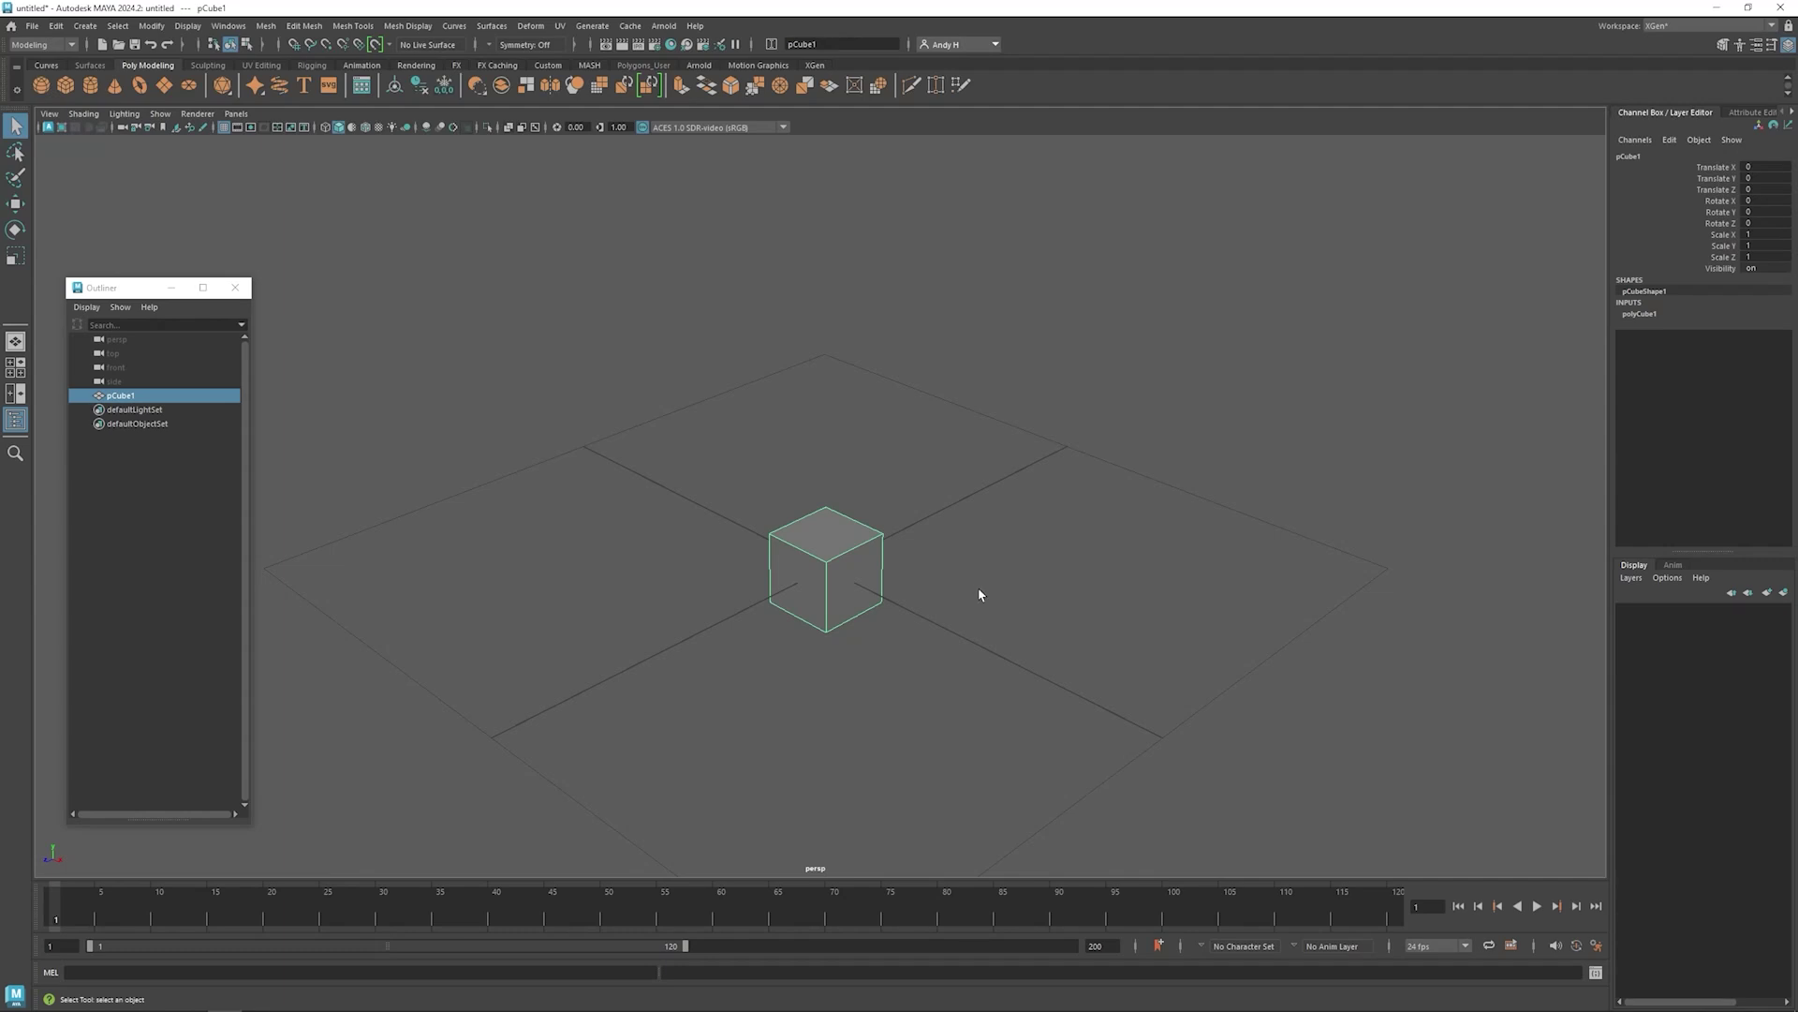
- Move the cube's pivot from its center down to its bottom edge
{"action": "left_click_drag", "start_coordinate": [931, 574], "coordinate": [805, 487], "text": "alt"}
{"action": "key", "text": "w"}
{"action": "key", "text": "d"}
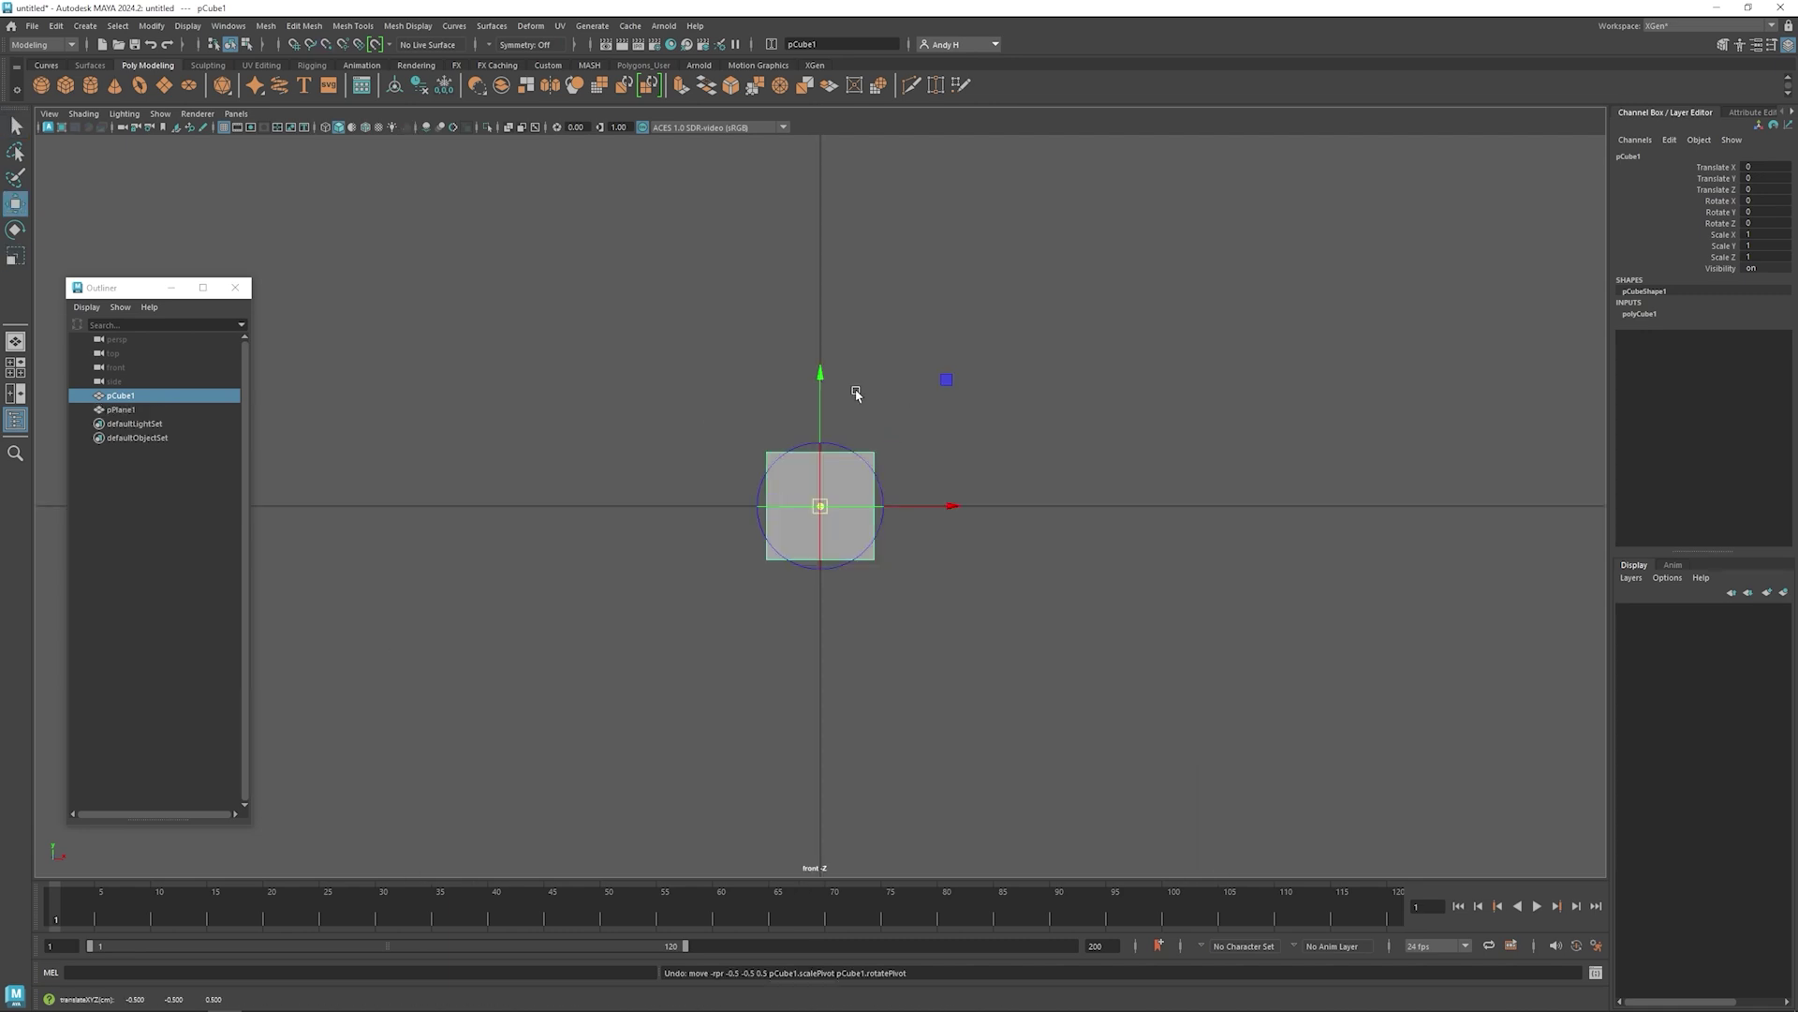
{"action": "middle_click_drag", "start_coordinate": [763, 560], "coordinate": [767, 559]}
{"action": "key", "text": "space"}
{"action": "key", "text": "space"}
- Snap the cube onto the ground and scale it into a thin door slab, about 0.079 in X and 2.2 in Y
{"action": "key", "text": "x"}
{"action": "left_click_drag", "start_coordinate": [818, 620], "coordinate": [819, 596]}
{"action": "left_click", "coordinate": [1764, 245]}
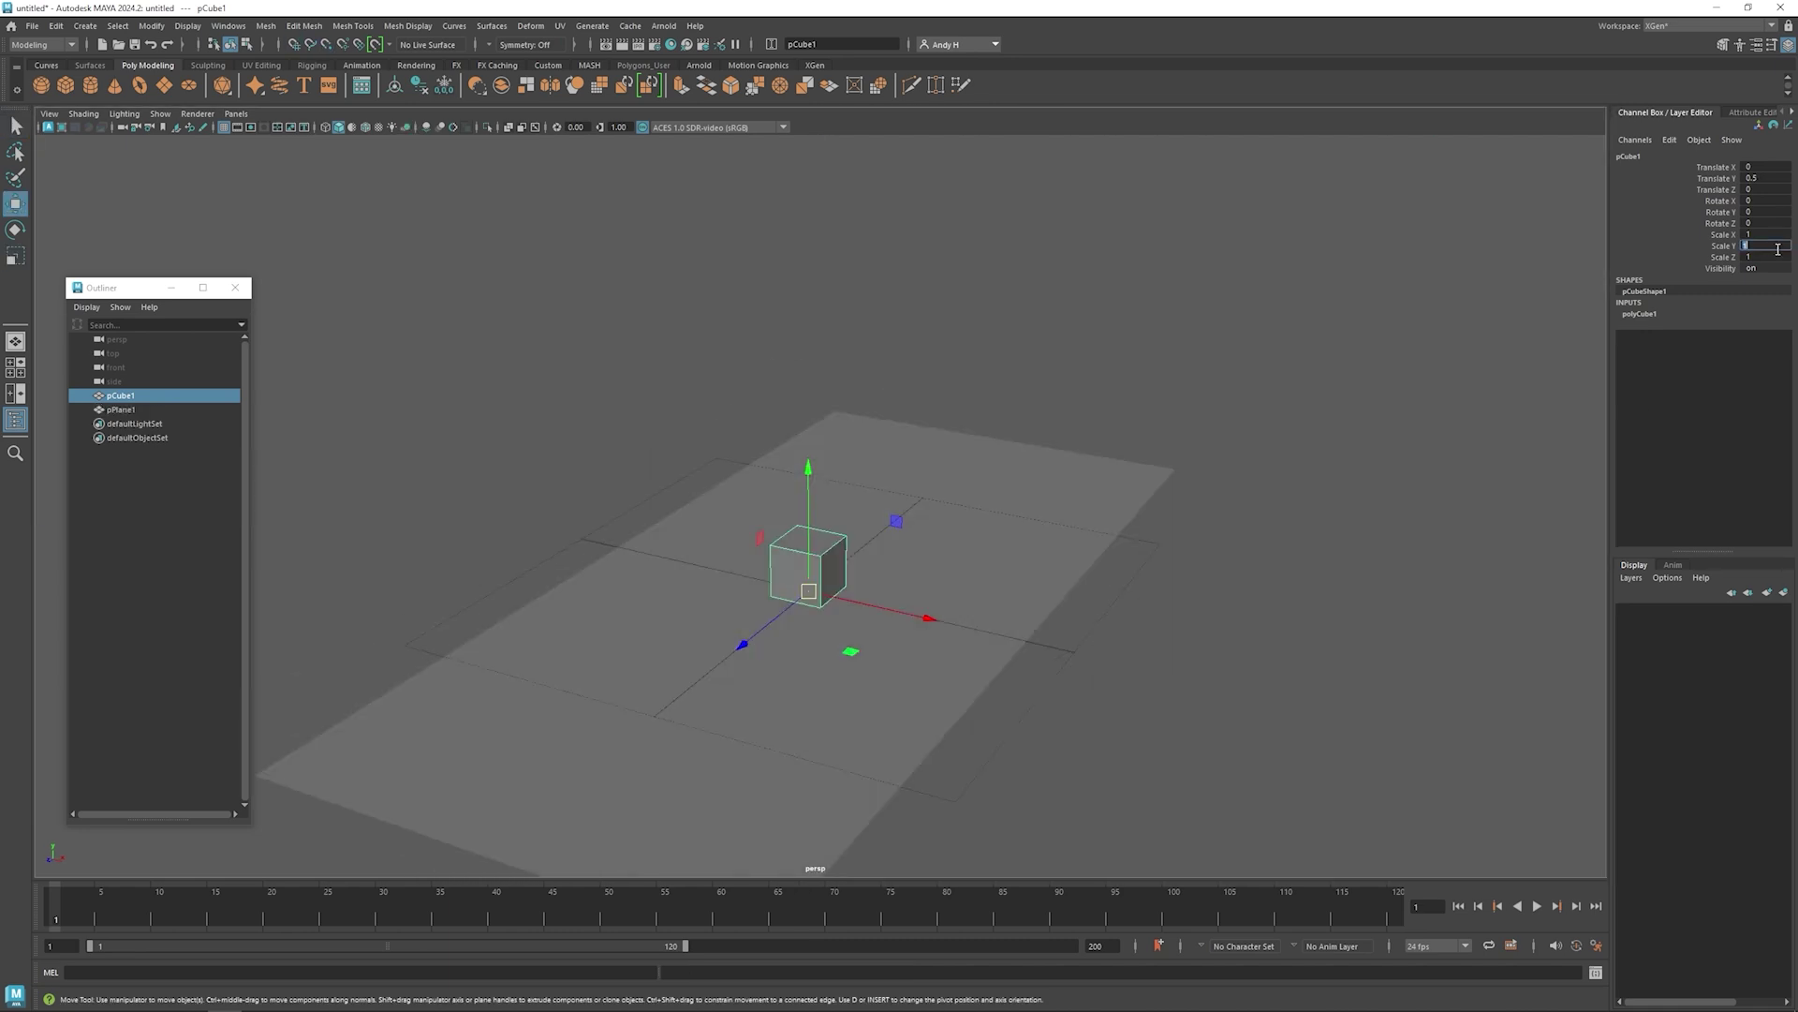
{"action": "middle_click_drag", "start_coordinate": [825, 310], "coordinate": [934, 310]}
- Duplicate the door slab, thicken the copy, move it behind the door to about Z -2.15, and set its Scale Y to 4
{"action": "key", "text": "ctrl+d"}
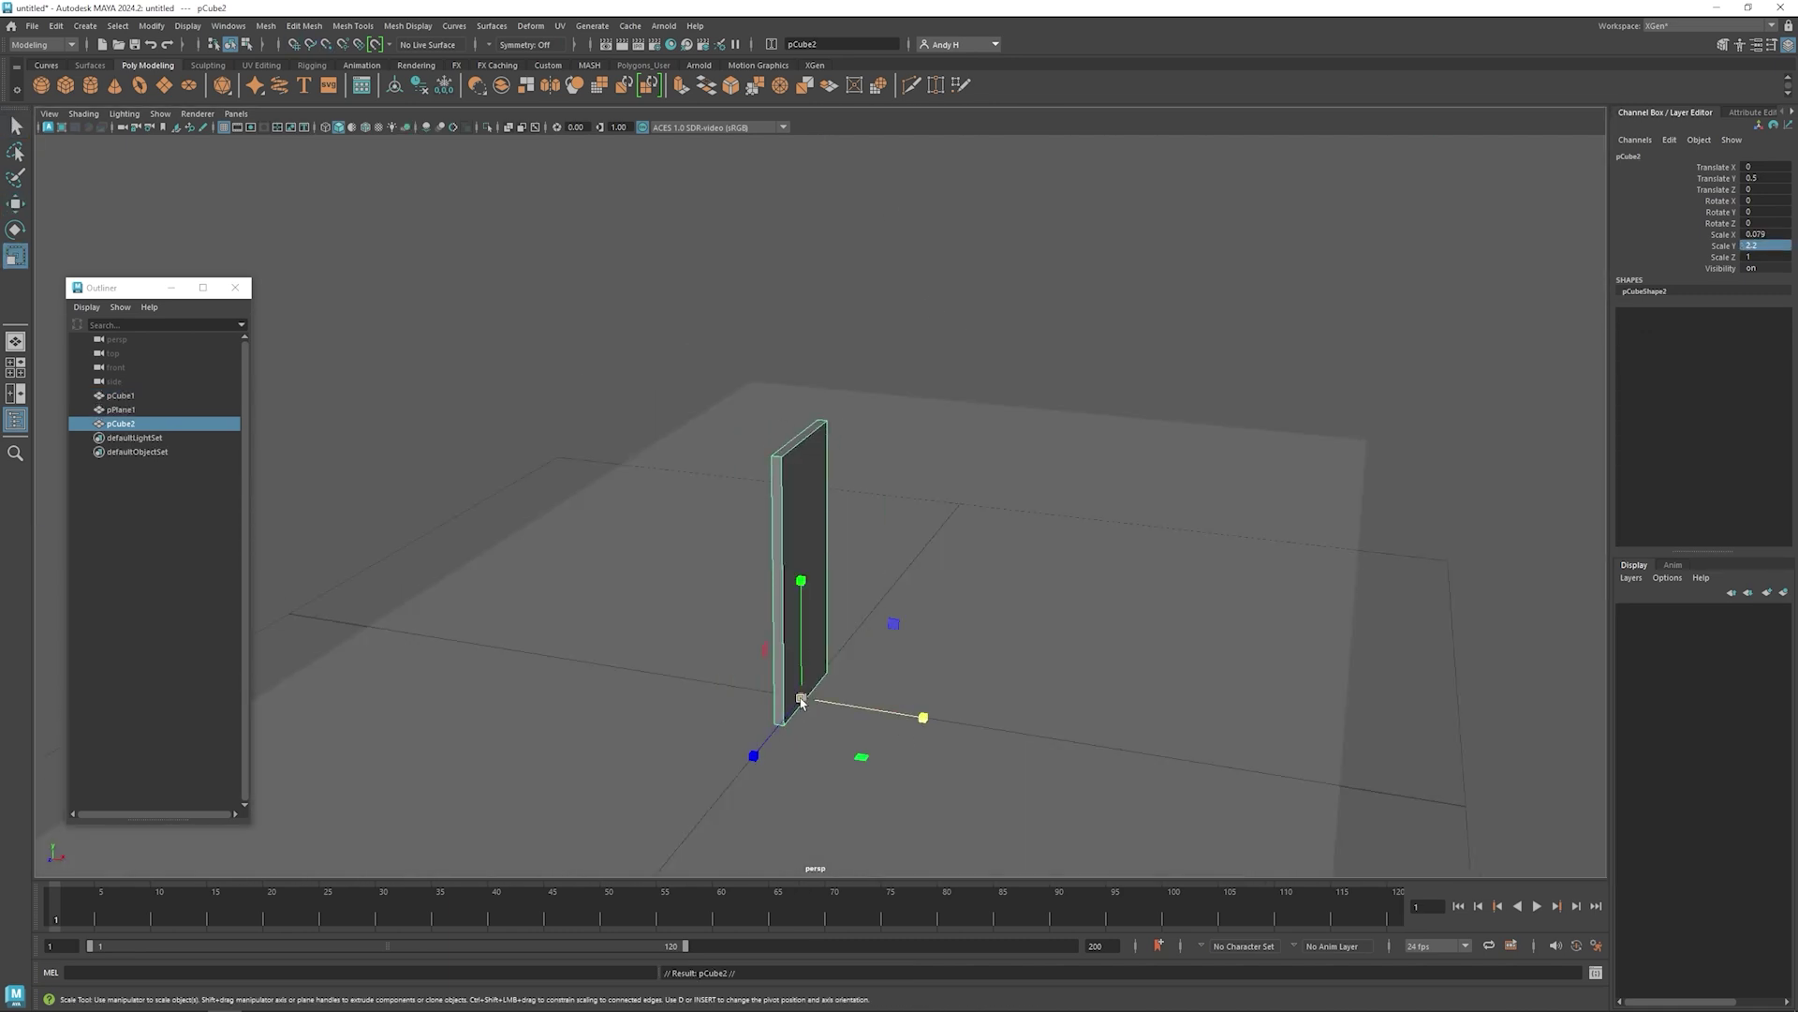
{"action": "left_click_drag", "start_coordinate": [924, 718], "coordinate": [1349, 787]}
{"action": "key", "text": "w"}
{"action": "left_click_drag", "start_coordinate": [754, 756], "coordinate": [836, 664]}
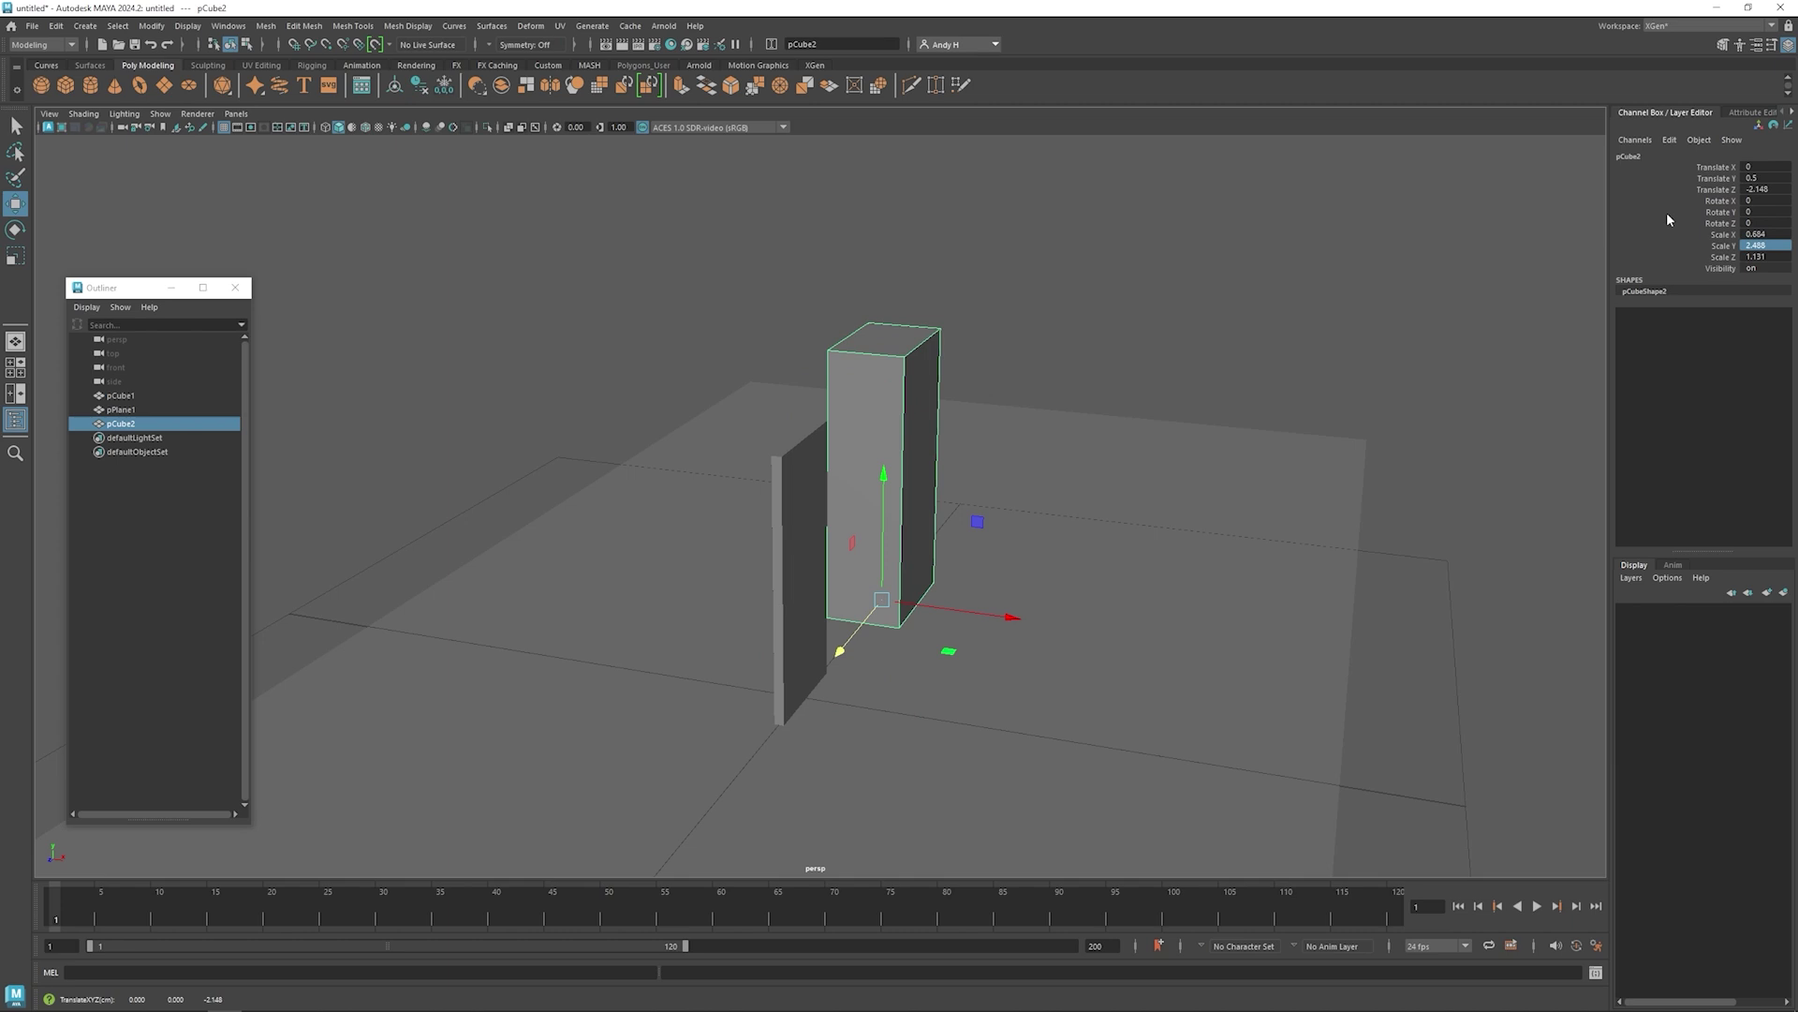
{"action": "left_click", "coordinate": [1765, 245]}
{"action": "type", "text": "4"}
{"action": "key", "text": "Return"}
- Enlarge the building block to about 1.88 in X and 3.1 in Z
{"action": "left_click_drag", "start_coordinate": [983, 525], "coordinate": [955, 453], "text": "alt"}
{"action": "key", "text": "r"}
{"action": "left_click_drag", "start_coordinate": [1009, 622], "coordinate": [1121, 646]}
{"action": "left_click_drag", "start_coordinate": [671, 671], "coordinate": [639, 685]}
{"action": "left_click_drag", "start_coordinate": [643, 682], "coordinate": [903, 449], "text": "alt"}
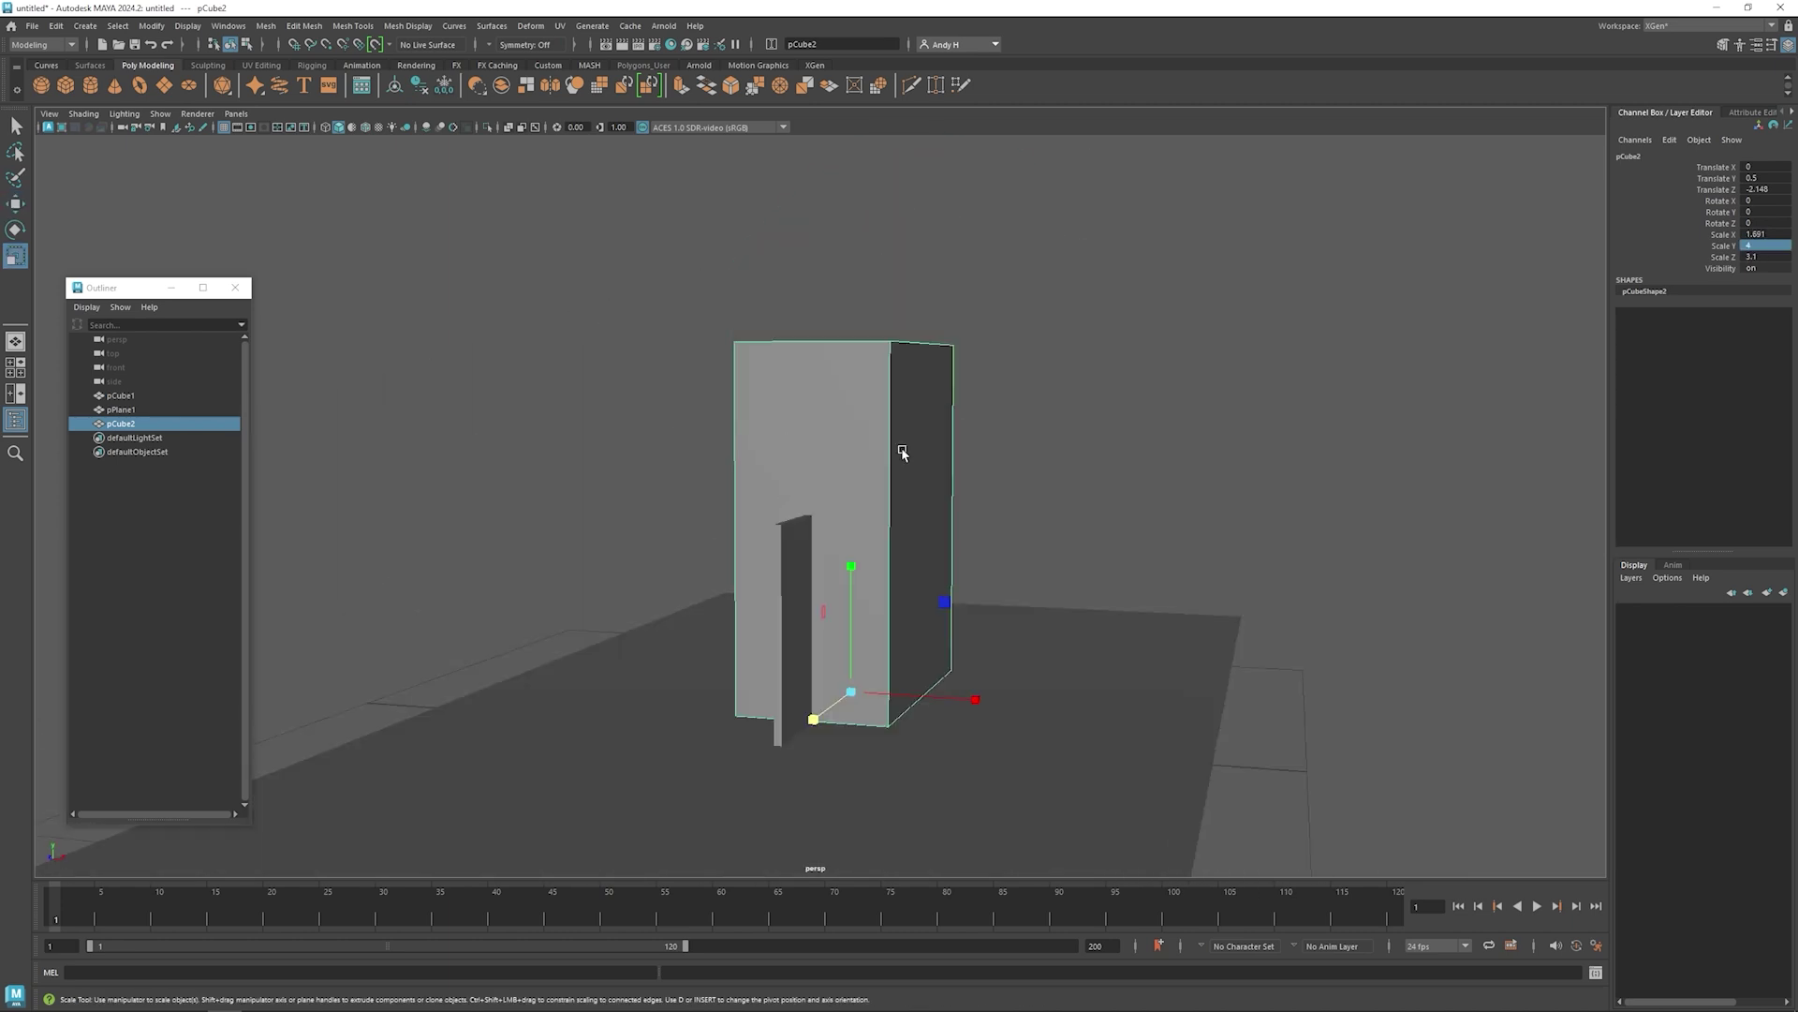
- Insert a vertical edge loop that divides off a narrow strip of the building block's front face
{"action": "scroll", "coordinate": [903, 449], "scroll_direction": "up", "scroll_amount": 1}
{"action": "left_click_drag", "start_coordinate": [855, 506], "coordinate": [908, 572], "text": "alt"}
{"action": "right_click_drag", "start_coordinate": [903, 574], "coordinate": [824, 574], "text": "shift"}
{"action": "left_click", "coordinate": [758, 318]}
- Extrude the narrow front face of the building block forward into a projecting section
{"action": "right_click_drag", "start_coordinate": [734, 308], "coordinate": [727, 388]}
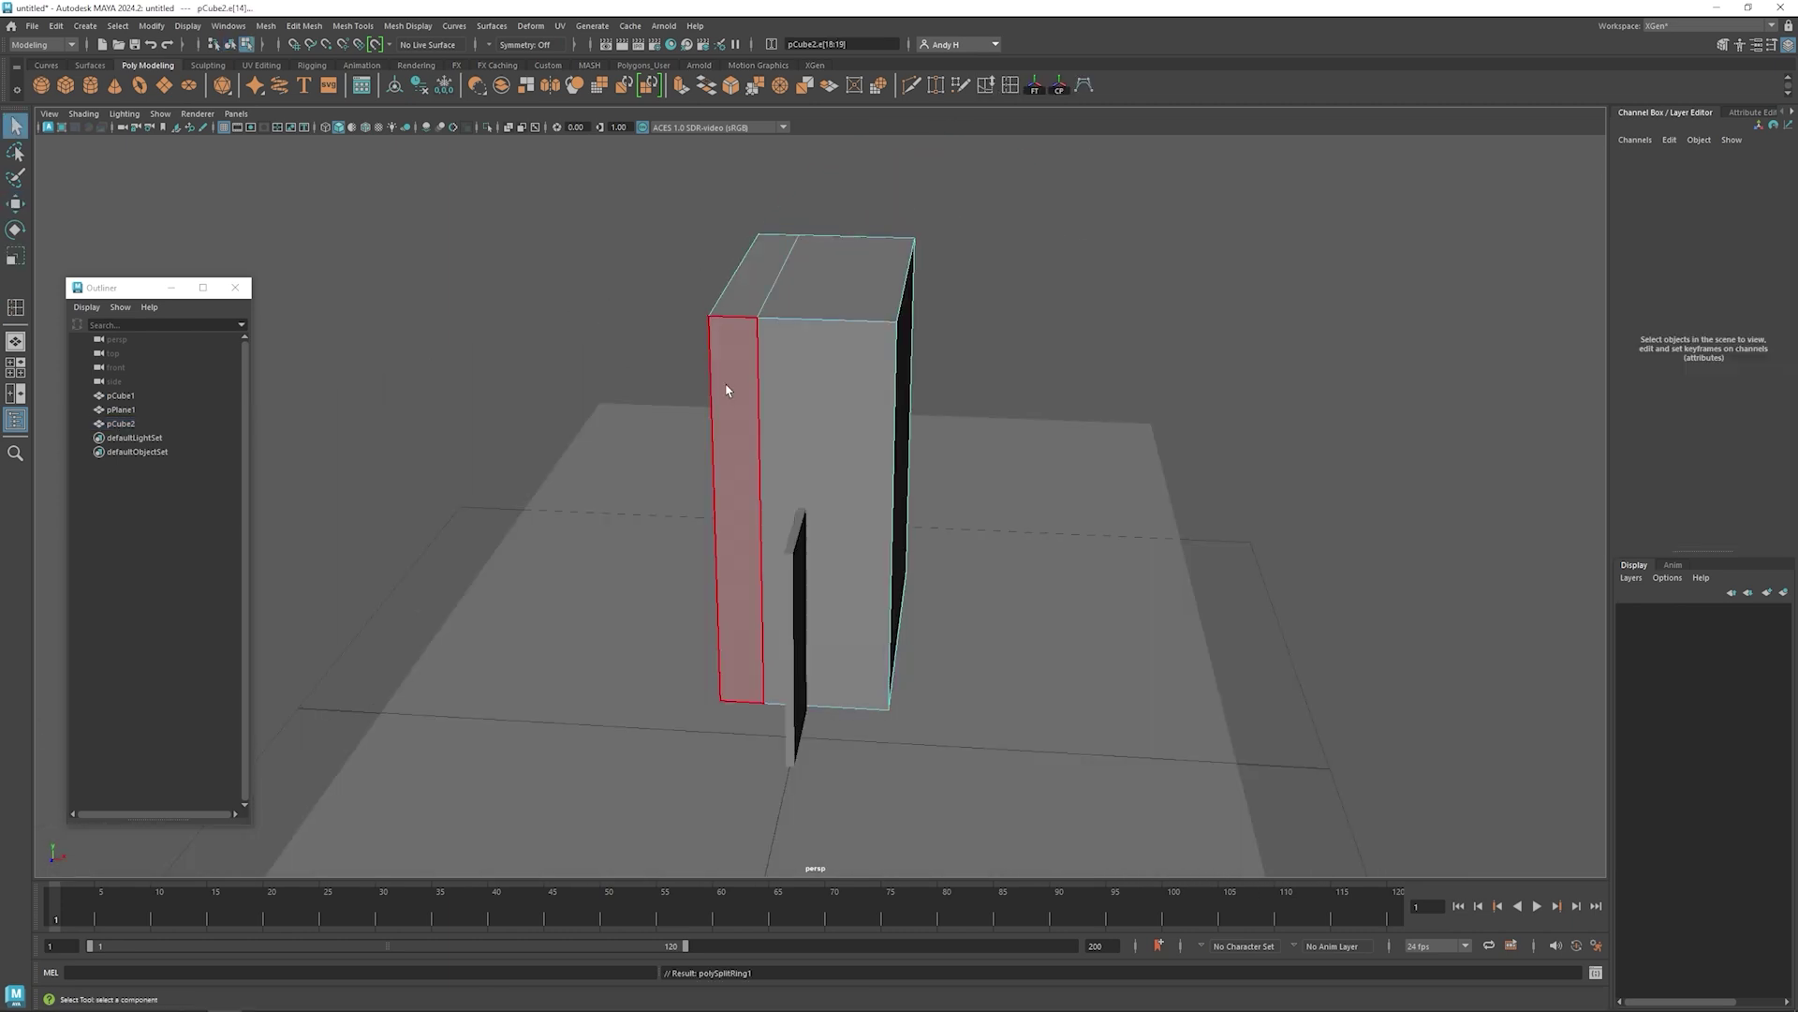
{"action": "left_click", "coordinate": [727, 388]}
{"action": "key", "text": "ctrl+e"}
{"action": "left_click_drag", "start_coordinate": [702, 600], "coordinate": [518, 751]}
- Extrude another face of the projecting section to enlarge the building mass
{"action": "left_click", "coordinate": [627, 475]}
{"action": "key", "text": "ctrl+e"}
{"action": "left_click_drag", "start_coordinate": [853, 364], "coordinate": [853, 253]}
{"action": "left_click_drag", "start_coordinate": [828, 432], "coordinate": [712, 390]}
- Select a face of the building mass and move it along its axis to adjust the section's extent
{"action": "right_click_drag", "start_coordinate": [704, 389], "coordinate": [706, 426]}
{"action": "left_click_drag", "start_coordinate": [656, 422], "coordinate": [890, 440], "text": "alt"}
{"action": "left_click", "coordinate": [722, 361]}
{"action": "key", "text": "w"}
{"action": "left_click_drag", "start_coordinate": [888, 501], "coordinate": [1289, 410]}
- Select two faces of the building mesh and delete them
{"action": "left_click", "coordinate": [936, 368]}
{"action": "left_click", "coordinate": [806, 587], "text": "shift"}
{"action": "key", "text": "Delete"}
- Duplicate the door slab upward above the doorway and scale the copy into a low horizontal block about 4.39 in Z
{"action": "scroll", "coordinate": [1289, 410], "scroll_direction": "up", "scroll_amount": 5}
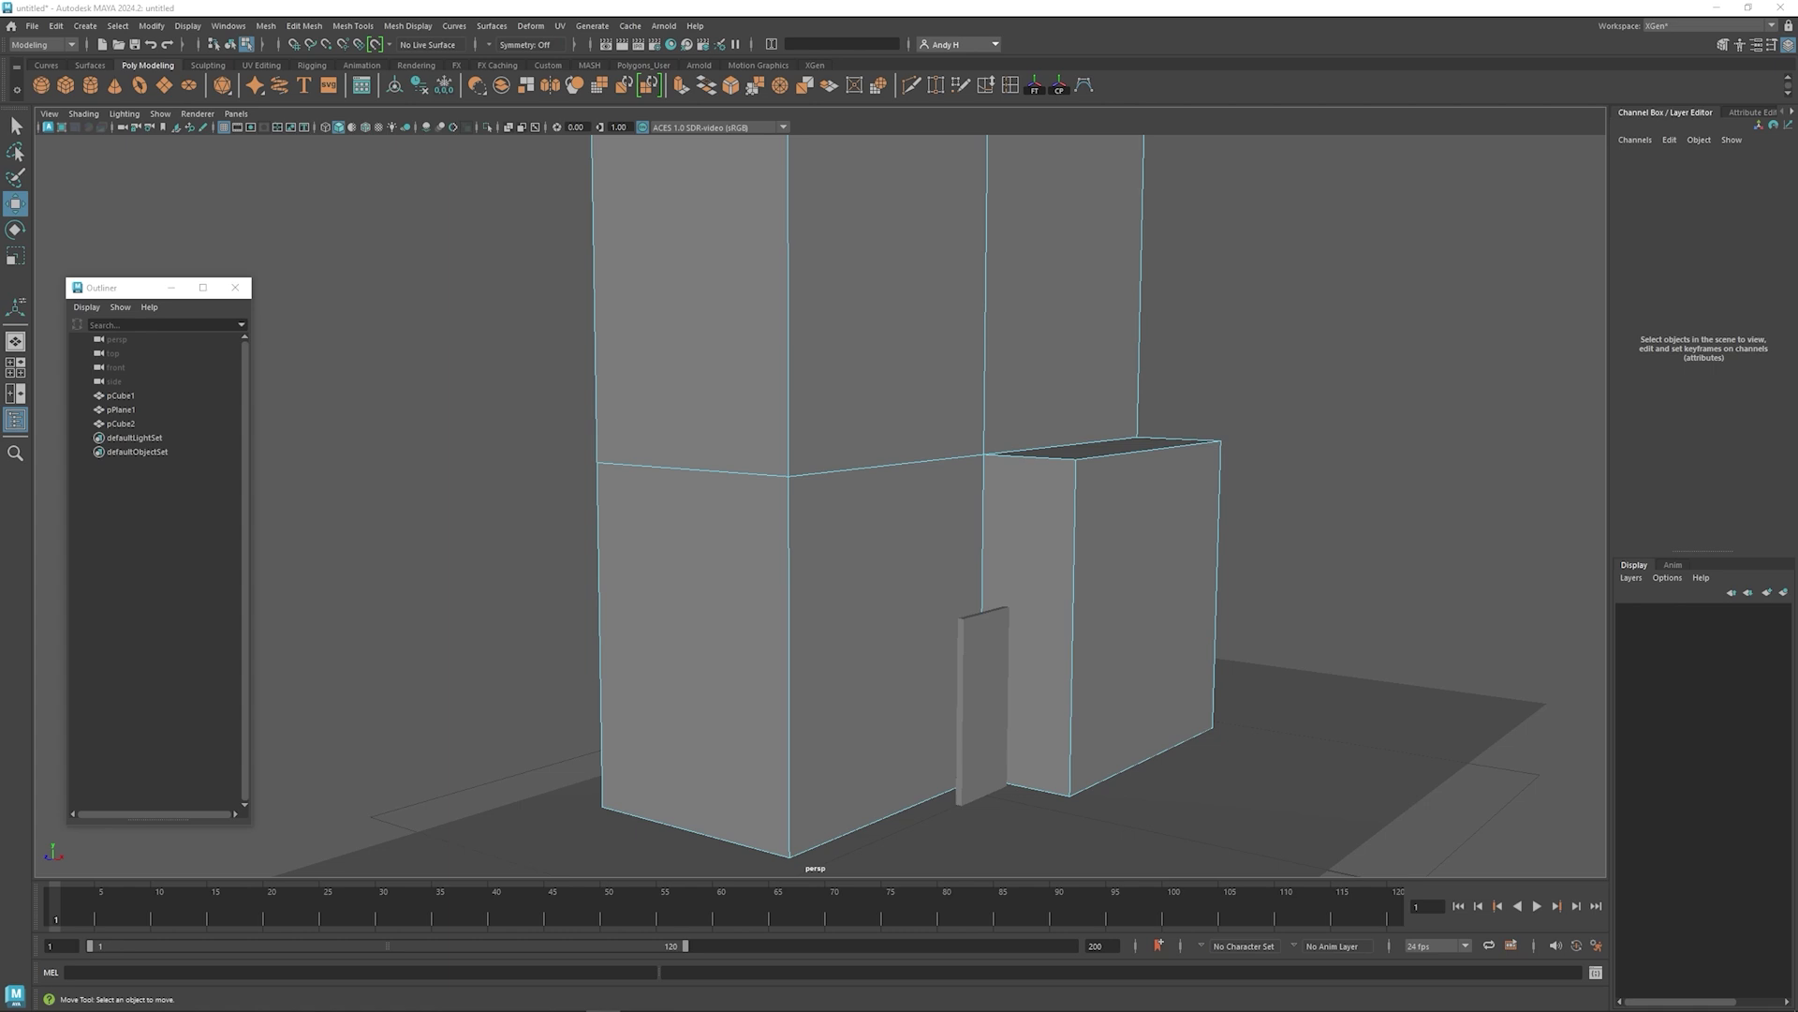
{"action": "key", "text": "F8"}
{"action": "left_click", "coordinate": [983, 712]}
{"action": "left_click_drag", "start_coordinate": [984, 770], "coordinate": [984, 553], "text": "shift"}
{"action": "key", "text": "r"}
{"action": "left_click_drag", "start_coordinate": [986, 450], "coordinate": [985, 562]}
{"action": "left_click_drag", "start_coordinate": [984, 576], "coordinate": [1135, 586]}
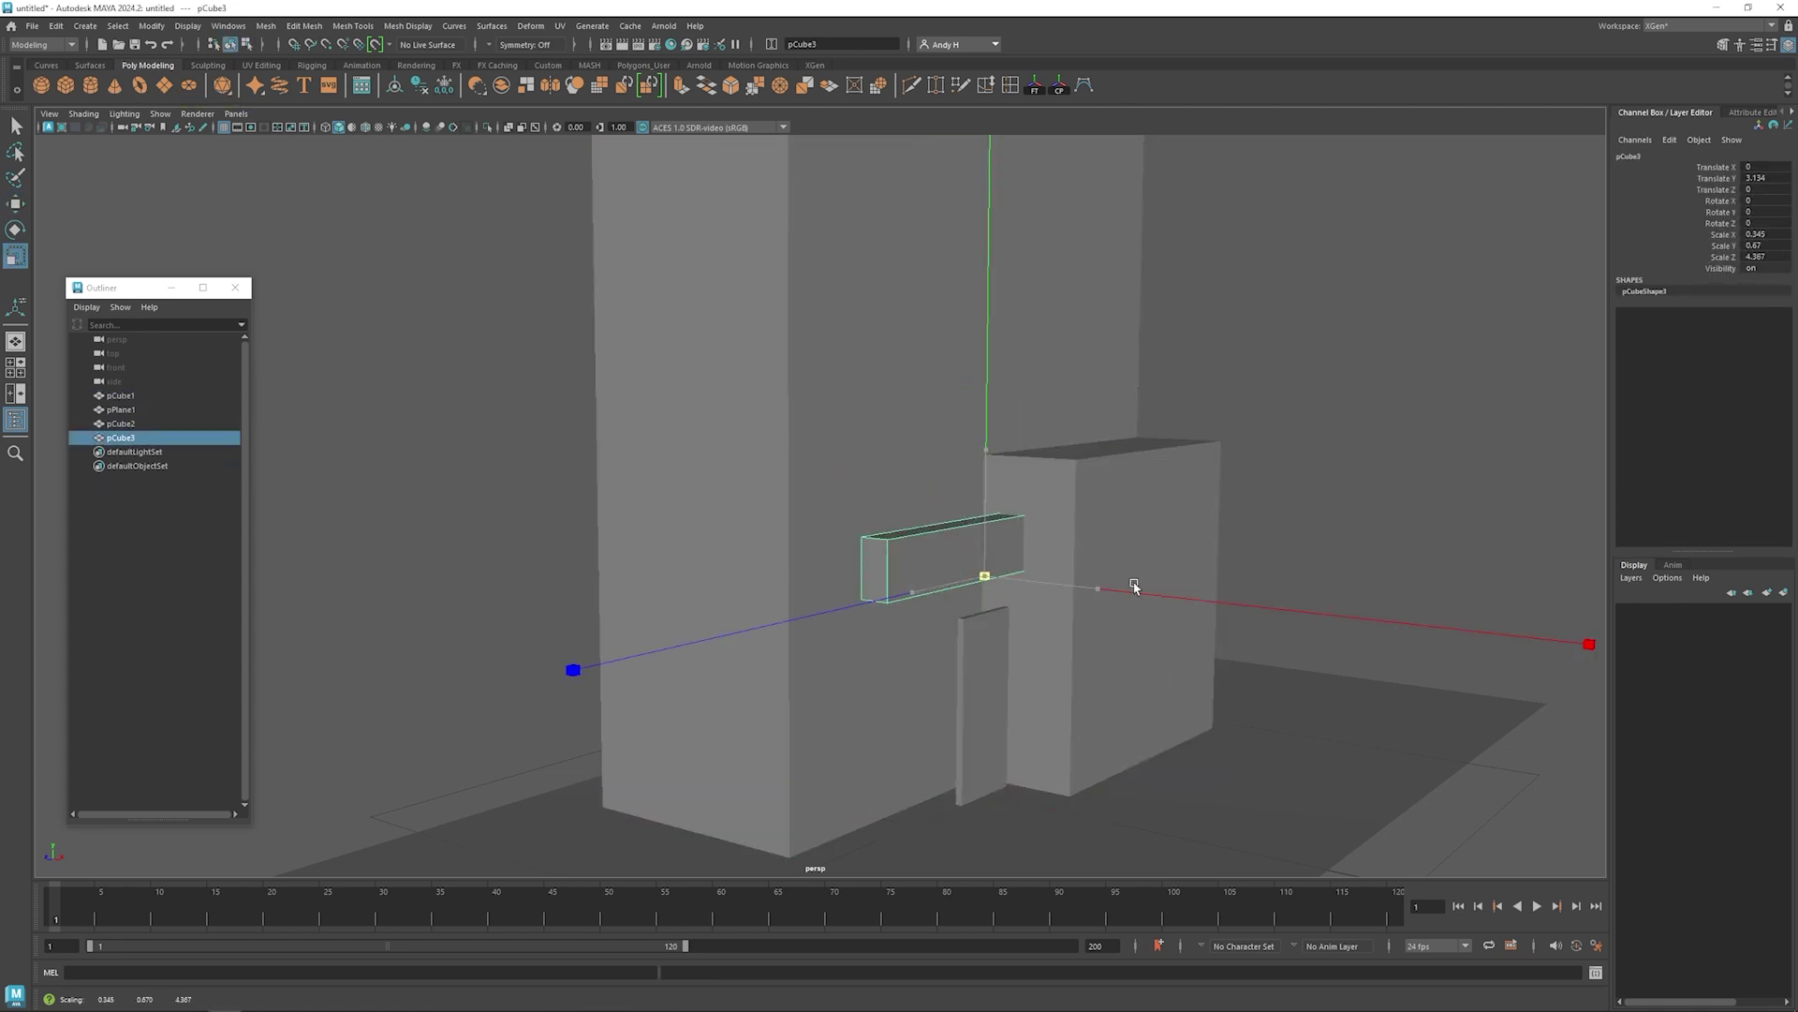
- Thin the block into a flat canopy, widen it in X, and position it over the doorway
{"action": "left_click_drag", "start_coordinate": [987, 450], "coordinate": [986, 542]}
{"action": "left_click_drag", "start_coordinate": [1098, 589], "coordinate": [1246, 604]}
{"action": "key", "text": "w"}
{"action": "left_click_drag", "start_coordinate": [907, 596], "coordinate": [1074, 666]}
{"action": "key", "text": "r"}
{"action": "left_click_drag", "start_coordinate": [962, 590], "coordinate": [927, 591]}
- Draw a three-step stair profile with small overhanging tread lips below the door as a polygon in the front view
{"action": "left_click_drag", "start_coordinate": [927, 590], "coordinate": [844, 534], "text": "alt"}
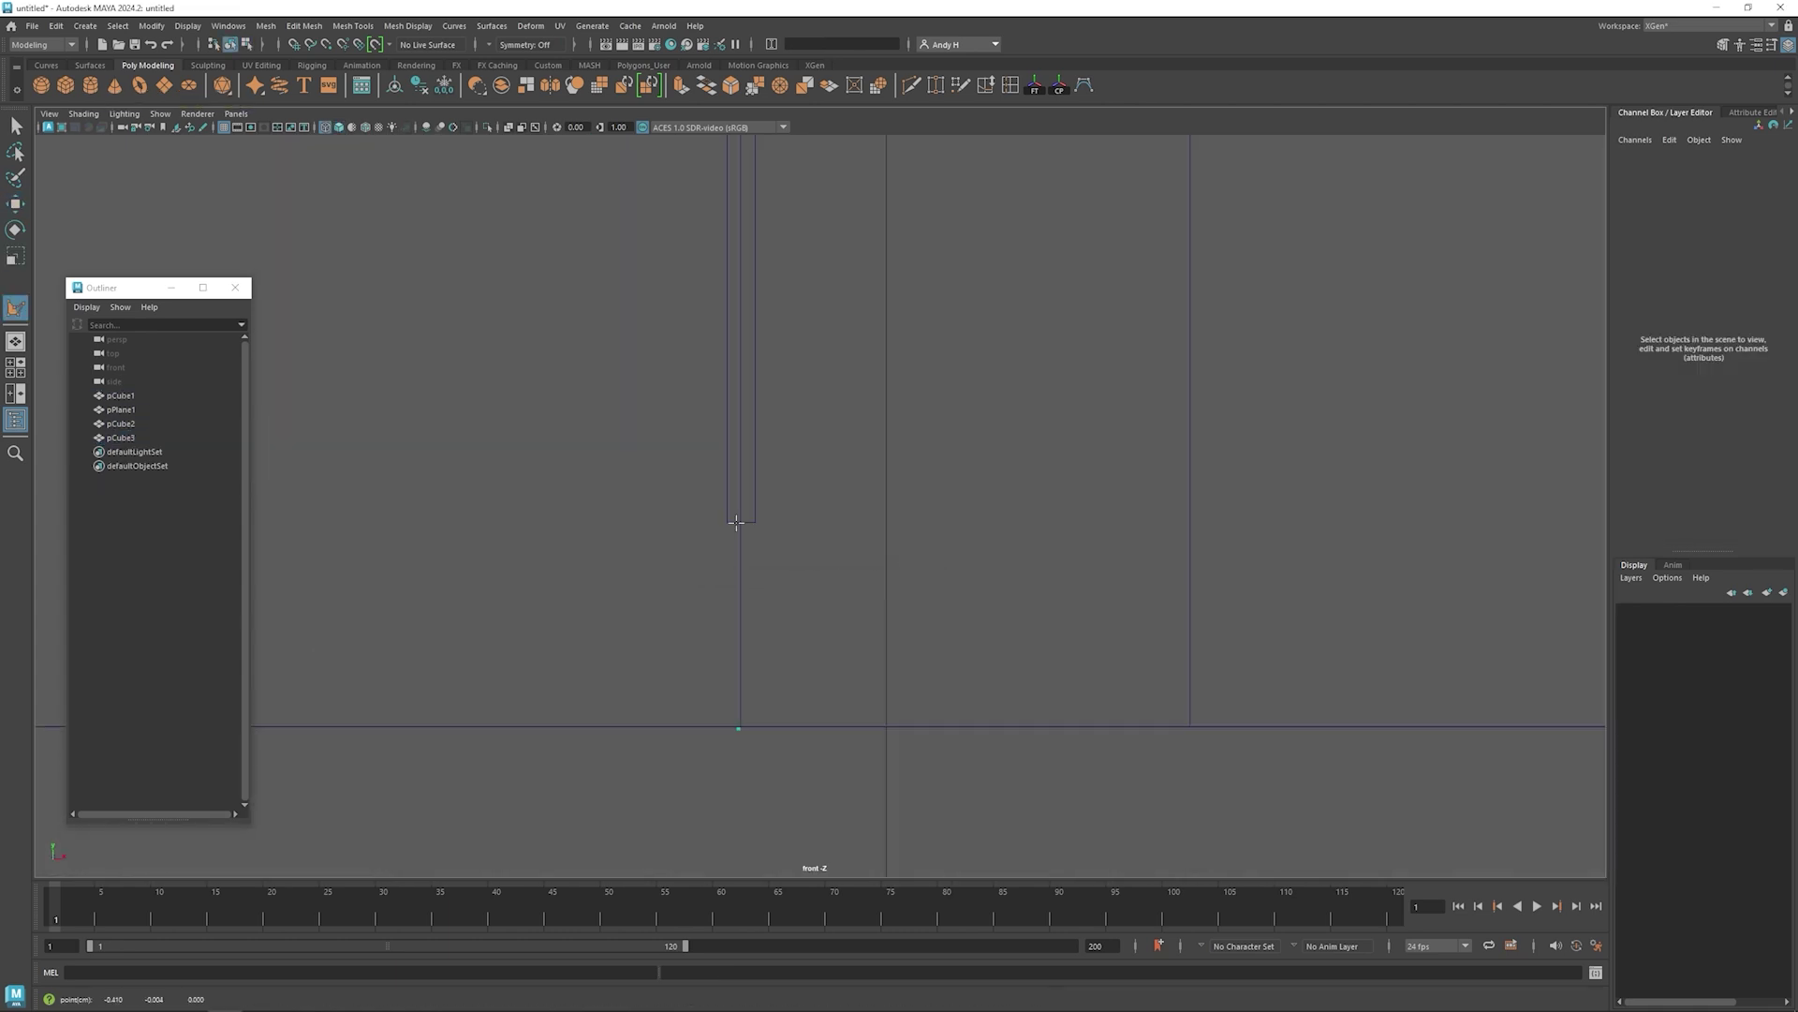
{"action": "left_click", "coordinate": [739, 522]}
{"action": "left_click", "coordinate": [845, 523]}
{"action": "left_click", "coordinate": [839, 601]}
{"action": "left_click", "coordinate": [941, 601]}
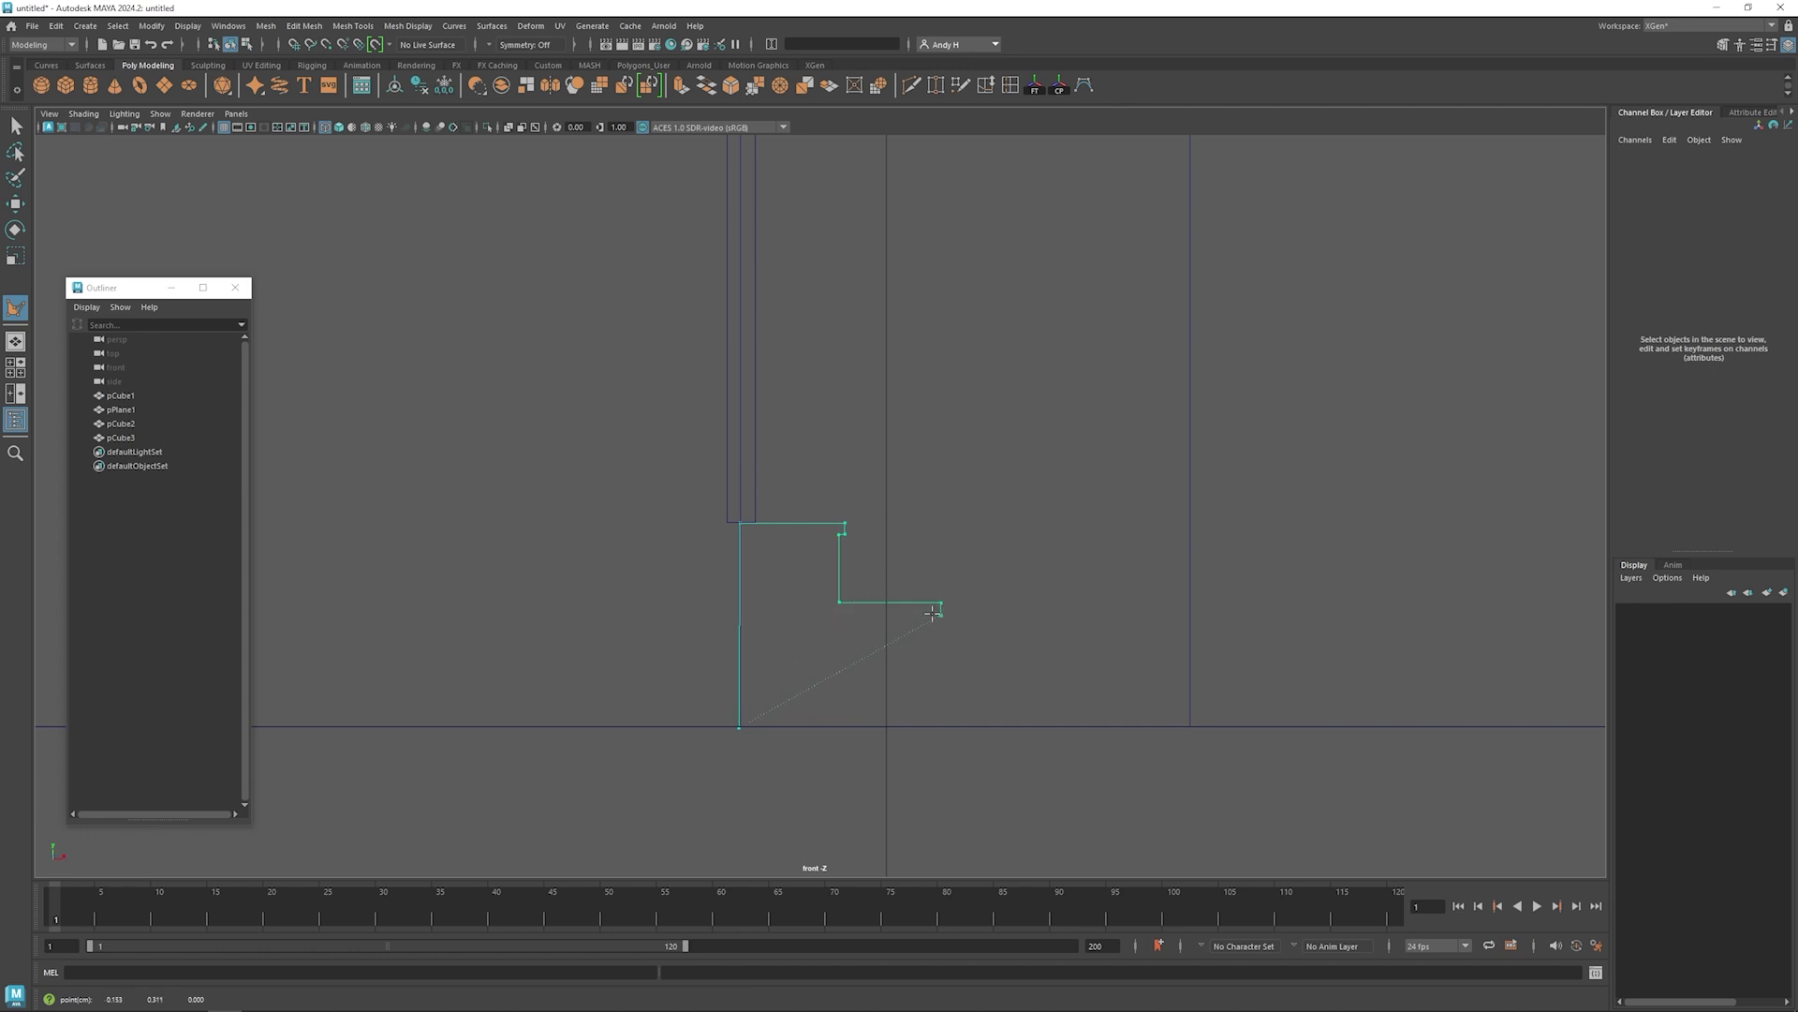
{"action": "left_click", "coordinate": [933, 680]}
{"action": "left_click", "coordinate": [1029, 682]}
{"action": "left_click", "coordinate": [1022, 750]}
{"action": "key", "text": "w"}
- Align the bottom vertices of the stair profile to one horizontal line
{"action": "right_click_drag", "start_coordinate": [775, 702], "coordinate": [712, 703]}
{"action": "left_click_drag", "start_coordinate": [703, 712], "coordinate": [1059, 787]}
{"action": "key", "text": "r"}
{"action": "left_click_drag", "start_coordinate": [882, 626], "coordinate": [903, 662]}
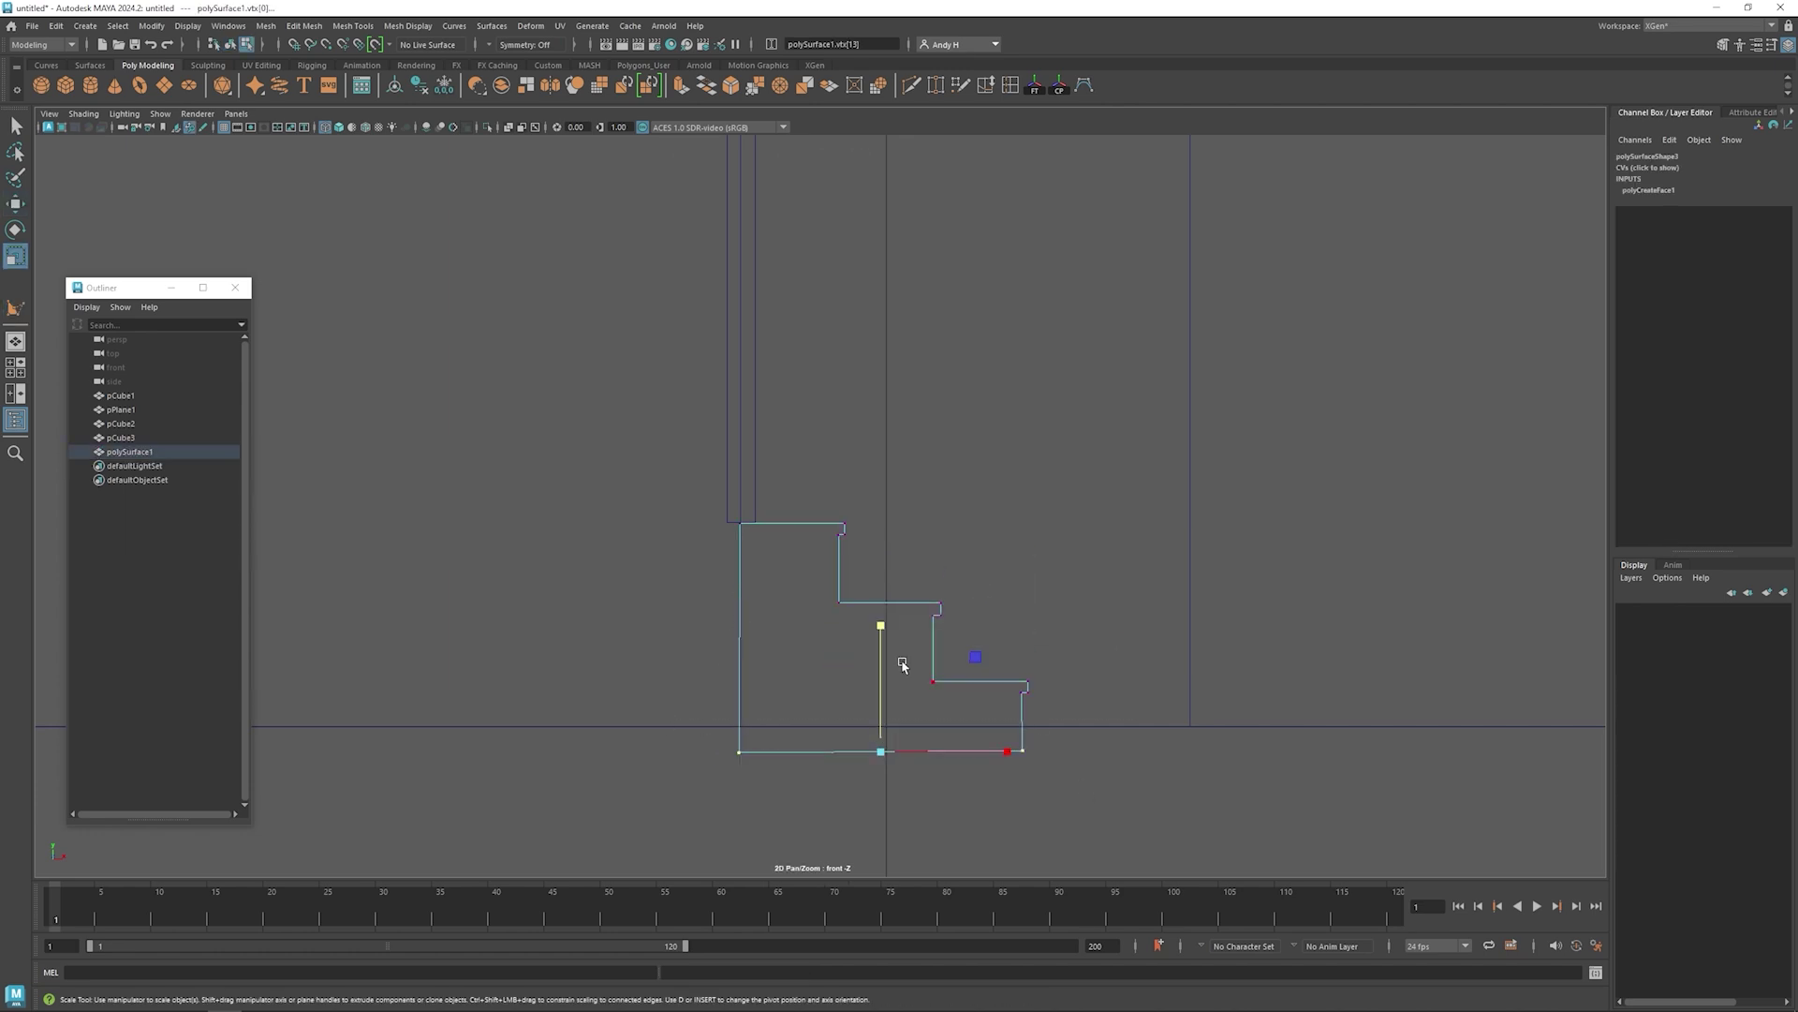
- Straighten the stair profile's back edge and risers by aligning their vertices vertically
{"action": "left_click_drag", "start_coordinate": [778, 778], "coordinate": [693, 497]}
{"action": "left_click_drag", "start_coordinate": [815, 585], "coordinate": [960, 609]}
{"action": "left_click_drag", "start_coordinate": [861, 654], "coordinate": [1042, 686]}
{"action": "left_click_drag", "start_coordinate": [937, 590], "coordinate": [959, 637]}
{"action": "left_click", "coordinate": [1002, 609]}
{"action": "left_click_drag", "start_coordinate": [990, 781], "coordinate": [1034, 687]}
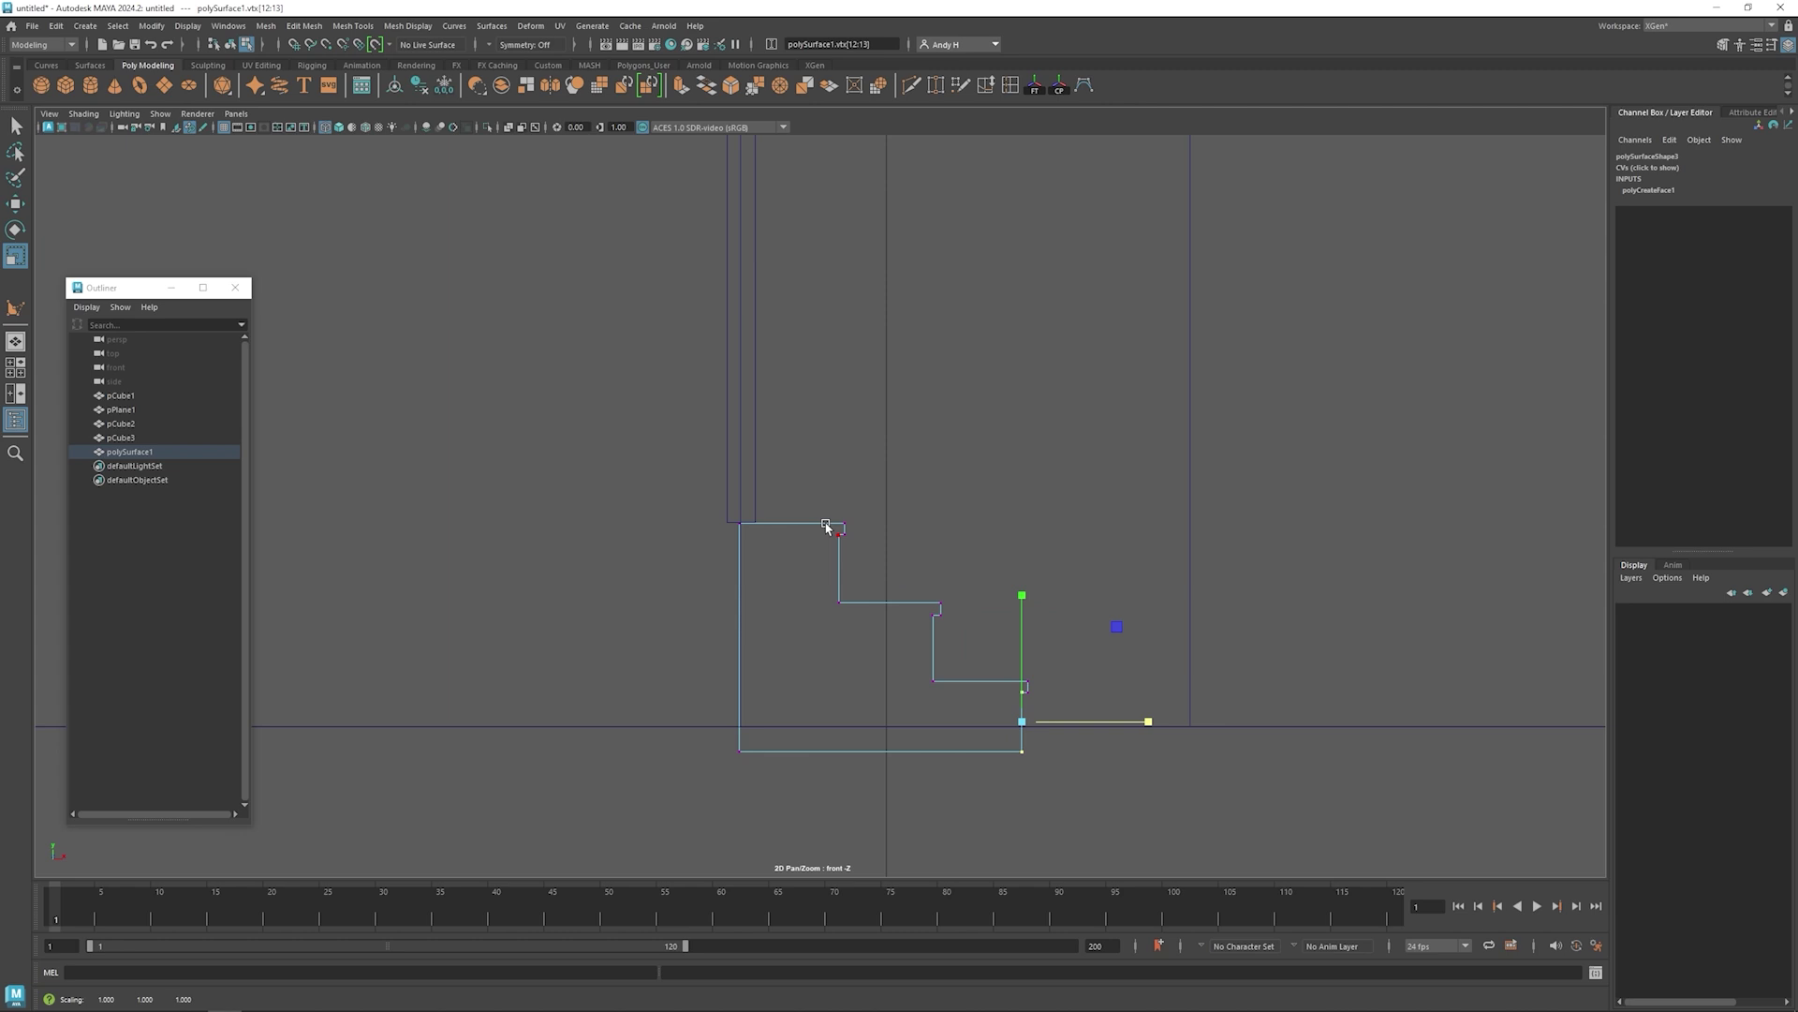
- Raise the stair profile to ground level and extrude it sideways into solid steps in front of the door
{"action": "right_click_drag", "start_coordinate": [828, 526], "coordinate": [890, 478]}
{"action": "key", "text": "w"}
{"action": "middle_click_drag", "start_coordinate": [863, 582], "coordinate": [863, 557]}
{"action": "key", "text": "space"}
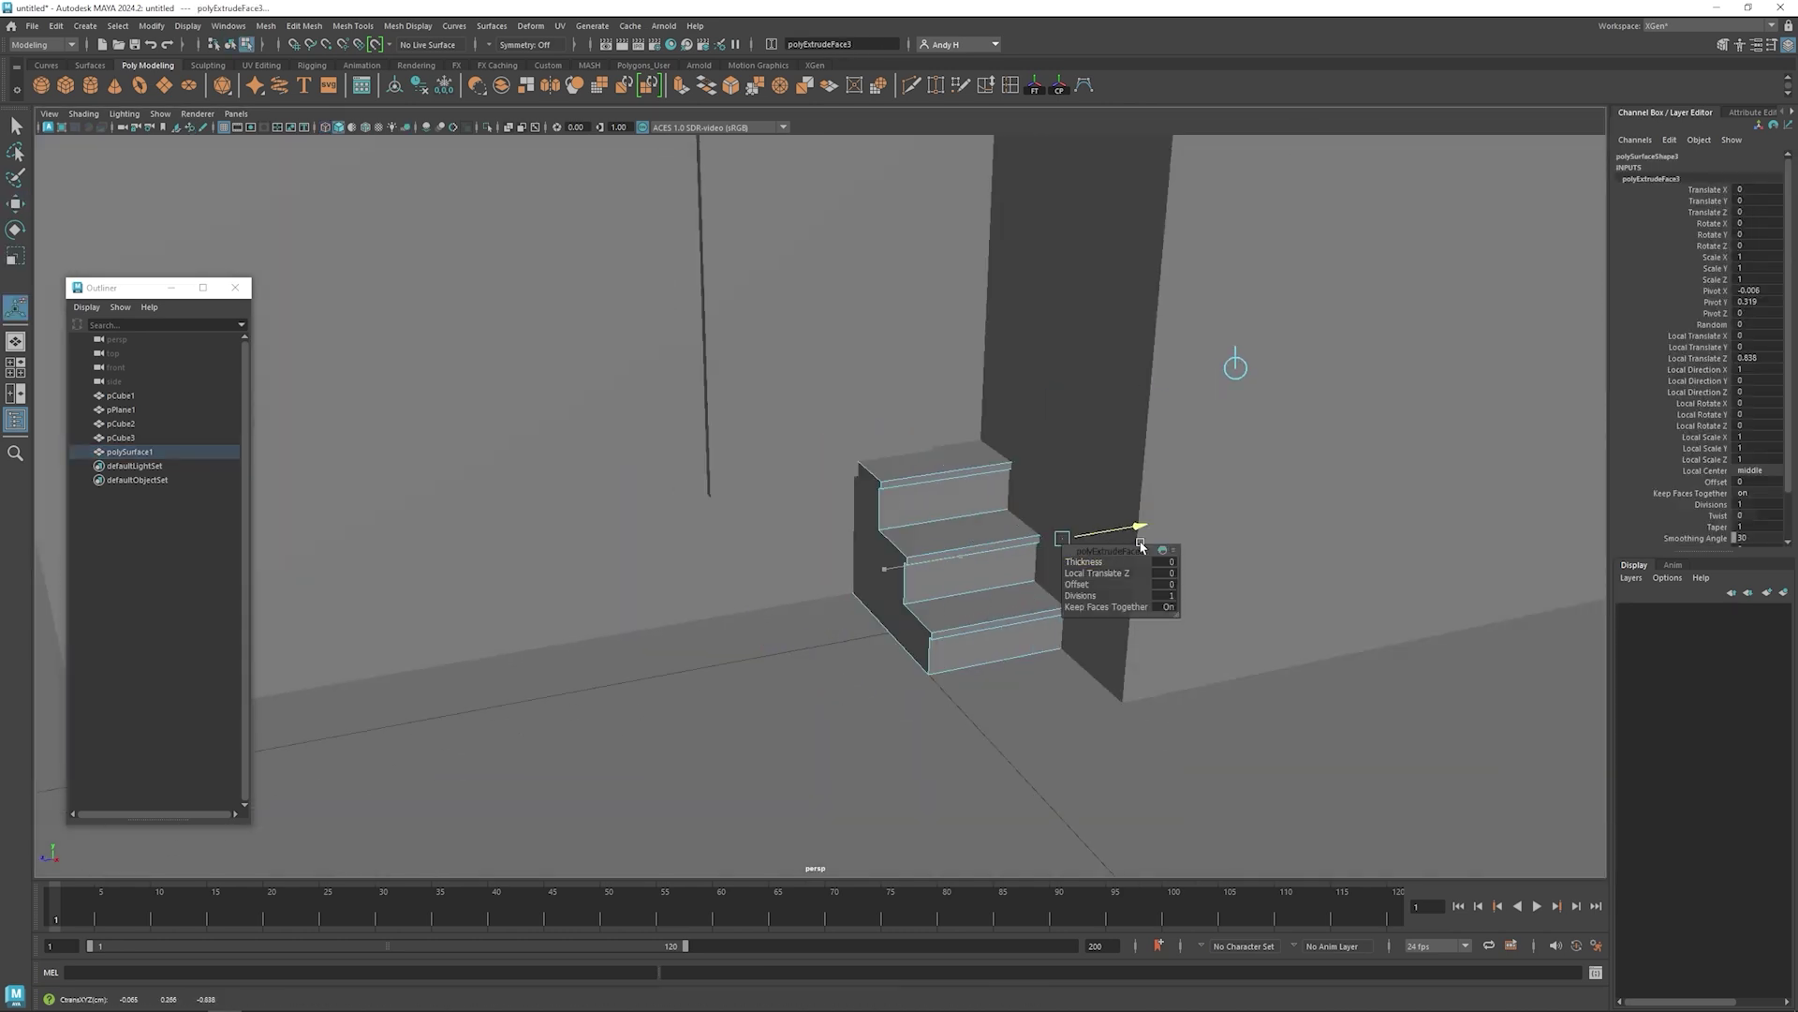
{"action": "left_click_drag", "start_coordinate": [1237, 353], "coordinate": [877, 484], "text": "alt"}
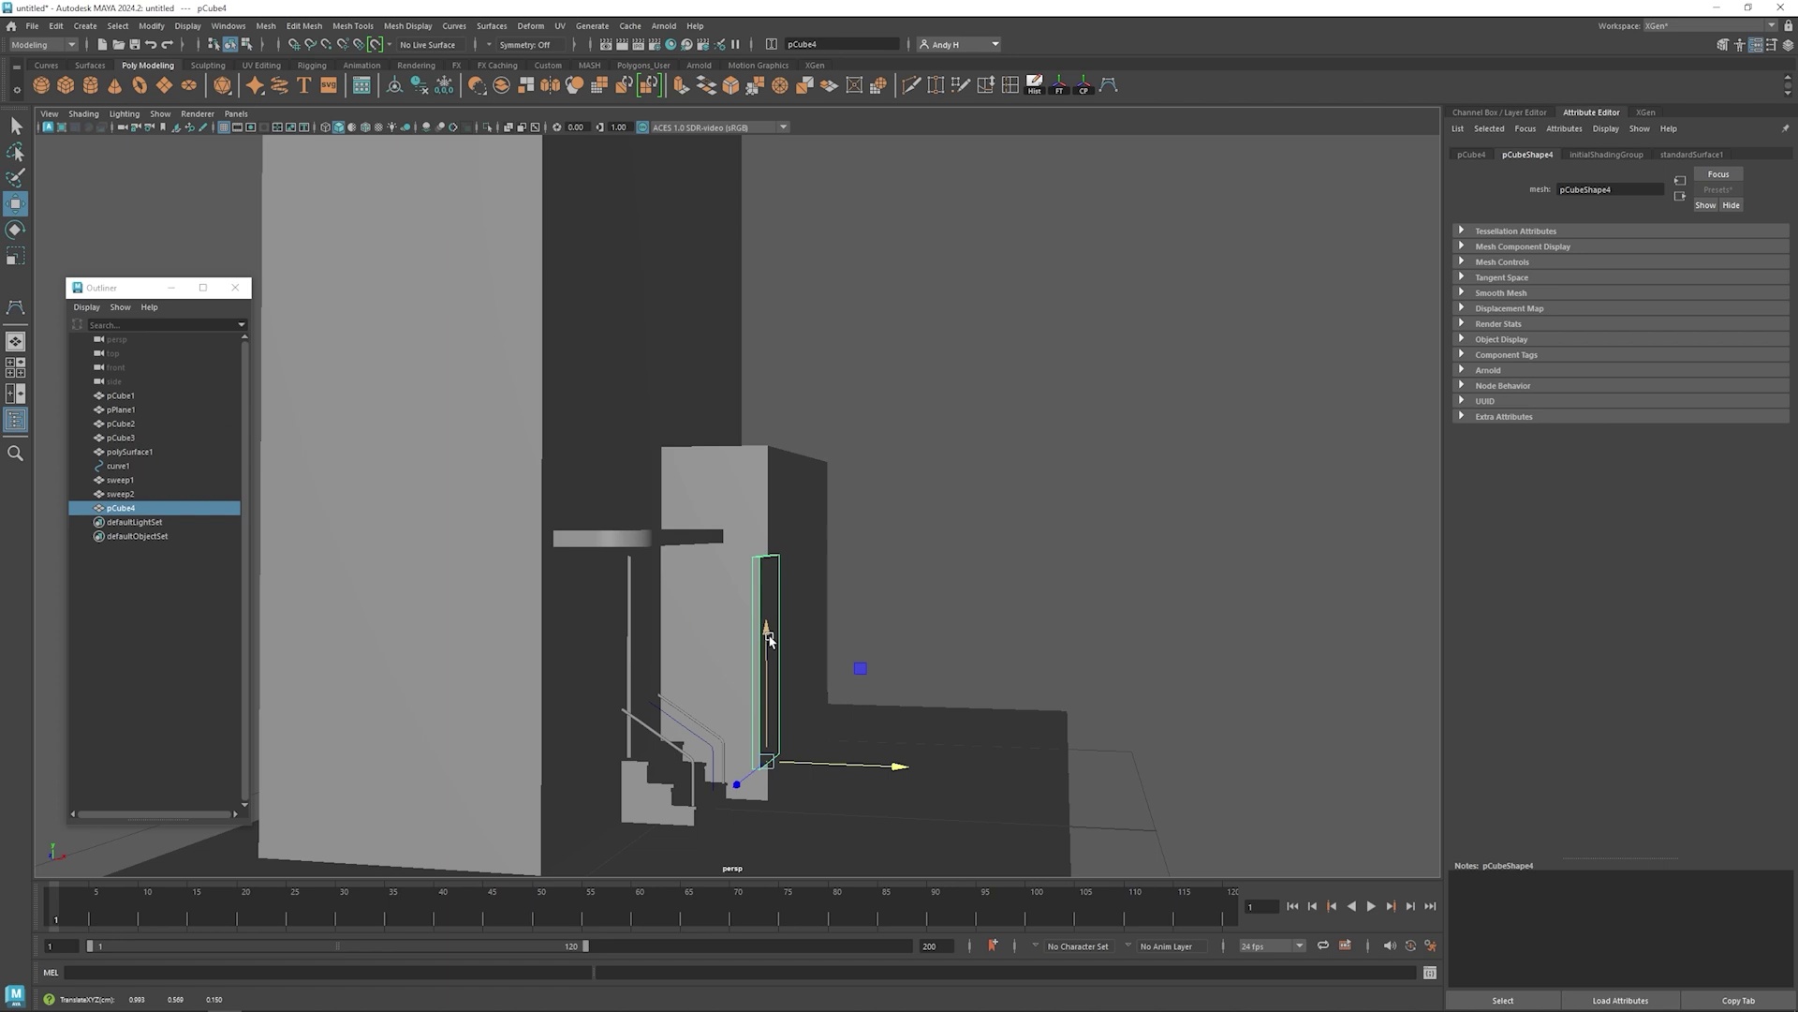
- Raise the copied door panel above the side wing to about Y 4.77 and rotate it -90 degrees in Y
{"action": "left_click_drag", "start_coordinate": [768, 640], "coordinate": [775, 291]}
{"action": "key", "text": "e"}
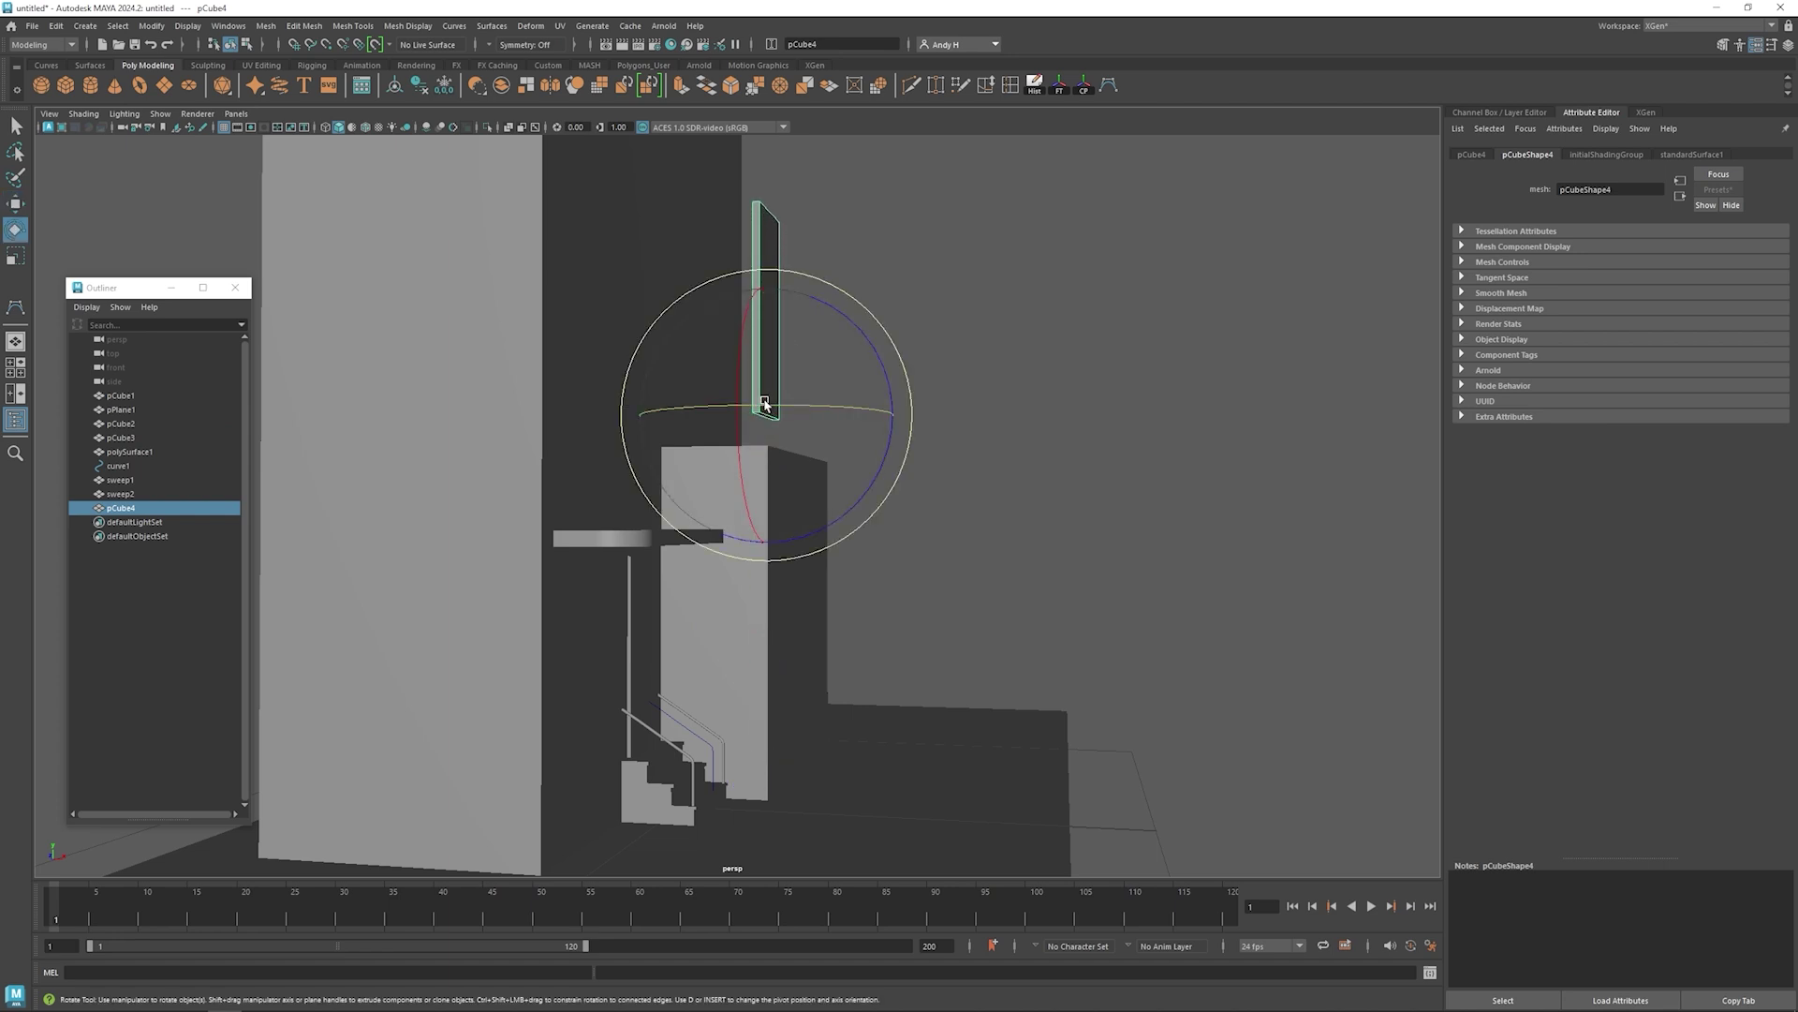
{"action": "mouse_move", "coordinate": [781, 408]}
{"action": "left_mouse_down"}
{"action": "mouse_move", "coordinate": [690, 402]}
{"action": "mouse_move", "coordinate": [847, 405]}
{"action": "mouse_move", "coordinate": [784, 409]}
{"action": "left_mouse_up"}
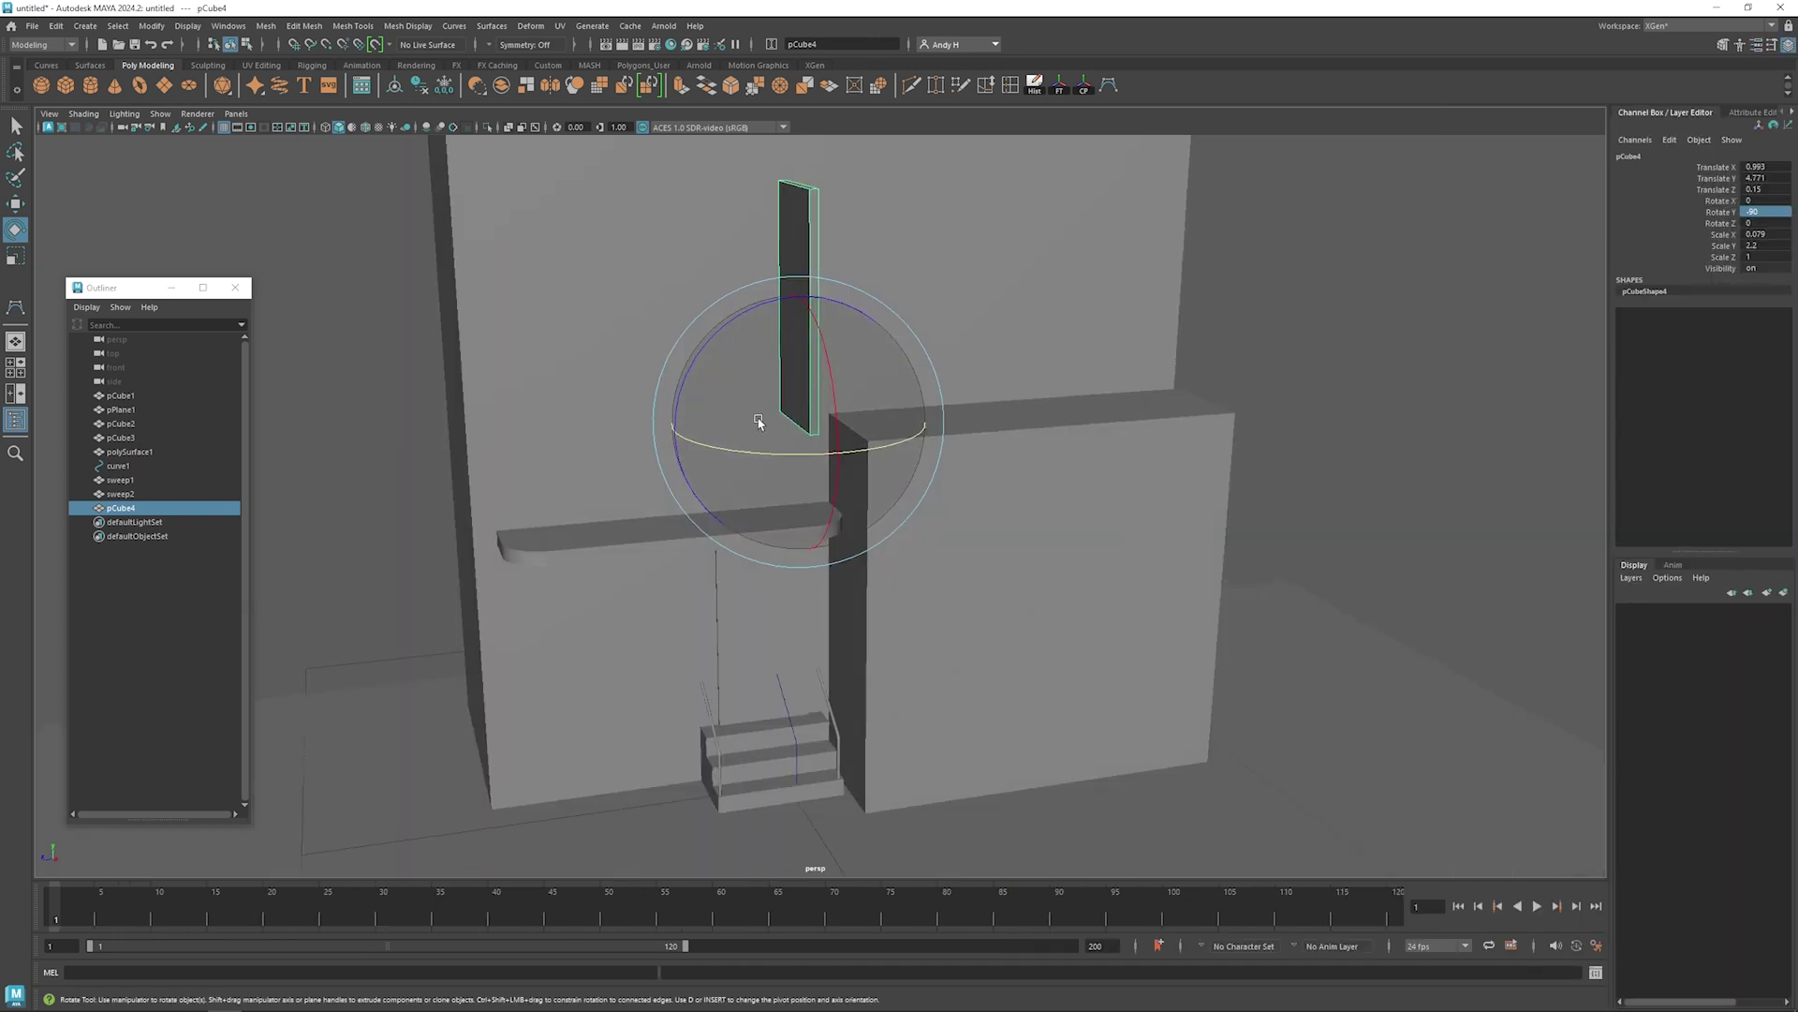
- Scale the raised panel to about 0.106 in X and stretch its height to about 3.29 in Y
{"action": "key", "text": "r"}
{"action": "left_click_drag", "start_coordinate": [671, 429], "coordinate": [632, 434]}
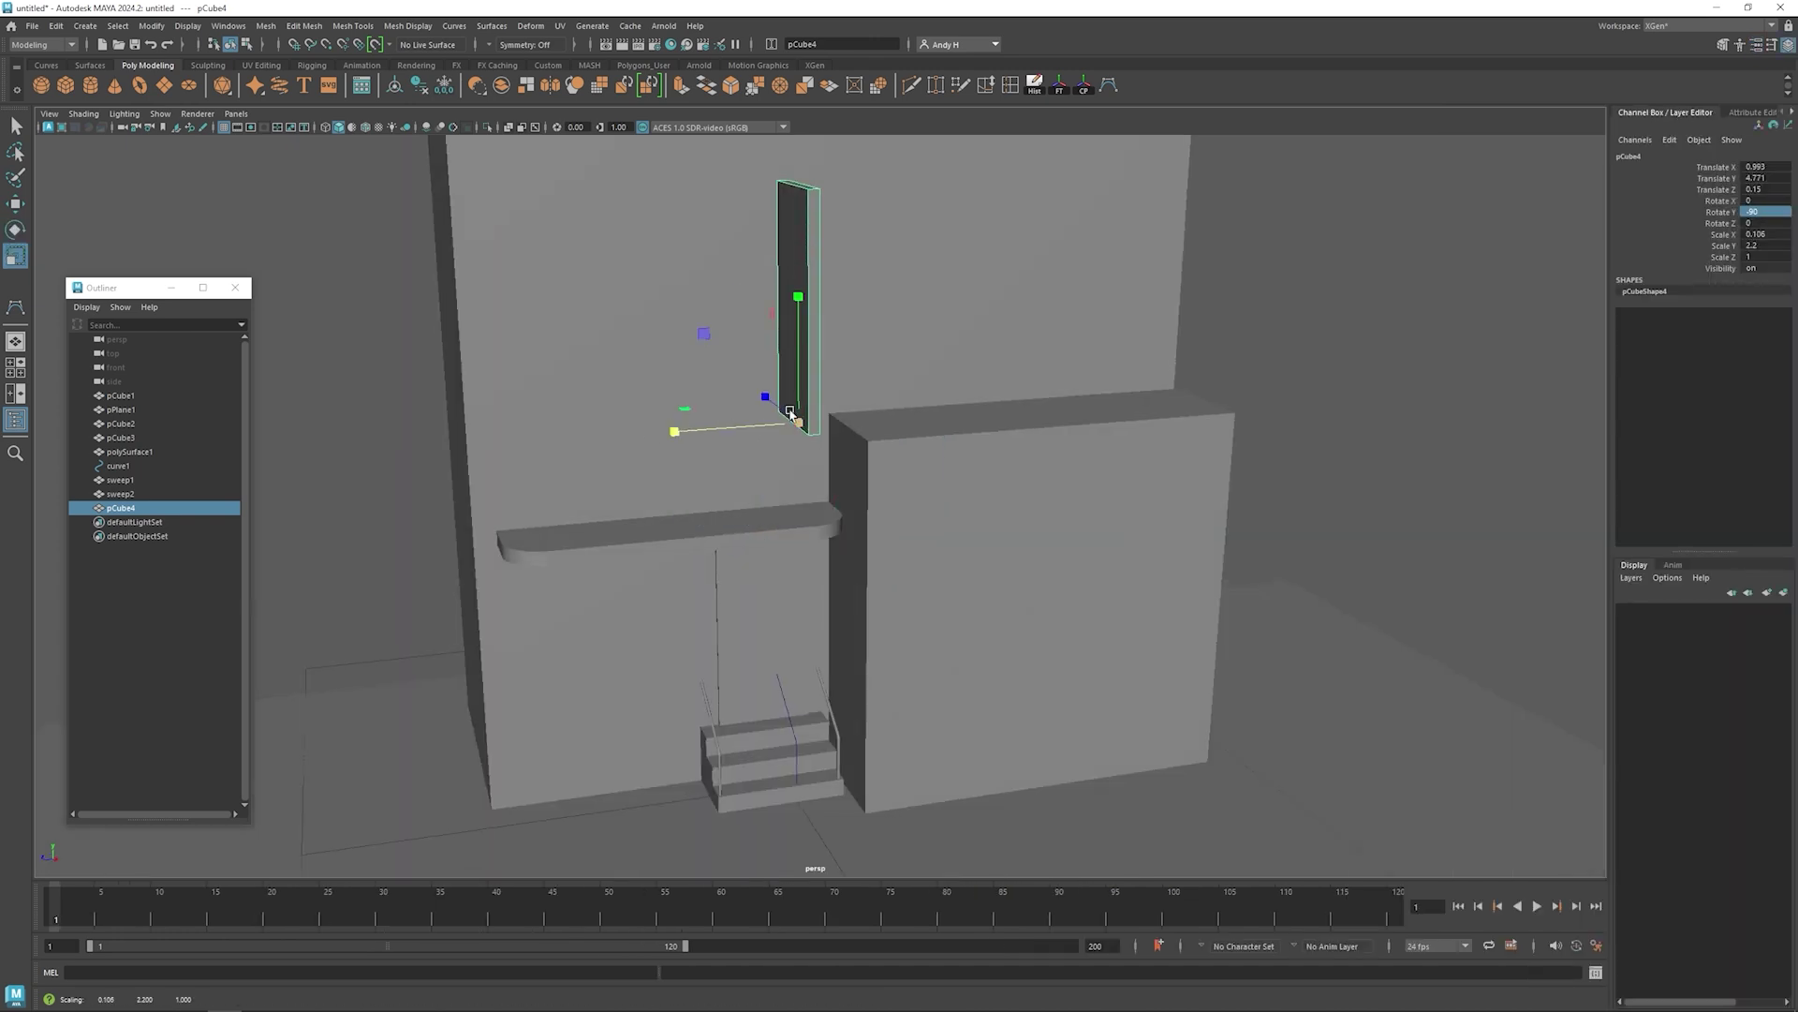
{"action": "left_click_drag", "start_coordinate": [795, 418], "coordinate": [1011, 391], "text": "alt"}
{"action": "left_click_drag", "start_coordinate": [863, 299], "coordinate": [870, 241]}
{"action": "left_click_drag", "start_coordinate": [1085, 279], "coordinate": [1085, 395], "text": "alt"}
- Move the raised panel against the wall as a vertical sign, at about X 0.18 and Z -1.33
{"action": "key", "text": "w"}
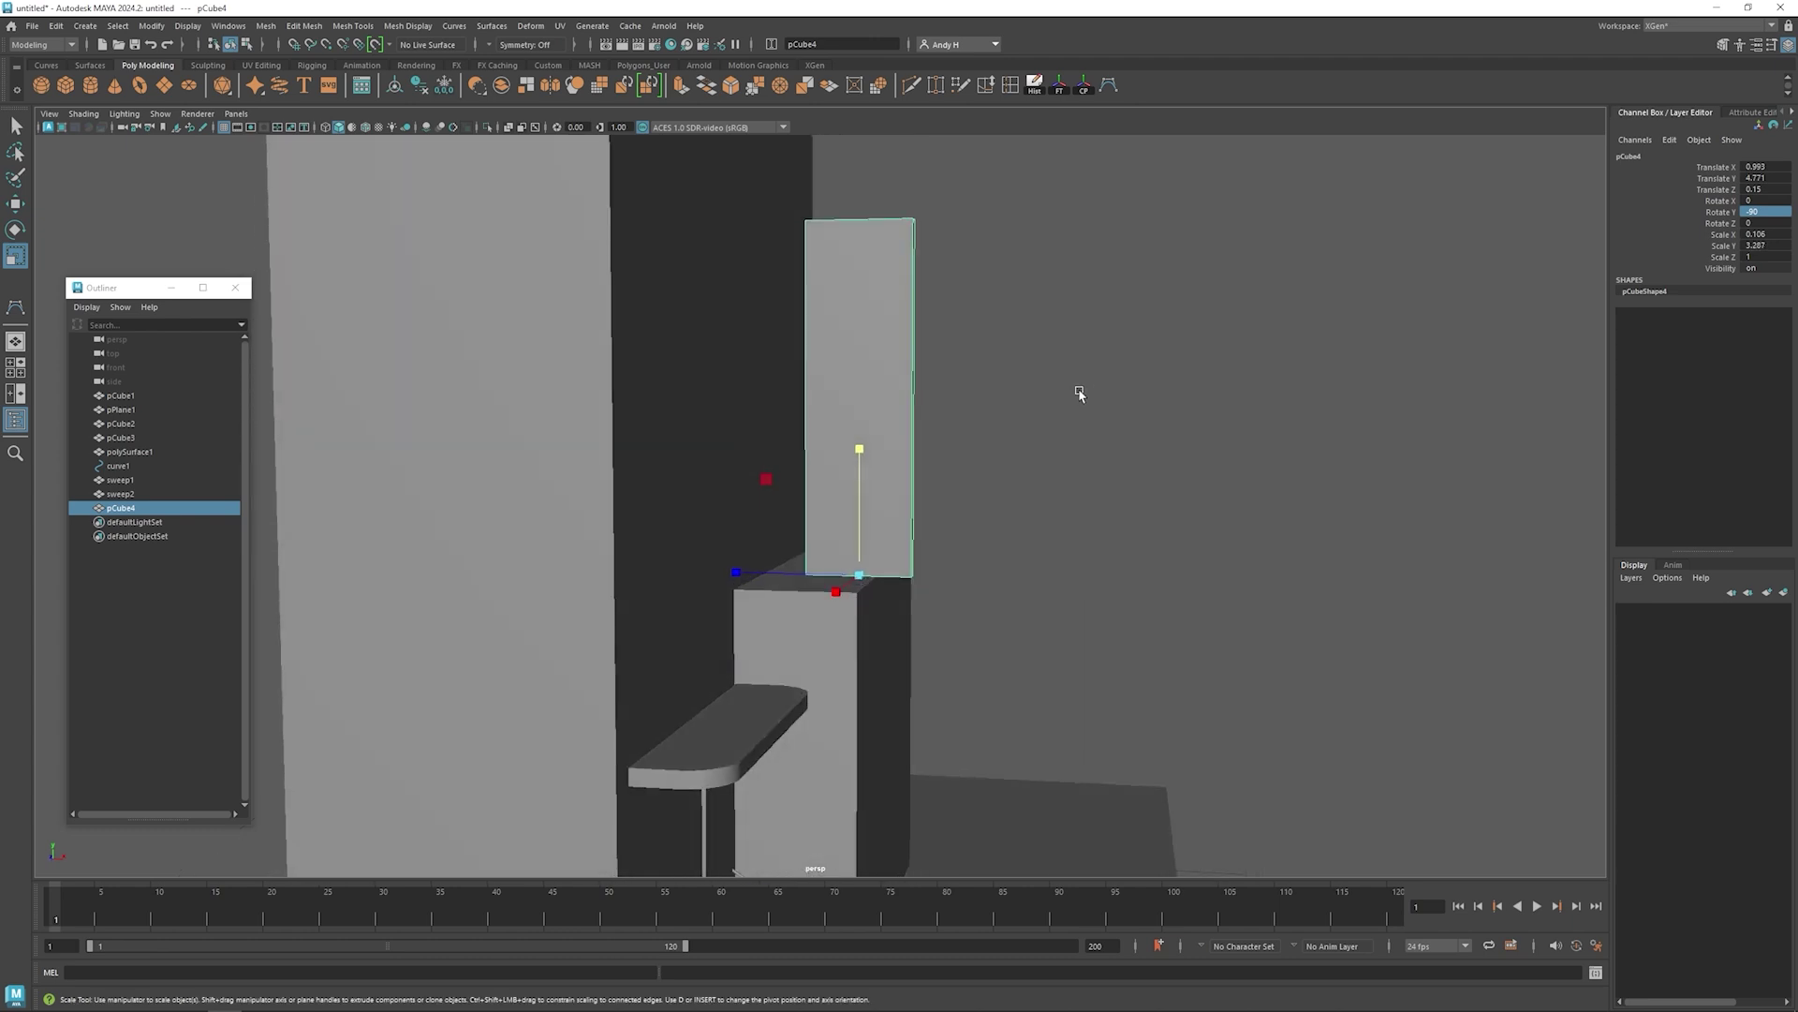
{"action": "left_click_drag", "start_coordinate": [985, 578], "coordinate": [815, 502]}
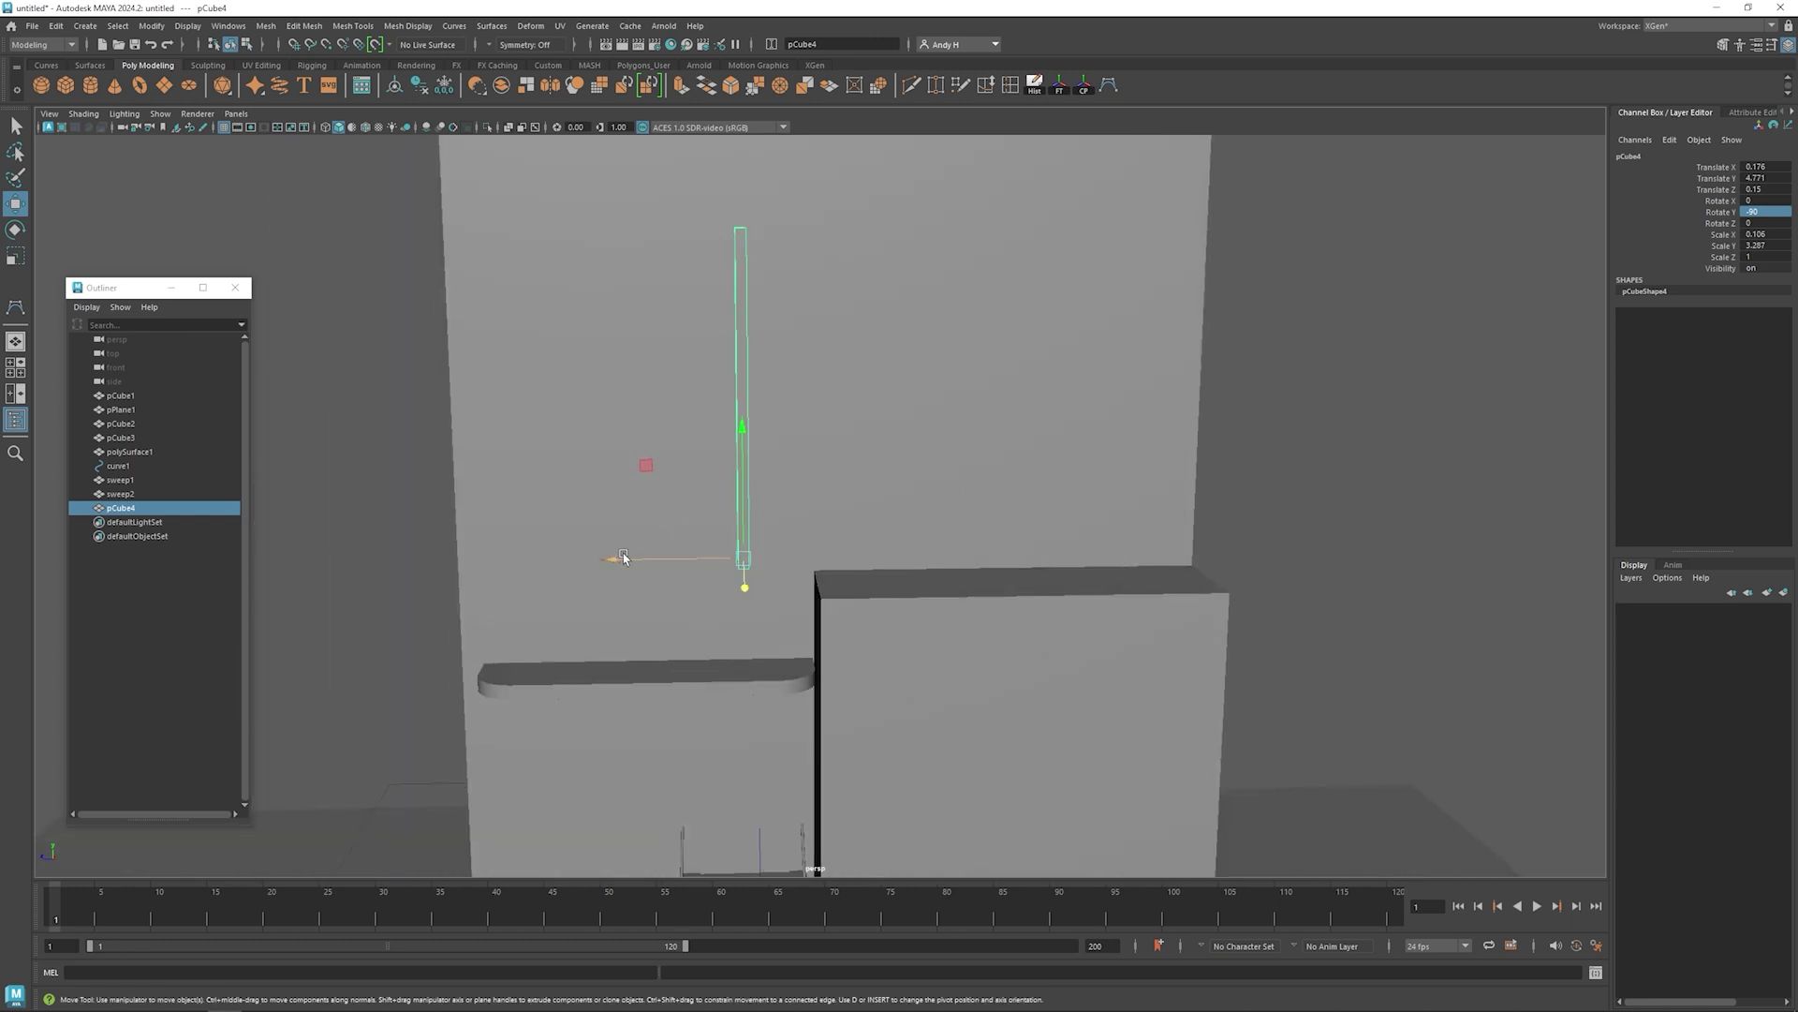
{"action": "left_click_drag", "start_coordinate": [618, 559], "coordinate": [892, 455]}
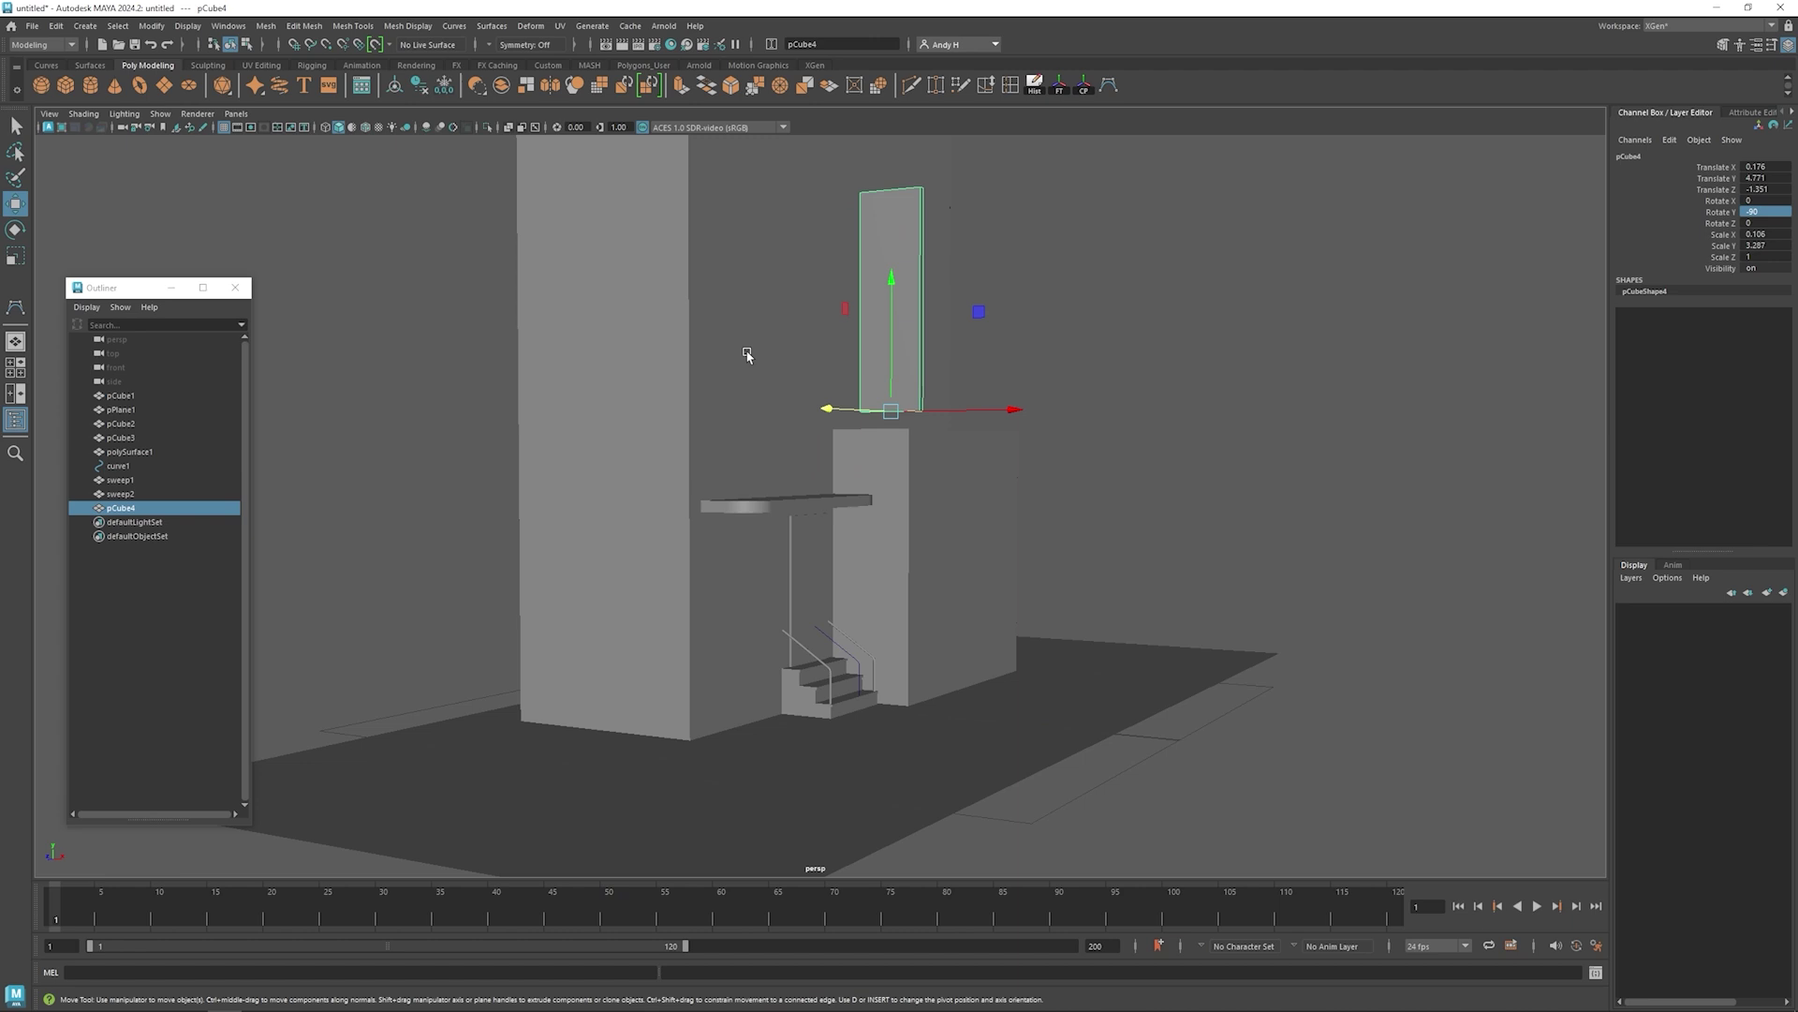
{"action": "left_click", "coordinate": [734, 379]}
{"action": "left_click", "coordinate": [1208, 441]}
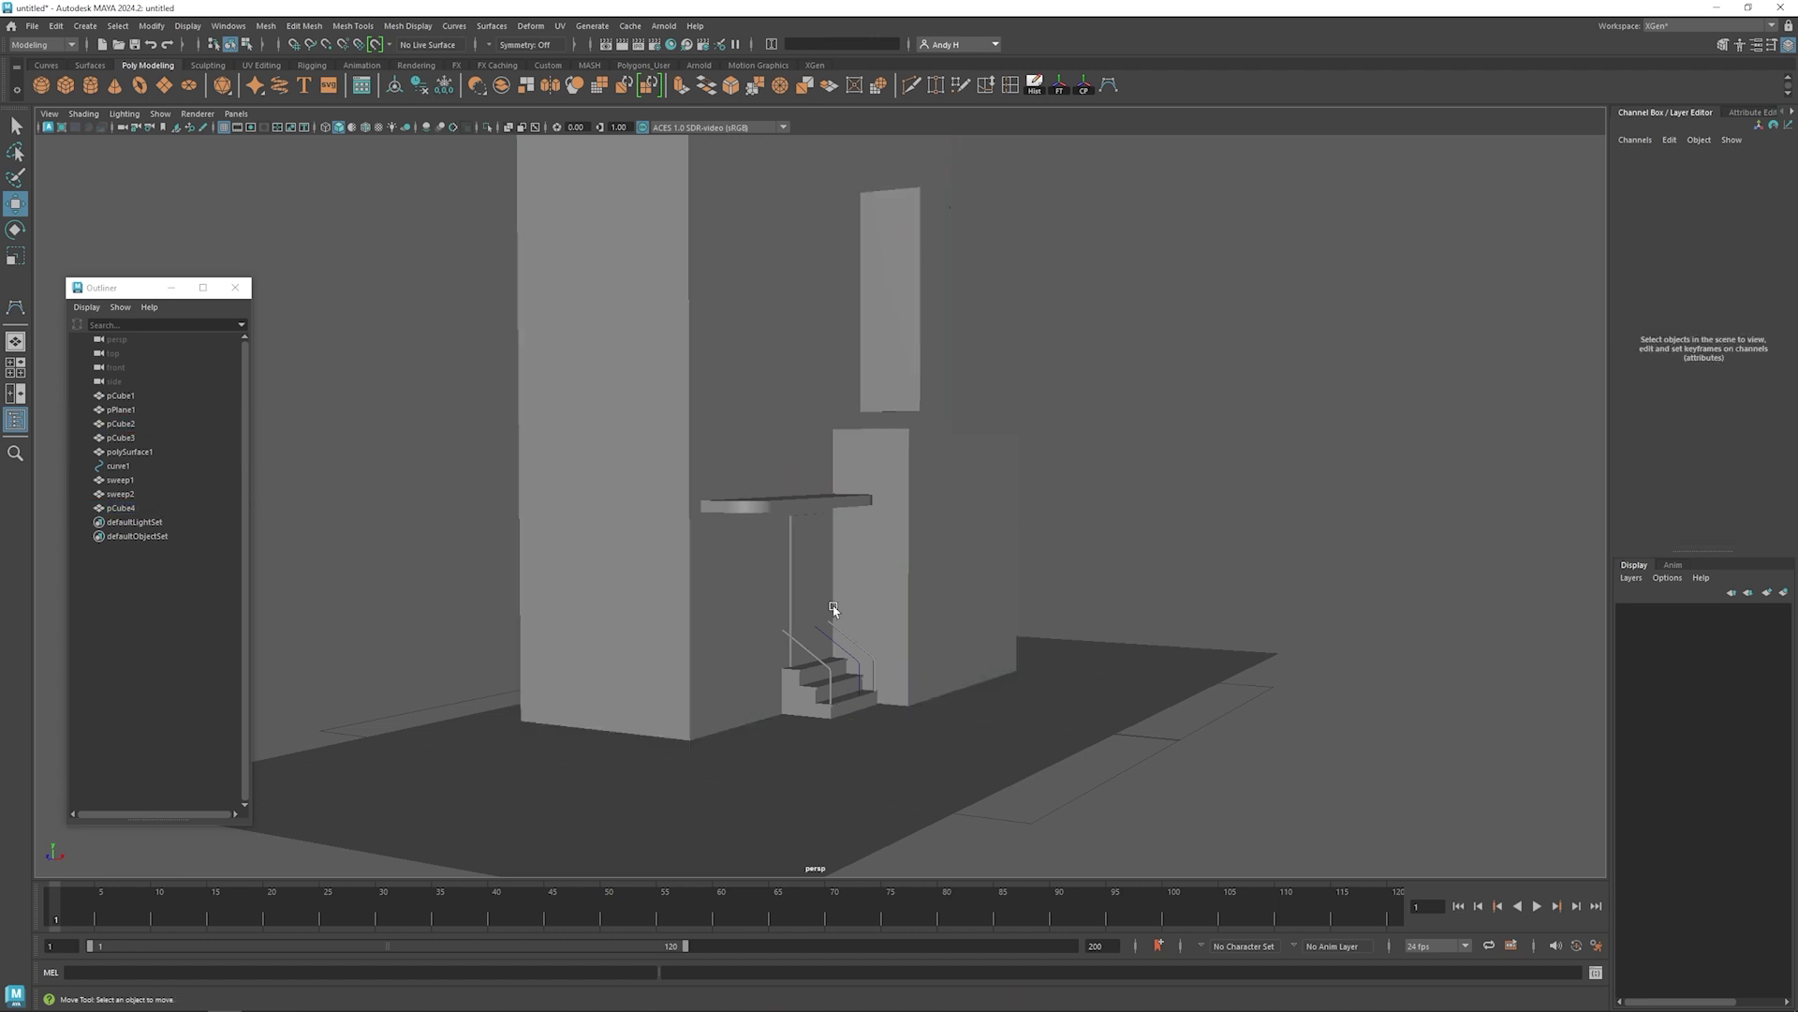
{"action": "left_click", "coordinate": [809, 620]}
{"action": "mouse_move", "coordinate": [981, 476]}
{"action": "left_mouse_down", "text": "alt"}
{"action": "mouse_move", "coordinate": [1027, 458]}
{"action": "mouse_move", "coordinate": [984, 413]}
{"action": "mouse_move", "coordinate": [983, 466]}
{"action": "mouse_move", "coordinate": [1024, 473]}
{"action": "mouse_move", "coordinate": [972, 450]}
{"action": "left_mouse_up", "text": "alt"}
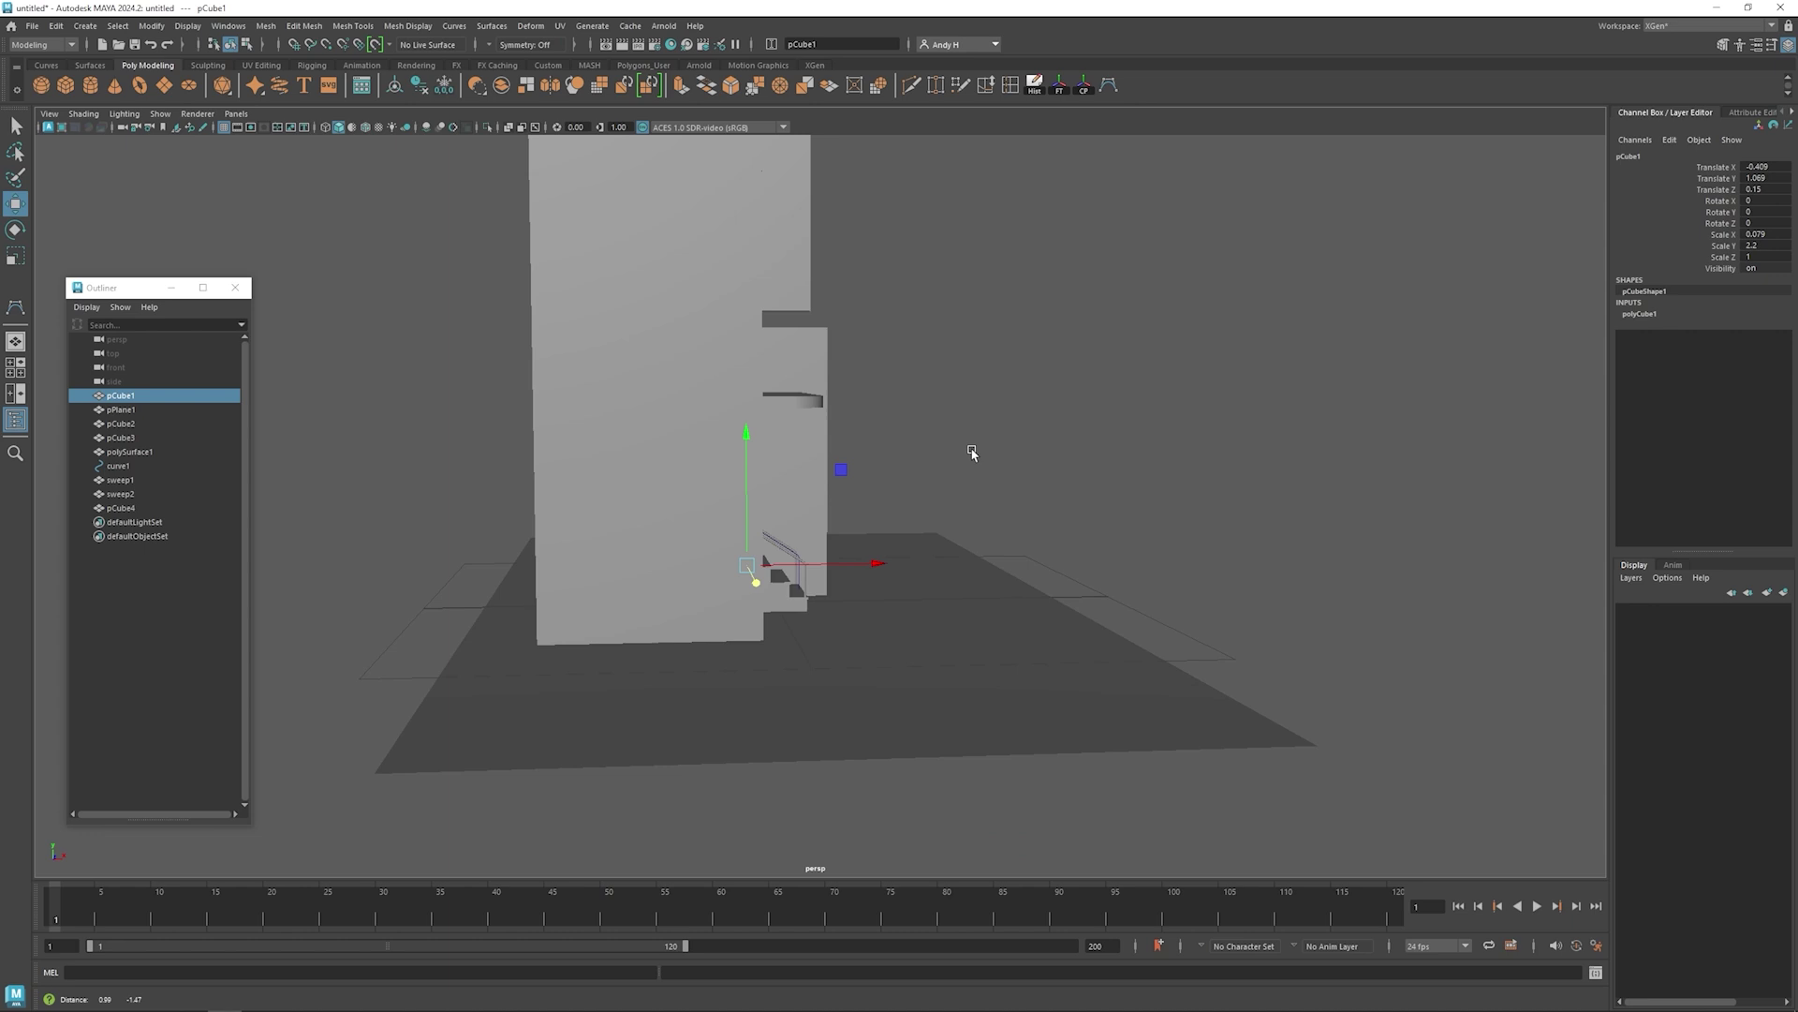
- Shift the ground plane out in front of the building to about X 2.41
{"action": "left_click", "coordinate": [915, 593]}
{"action": "left_click_drag", "start_coordinate": [880, 593], "coordinate": [1050, 594]}
{"action": "left_click", "coordinate": [968, 477]}
{"action": "left_click_drag", "start_coordinate": [969, 477], "coordinate": [955, 533], "text": "alt"}
{"action": "left_click", "coordinate": [1011, 609]}
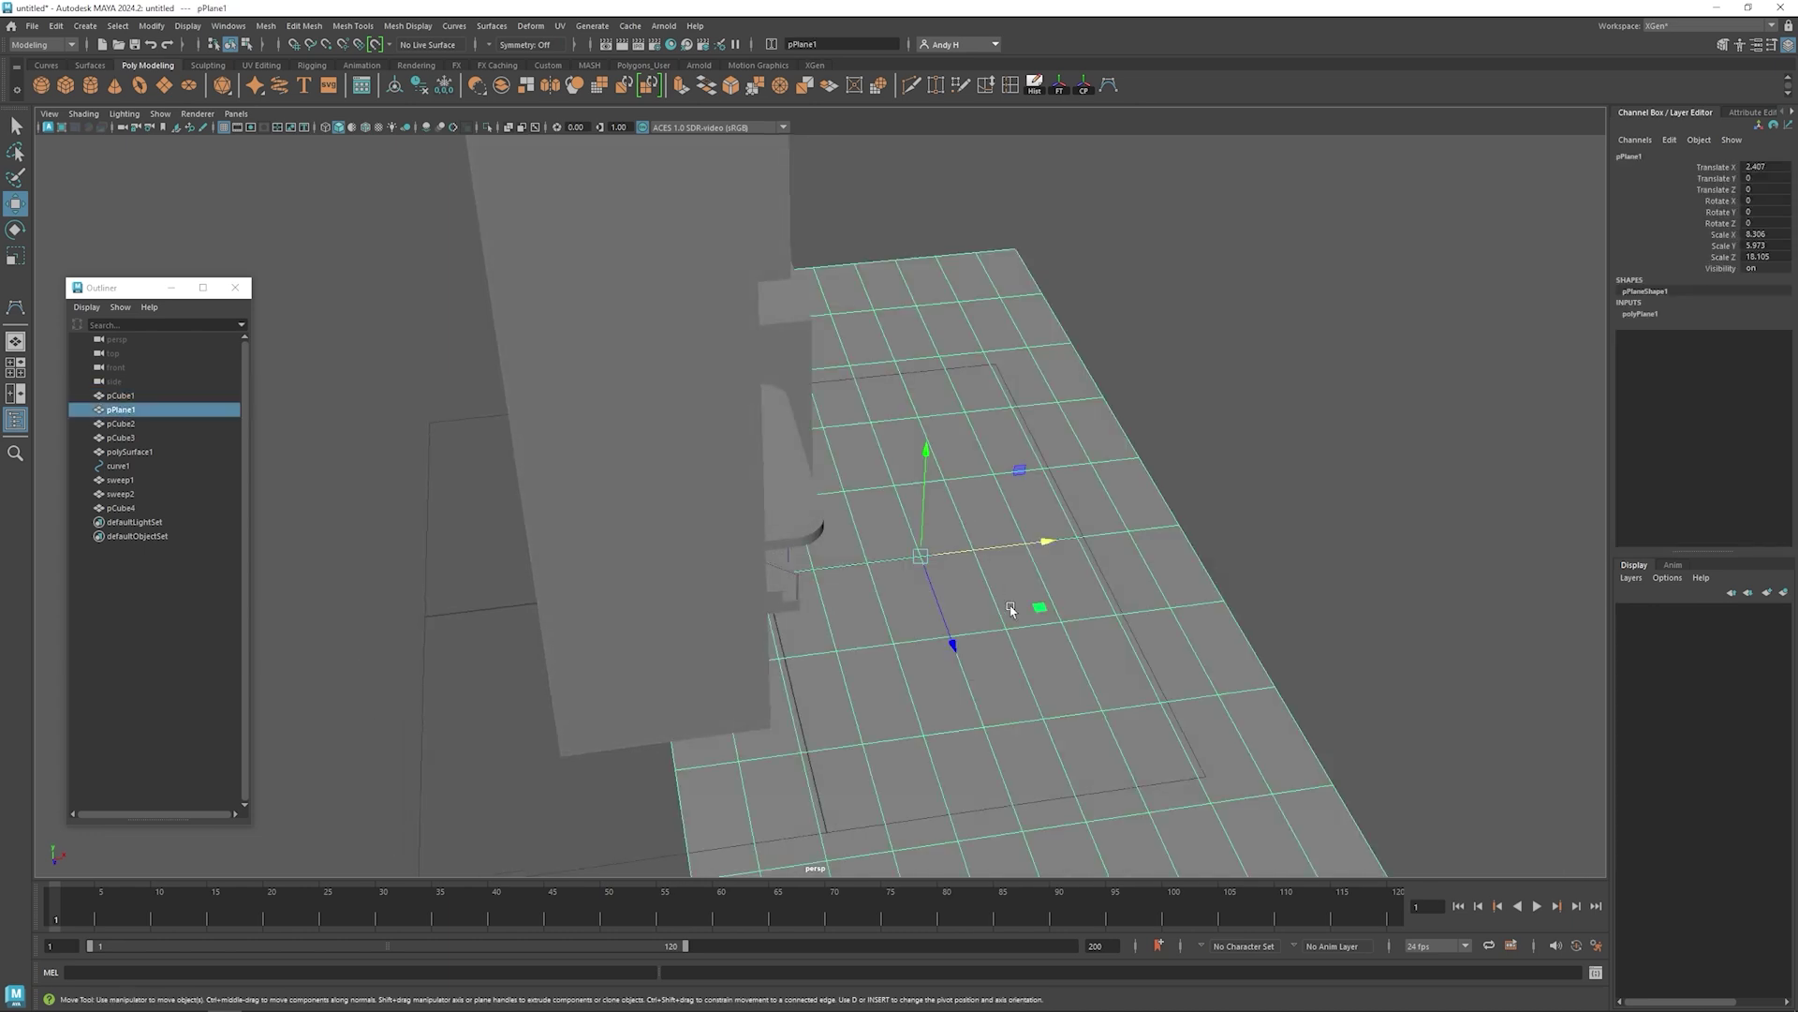
- Create a new perspective camera and rename it render_cam
{"action": "left_click", "coordinate": [236, 113]}
{"action": "mouse_move", "coordinate": [281, 127]}
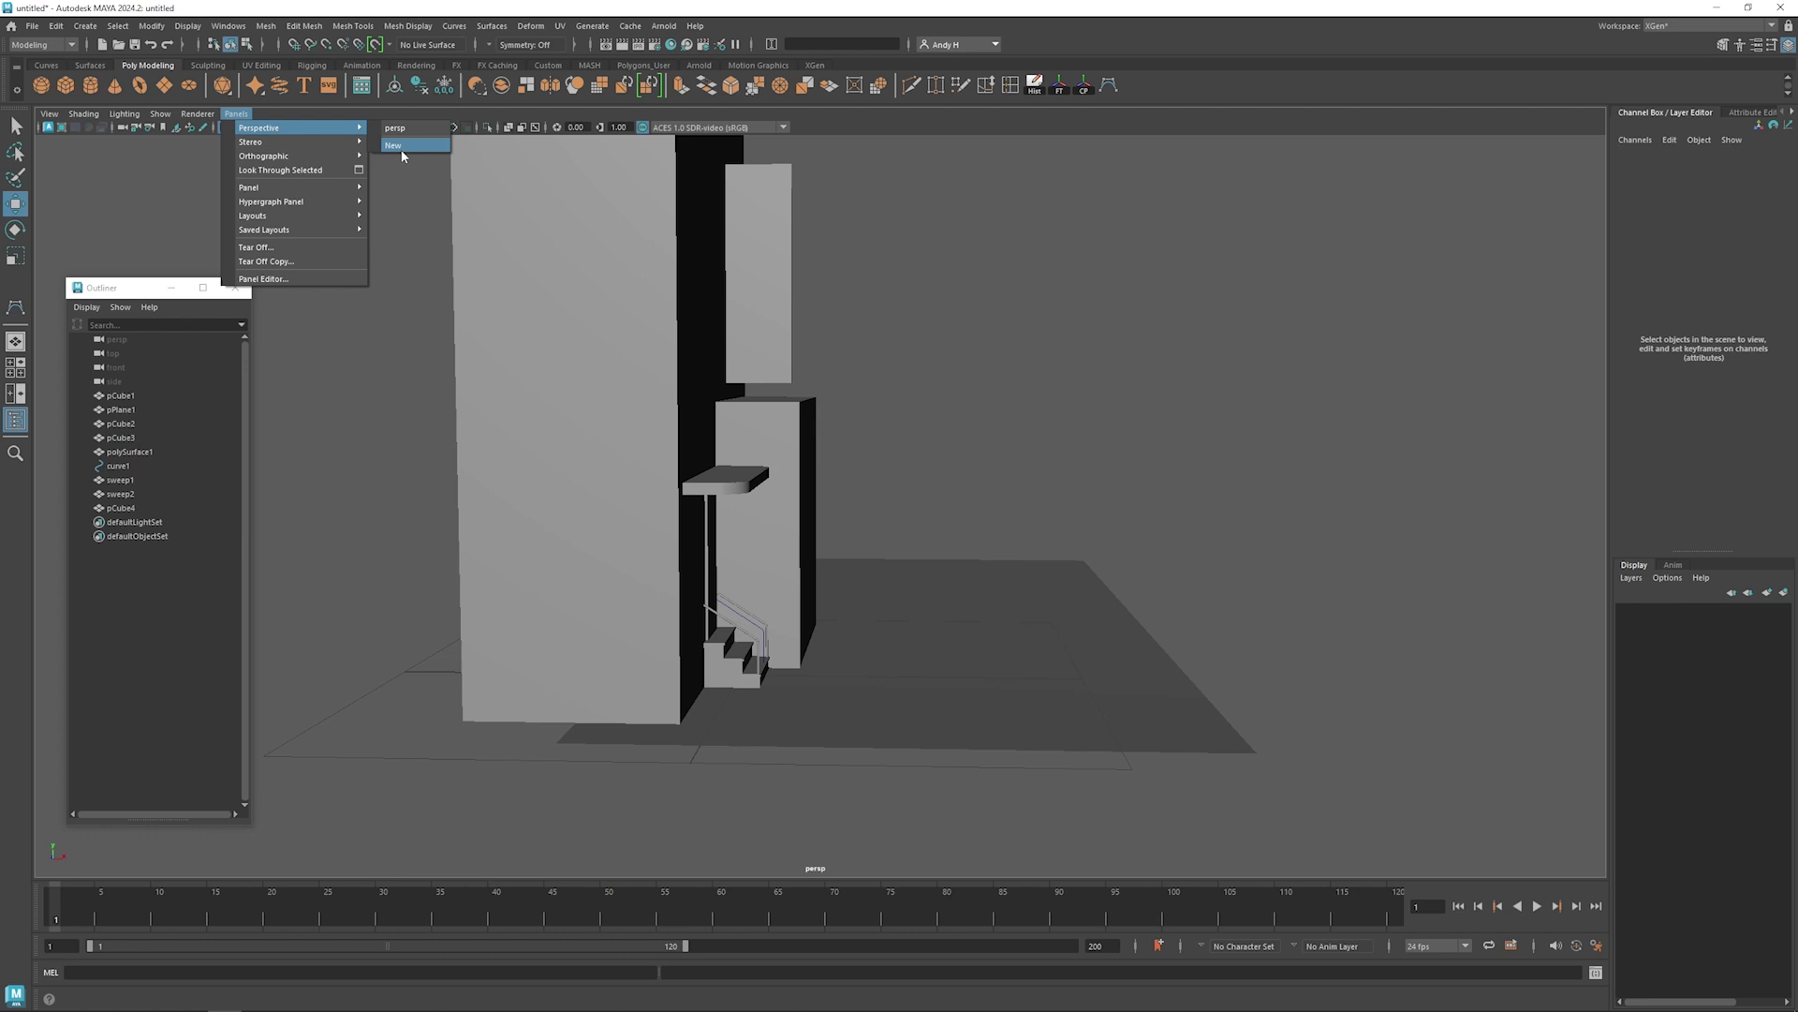
{"action": "left_click", "coordinate": [401, 148]}
{"action": "double_click", "coordinate": [118, 523]}
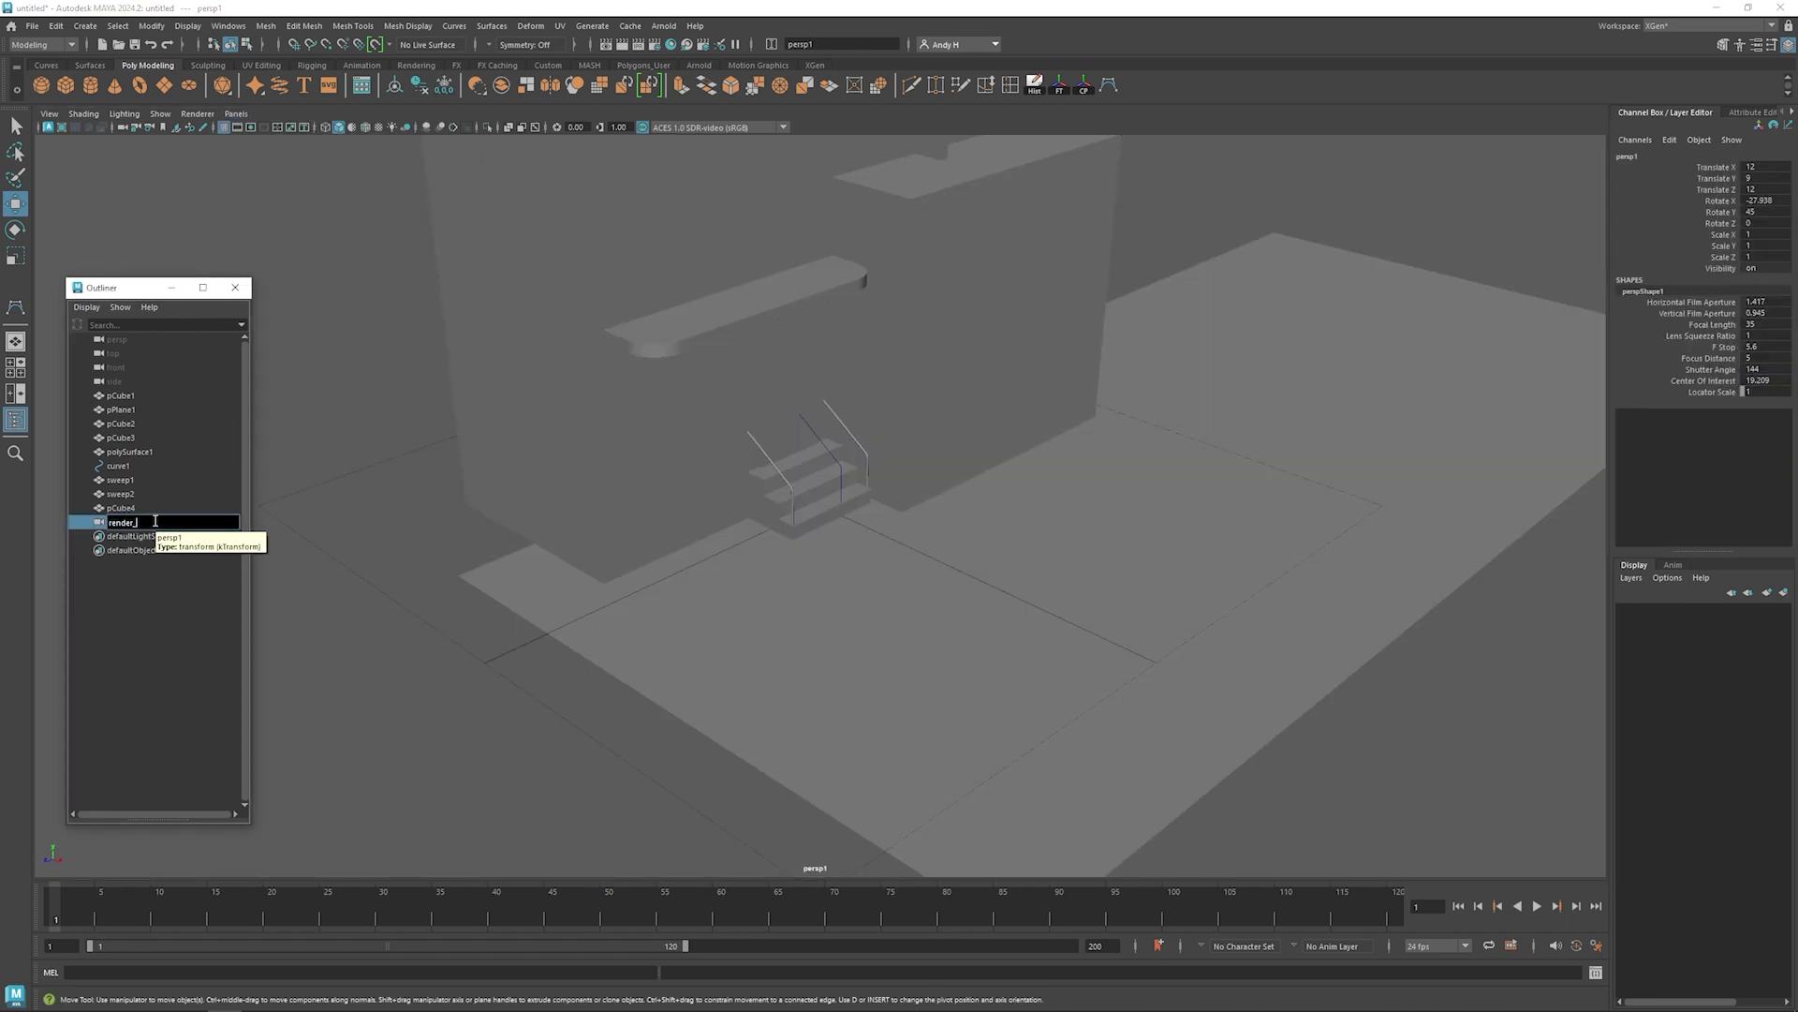
{"action": "key", "text": "Return"}
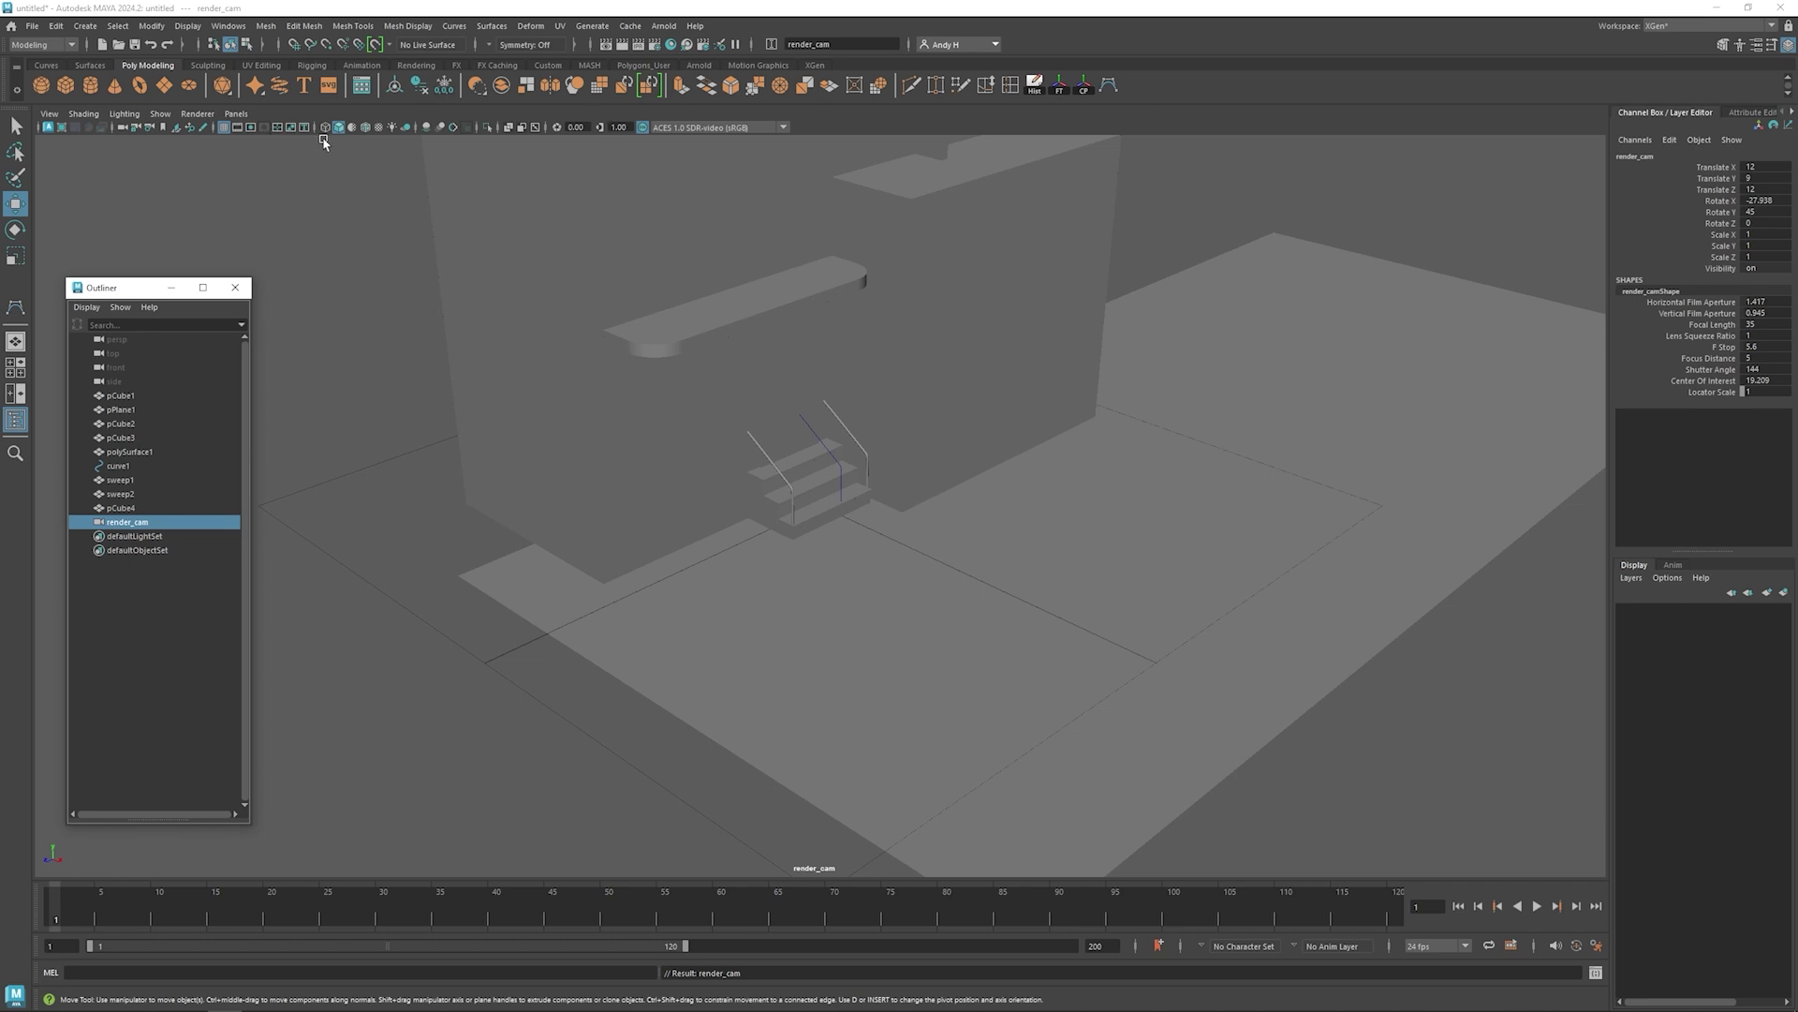
- Set the render image size to 1080 pixels wide and 1920 pixels high in the render settings
{"action": "left_click", "coordinate": [670, 45]}
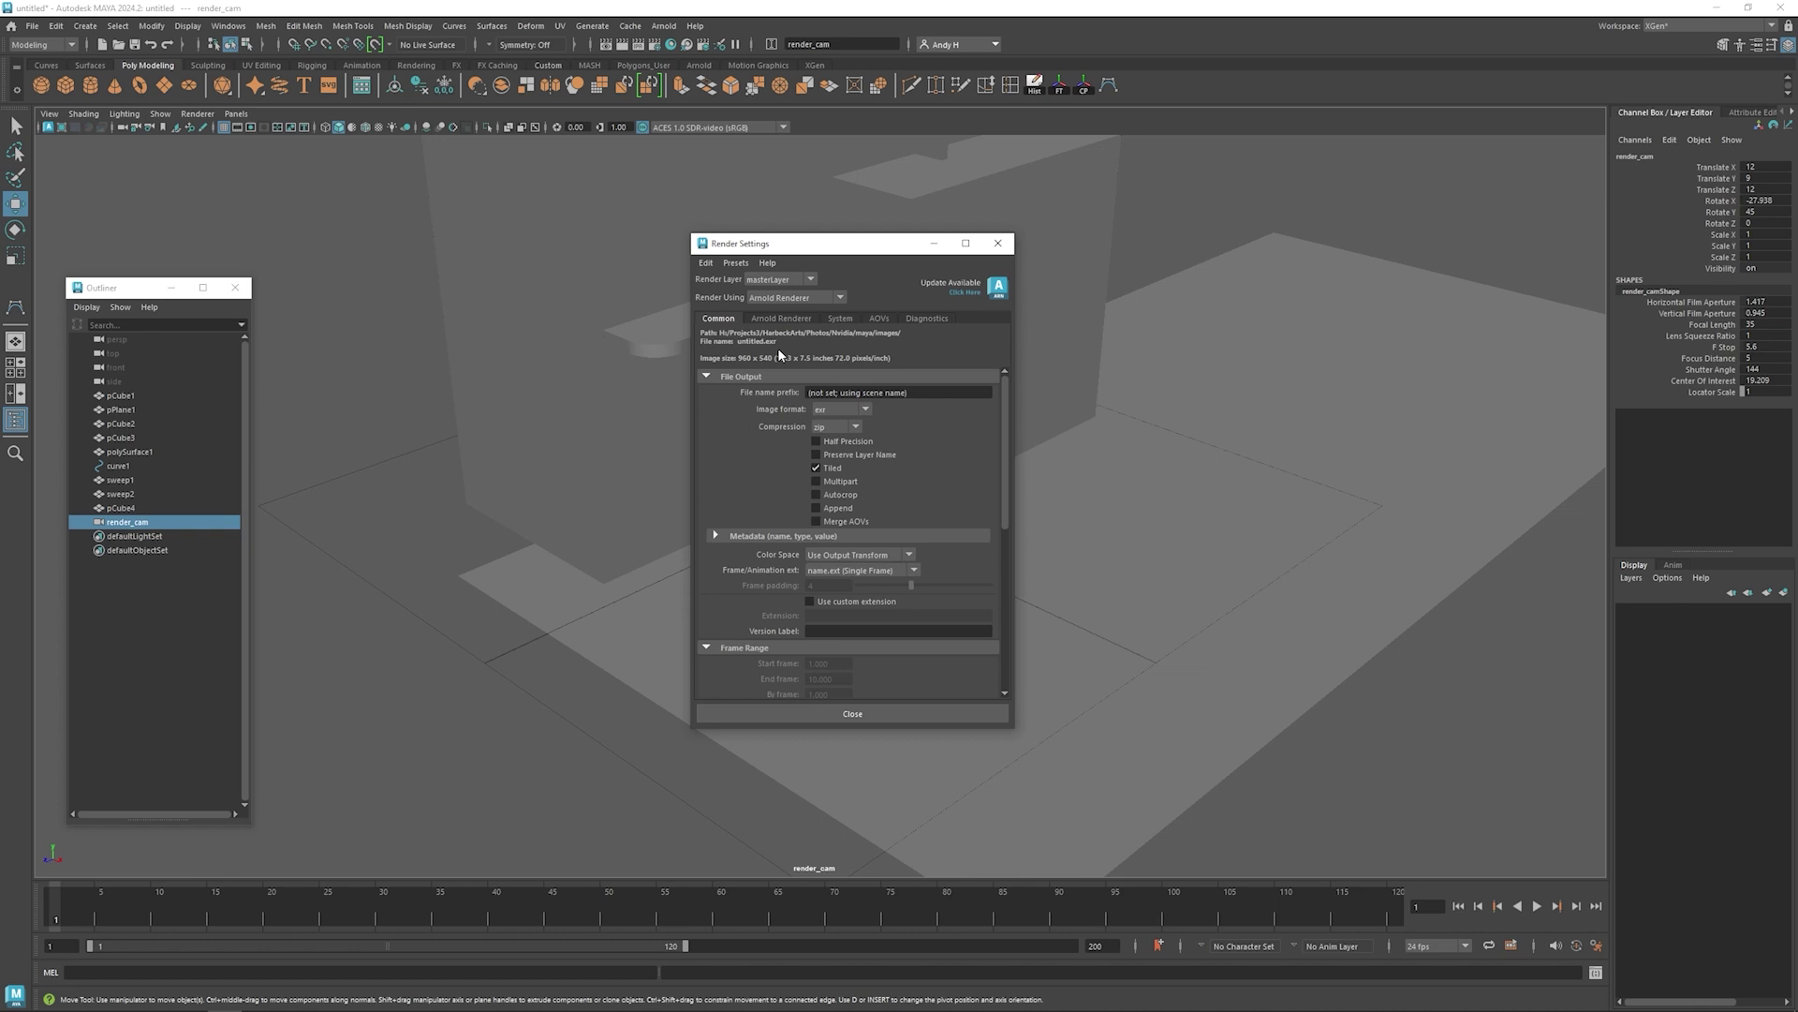
{"action": "scroll", "coordinate": [785, 443], "scroll_direction": "down", "scroll_amount": 6}
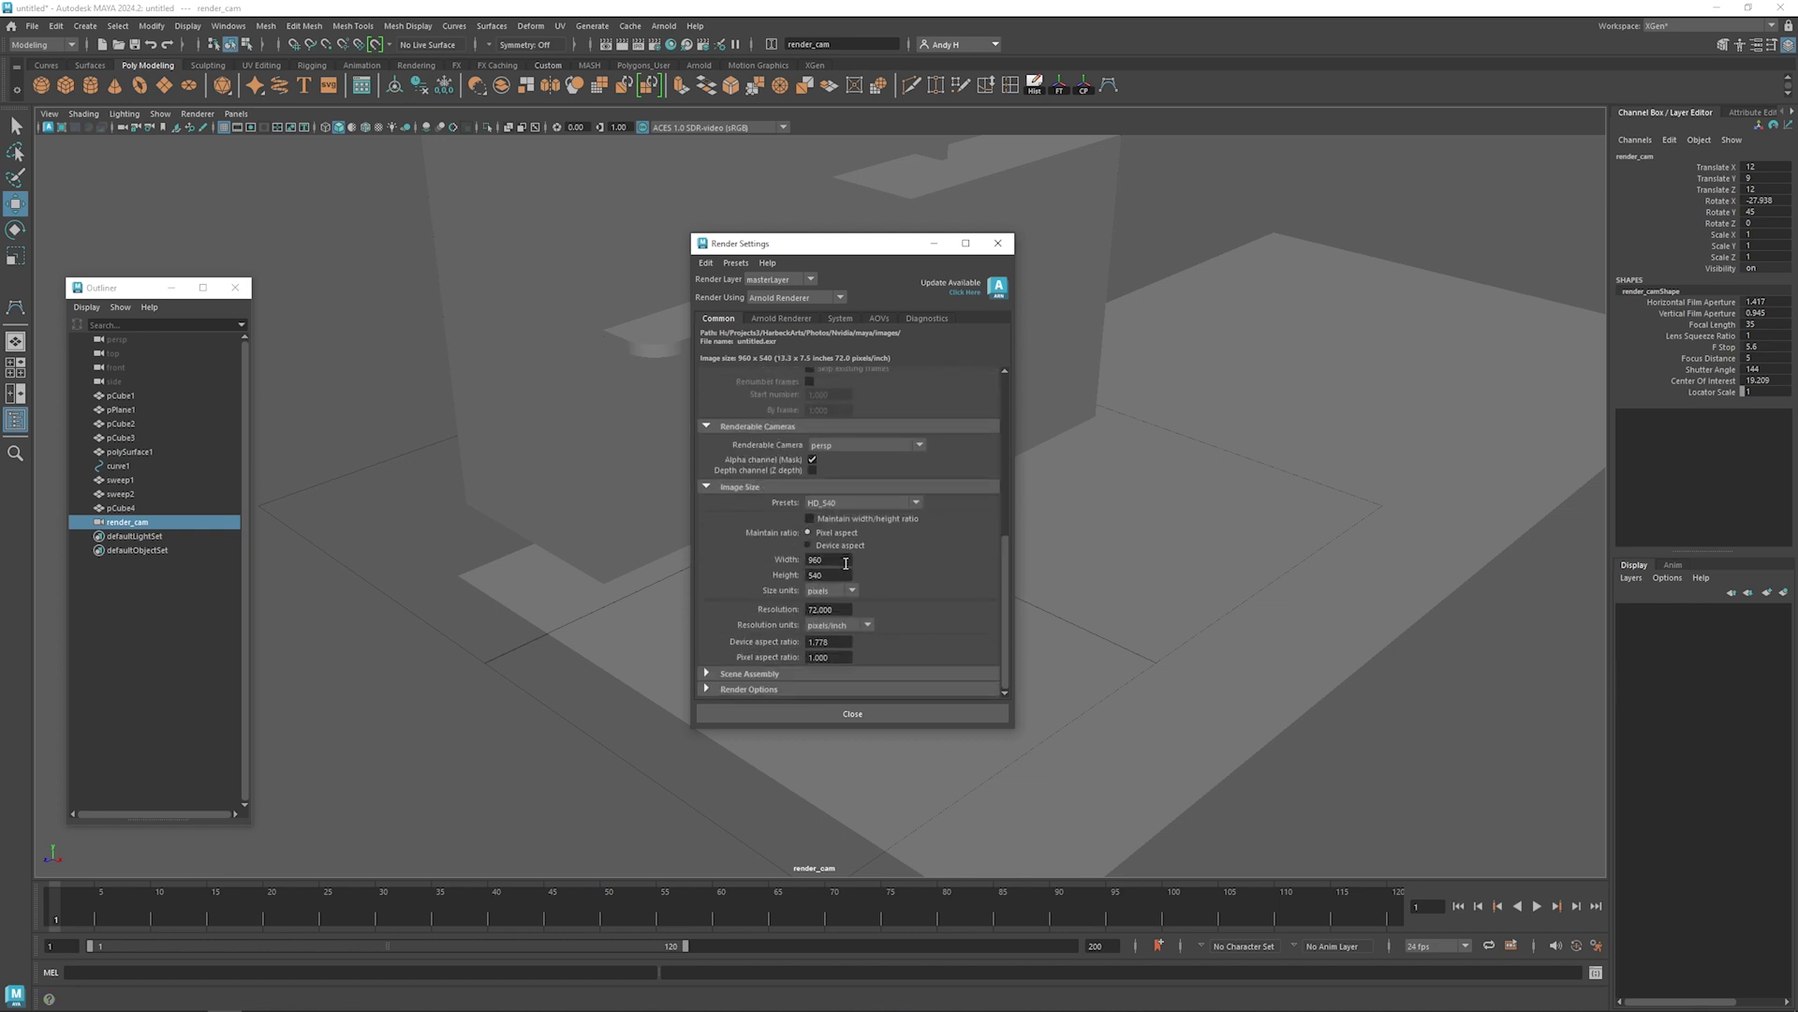
{"action": "left_click", "coordinate": [839, 560]}
{"action": "left_click_drag", "start_coordinate": [825, 562], "coordinate": [799, 559]}
{"action": "type", "text": "1080"}
{"action": "key", "text": "Tab"}
{"action": "type", "text": "19.20"}
{"action": "key", "text": "Tab"}
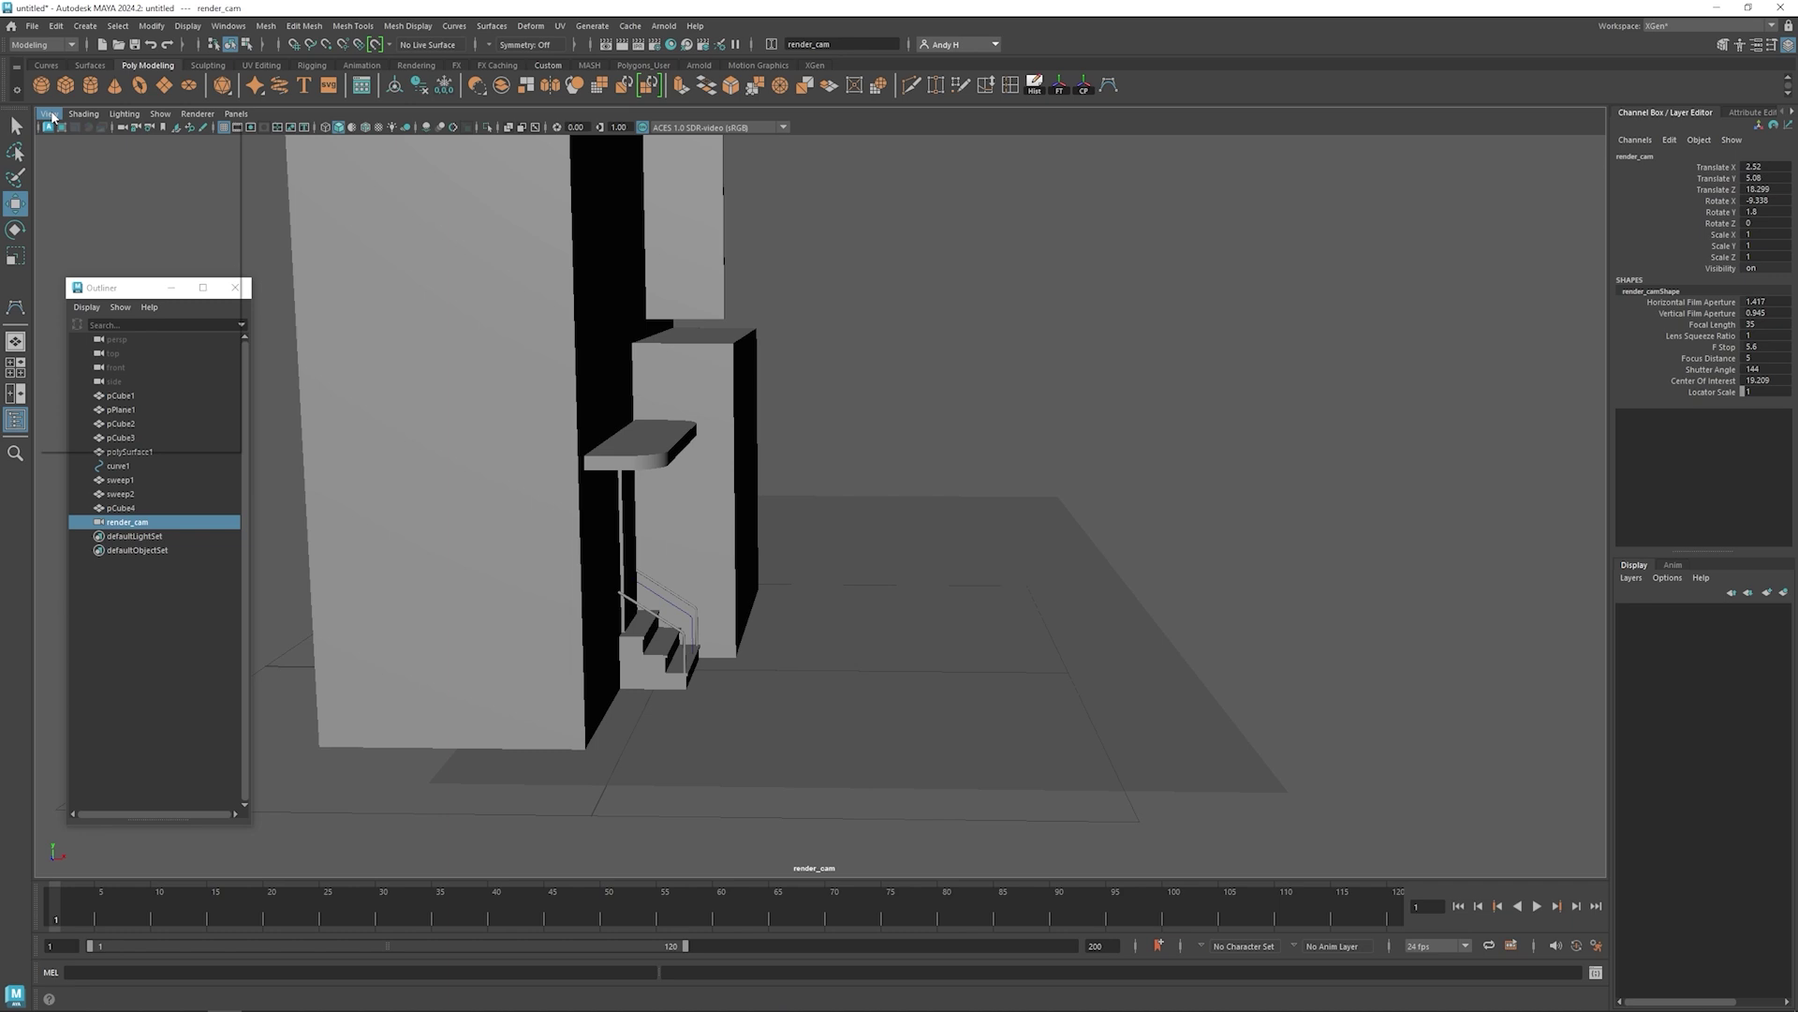
- Display the resolution gate for render_cam and set the camera's overscan to 3.5
{"action": "left_click", "coordinate": [49, 114]}
{"action": "mouse_move", "coordinate": [98, 382]}
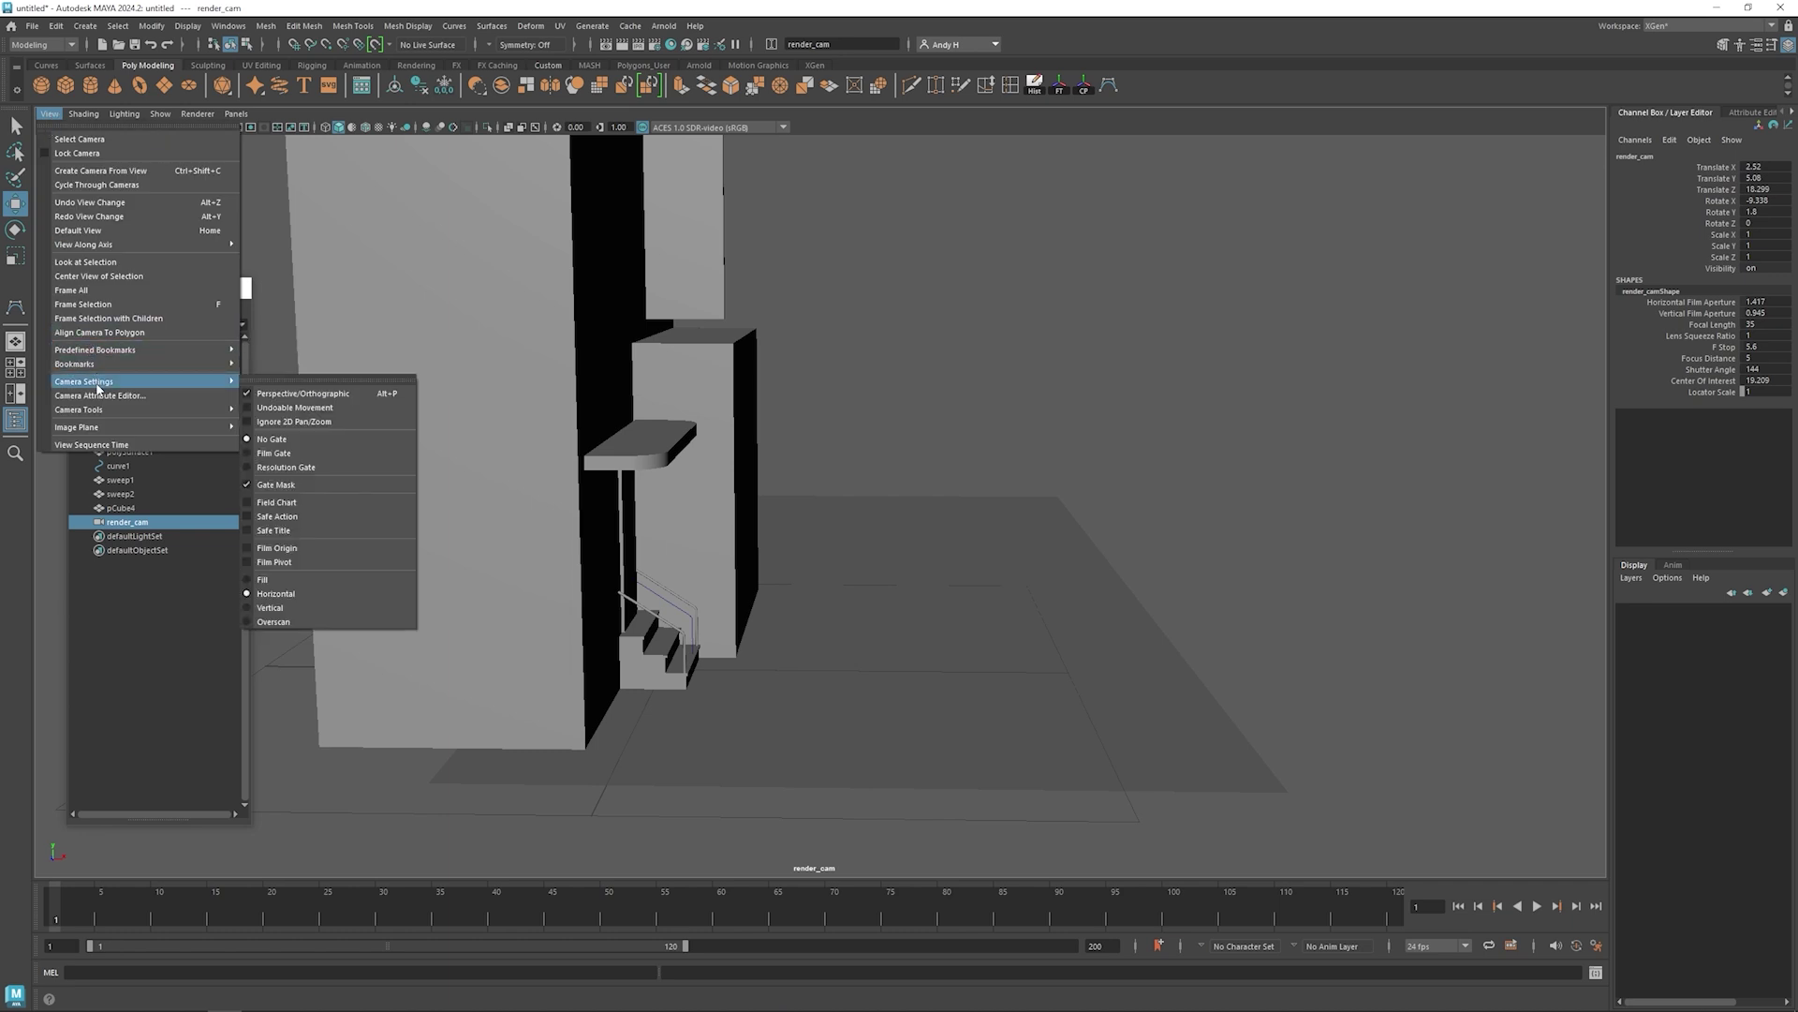
{"action": "left_click", "coordinate": [288, 467]}
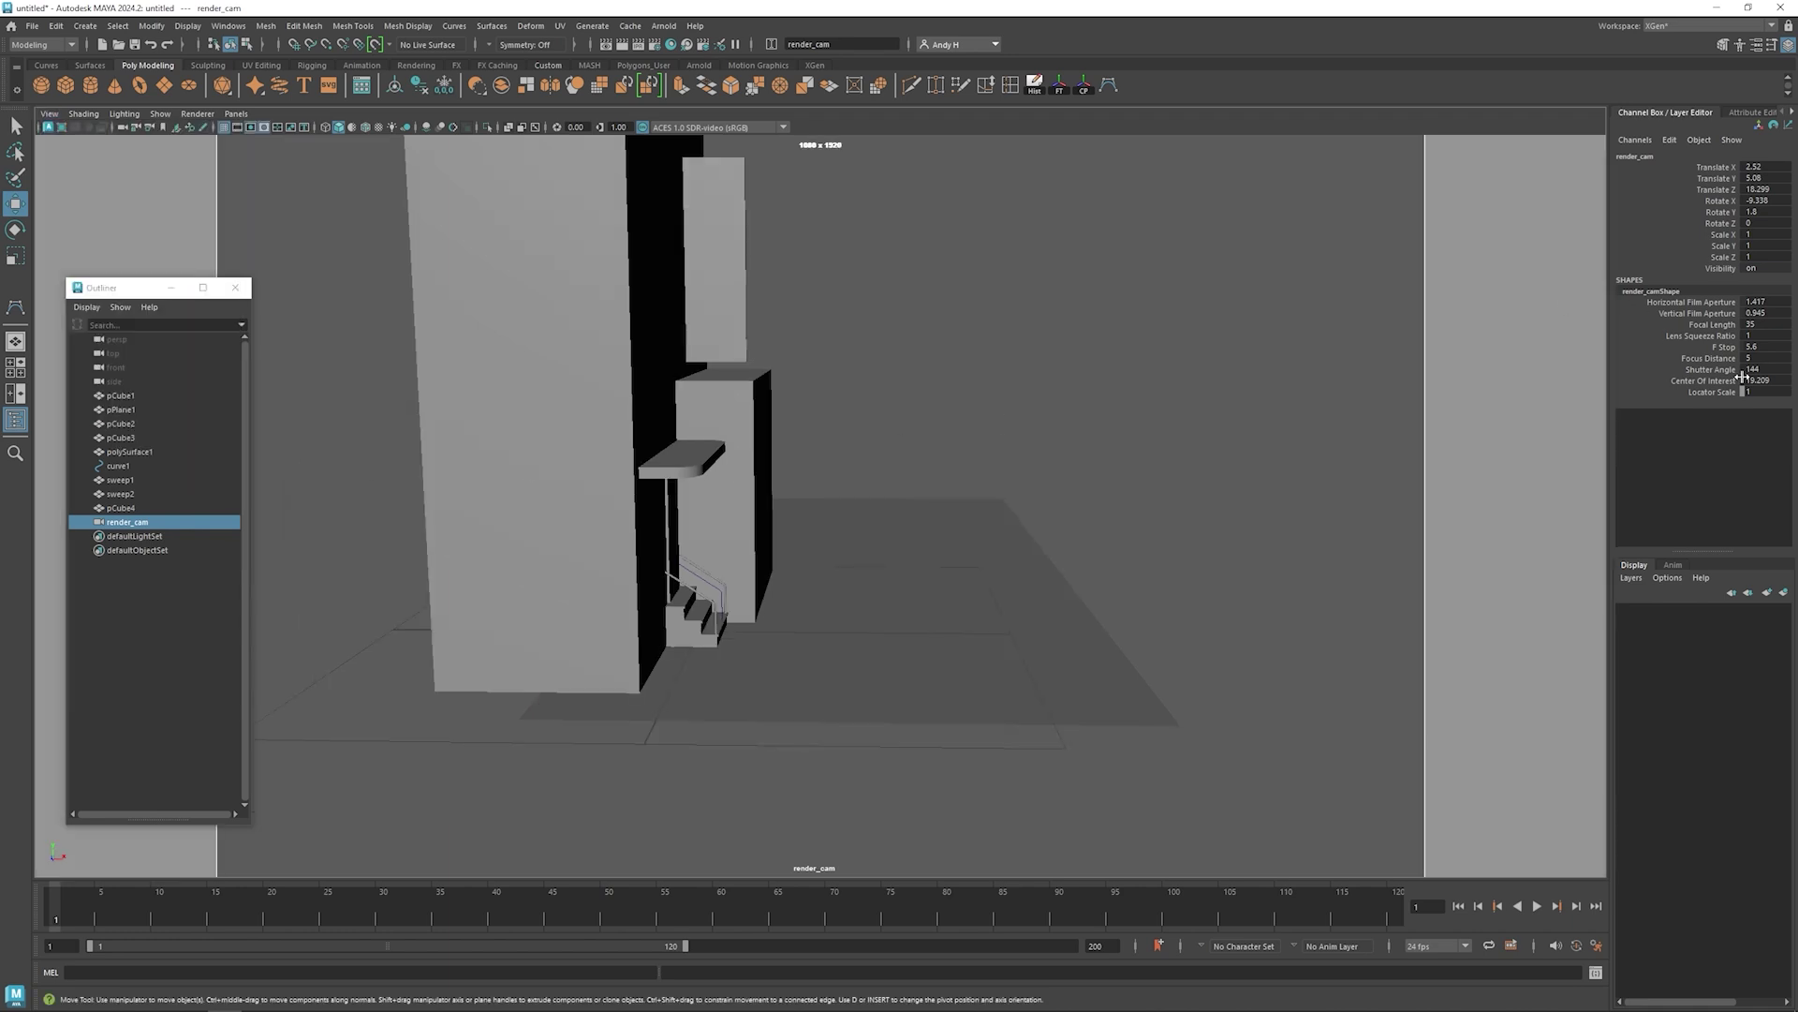
{"action": "key", "text": "ctrl+a"}
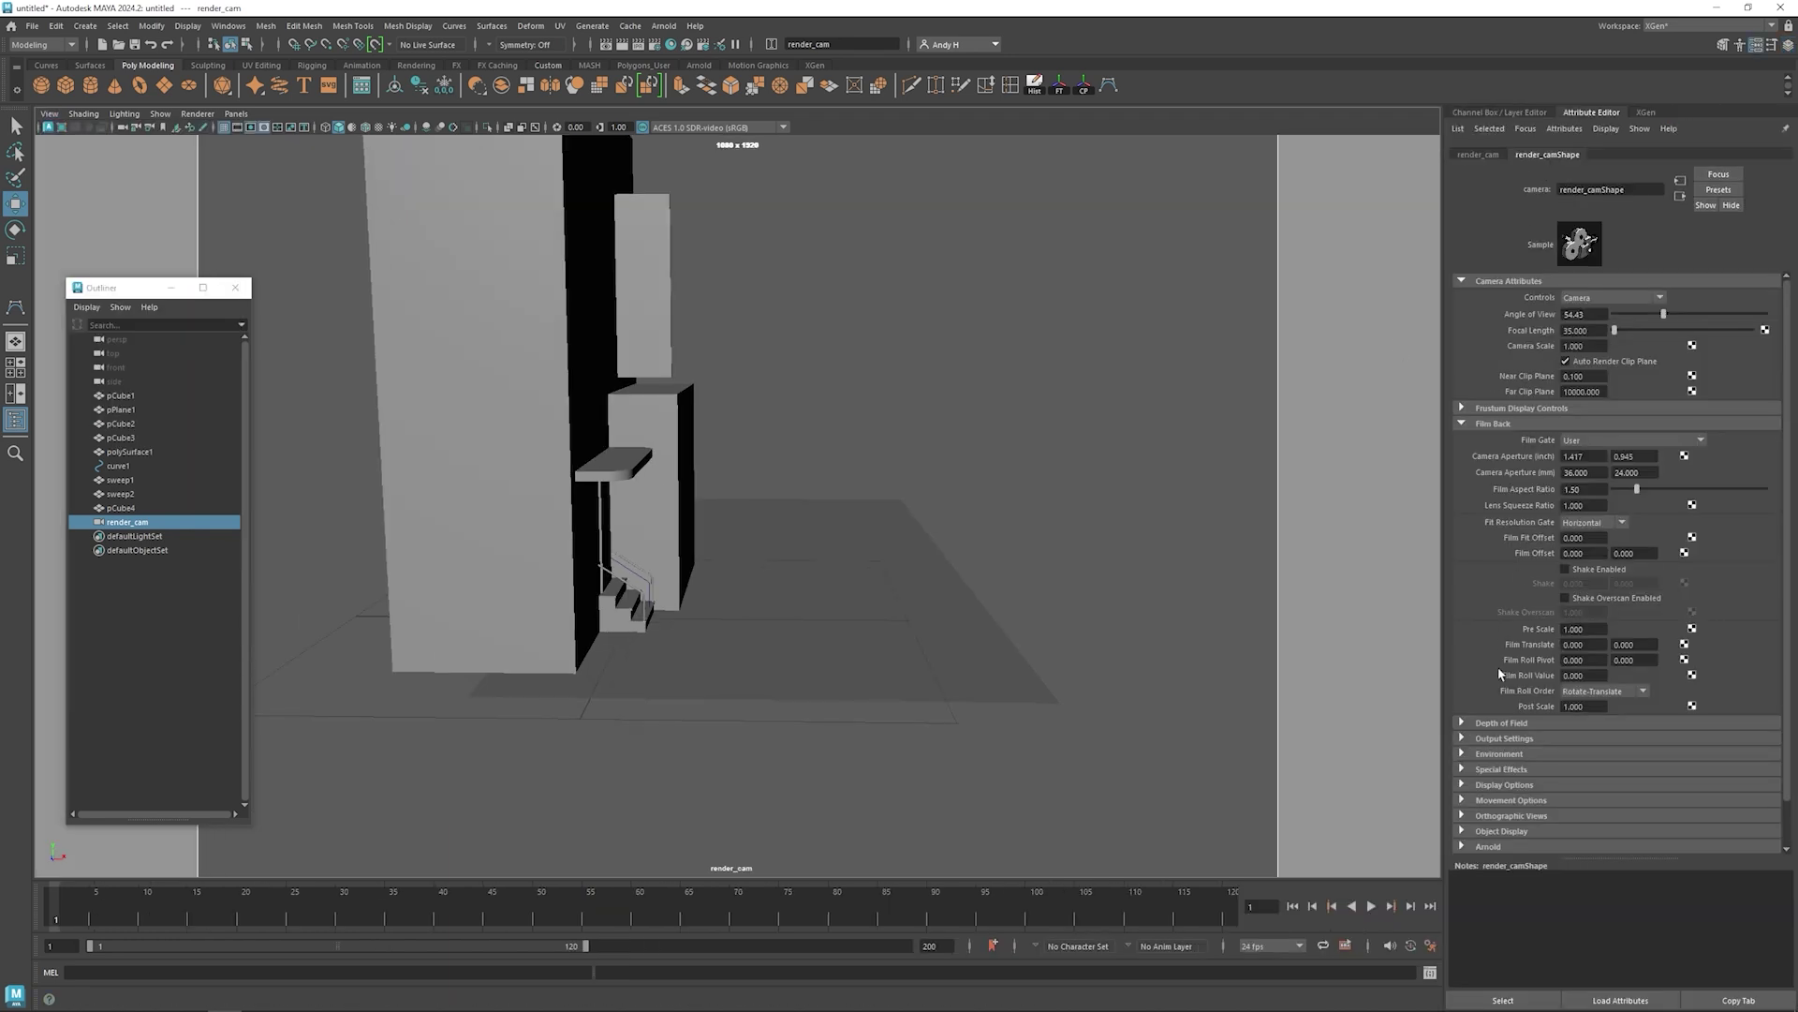
{"action": "left_click_drag", "start_coordinate": [1593, 676], "coordinate": [1524, 681]}
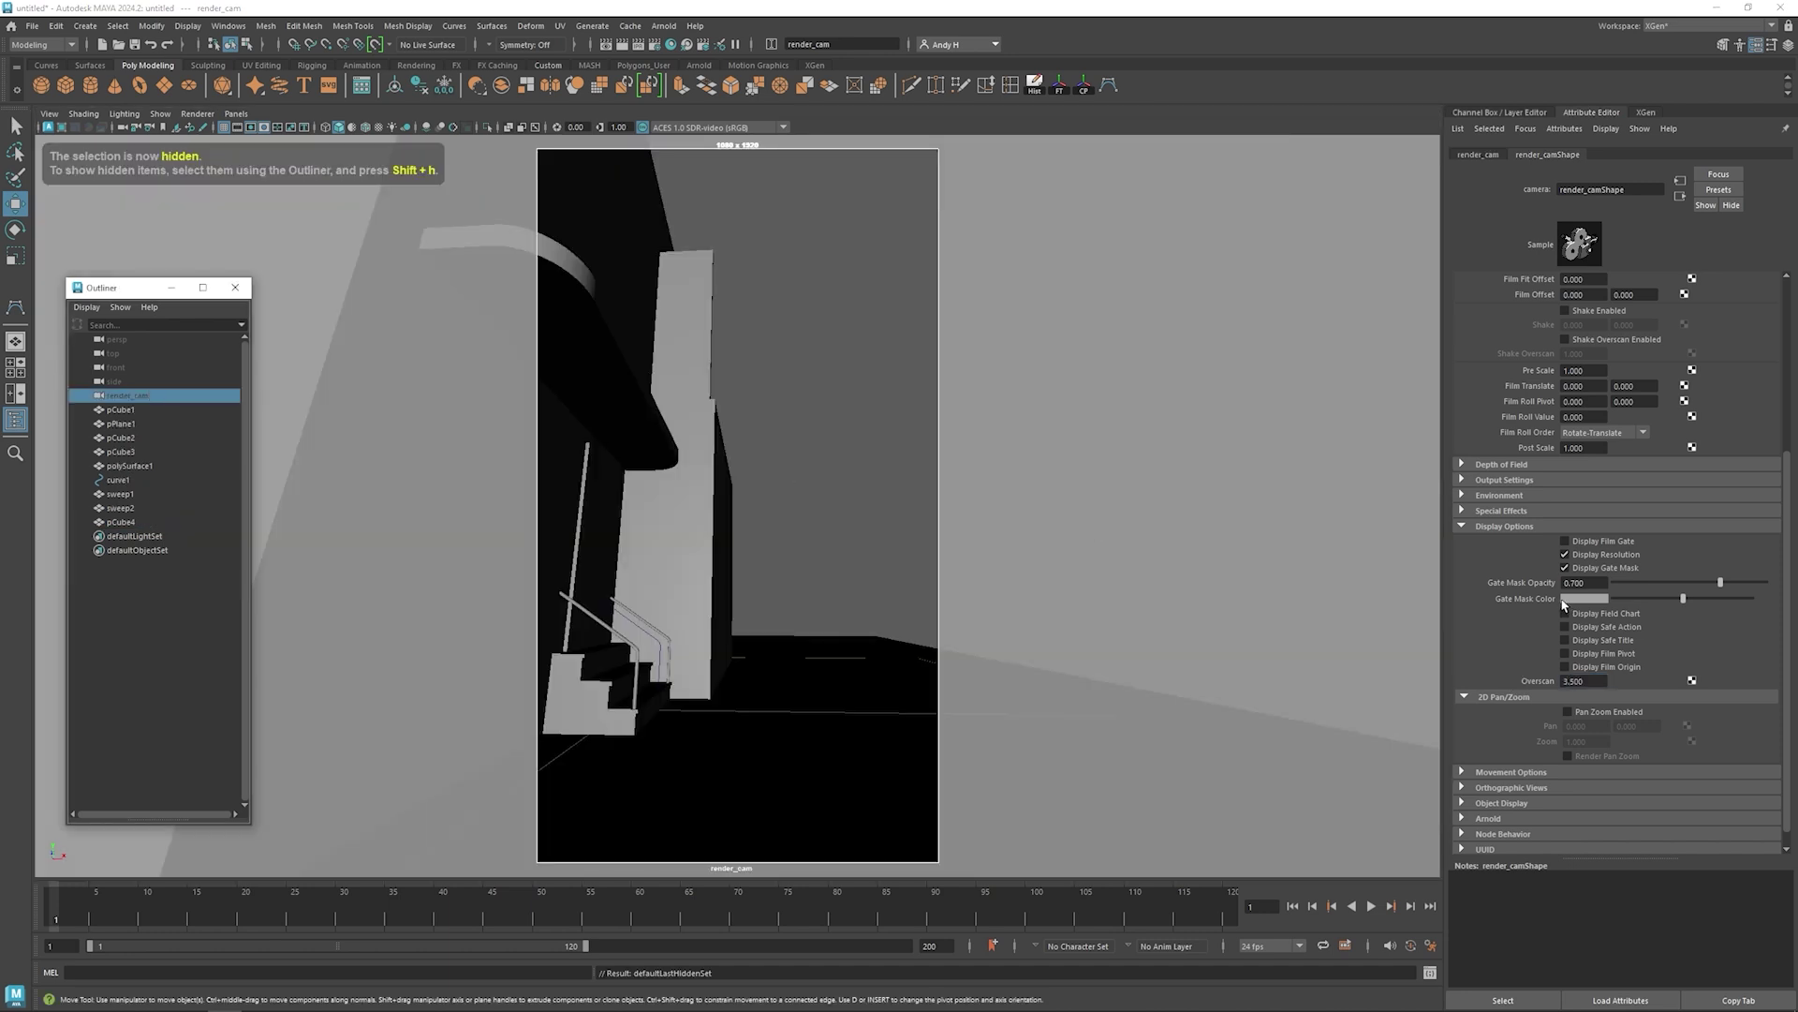
- Set render_cam's focal length to 28
{"action": "scroll", "coordinate": [1555, 468], "scroll_direction": "up", "scroll_amount": 5}
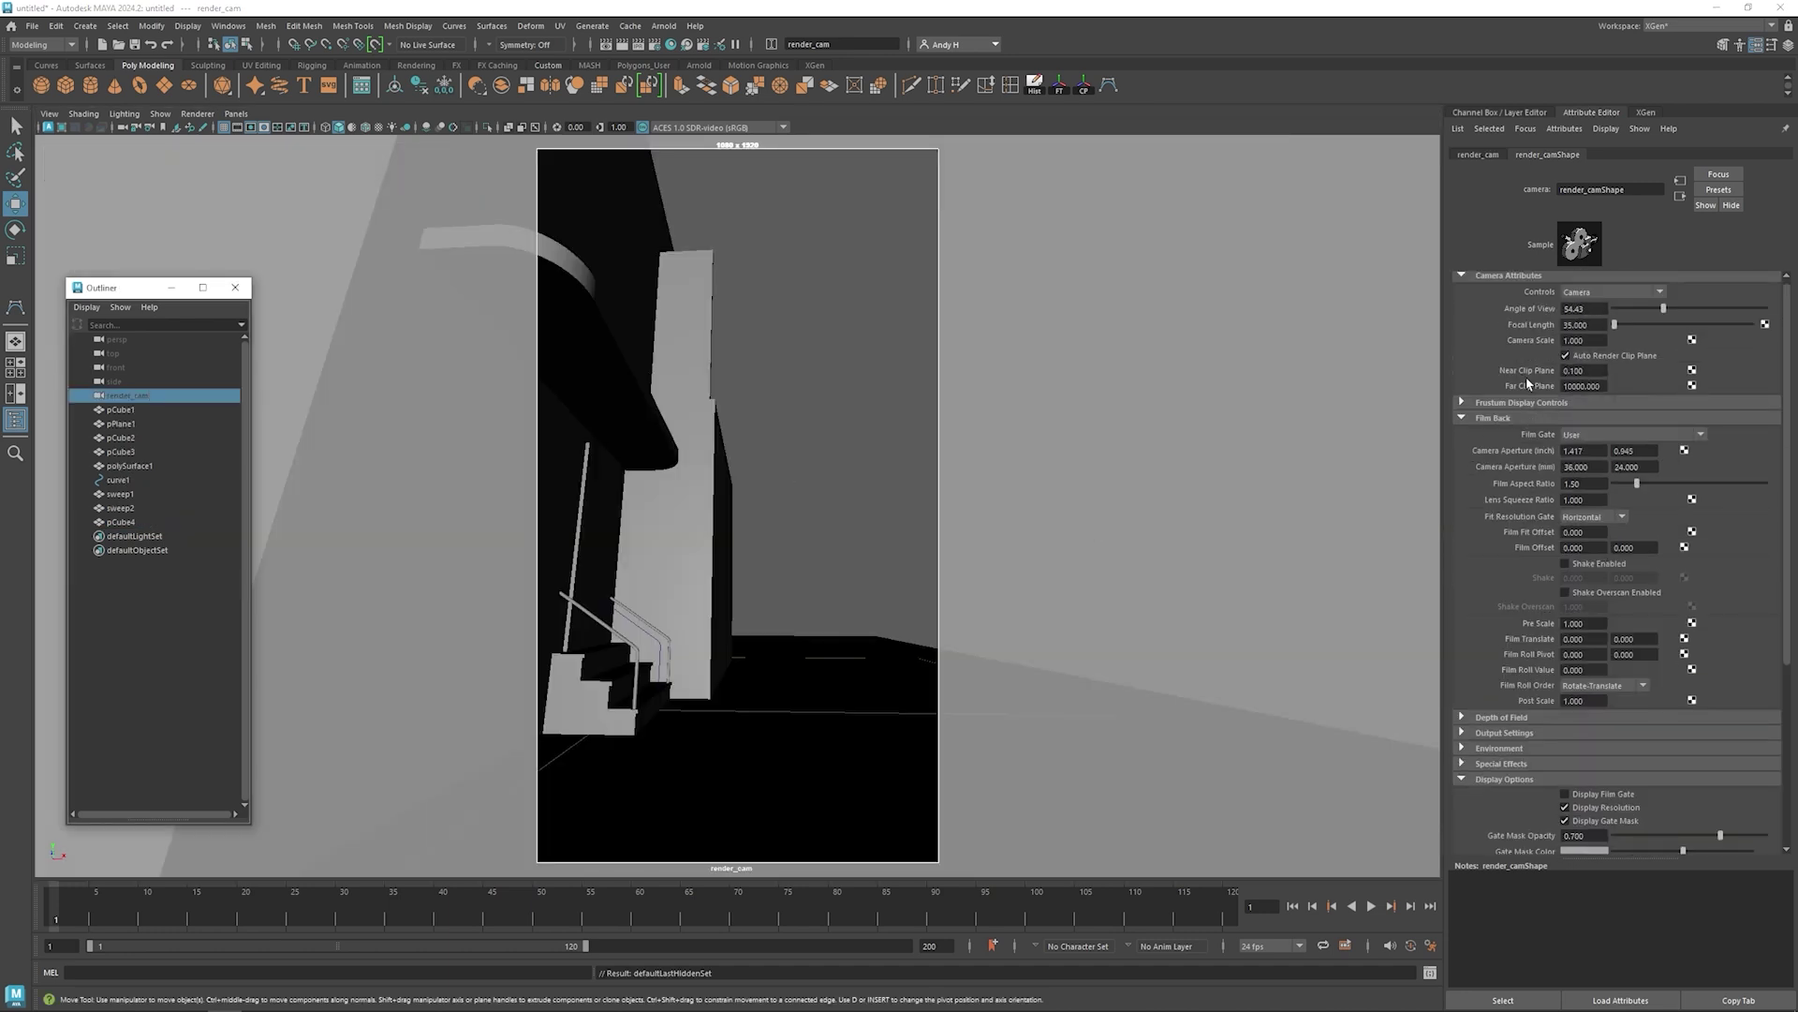
{"action": "left_click_drag", "start_coordinate": [1587, 325], "coordinate": [1552, 324]}
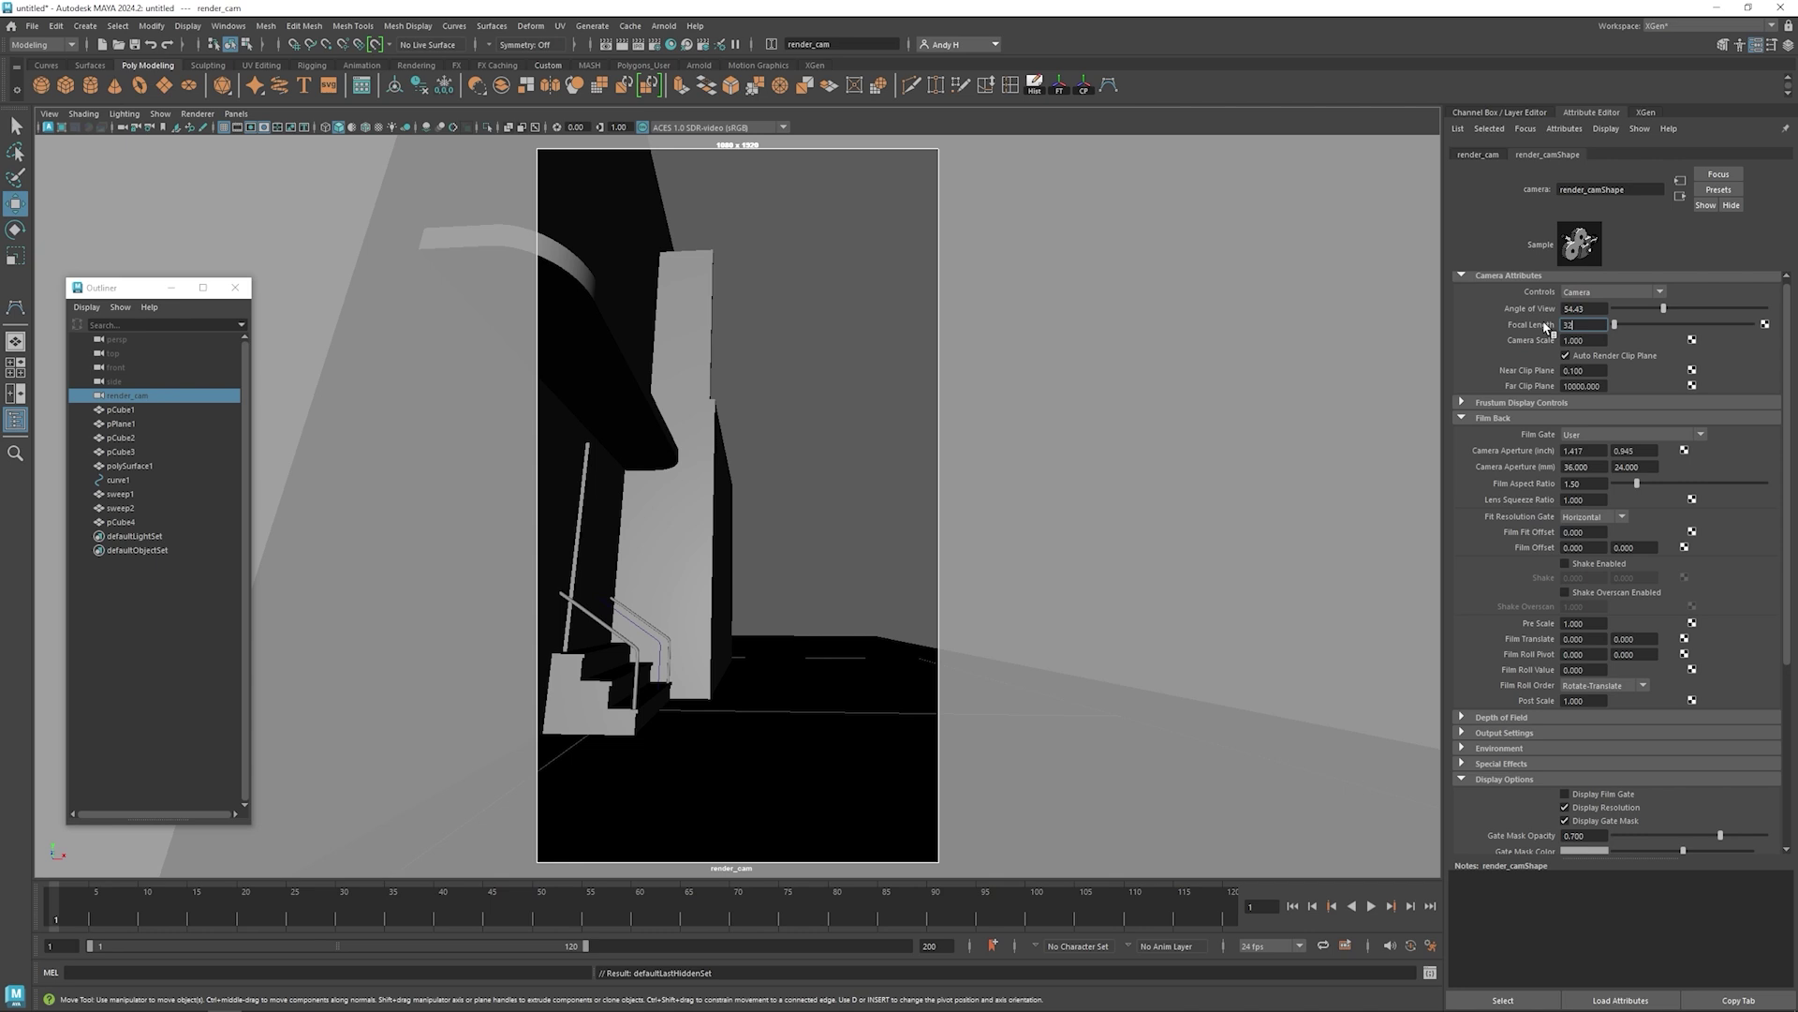
{"action": "type", "text": "32"}
{"action": "key", "text": "Return"}
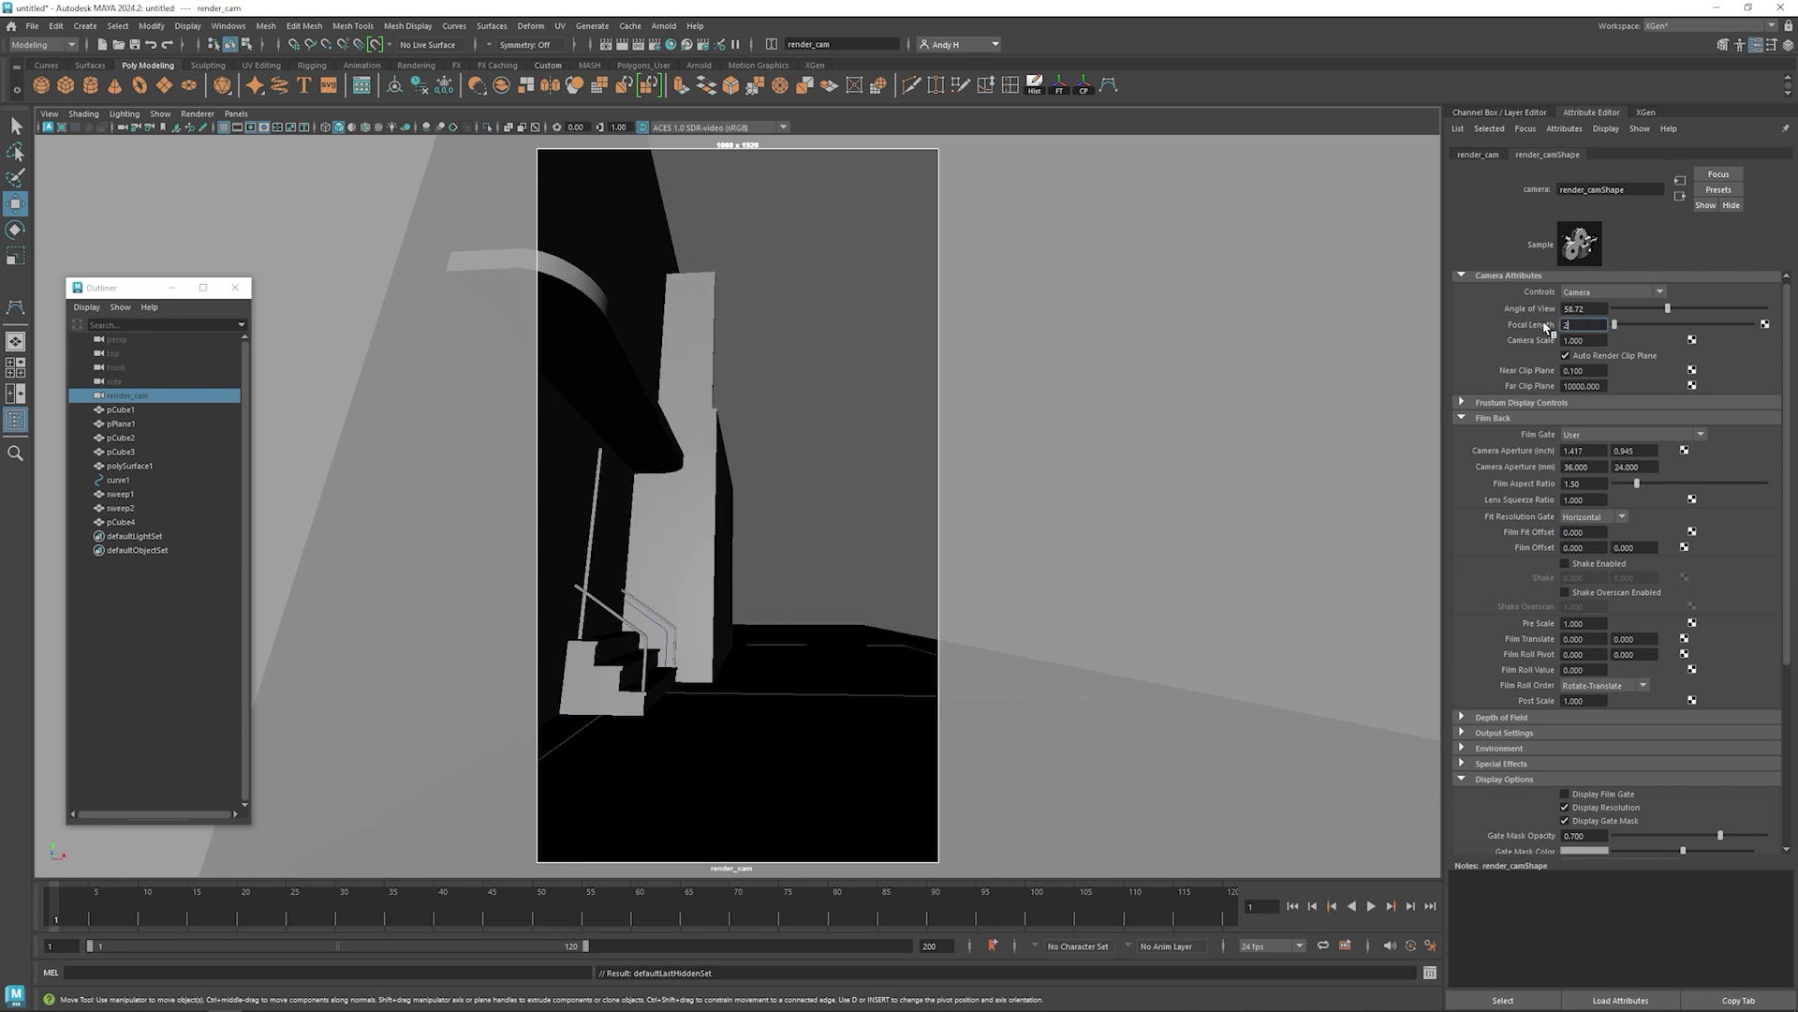
{"action": "type", "text": "28"}
{"action": "key", "text": "Return"}
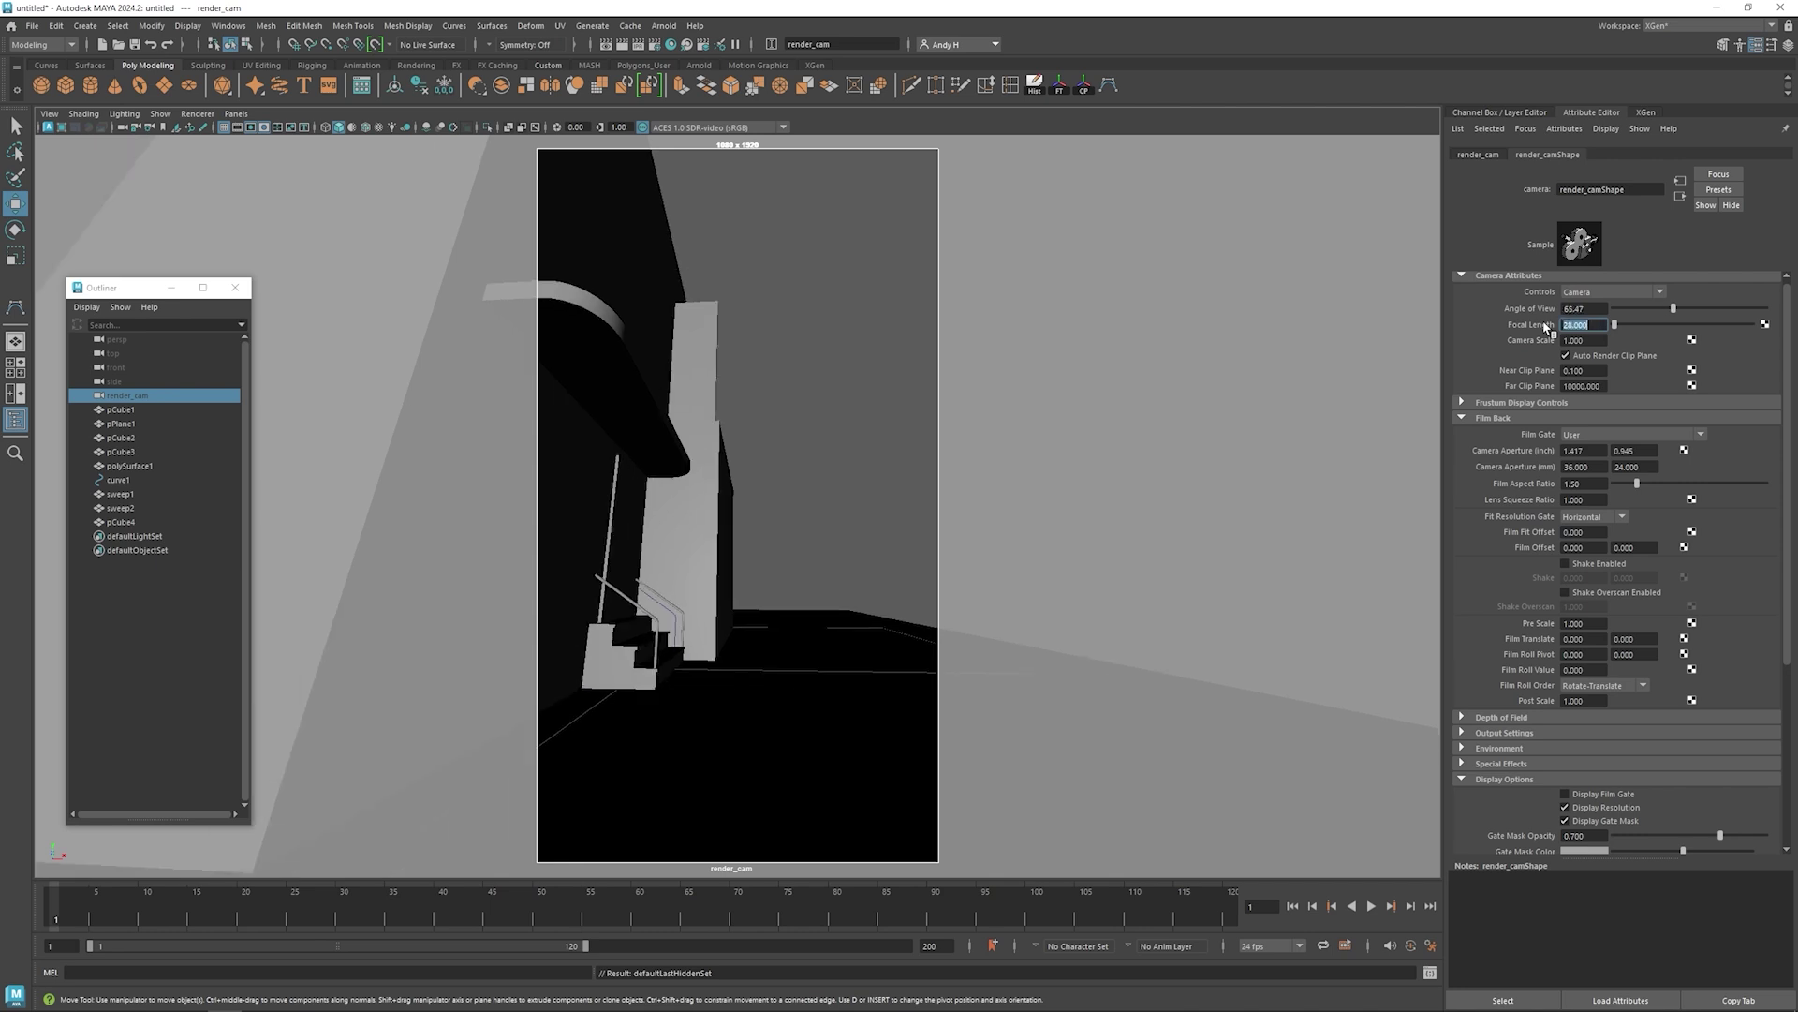
- Reframe render_cam on the entrance and shift the door, steps, canopy and sign back along X
{"action": "left_click", "coordinate": [704, 309]}
{"action": "left_click_drag", "start_coordinate": [766, 281], "coordinate": [810, 286], "text": "alt"}
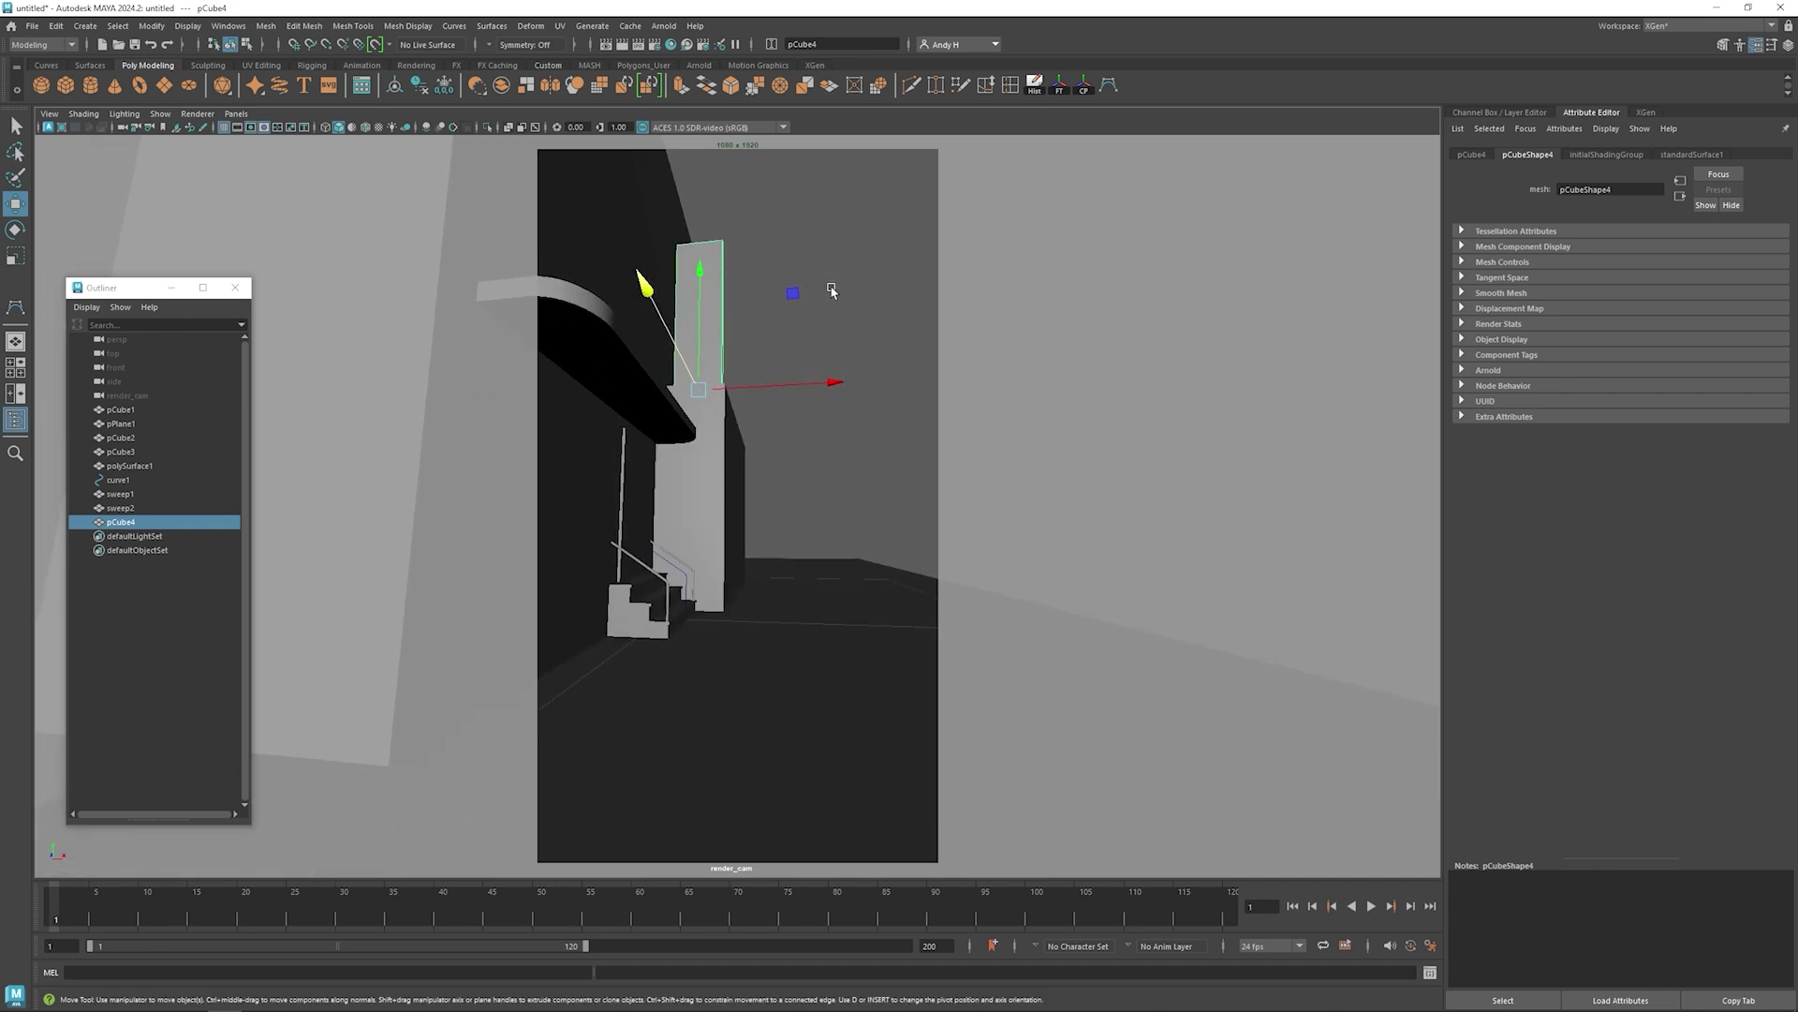
{"action": "mouse_move", "coordinate": [764, 287]}
{"action": "left_mouse_down", "text": "alt"}
{"action": "mouse_move", "coordinate": [790, 281]}
{"action": "mouse_move", "coordinate": [775, 299]}
{"action": "left_mouse_up", "text": "alt"}
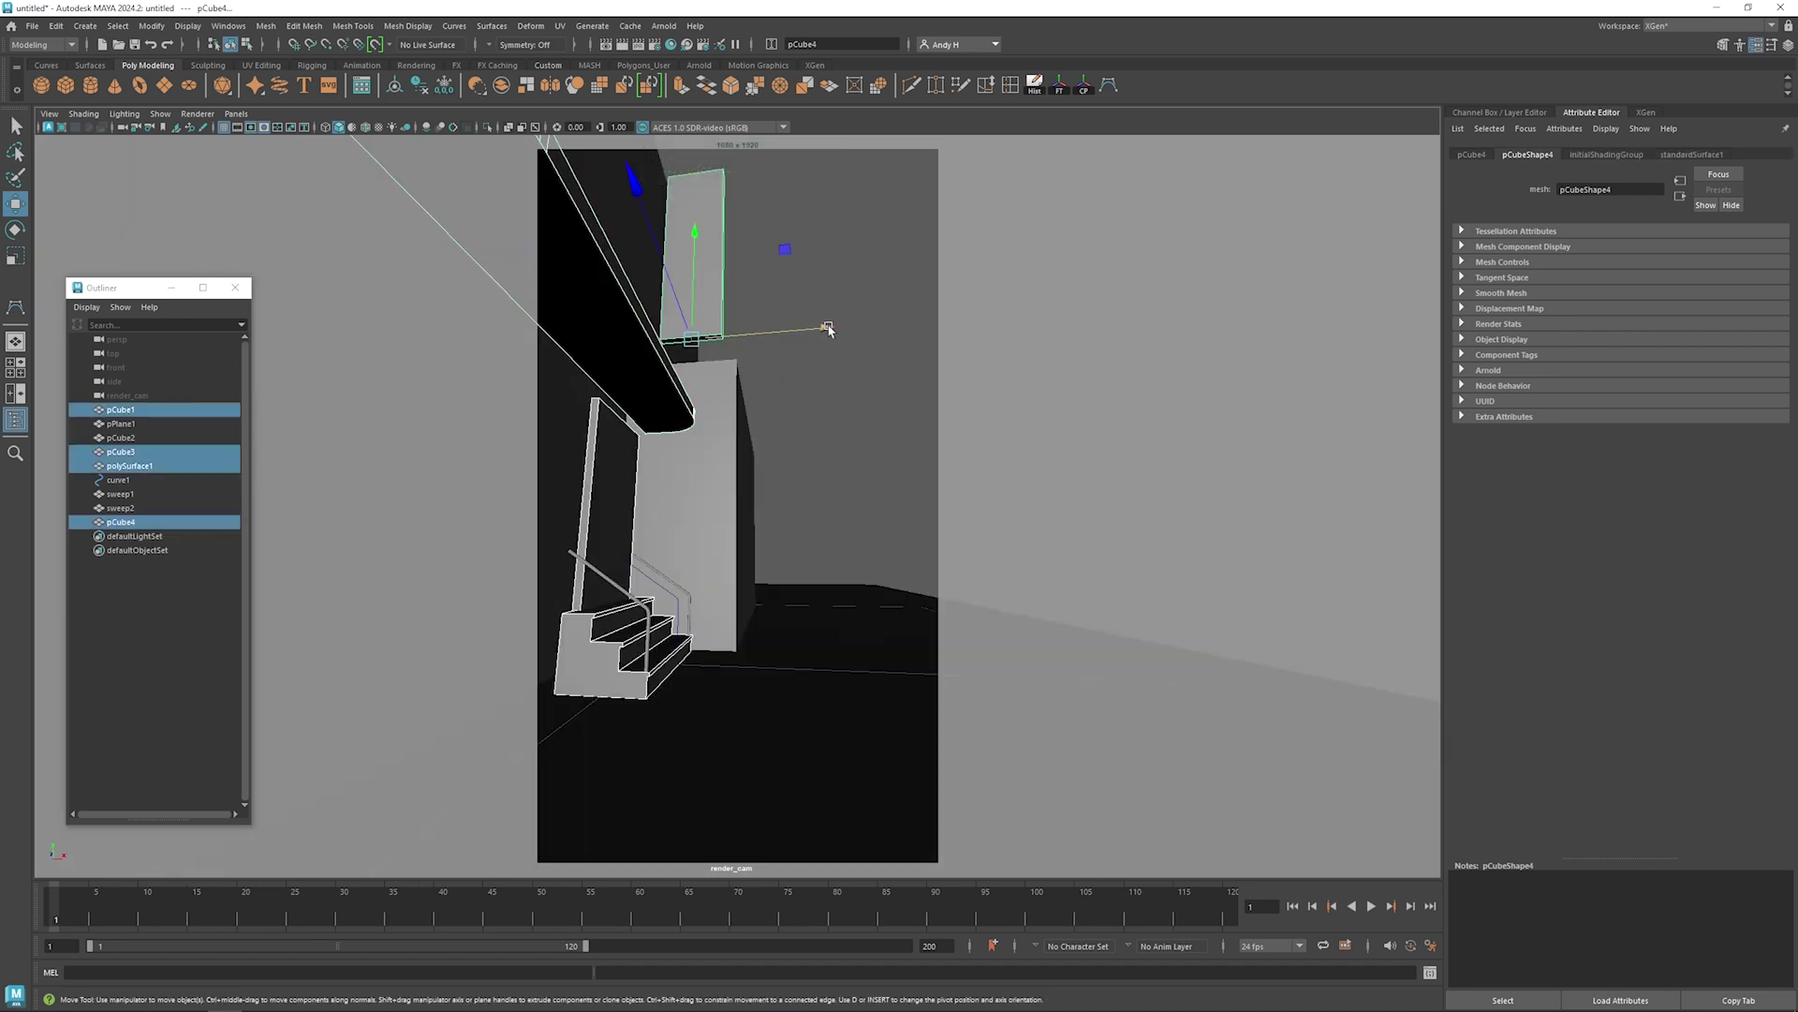
{"action": "left_click_drag", "start_coordinate": [828, 328], "coordinate": [704, 347]}
{"action": "left_click", "coordinate": [638, 389]}
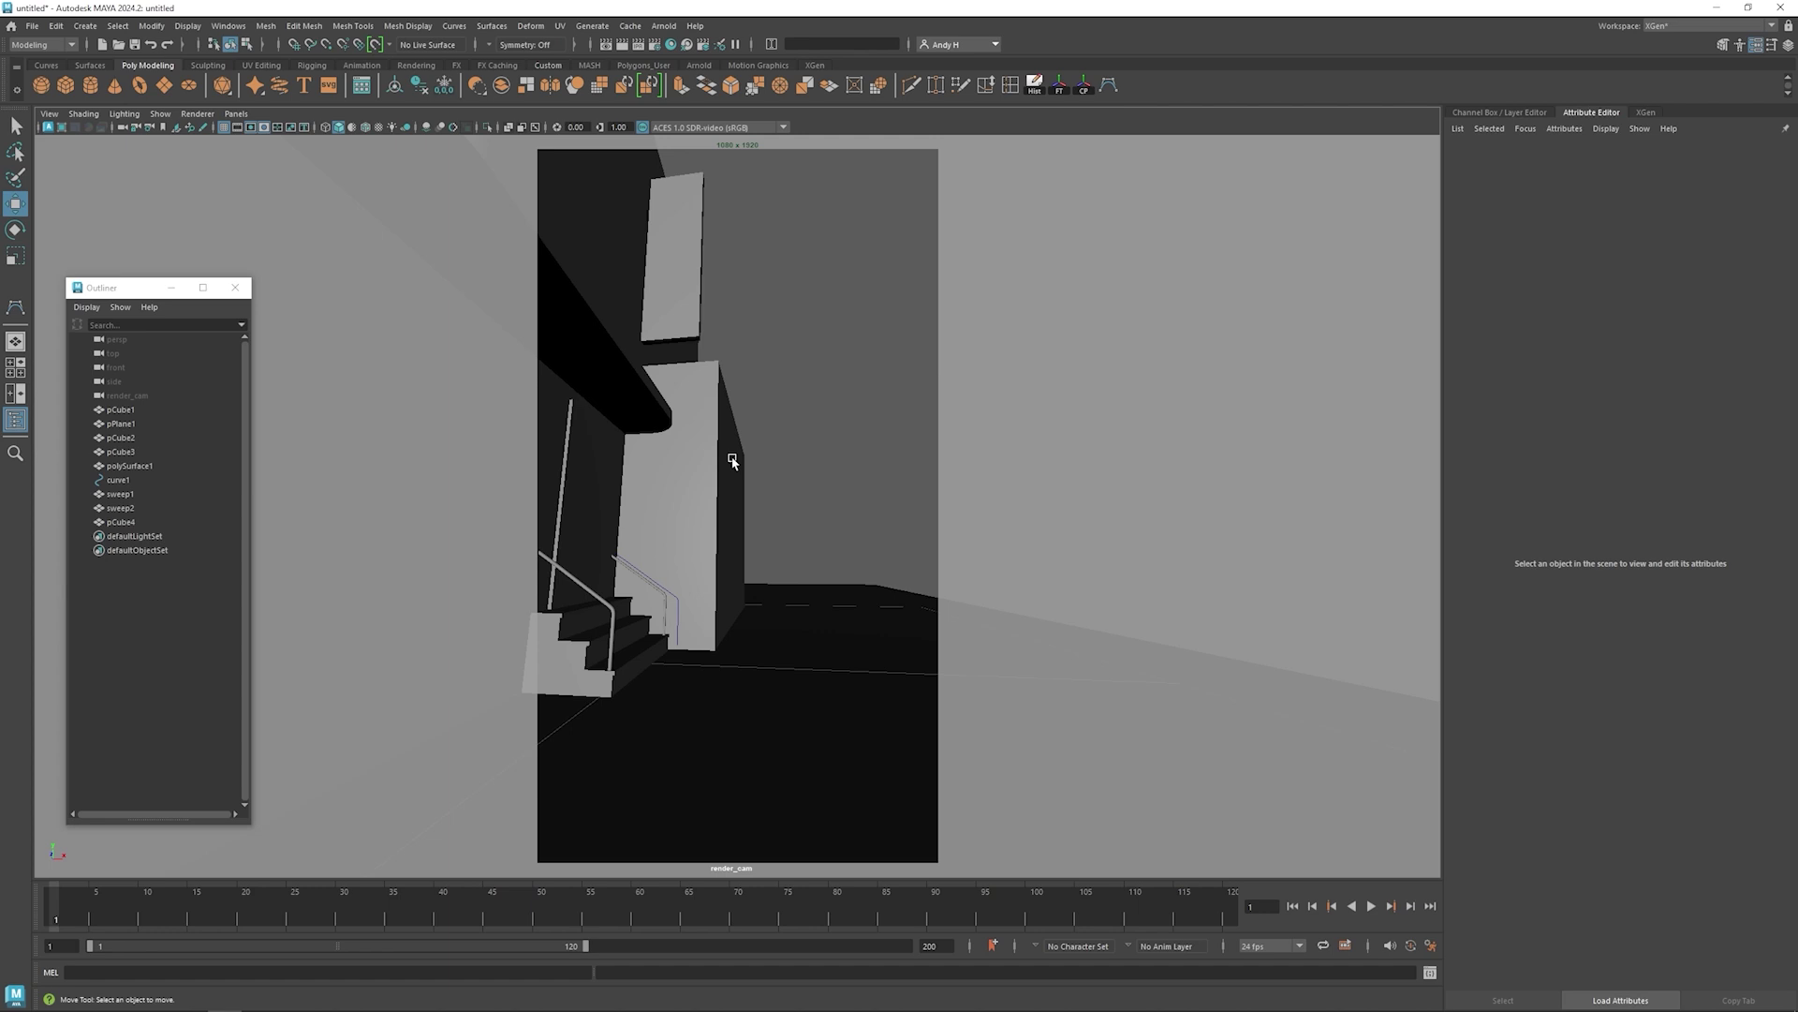
- Examine the building block's sharp corners and side faces around the canopy and stairs
{"action": "left_click", "coordinate": [614, 363]}
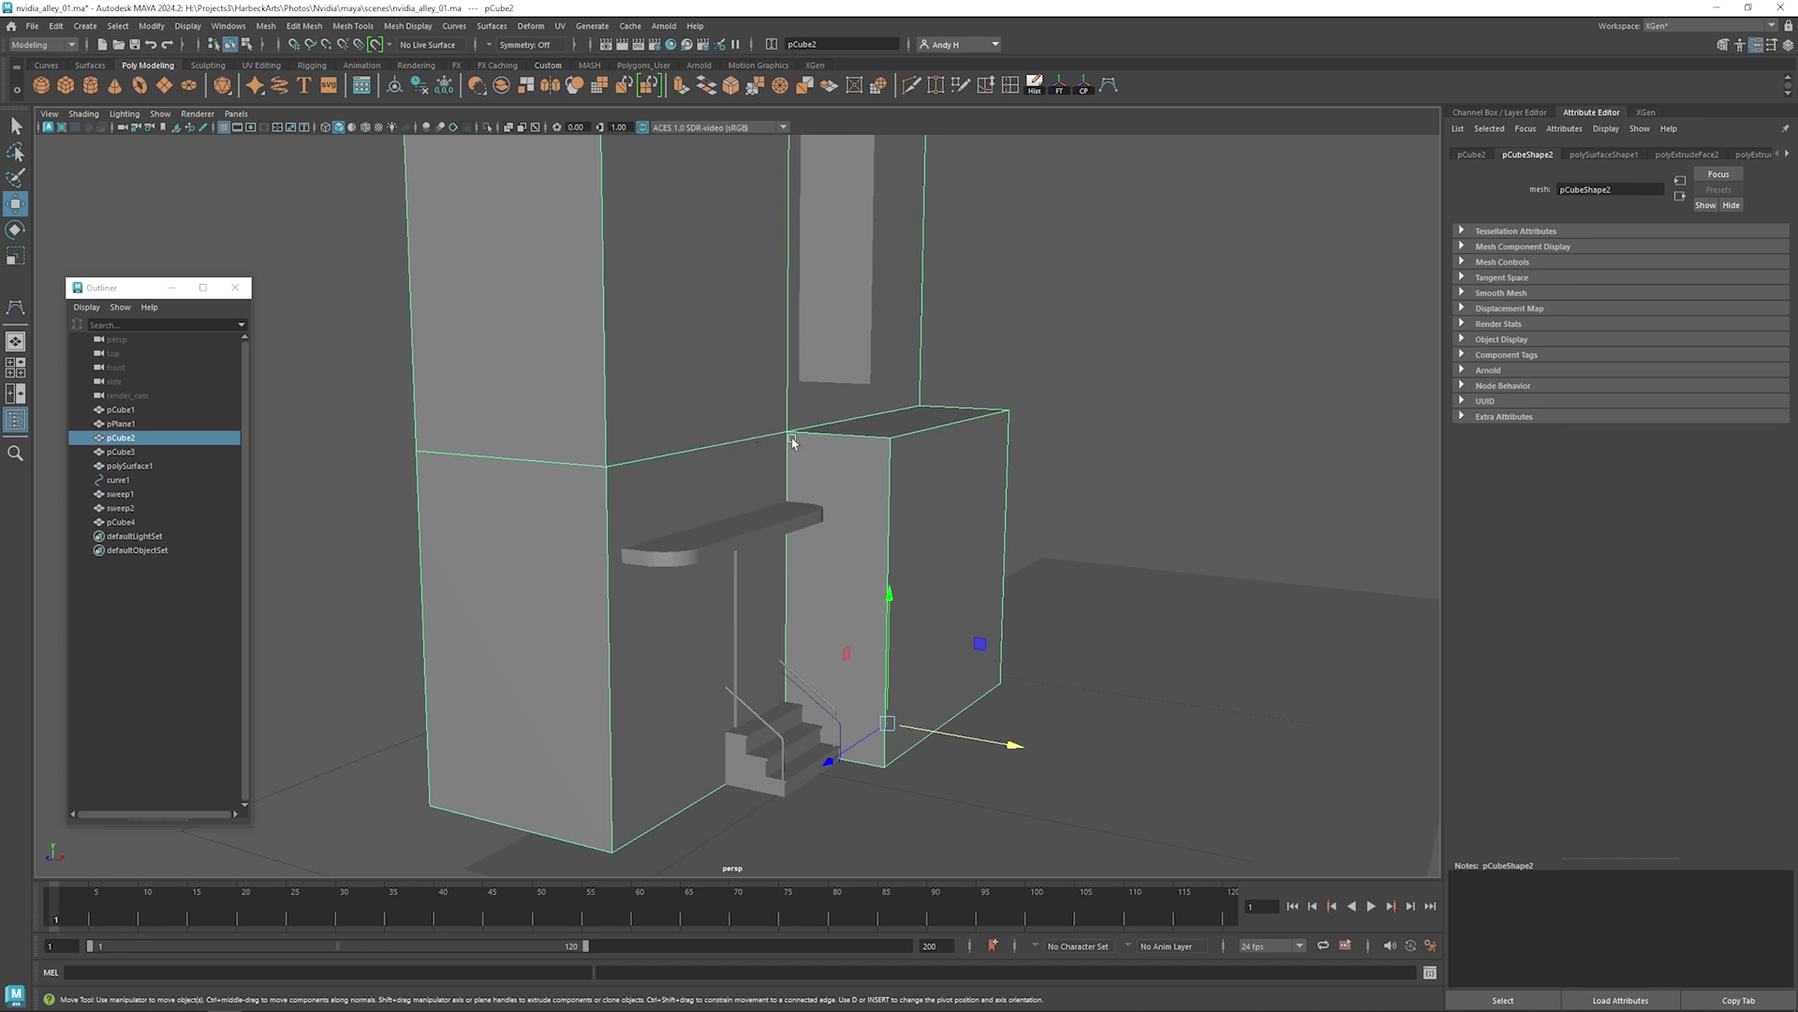
{"action": "scroll", "coordinate": [792, 442], "scroll_direction": "up", "scroll_amount": 10}
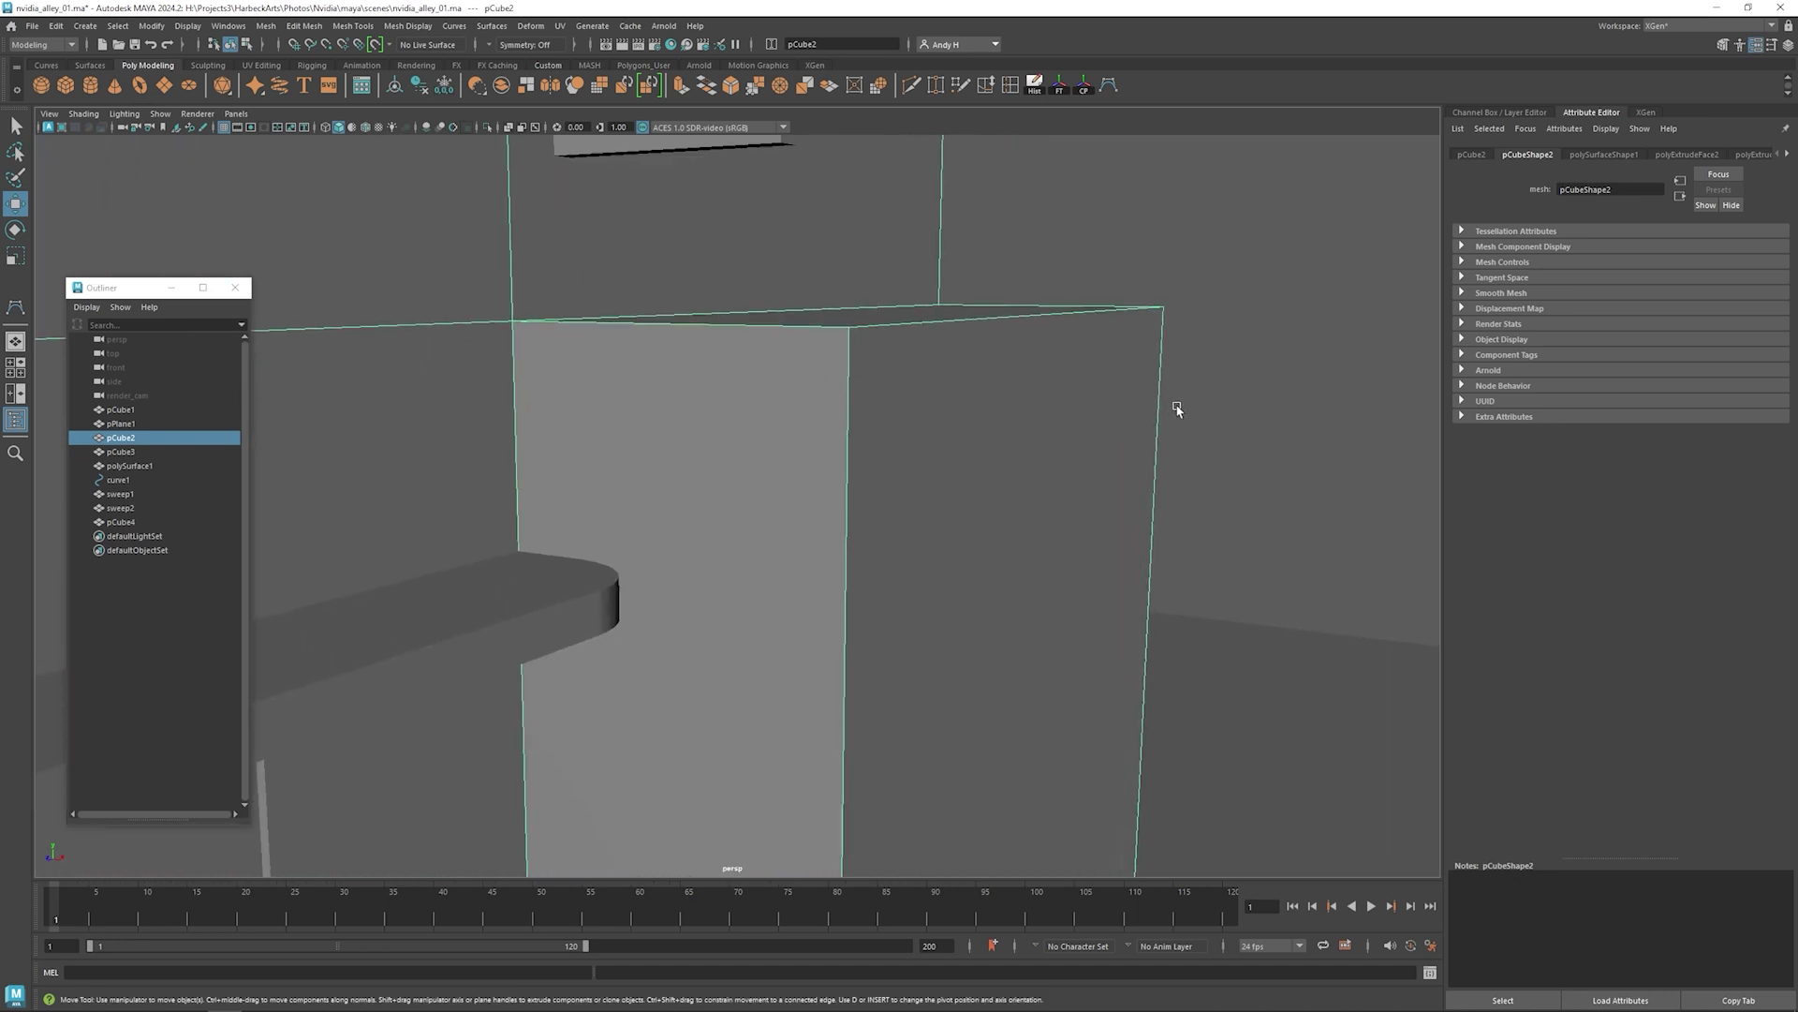
{"action": "left_click_drag", "start_coordinate": [1177, 409], "coordinate": [1052, 385], "text": "alt"}
{"action": "left_click", "coordinate": [1092, 289]}
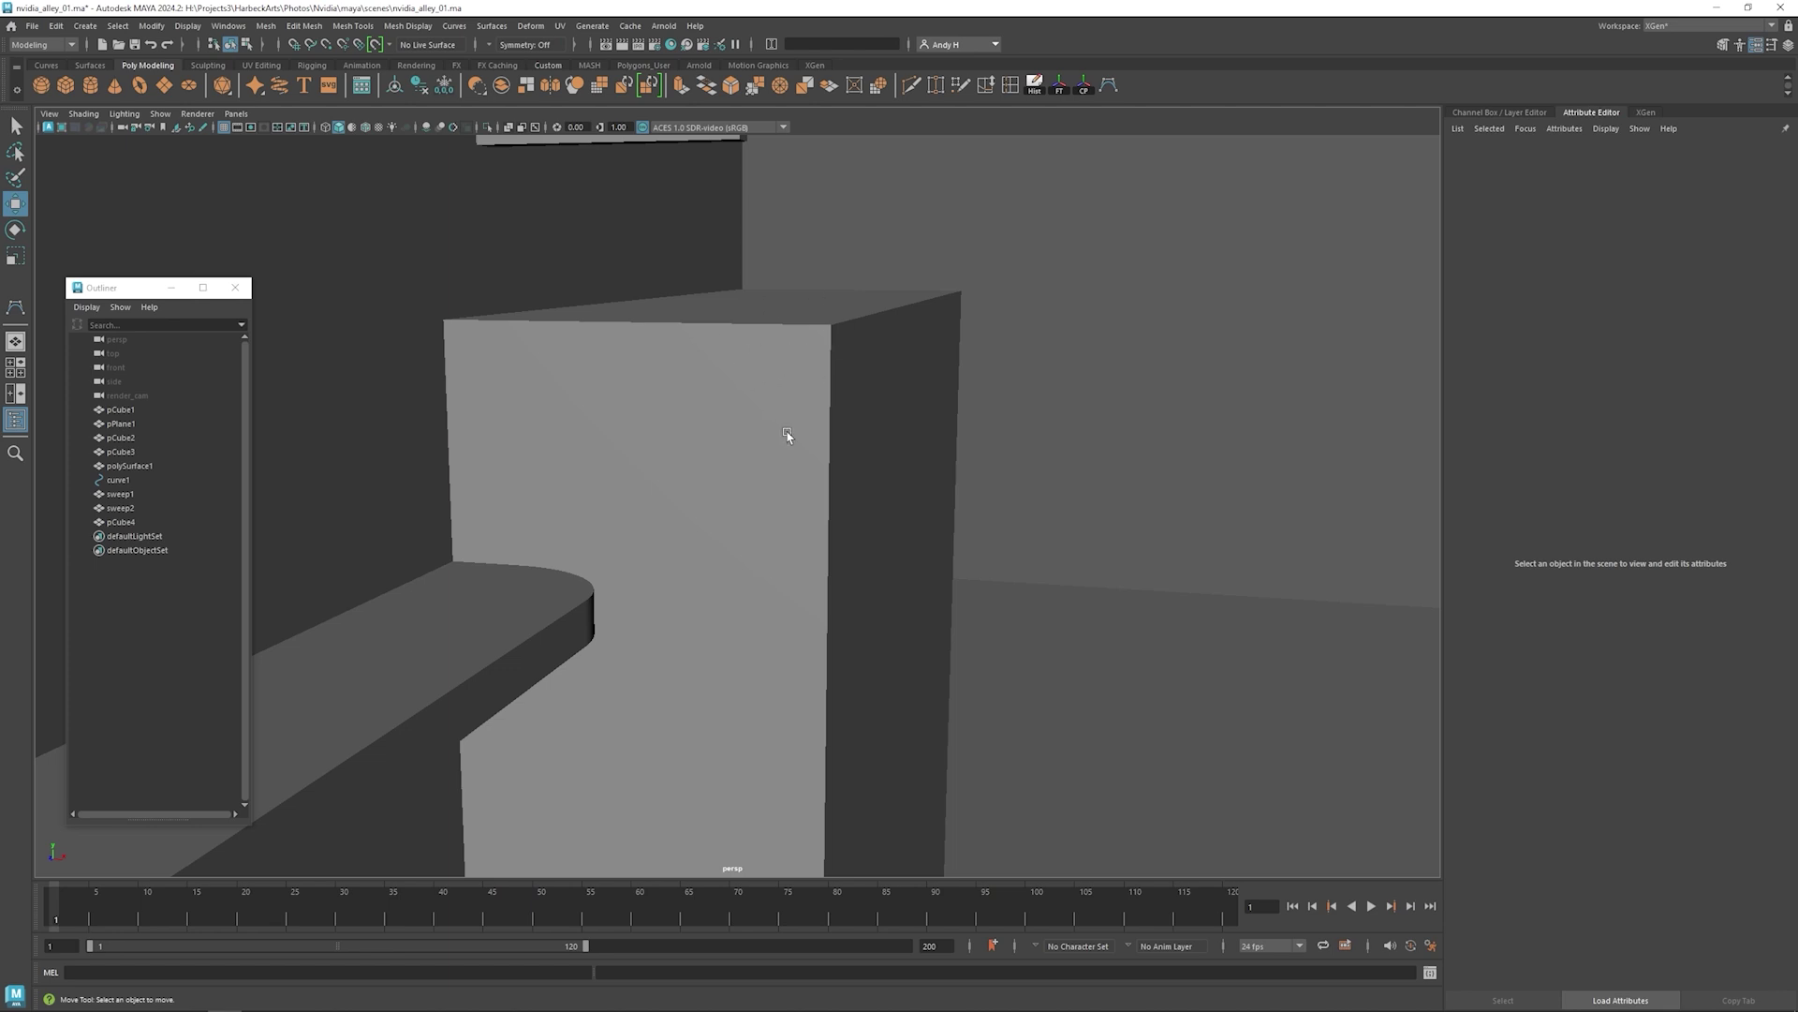
{"action": "mouse_move", "coordinate": [839, 421]}
{"action": "left_mouse_down", "text": "alt"}
{"action": "mouse_move", "coordinate": [790, 425]}
{"action": "mouse_move", "coordinate": [825, 448]}
{"action": "left_mouse_up", "text": "alt"}
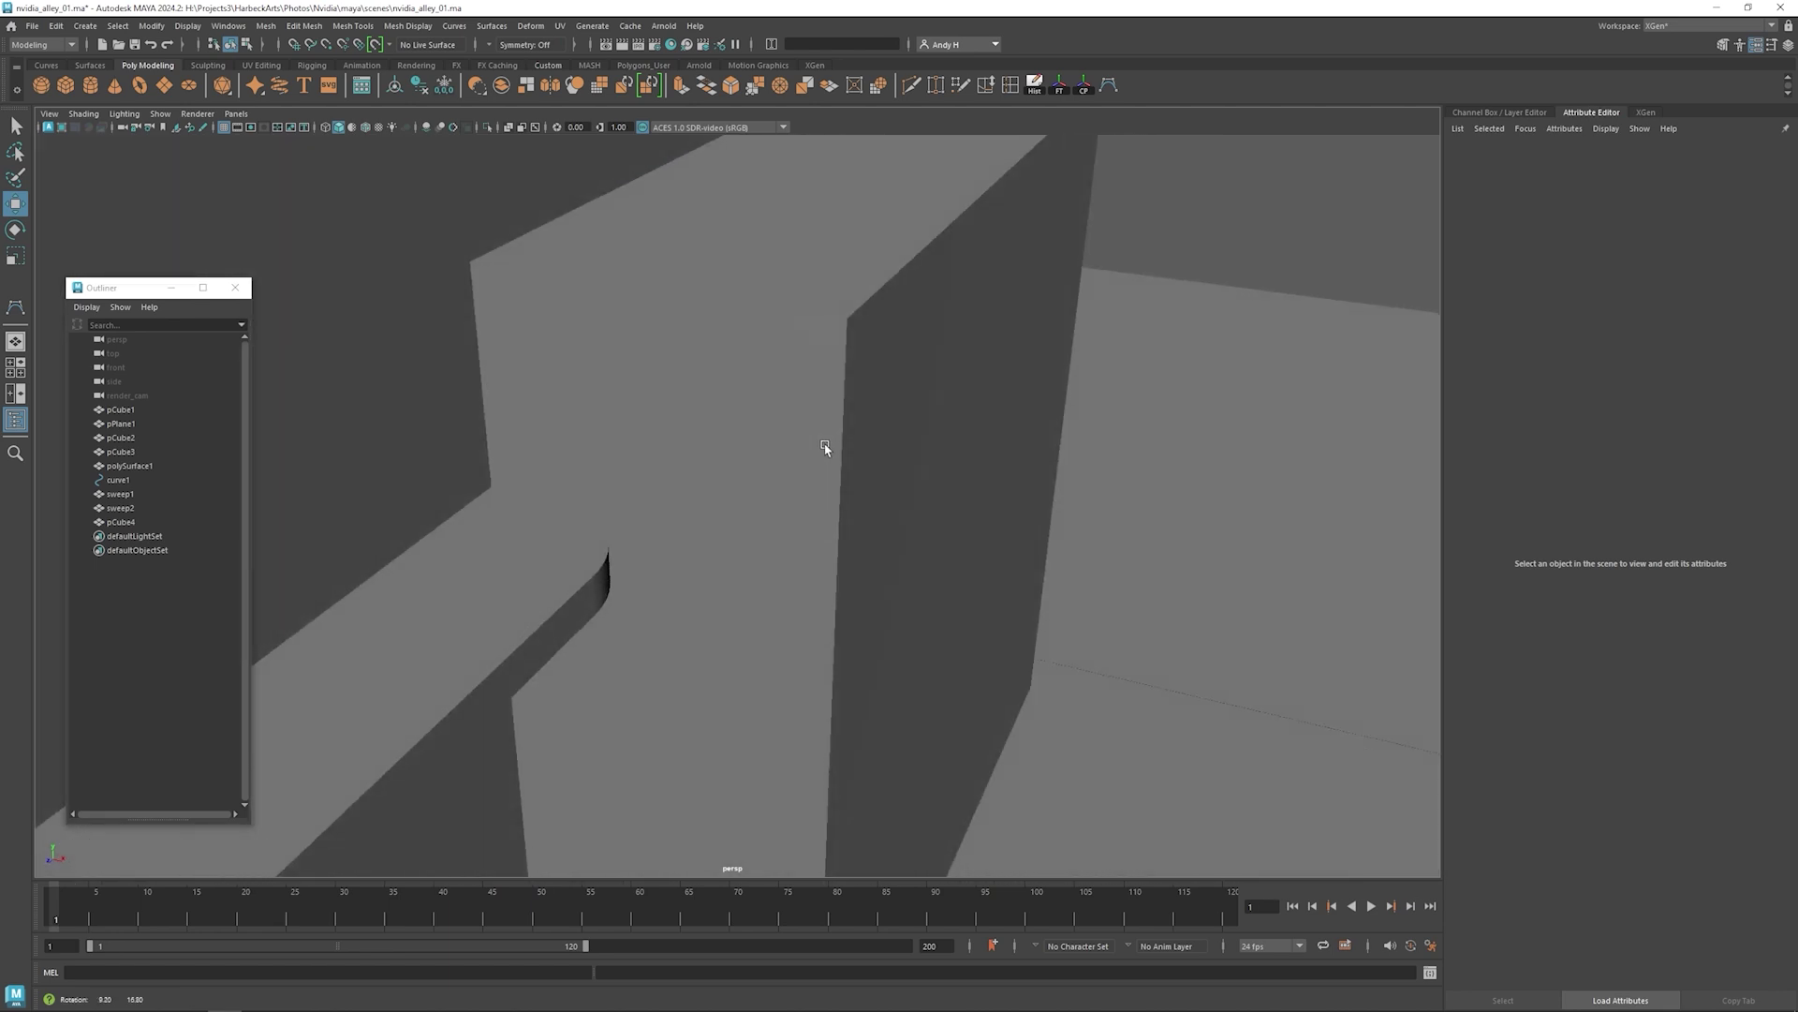
{"action": "right_click_drag", "start_coordinate": [793, 367], "coordinate": [792, 398]}
{"action": "left_click", "coordinate": [810, 379]}
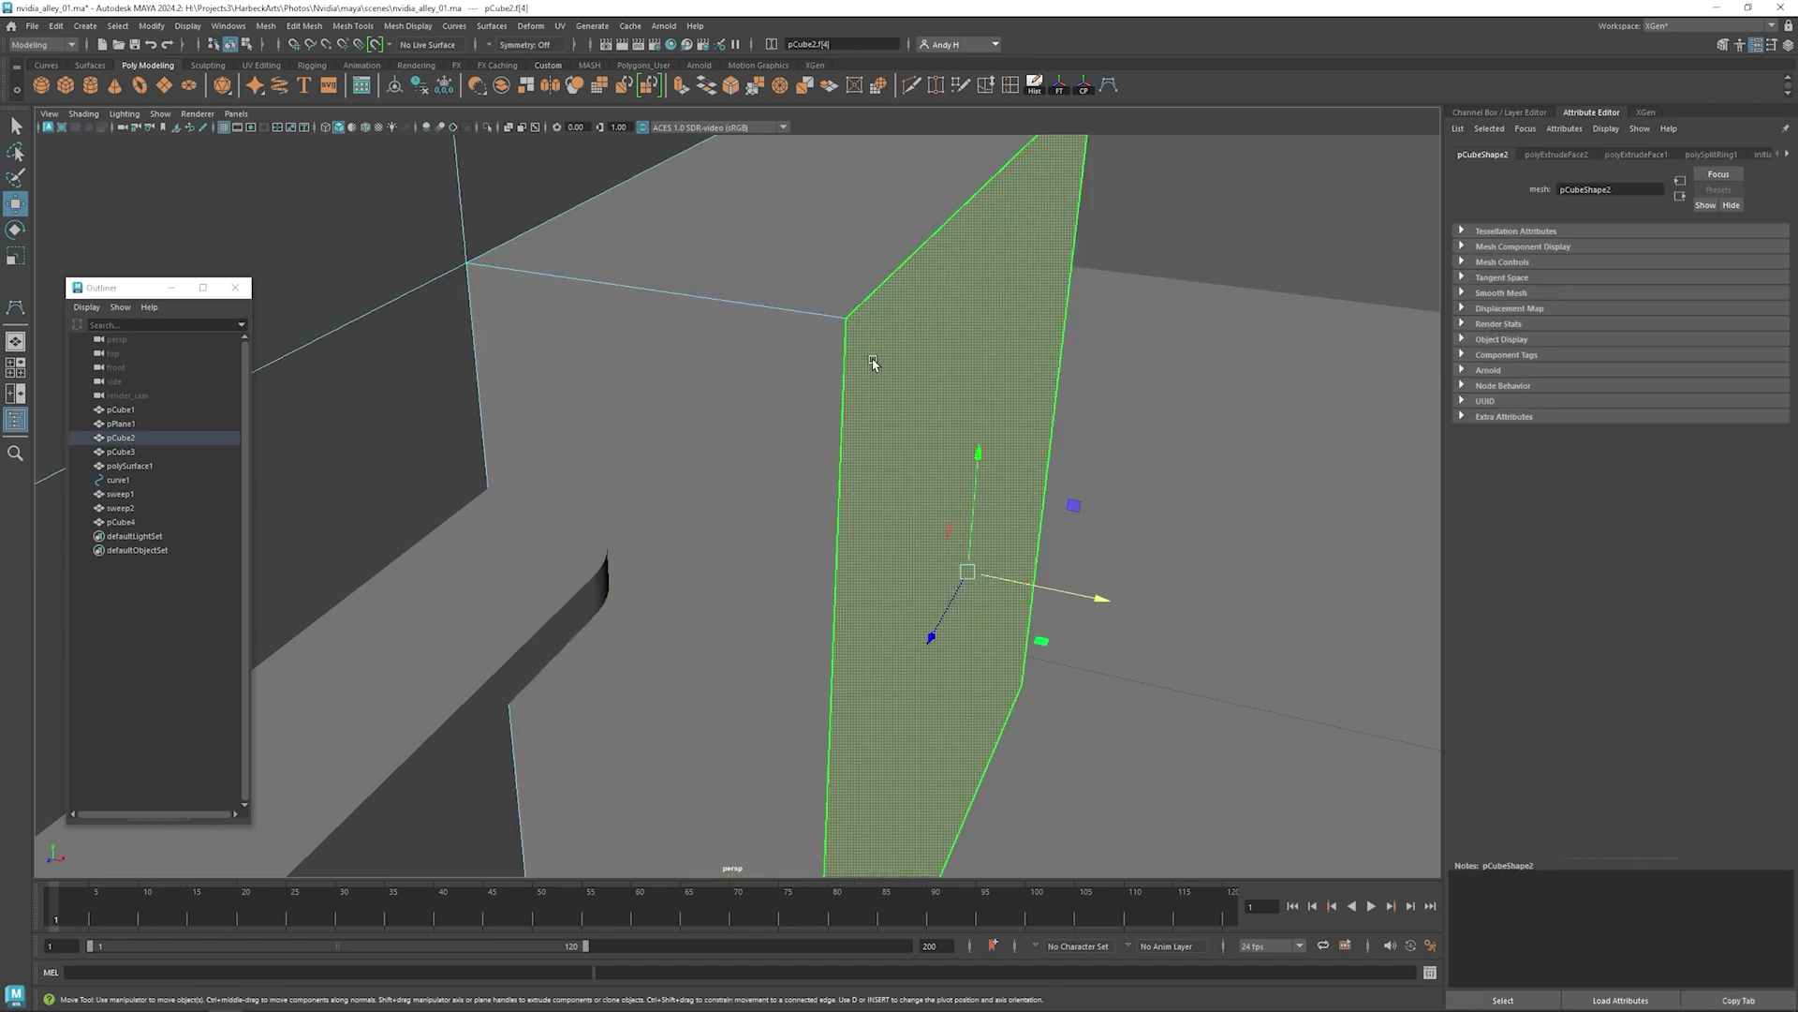
{"action": "left_click", "coordinate": [838, 375]}
{"action": "left_click", "coordinate": [869, 368]}
{"action": "left_click", "coordinate": [1175, 199]}
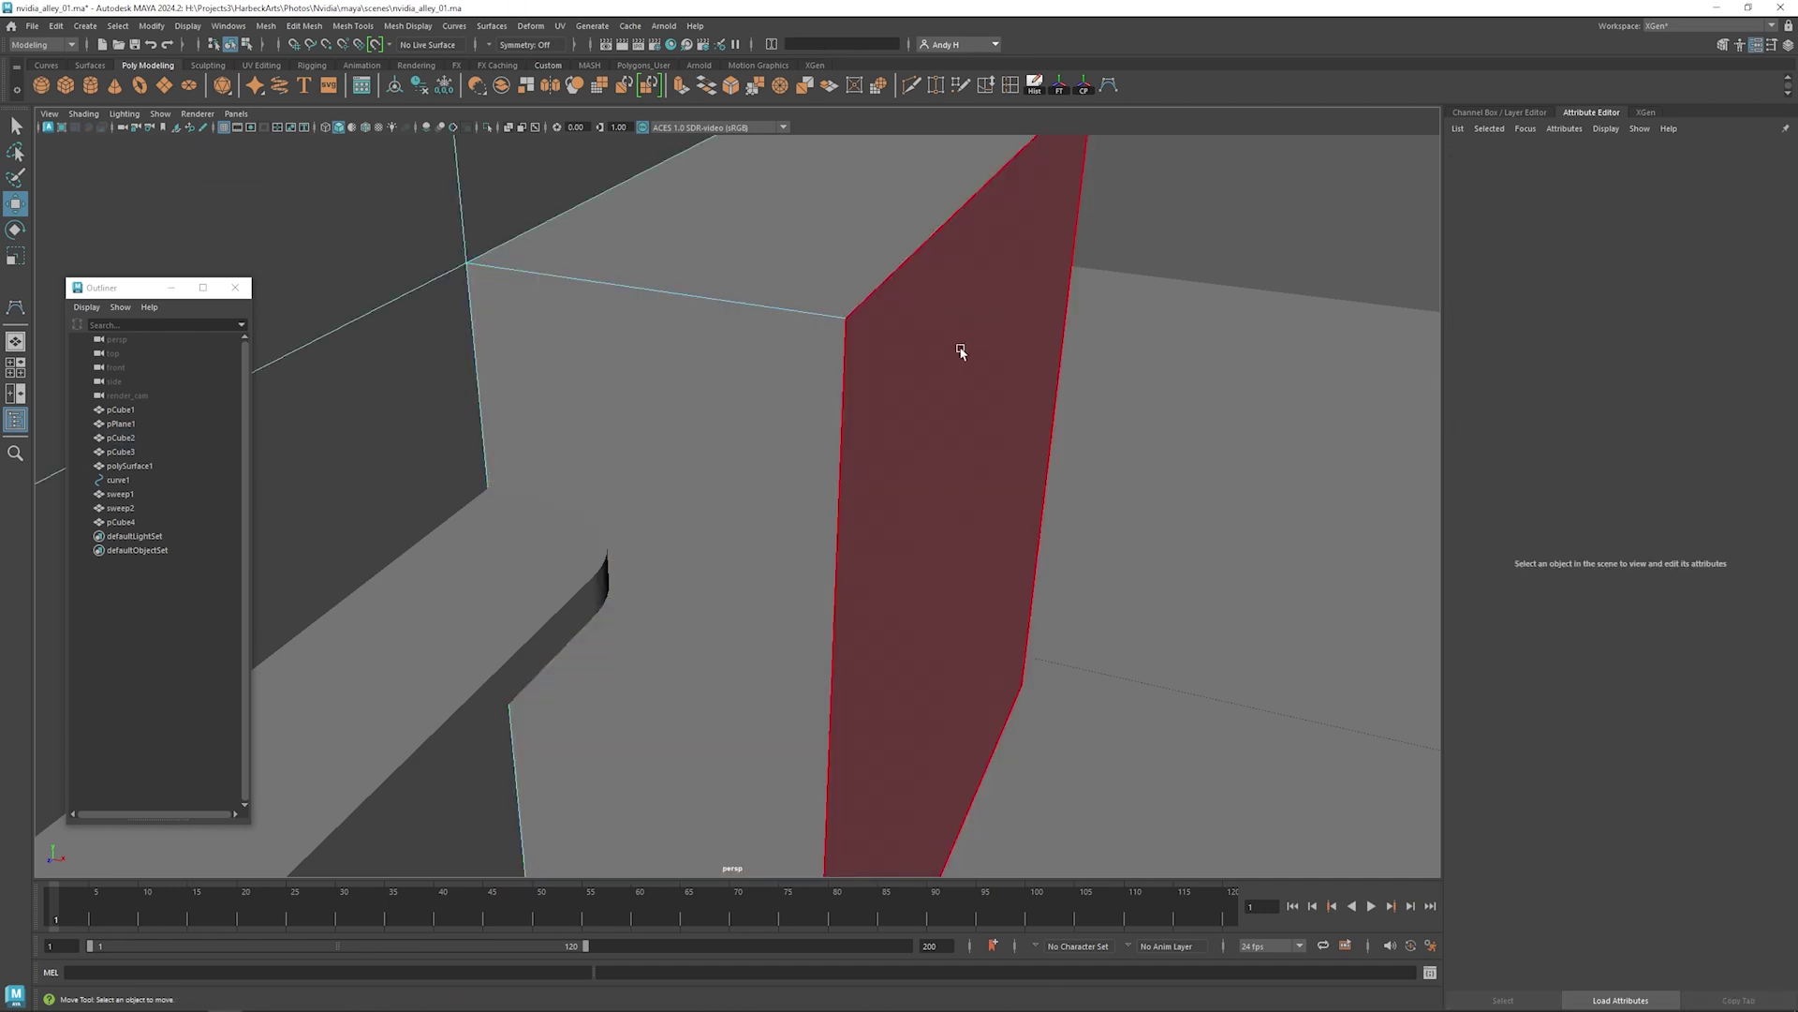
{"action": "left_click_drag", "start_coordinate": [961, 351], "coordinate": [893, 343], "text": "alt"}
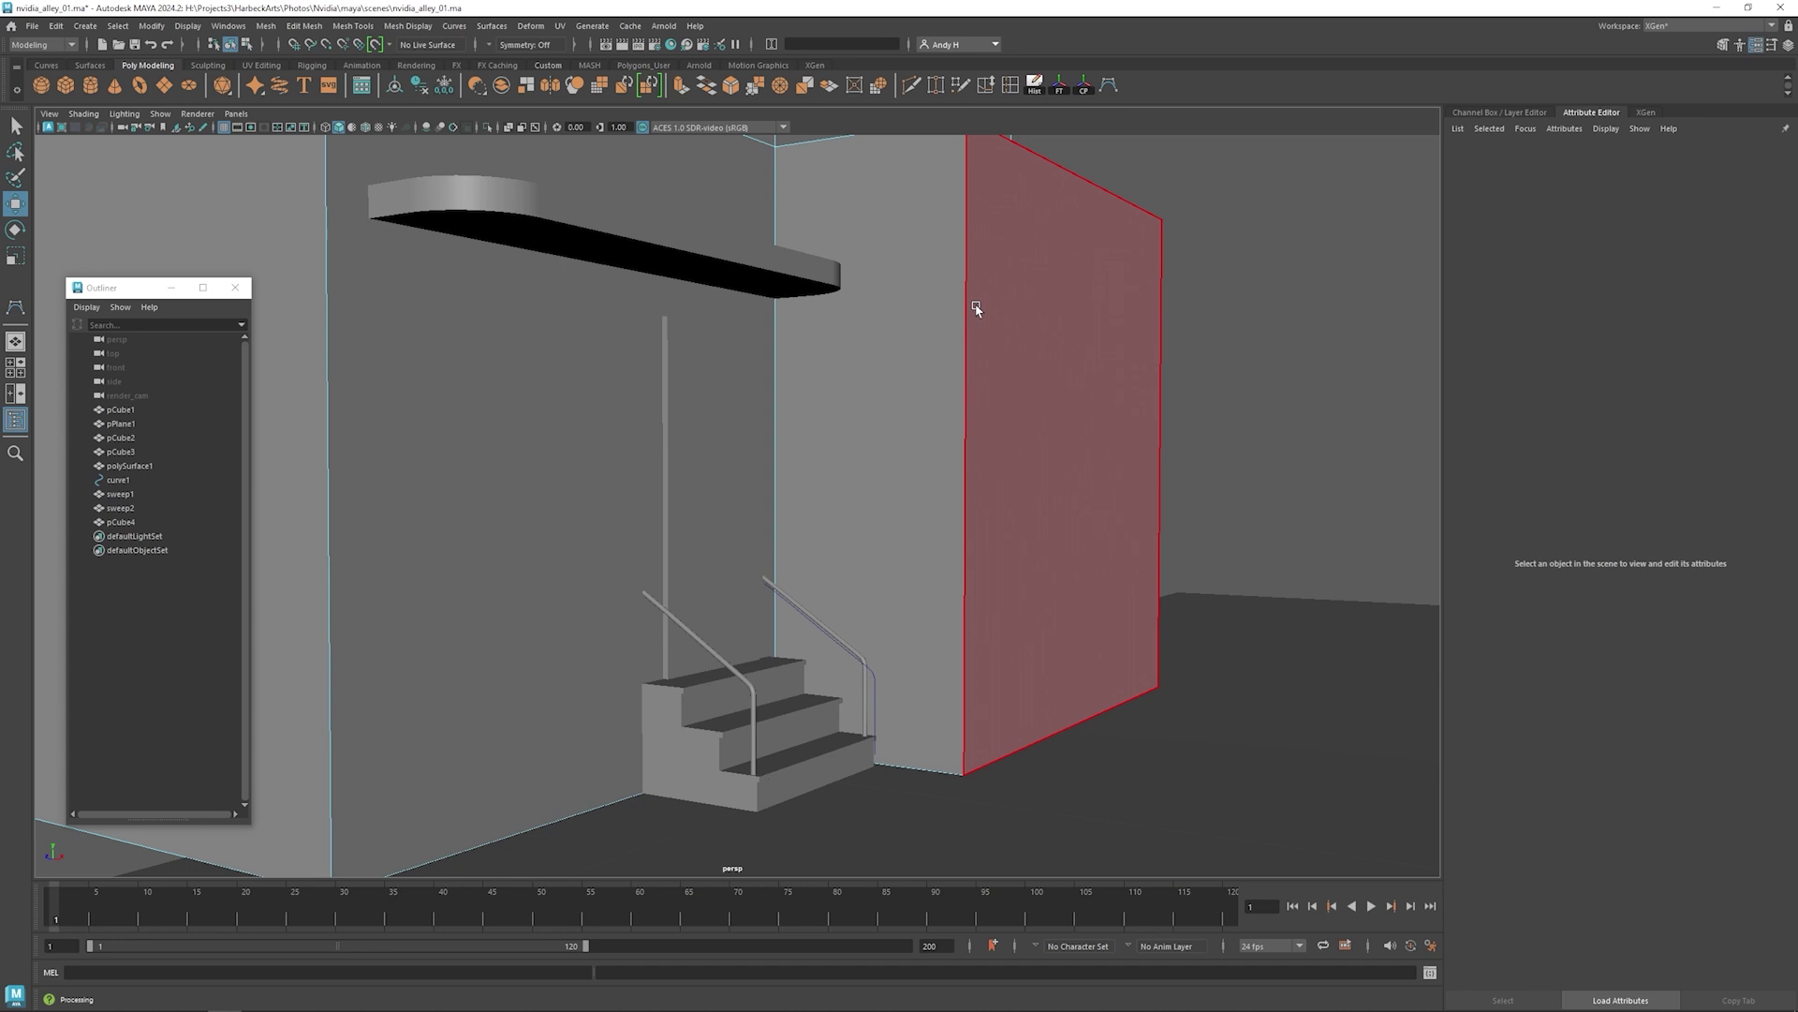
- Bevel the building's vertical corner edges and the roof edges of its projecting lower block
{"action": "right_click_drag", "start_coordinate": [1064, 301], "coordinate": [995, 431], "text": "alt"}
{"action": "left_click", "coordinate": [775, 489]}
{"action": "middle_click_drag", "start_coordinate": [911, 439], "coordinate": [907, 594], "text": "alt"}
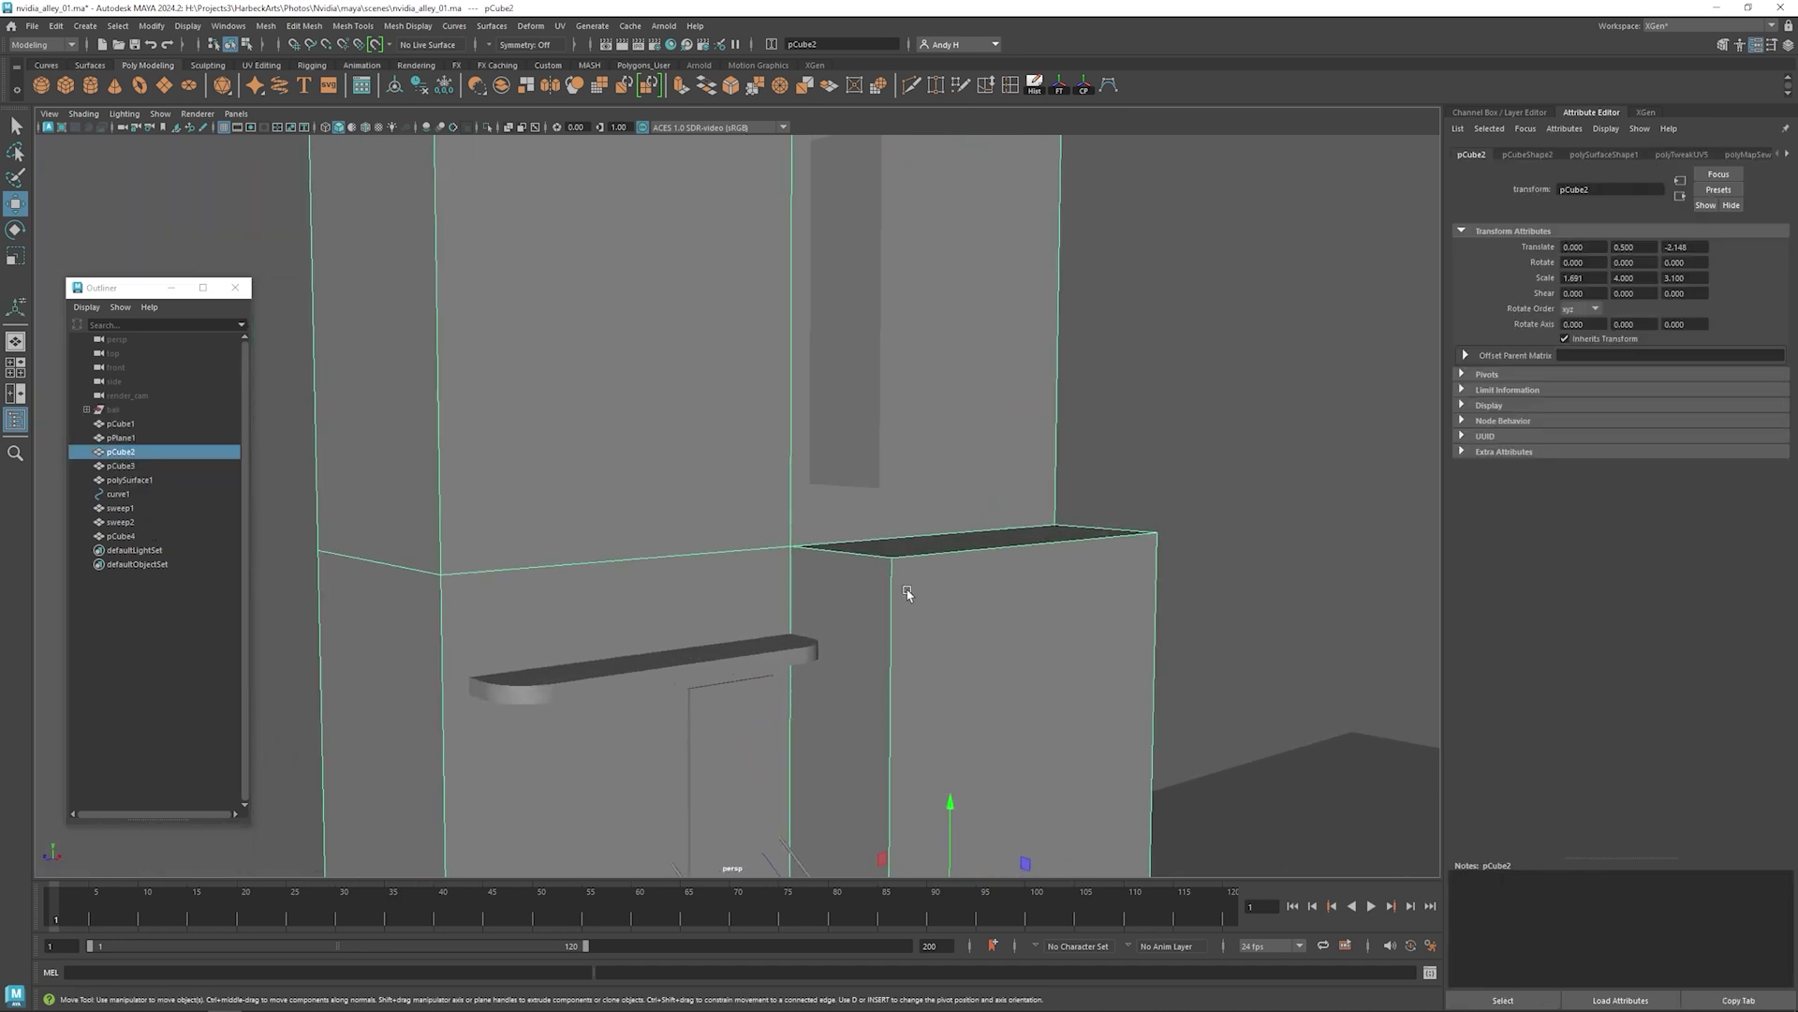
{"action": "right_click_drag", "start_coordinate": [908, 594], "coordinate": [941, 558], "text": "alt"}
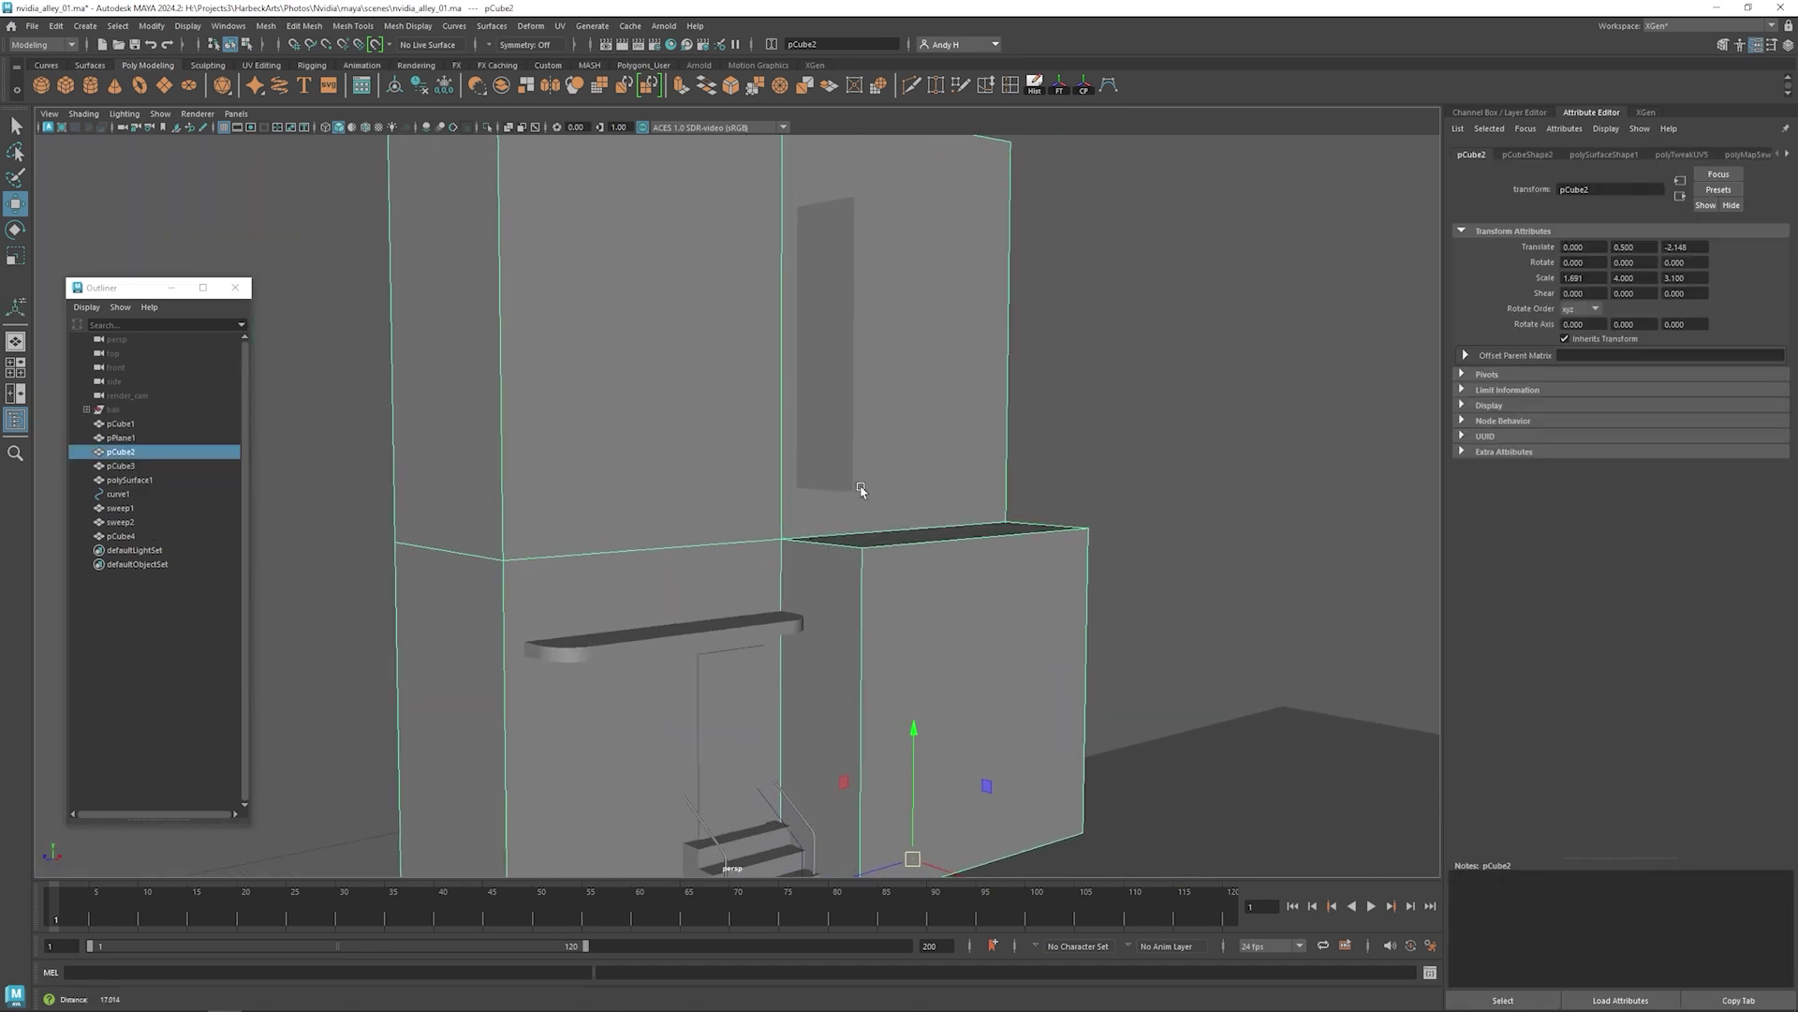
{"action": "middle_click_drag", "start_coordinate": [940, 558], "coordinate": [924, 430], "text": "alt"}
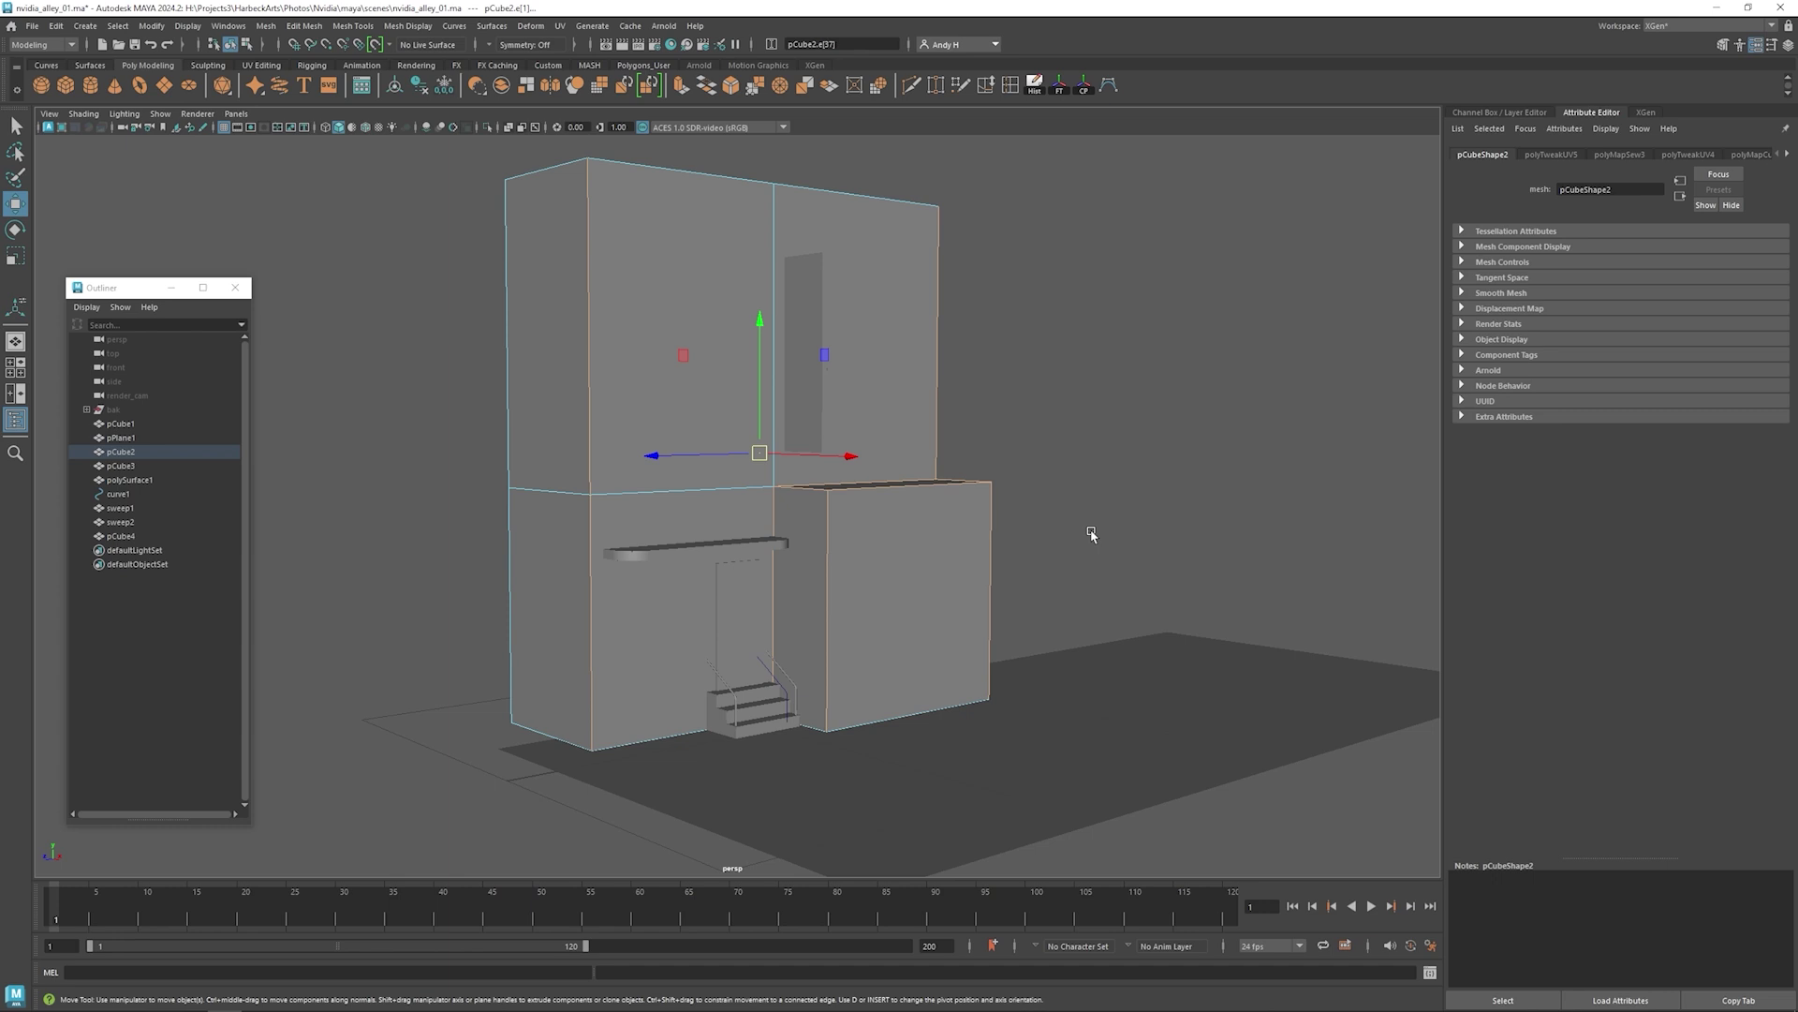
{"action": "left_click_drag", "start_coordinate": [1068, 503], "coordinate": [884, 458], "text": "alt"}
{"action": "right_click_drag", "start_coordinate": [883, 458], "coordinate": [1132, 422], "text": "alt"}
{"action": "middle_click_drag", "start_coordinate": [1132, 421], "coordinate": [1119, 374], "text": "alt"}
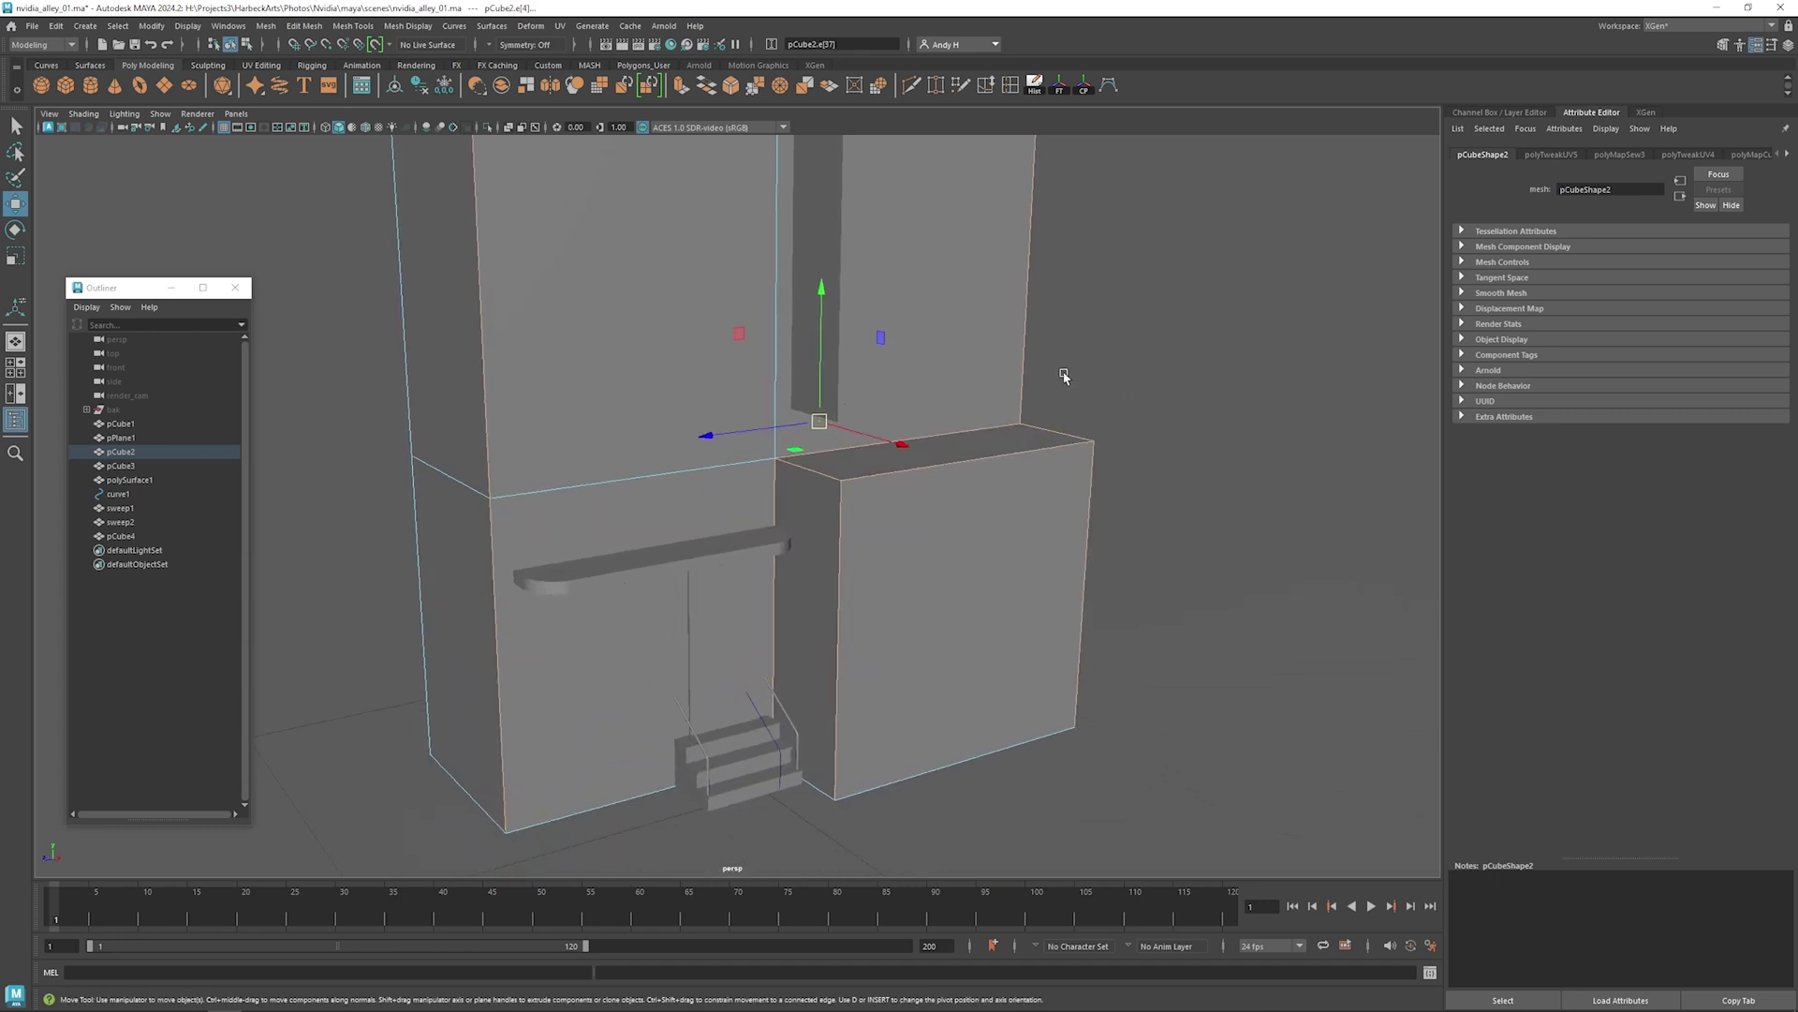
{"action": "key", "text": "ctrl+b"}
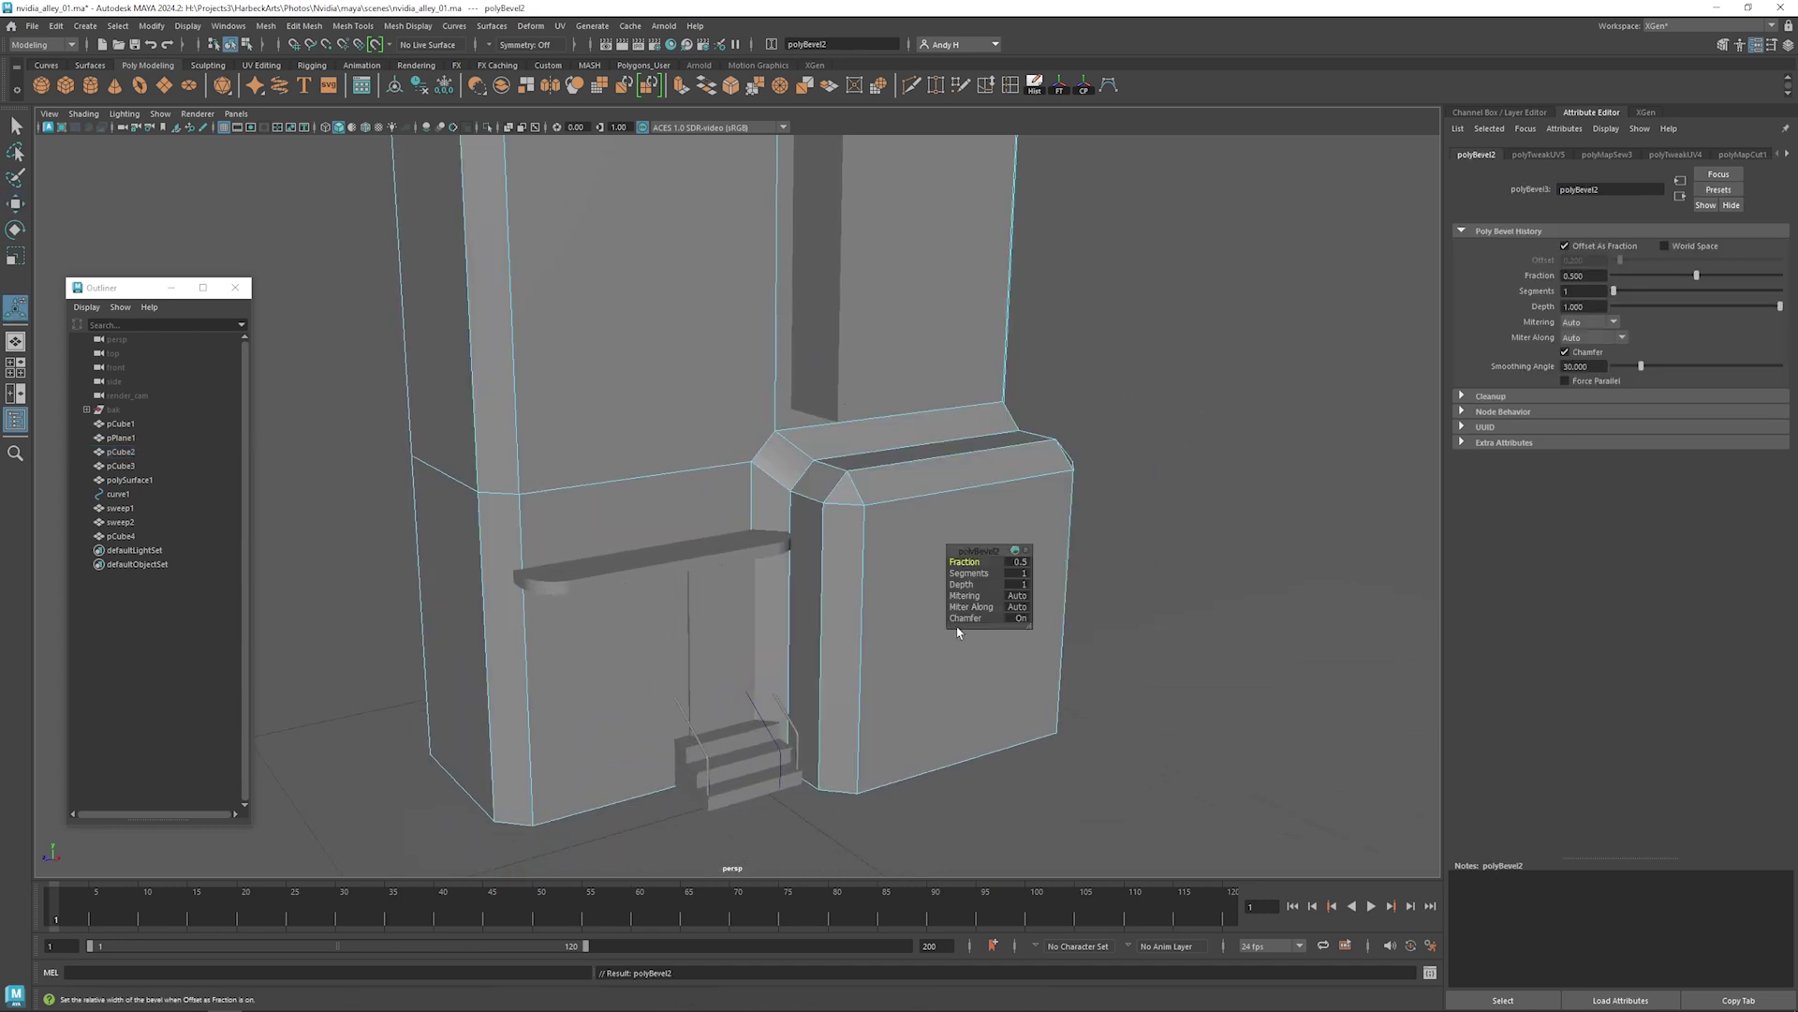
- Set the building bevel to 3 segments and a fraction of 0.05
{"action": "left_click", "coordinate": [1018, 572]}
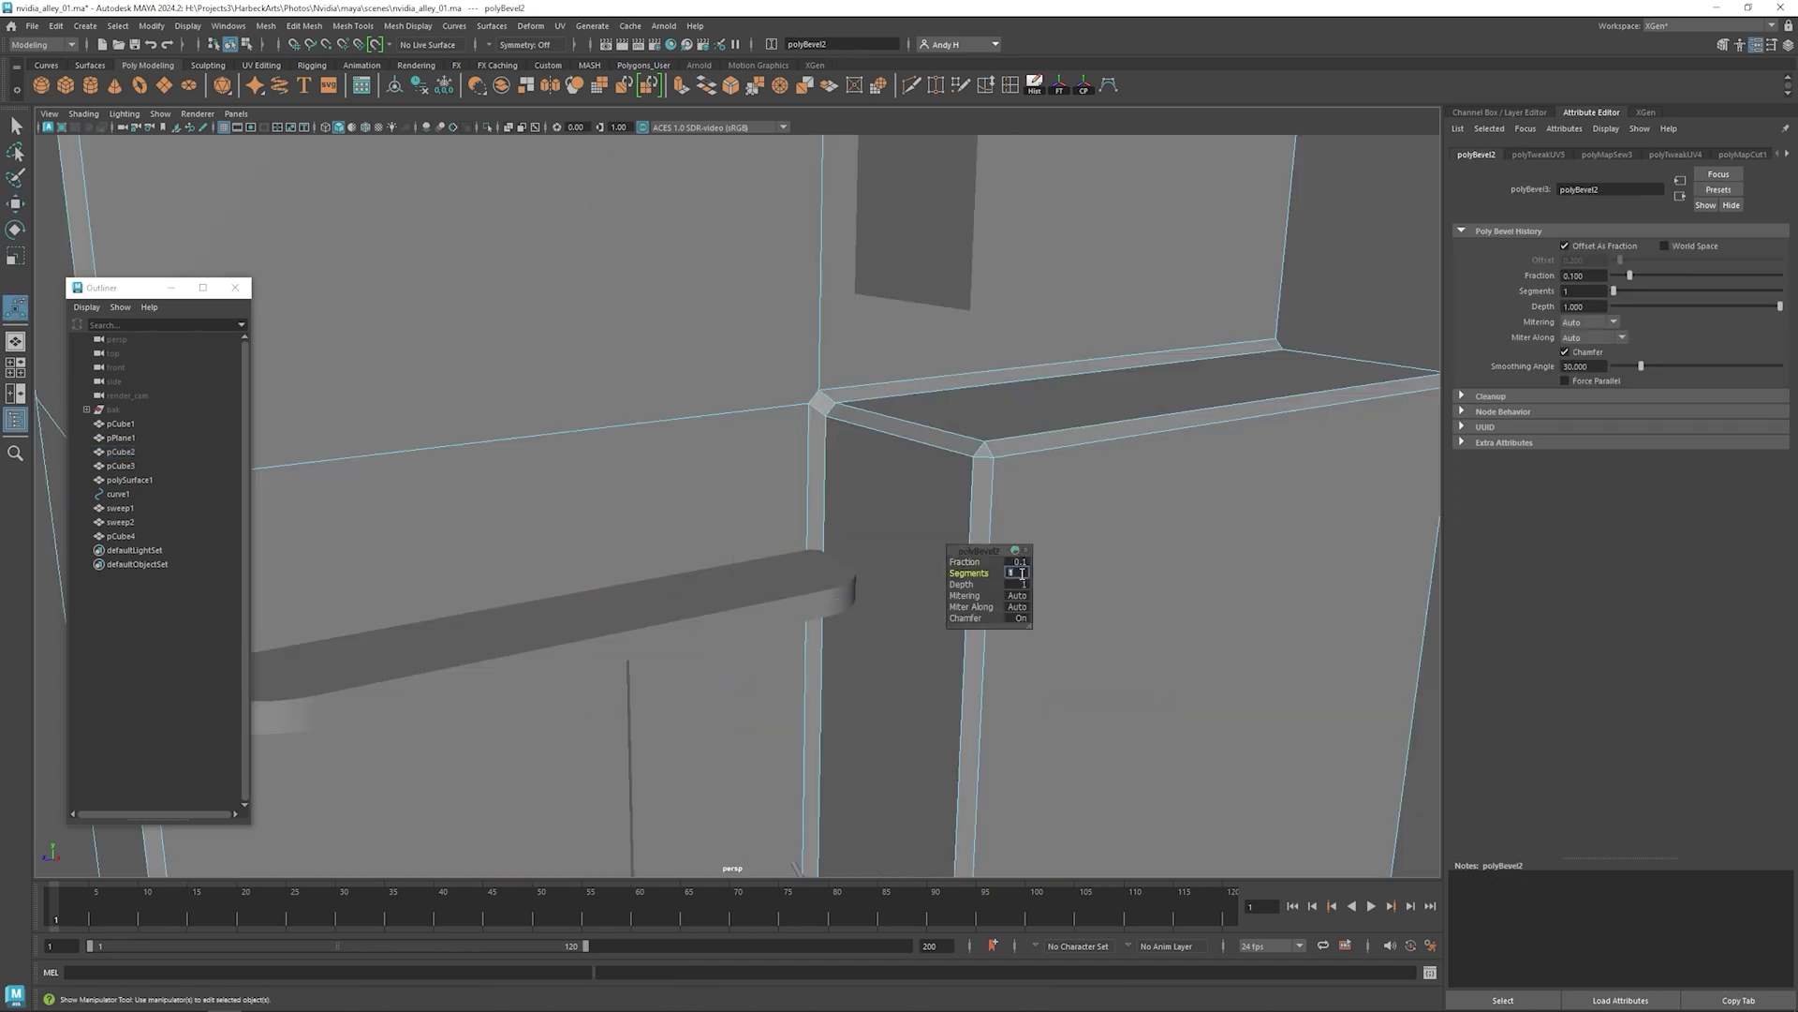
{"action": "type", "text": "3"}
{"action": "key", "text": "Return"}
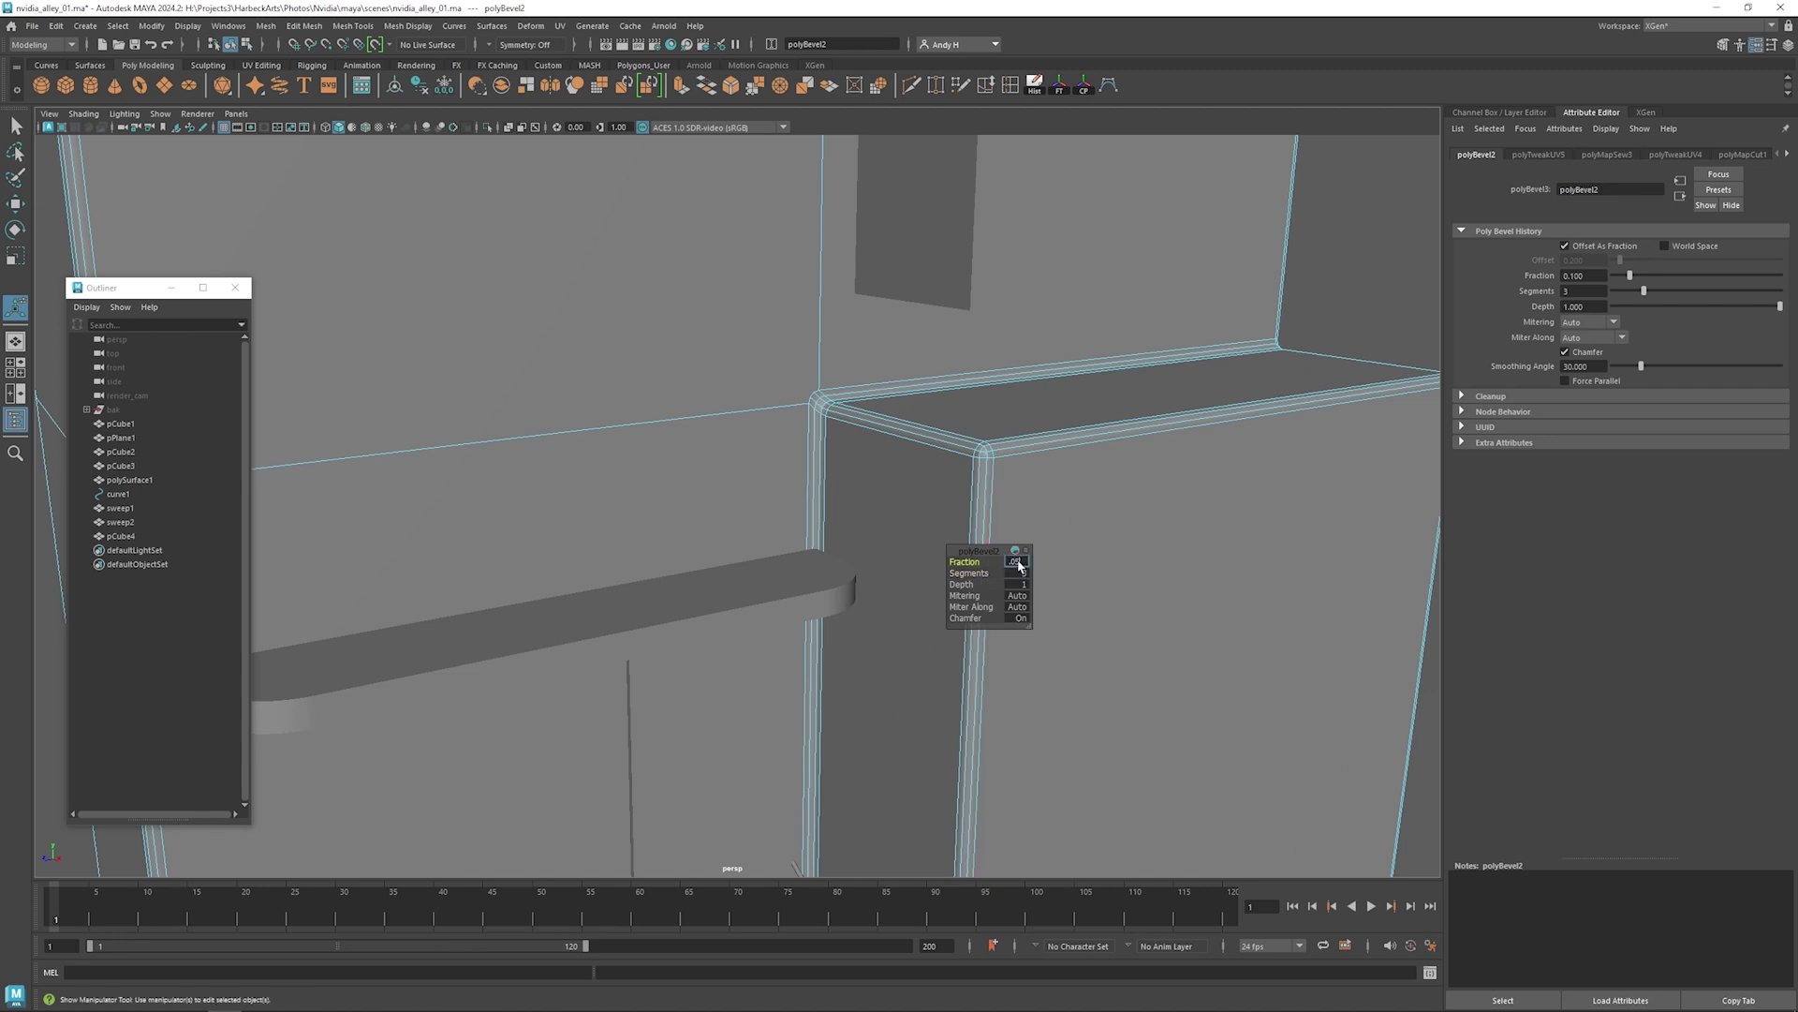
{"action": "left_click", "coordinate": [1017, 562]}
{"action": "type", "text": ".05"}
{"action": "key", "text": "Return"}
- Return to object selection and check the bevelled building up close and through render_cam
{"action": "right_click_drag", "start_coordinate": [1148, 470], "coordinate": [877, 454], "text": "alt"}
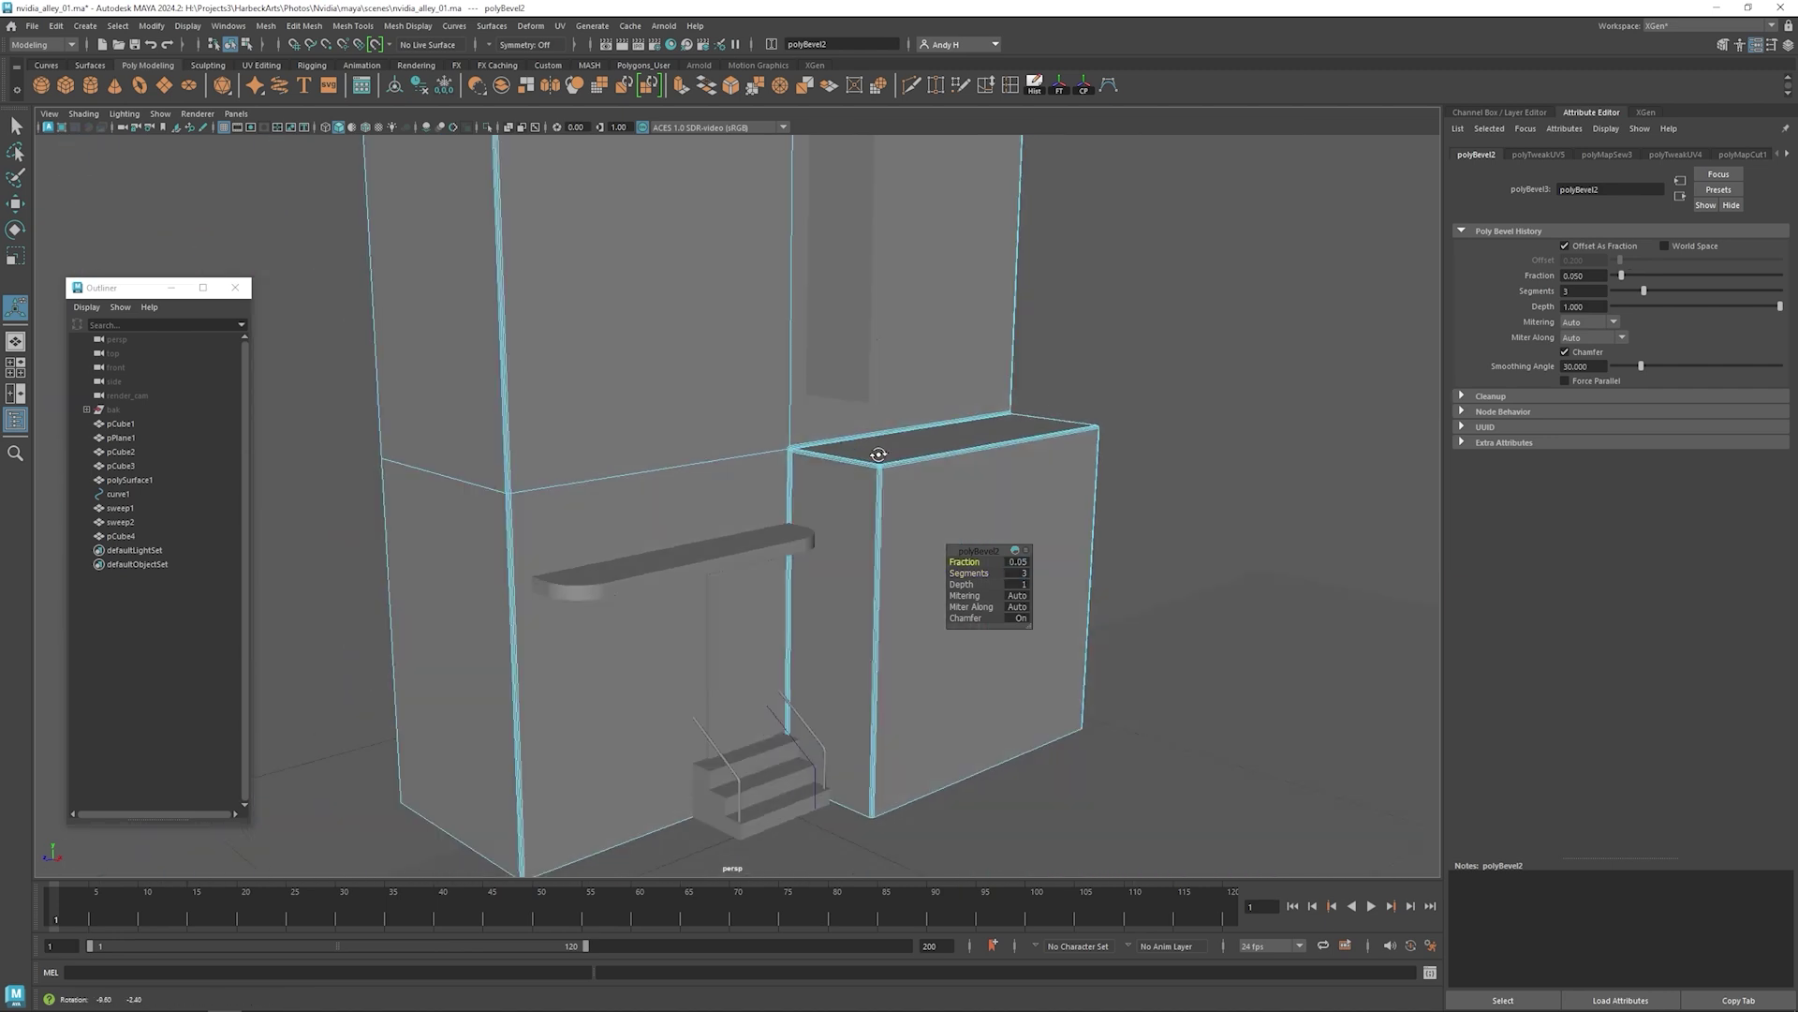
{"action": "left_click_drag", "start_coordinate": [876, 454], "coordinate": [1052, 462], "text": "alt"}
{"action": "middle_click_drag", "start_coordinate": [1052, 462], "coordinate": [777, 393], "text": "alt"}
{"action": "right_click_drag", "start_coordinate": [778, 393], "coordinate": [803, 403], "text": "alt"}
{"action": "scroll", "coordinate": [803, 404], "scroll_direction": "up", "scroll_amount": 3}
{"action": "left_click", "coordinate": [1162, 418]}
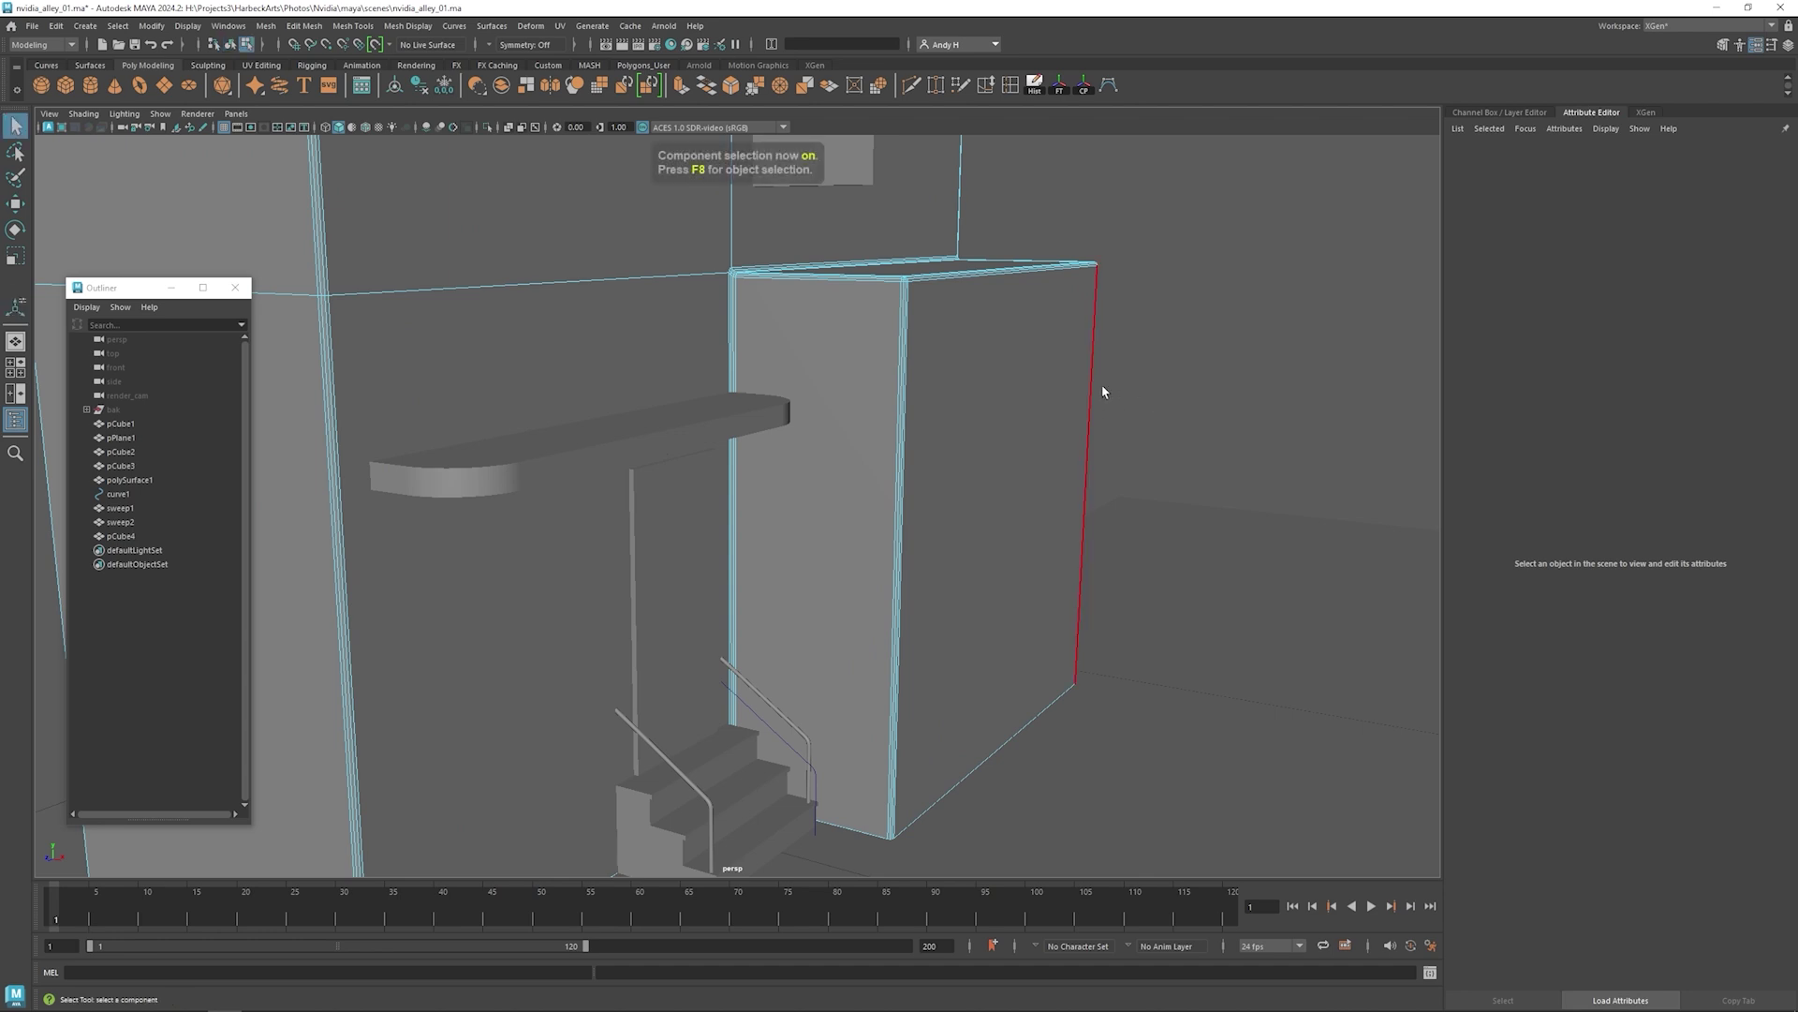
{"action": "key", "text": "F8"}
{"action": "left_click", "coordinate": [1166, 379]}
{"action": "left_click_drag", "start_coordinate": [1168, 377], "coordinate": [996, 406], "text": "alt"}
{"action": "key", "text": "space"}
{"action": "key", "text": "space"}
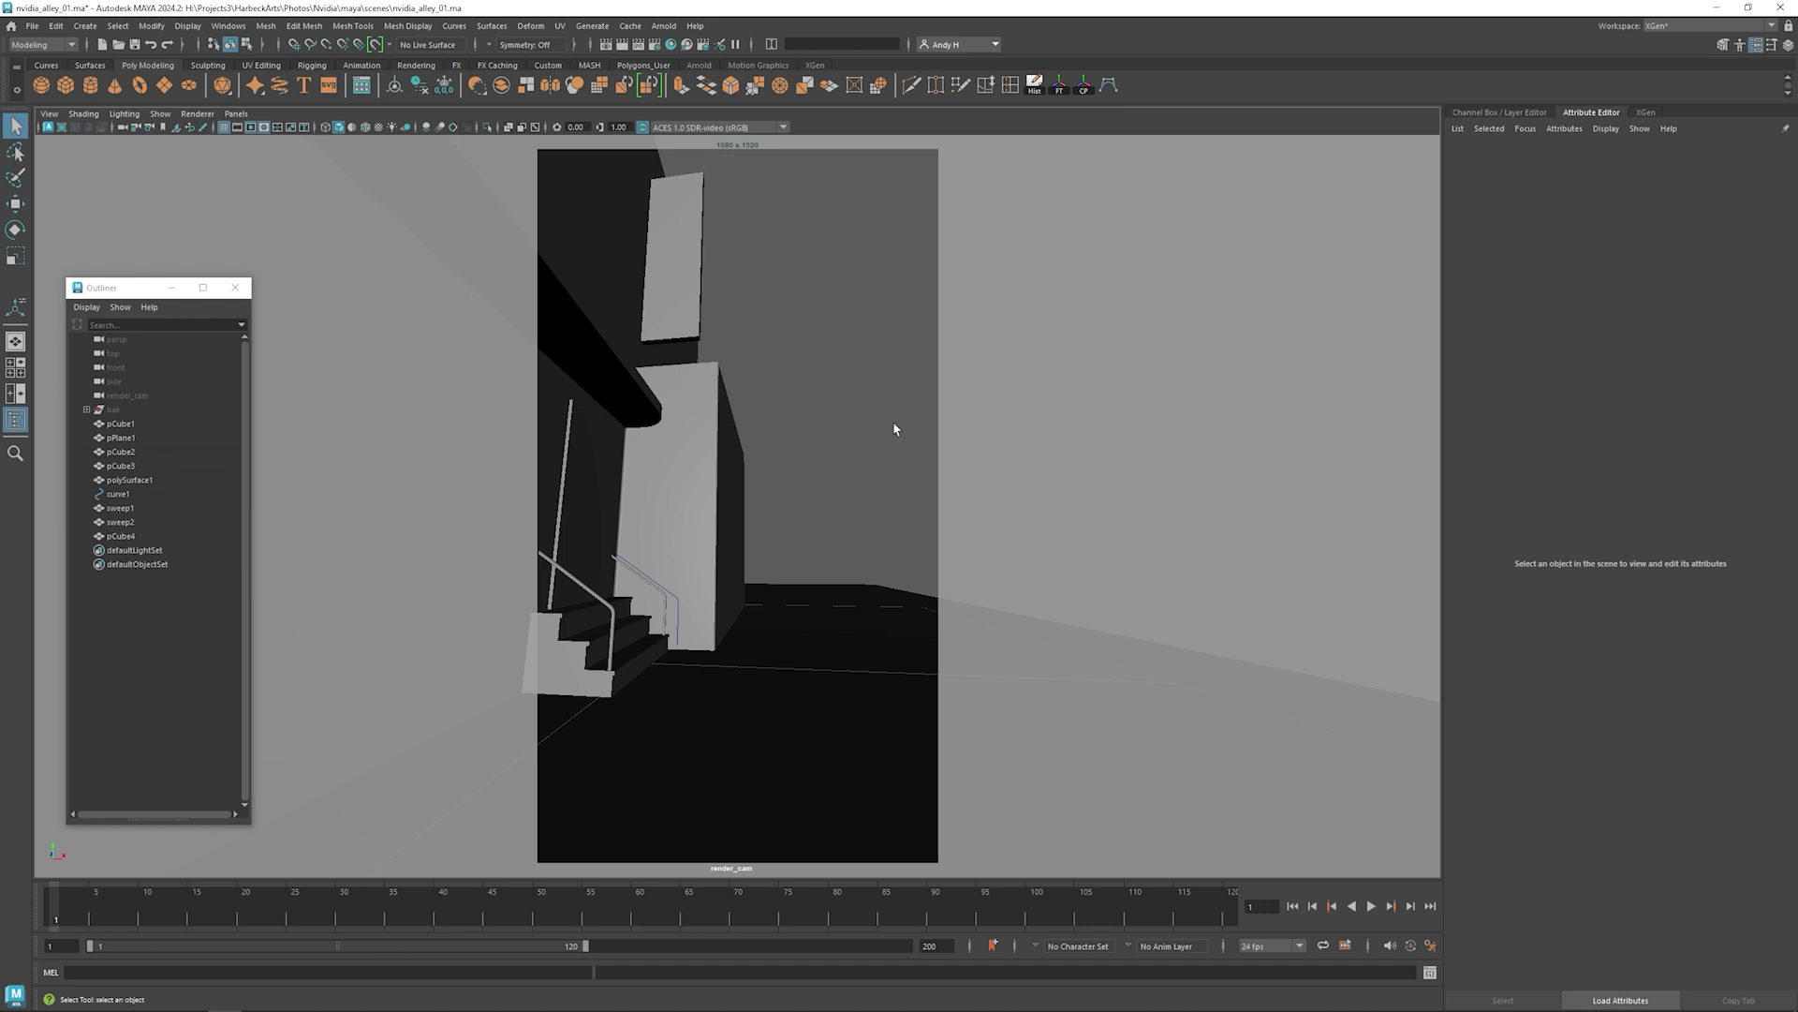
{"action": "left_click", "coordinate": [666, 493]}
{"action": "left_click", "coordinate": [855, 354]}
{"action": "left_click", "coordinate": [672, 504]}
{"action": "left_click", "coordinate": [828, 384]}
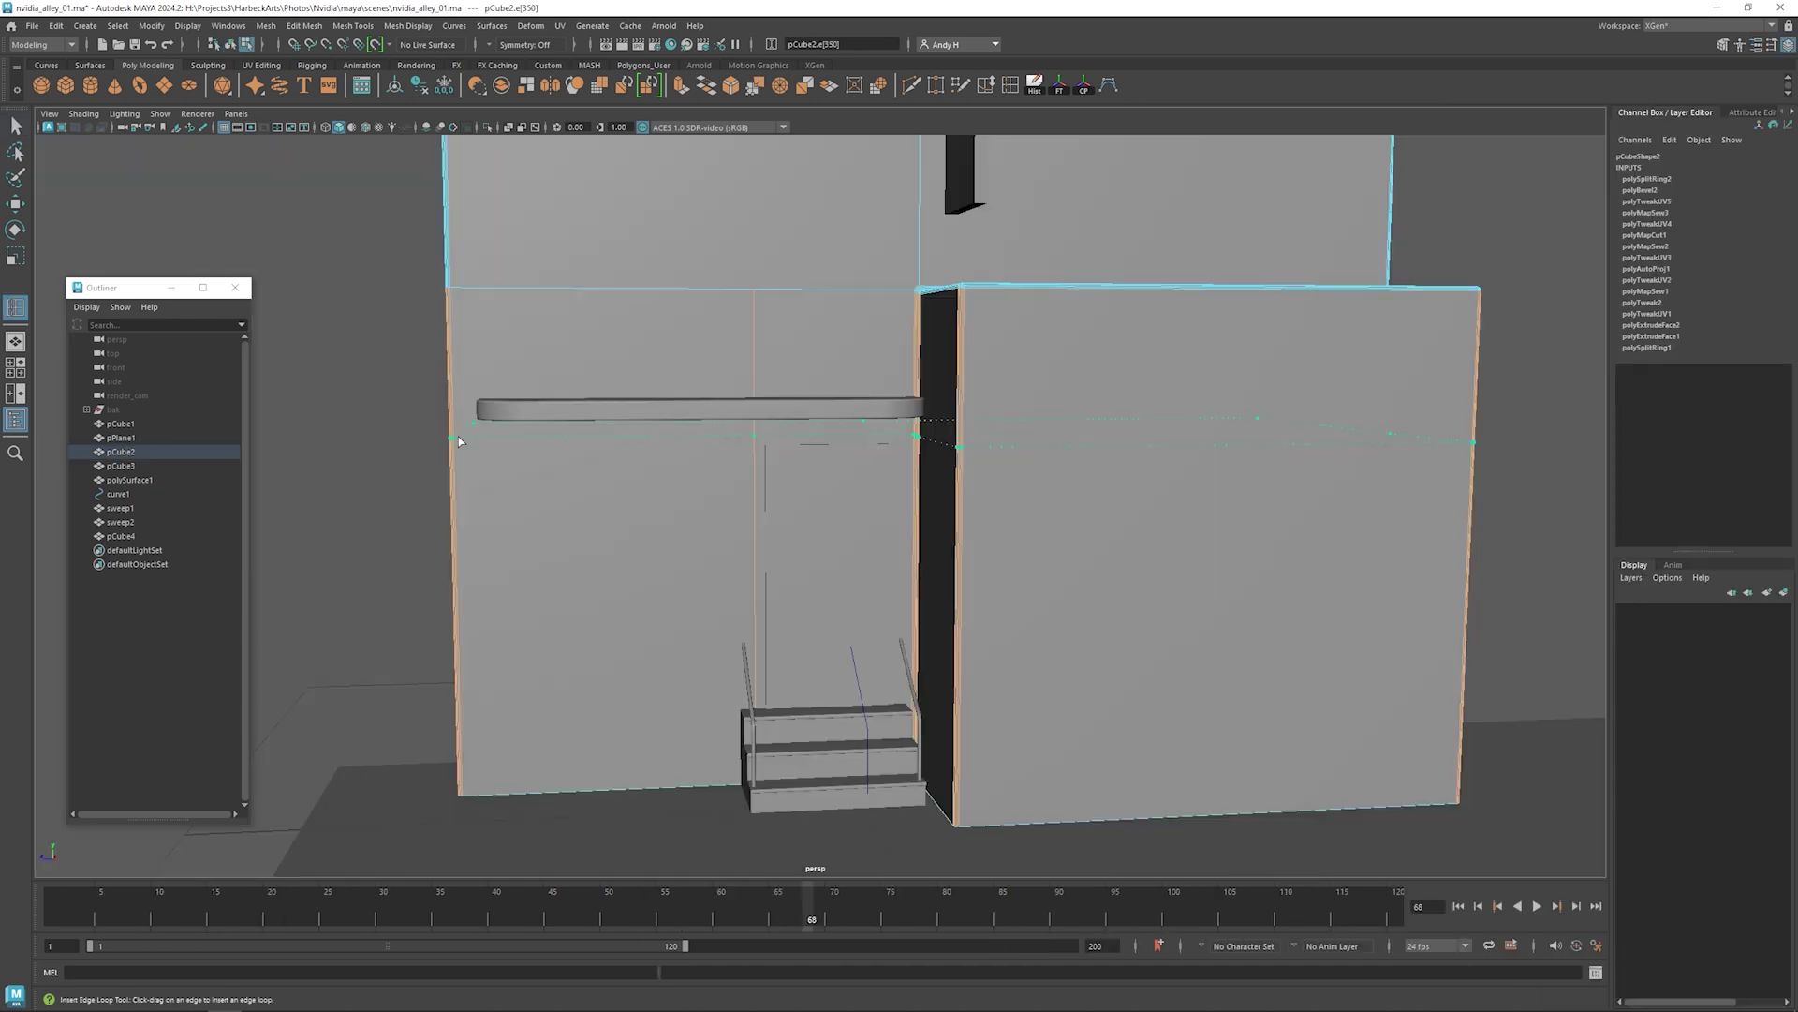
- Insert edge loops in the building wall just above the door, along the door's side edge and along its top edge
{"action": "left_click", "coordinate": [458, 437]}
{"action": "left_click_drag", "start_coordinate": [802, 385], "coordinate": [871, 361], "text": "alt"}
{"action": "right_click_drag", "start_coordinate": [646, 377], "coordinate": [758, 441], "text": "alt"}
{"action": "middle_click_drag", "start_coordinate": [758, 441], "coordinate": [747, 322], "text": "alt"}
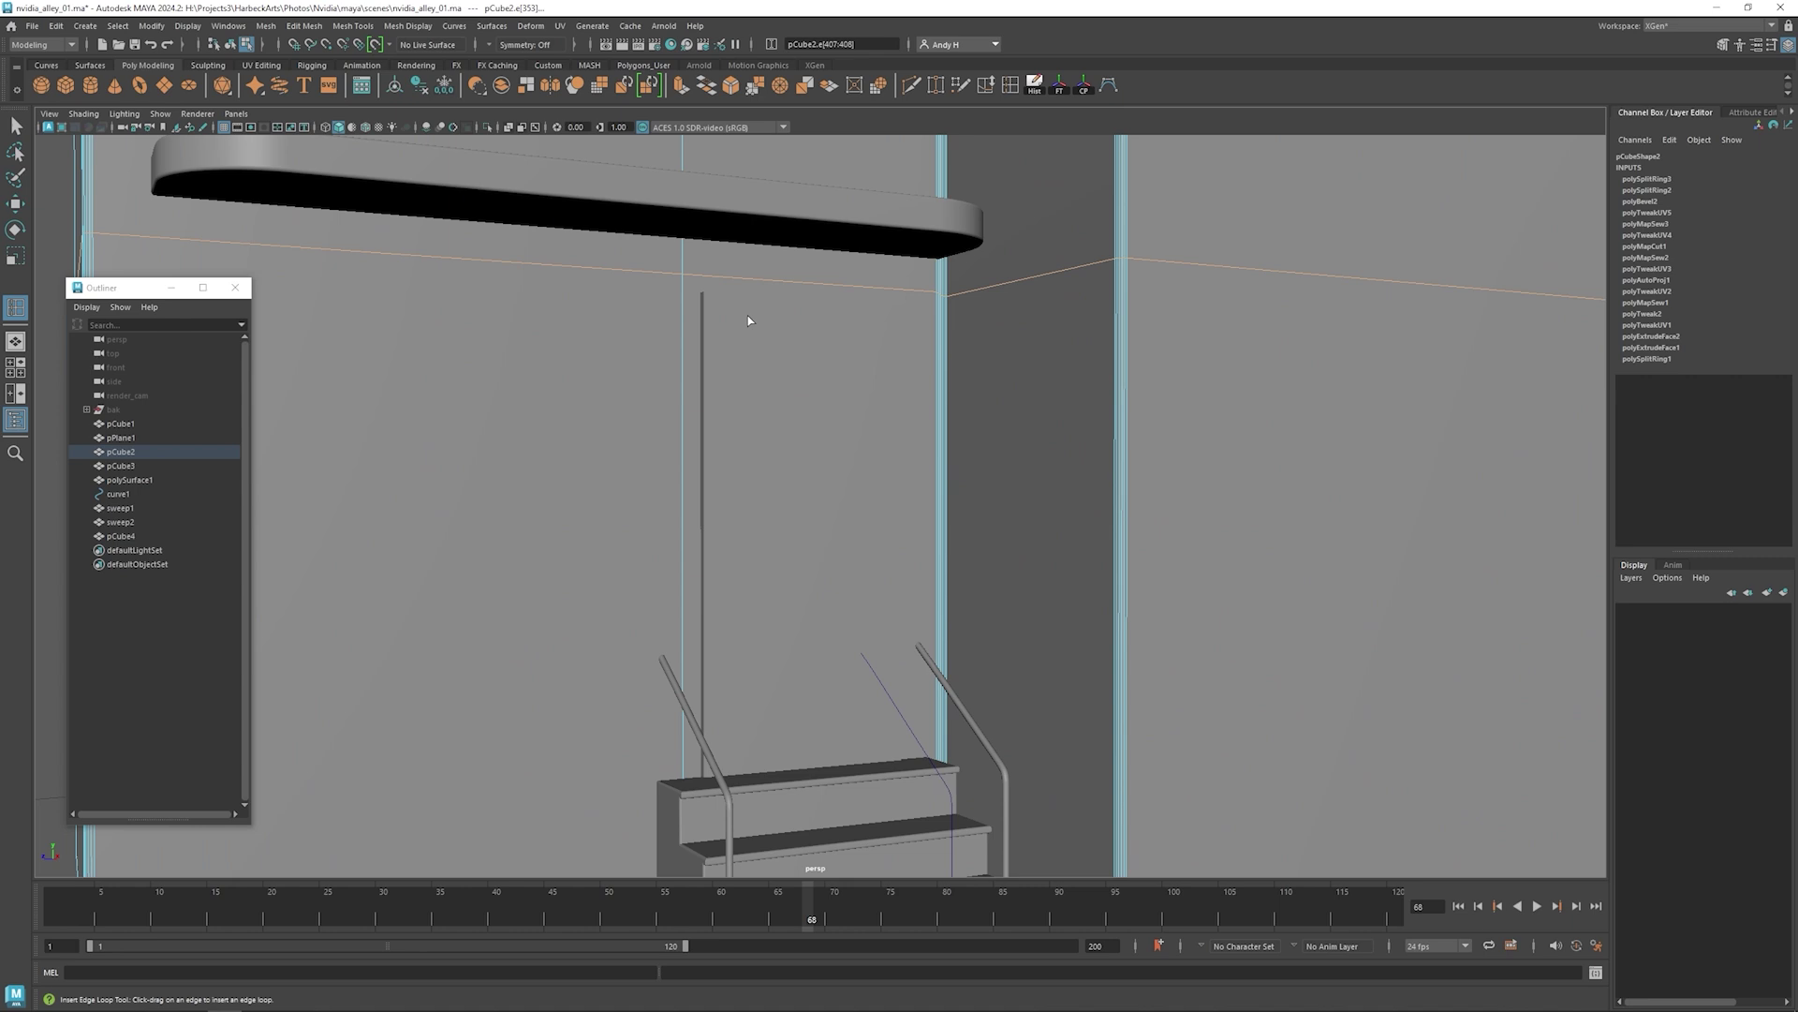
{"action": "left_click_drag", "start_coordinate": [747, 321], "coordinate": [710, 332], "text": "alt"}
{"action": "middle_click_drag", "start_coordinate": [726, 302], "coordinate": [728, 421], "text": "alt"}
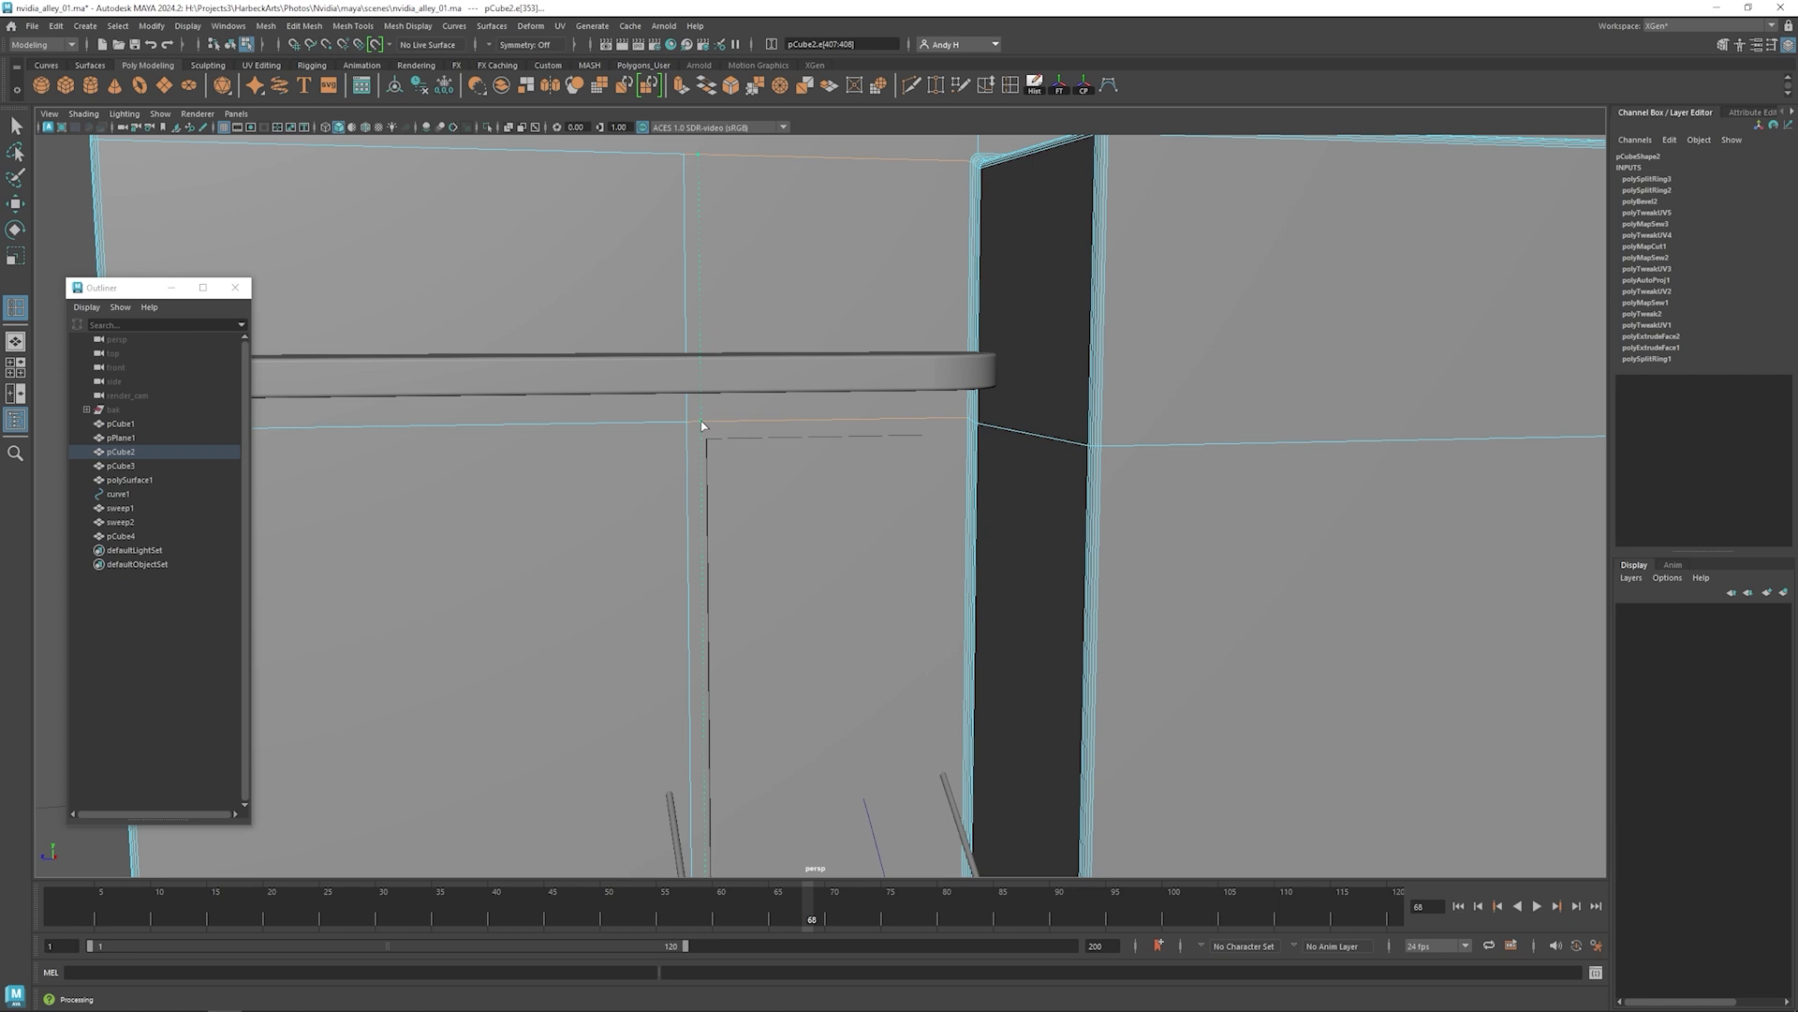
{"action": "left_click", "coordinate": [705, 427]}
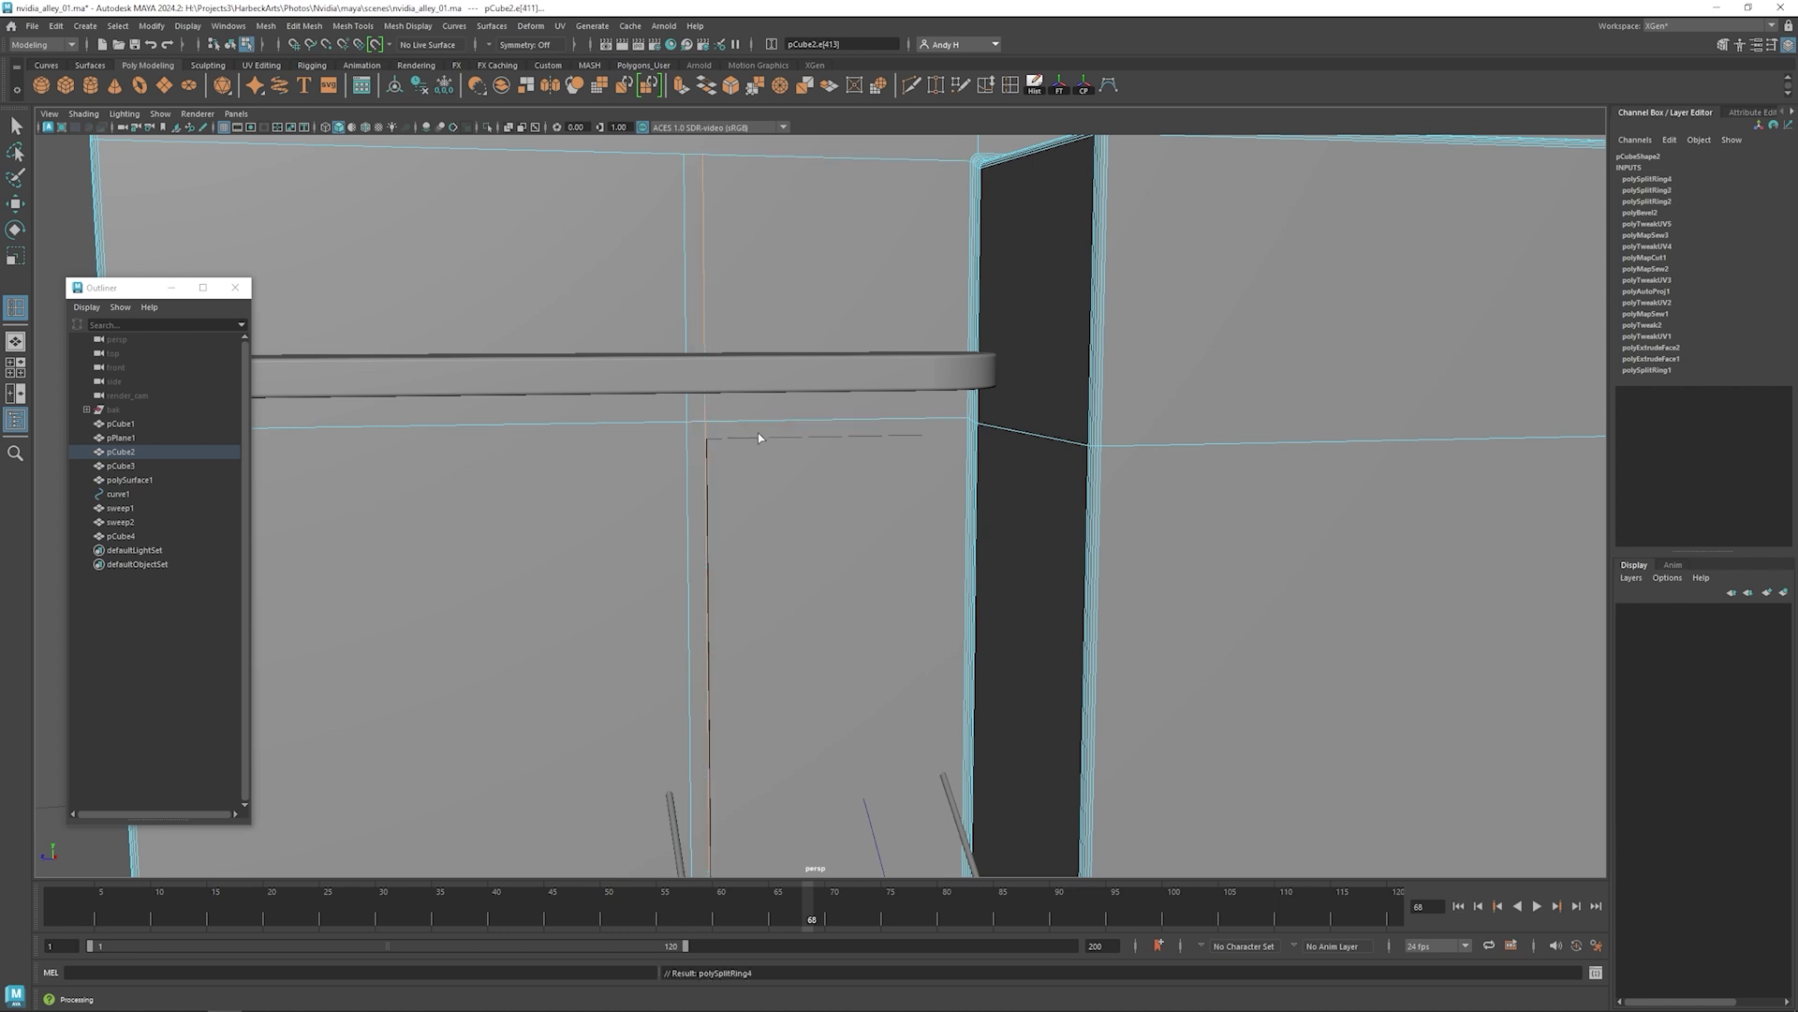
{"action": "left_click", "coordinate": [700, 442]}
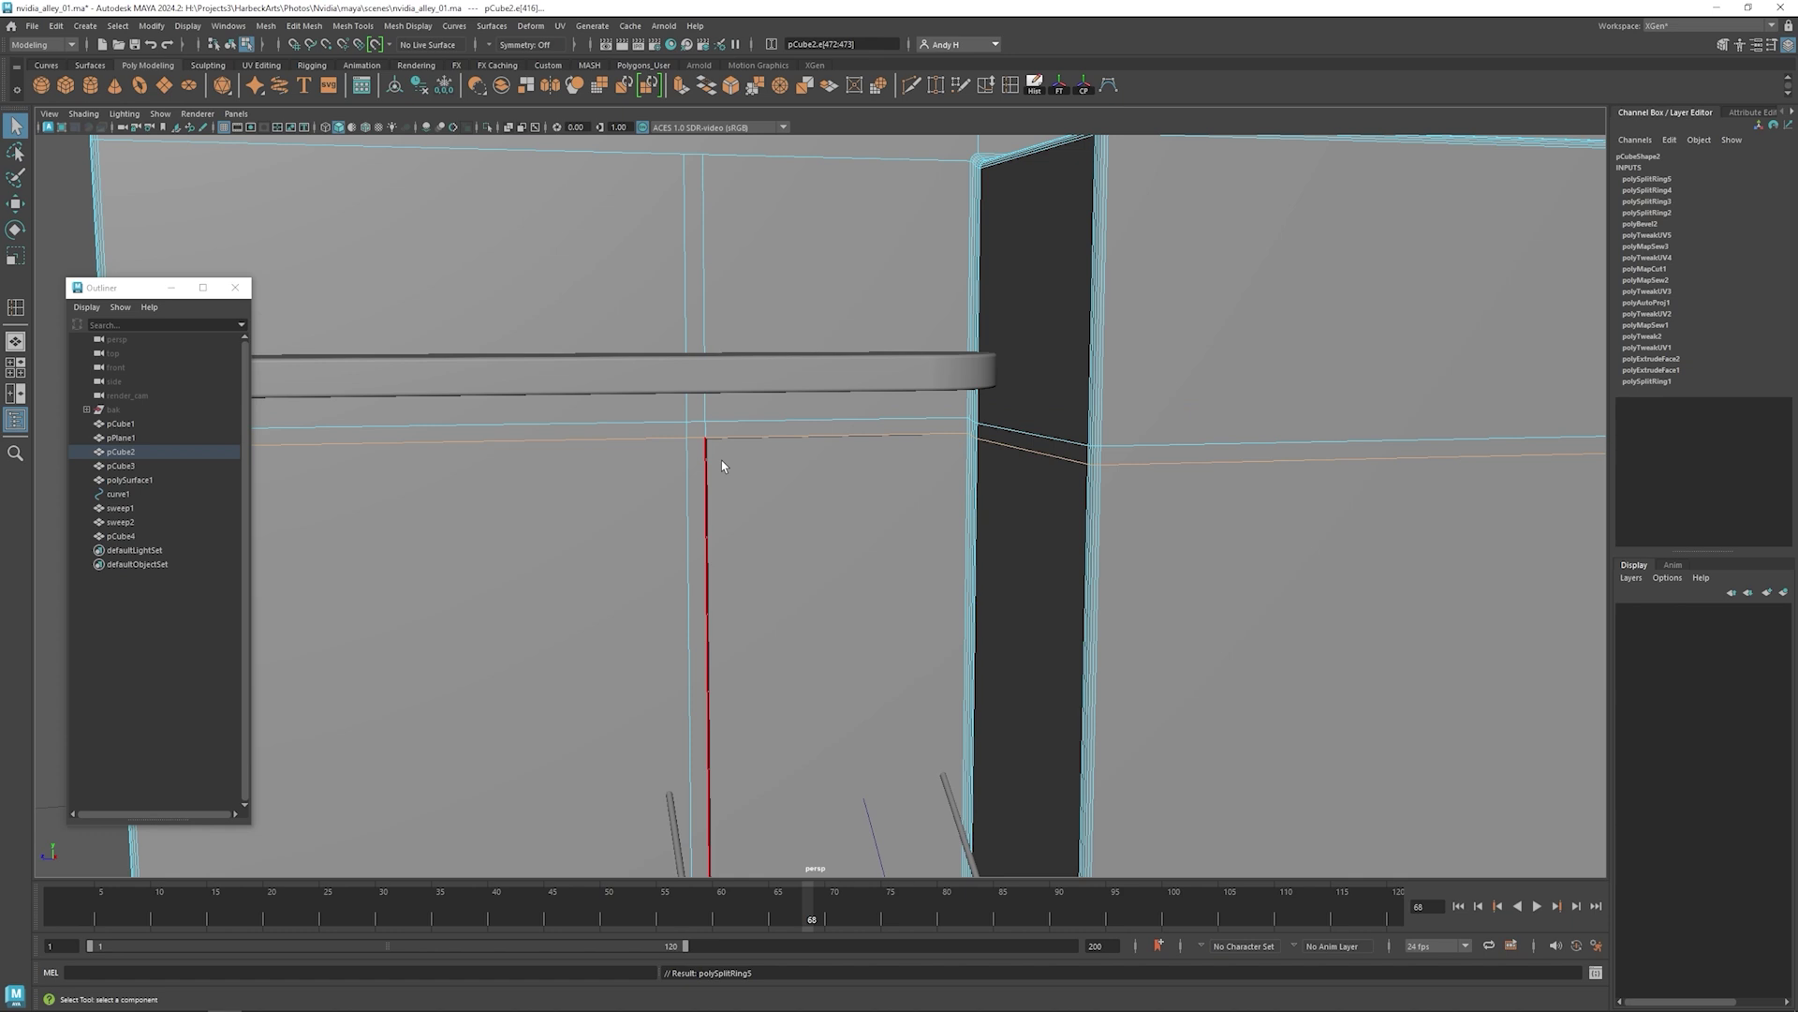
{"action": "left_click", "coordinate": [721, 460]}
- Extrude the doorway face of the building inward to form a recess
{"action": "right_click_drag", "start_coordinate": [724, 437], "coordinate": [720, 474]}
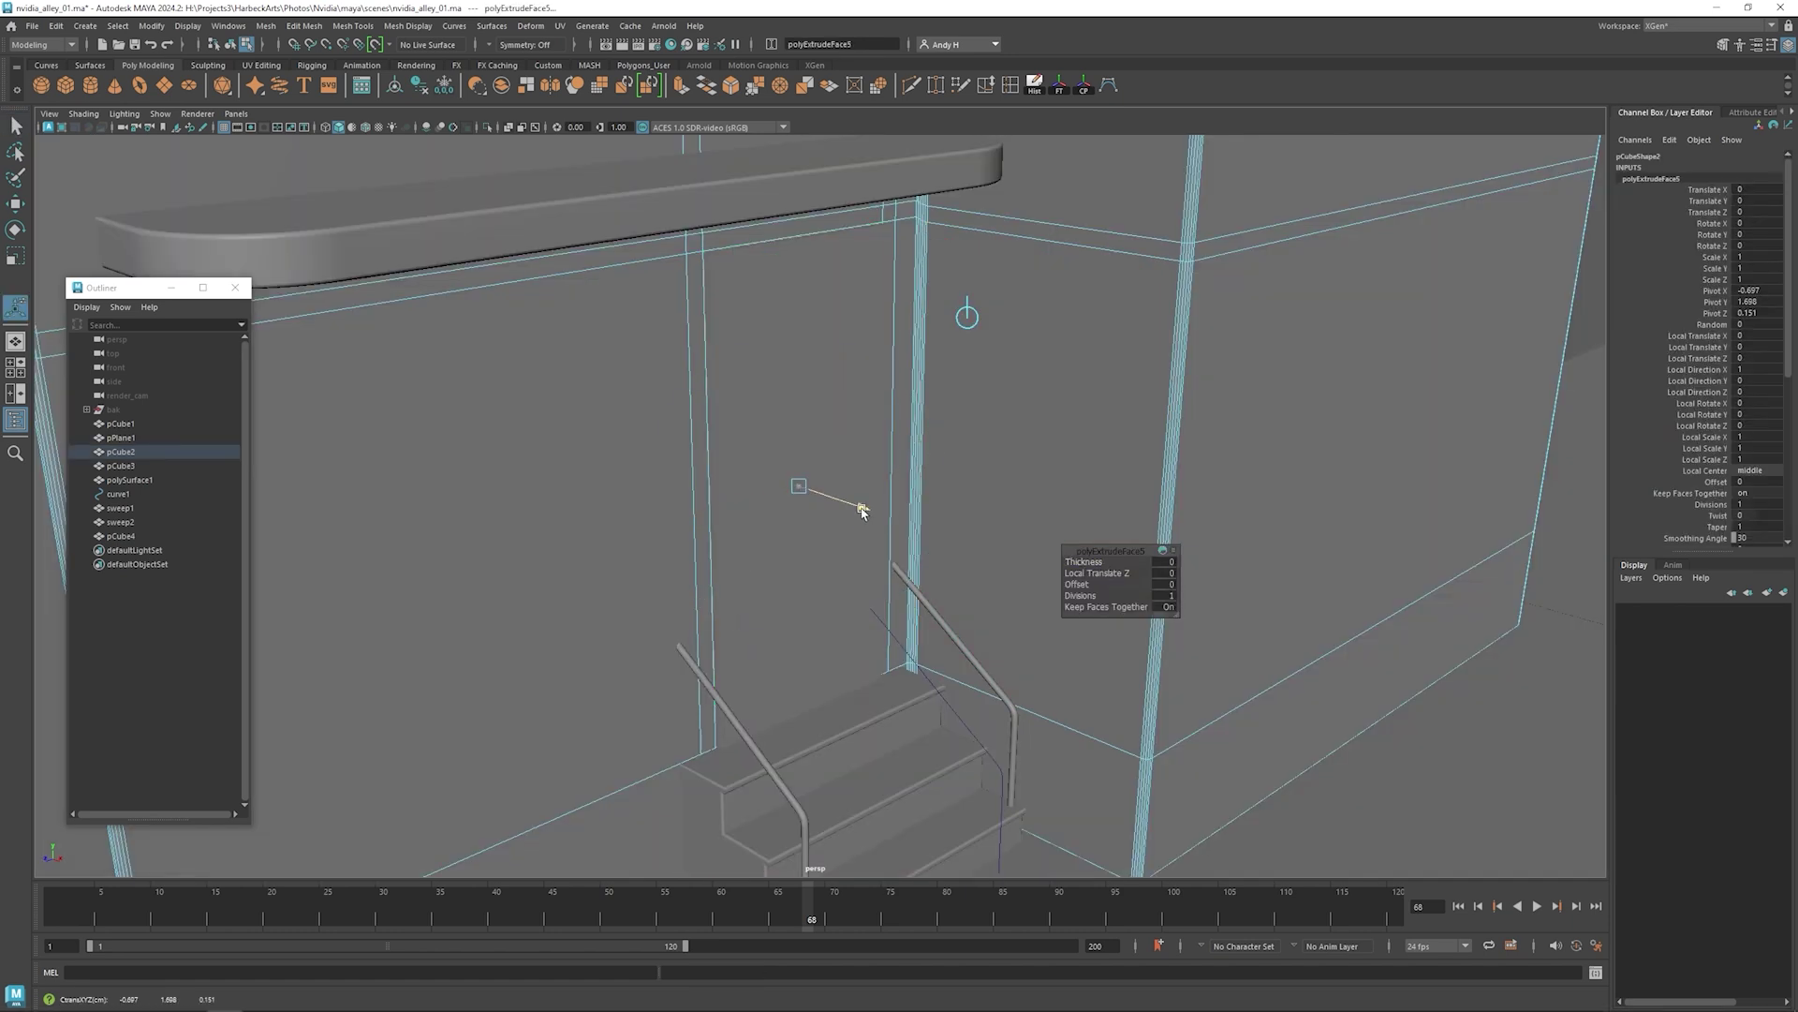
{"action": "left_click_drag", "start_coordinate": [800, 487], "coordinate": [774, 478]}
{"action": "left_click_drag", "start_coordinate": [913, 398], "coordinate": [919, 365], "text": "alt"}
{"action": "key", "text": "5"}
- Hide the original door block standing in front of the recessed doorway
{"action": "key", "text": "F8"}
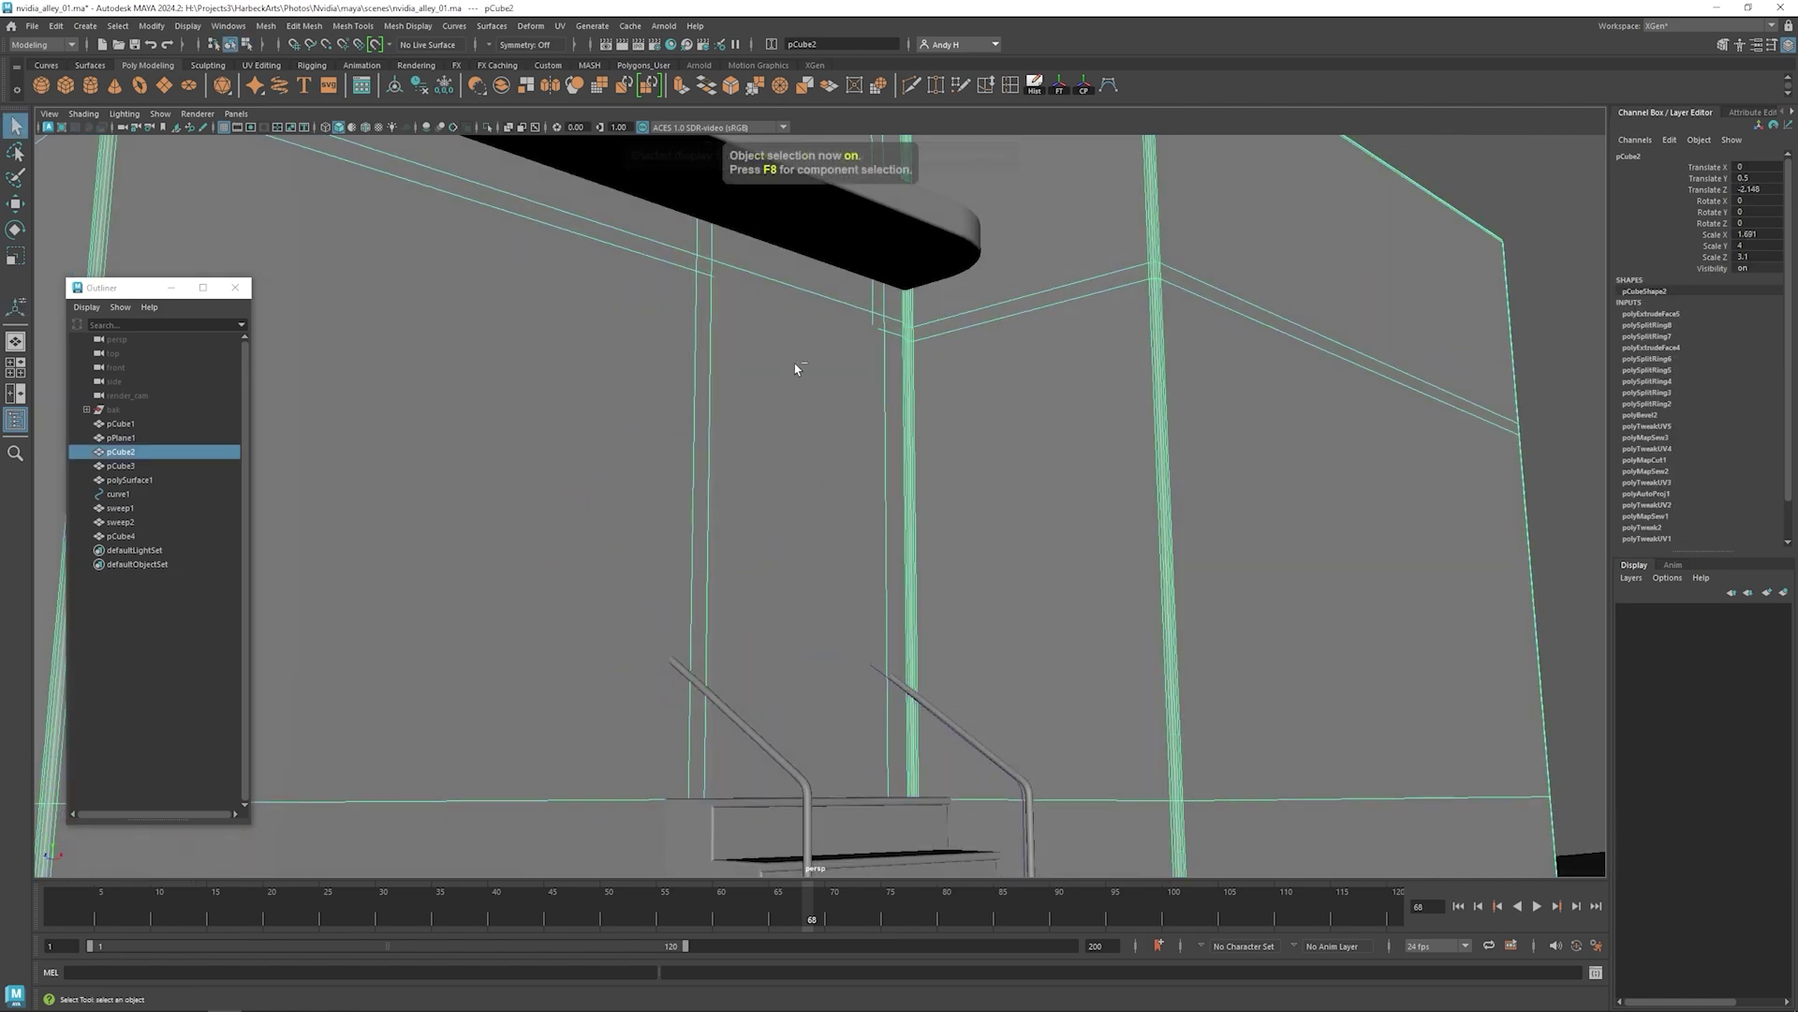
{"action": "key", "text": "q"}
{"action": "left_click", "coordinate": [795, 369]}
{"action": "key", "text": "ctrl+h"}
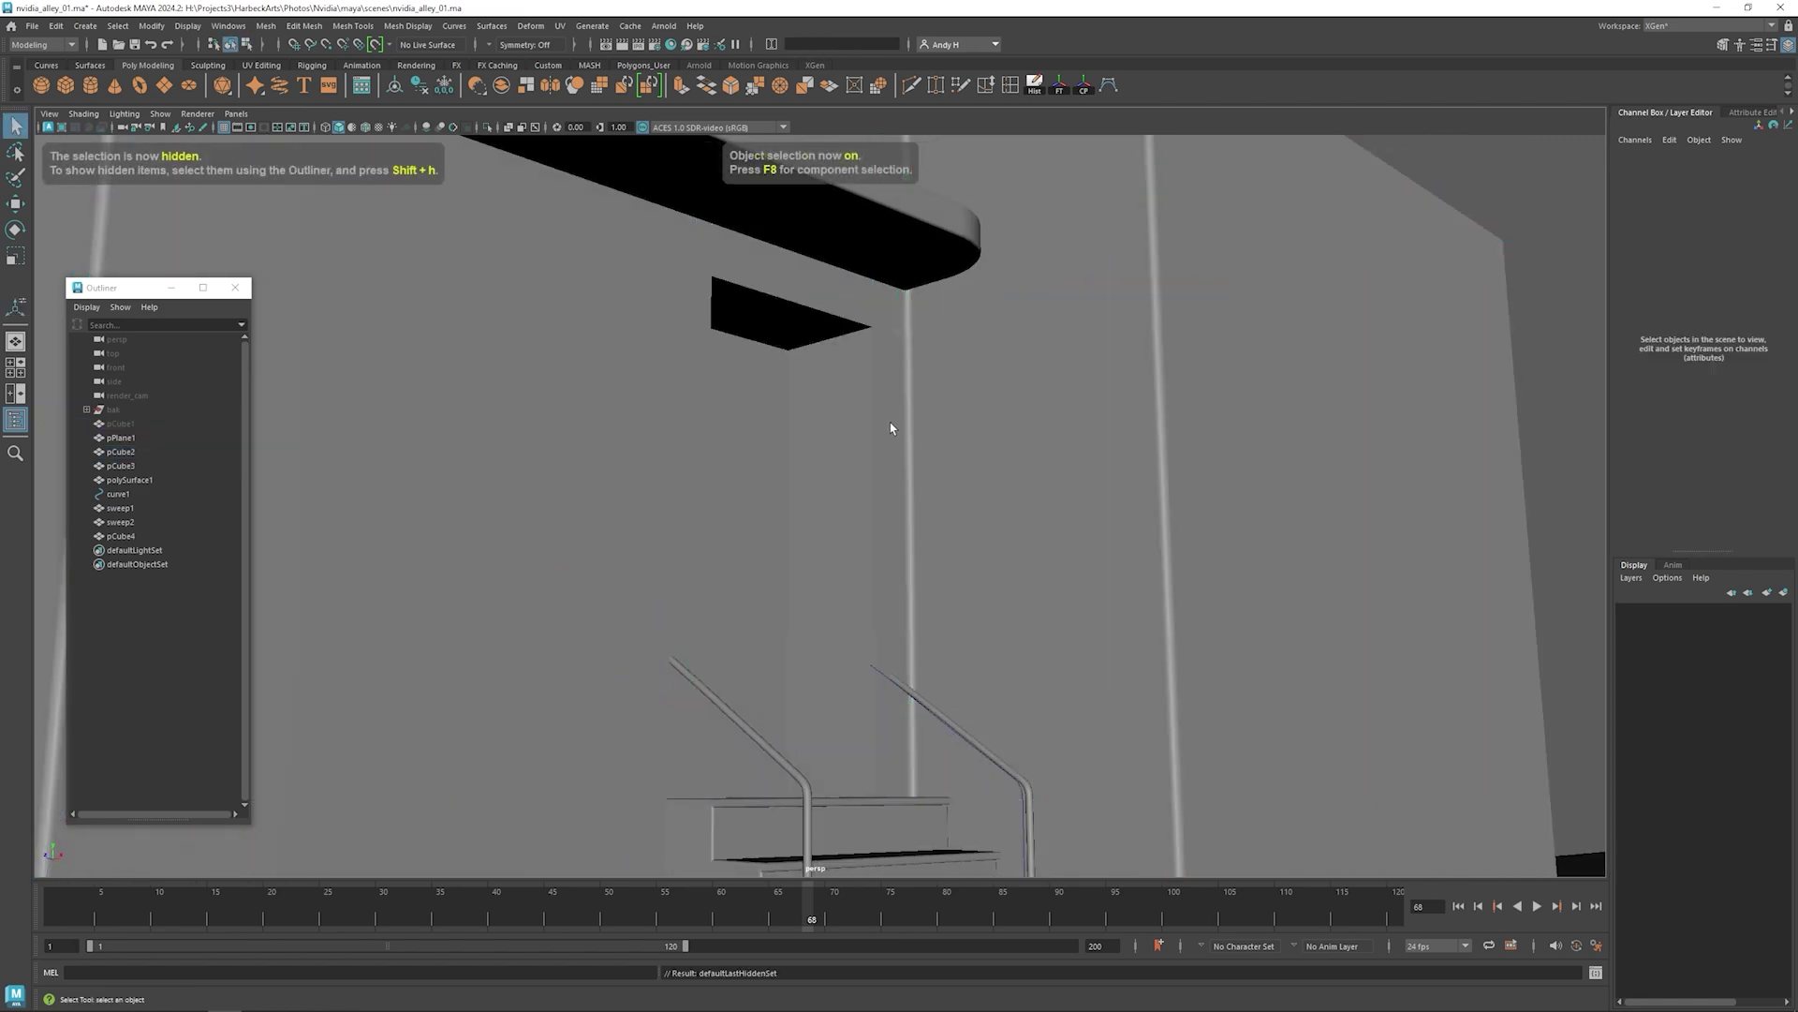
{"action": "left_click_drag", "start_coordinate": [891, 425], "coordinate": [808, 449], "text": "alt"}
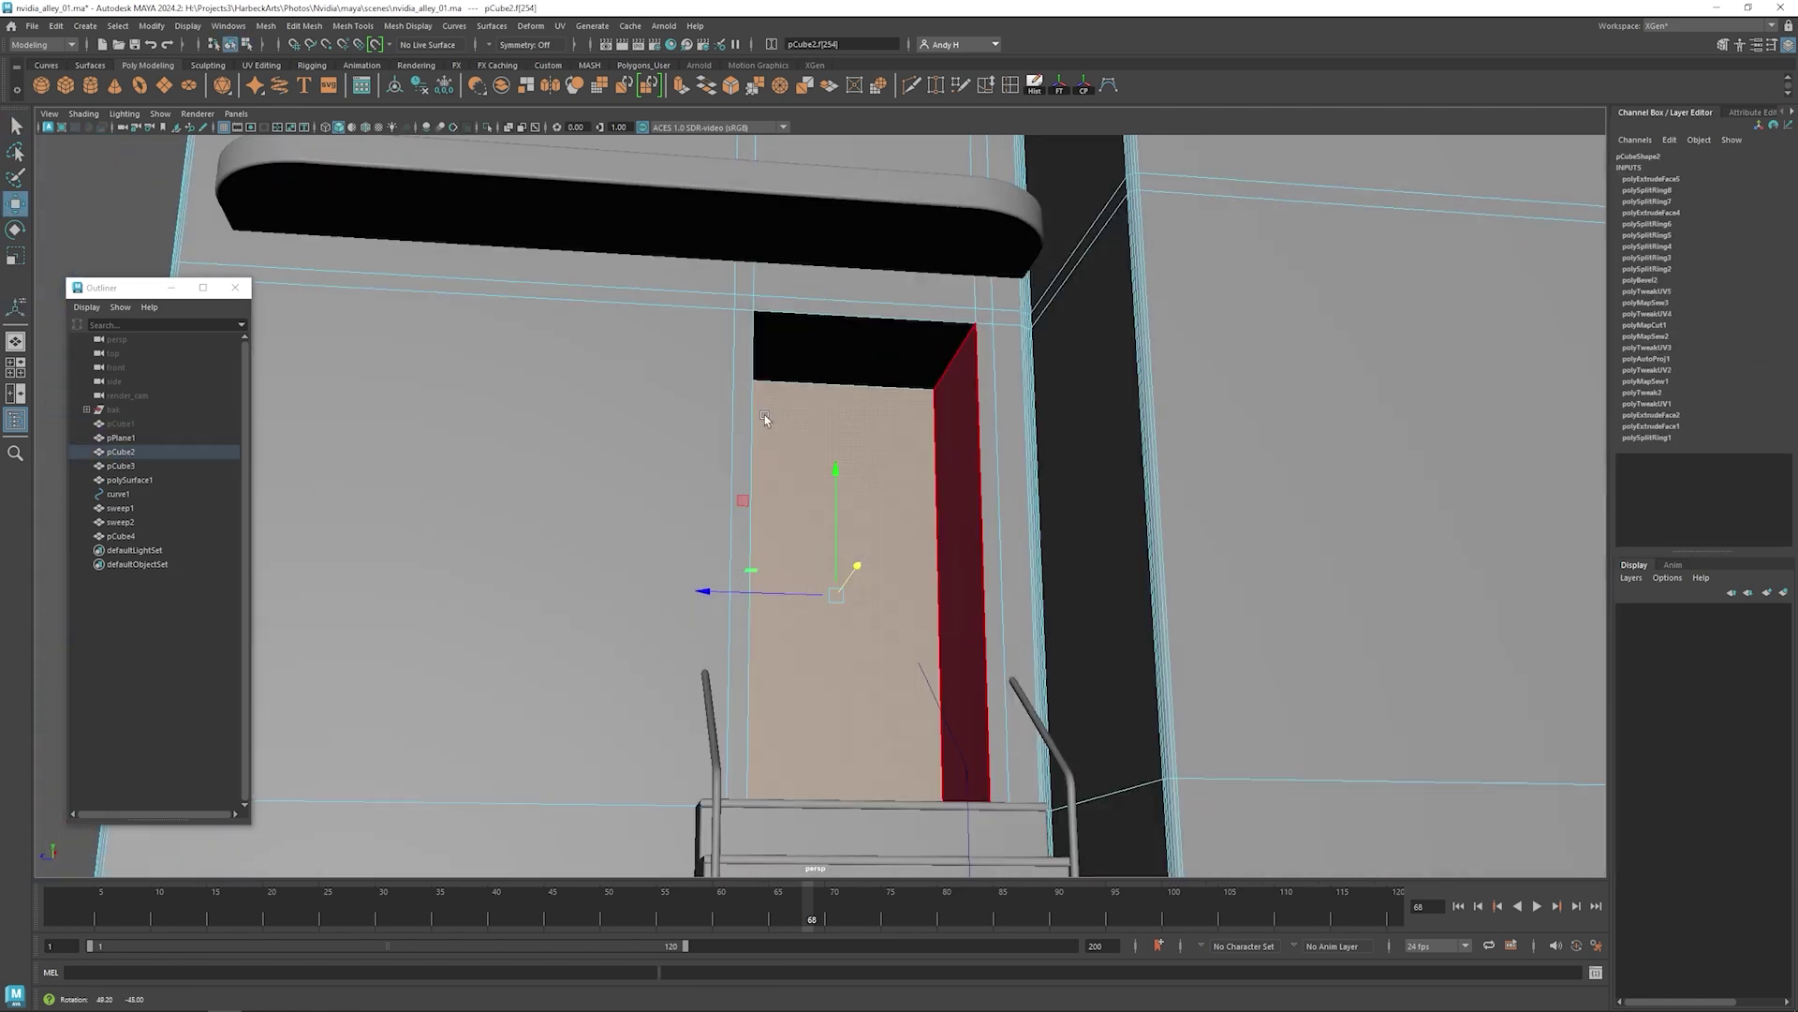
- Extrude the narrow wall faces along both sides and above the doorway outward about 0.03 to form a door frame
{"action": "mouse_move", "coordinate": [764, 414]}
{"action": "left_mouse_down", "text": "alt"}
{"action": "mouse_move", "coordinate": [793, 466]}
{"action": "mouse_move", "coordinate": [831, 469]}
{"action": "mouse_move", "coordinate": [769, 435]}
{"action": "left_mouse_up", "text": "alt"}
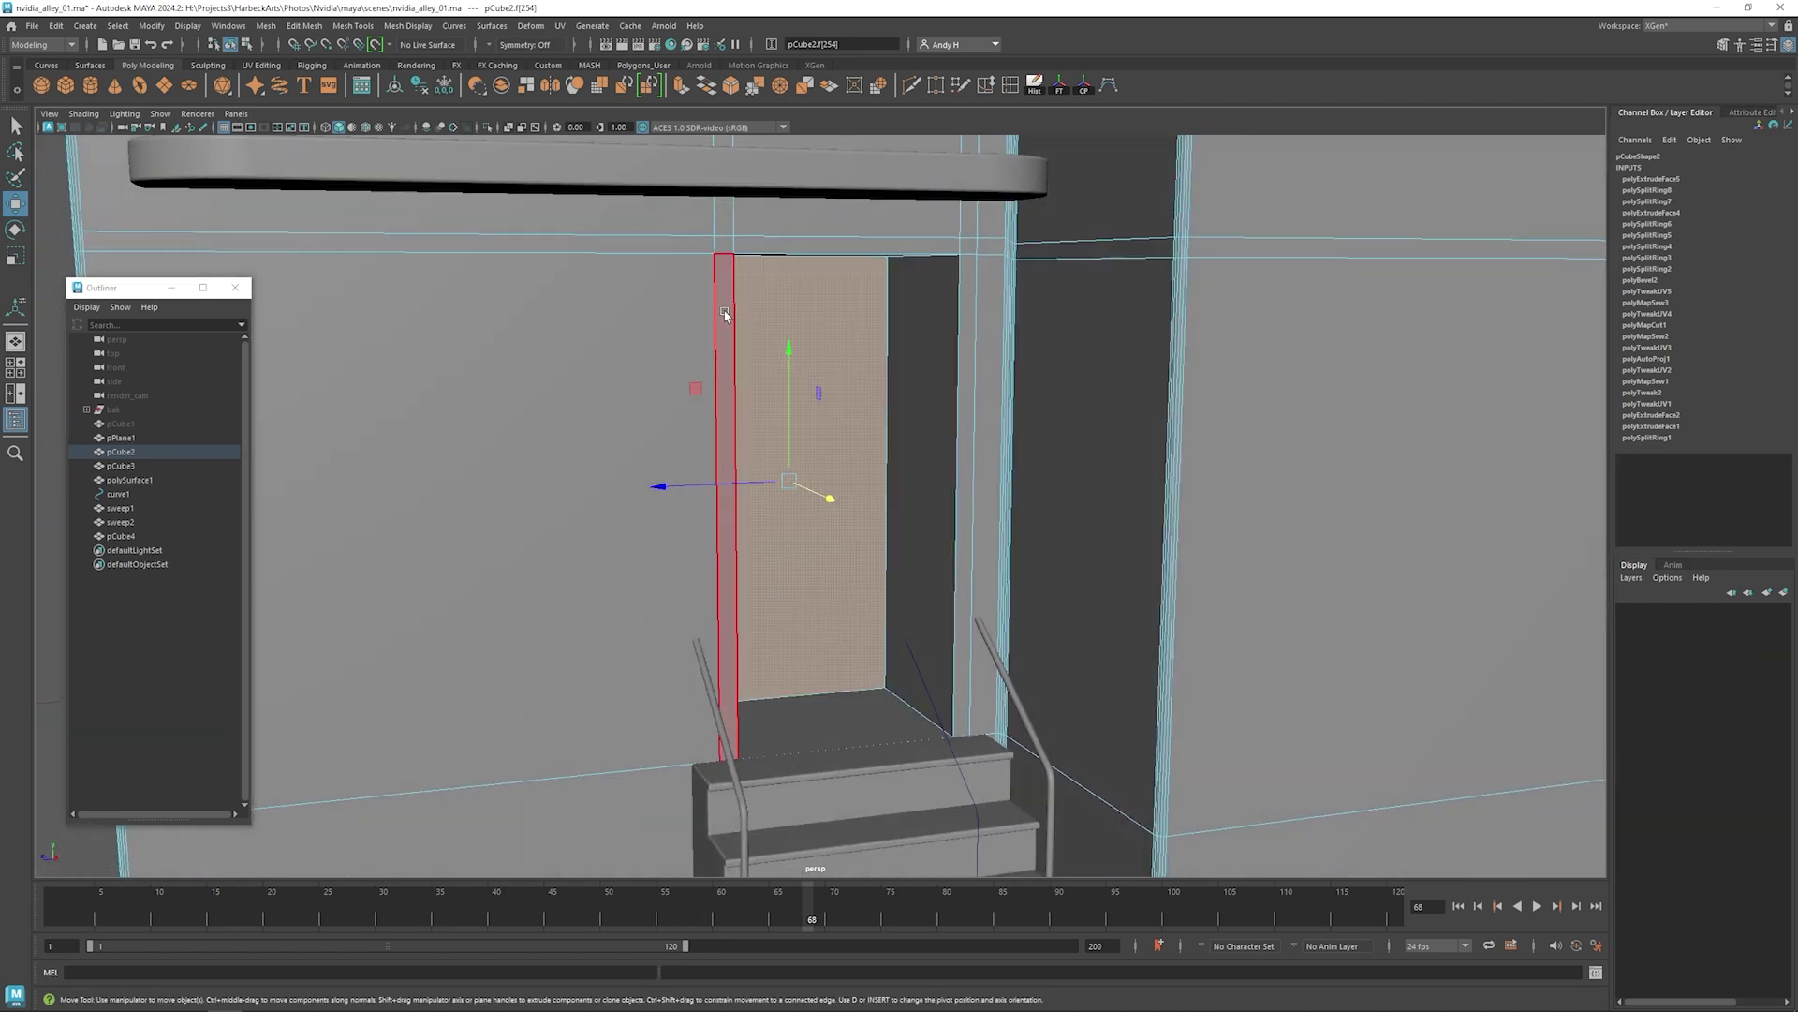
{"action": "left_click", "coordinate": [725, 313]}
{"action": "left_click", "coordinate": [725, 245], "text": "shift"}
{"action": "left_click", "coordinate": [843, 245], "text": "shift"}
{"action": "left_click", "coordinate": [968, 246], "text": "shift"}
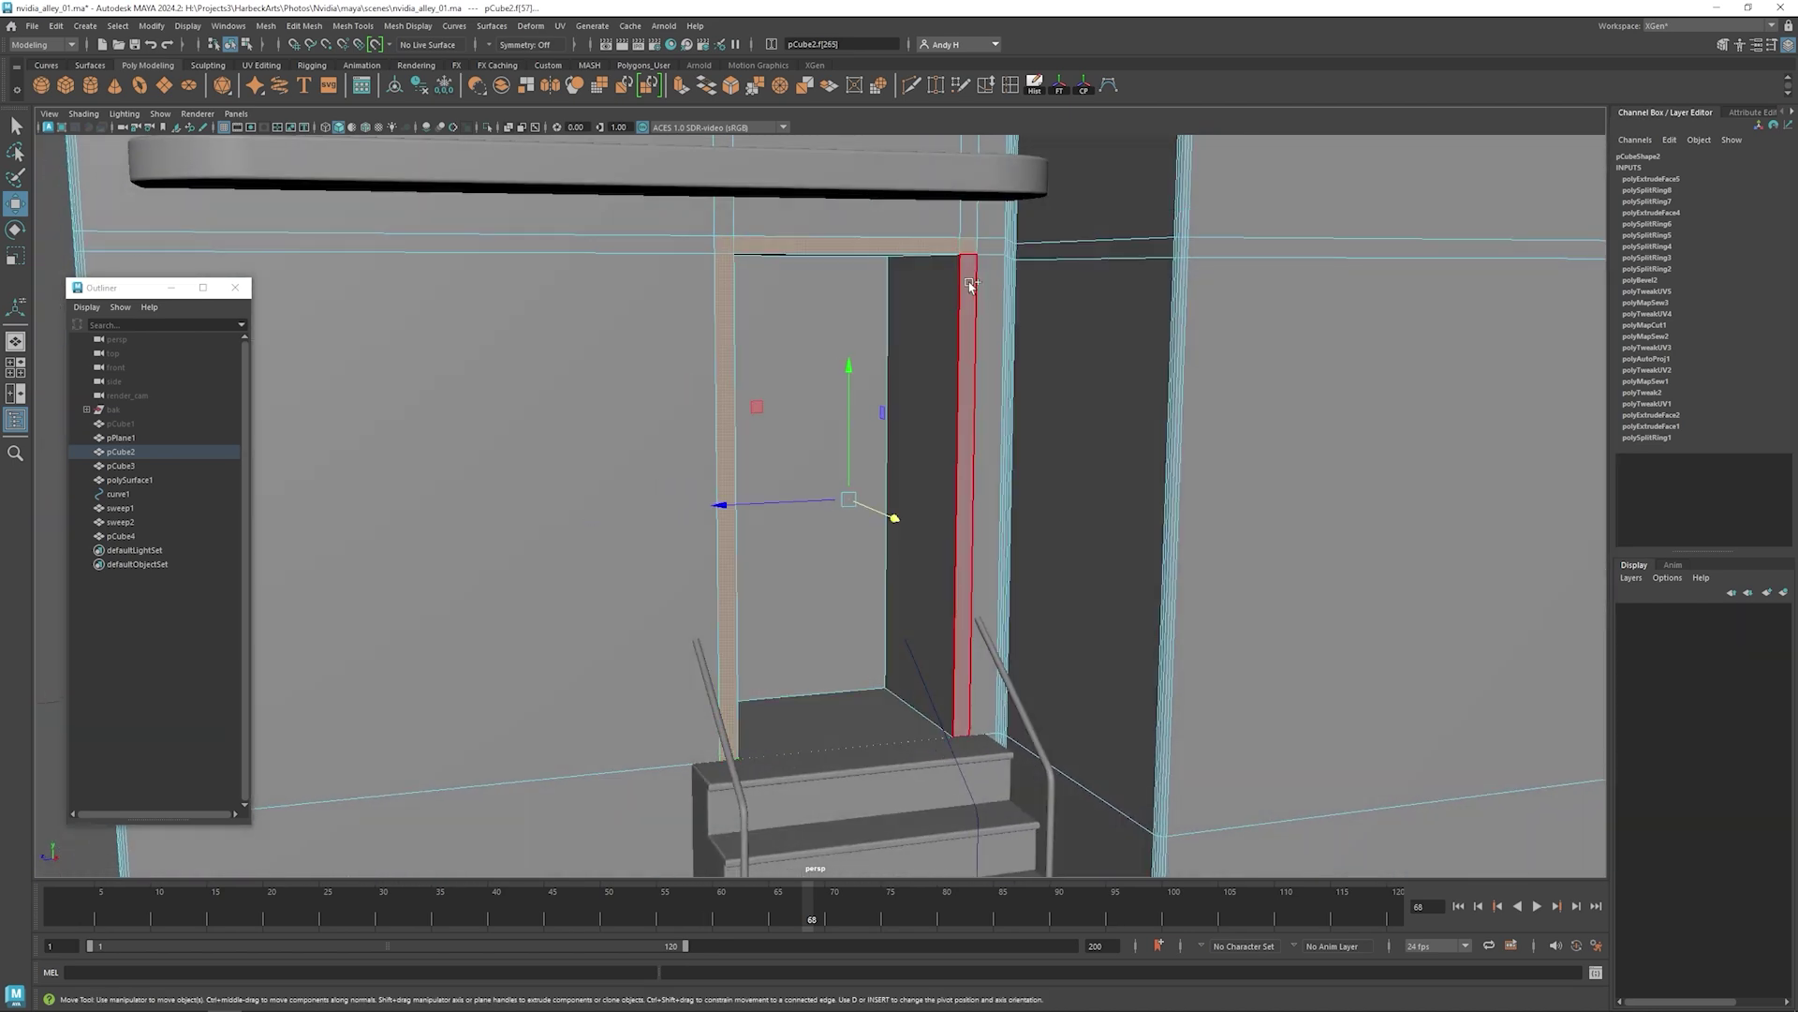
{"action": "left_click", "coordinate": [966, 309], "text": "shift"}
{"action": "left_click_drag", "start_coordinate": [1003, 393], "coordinate": [951, 370], "text": "alt"}
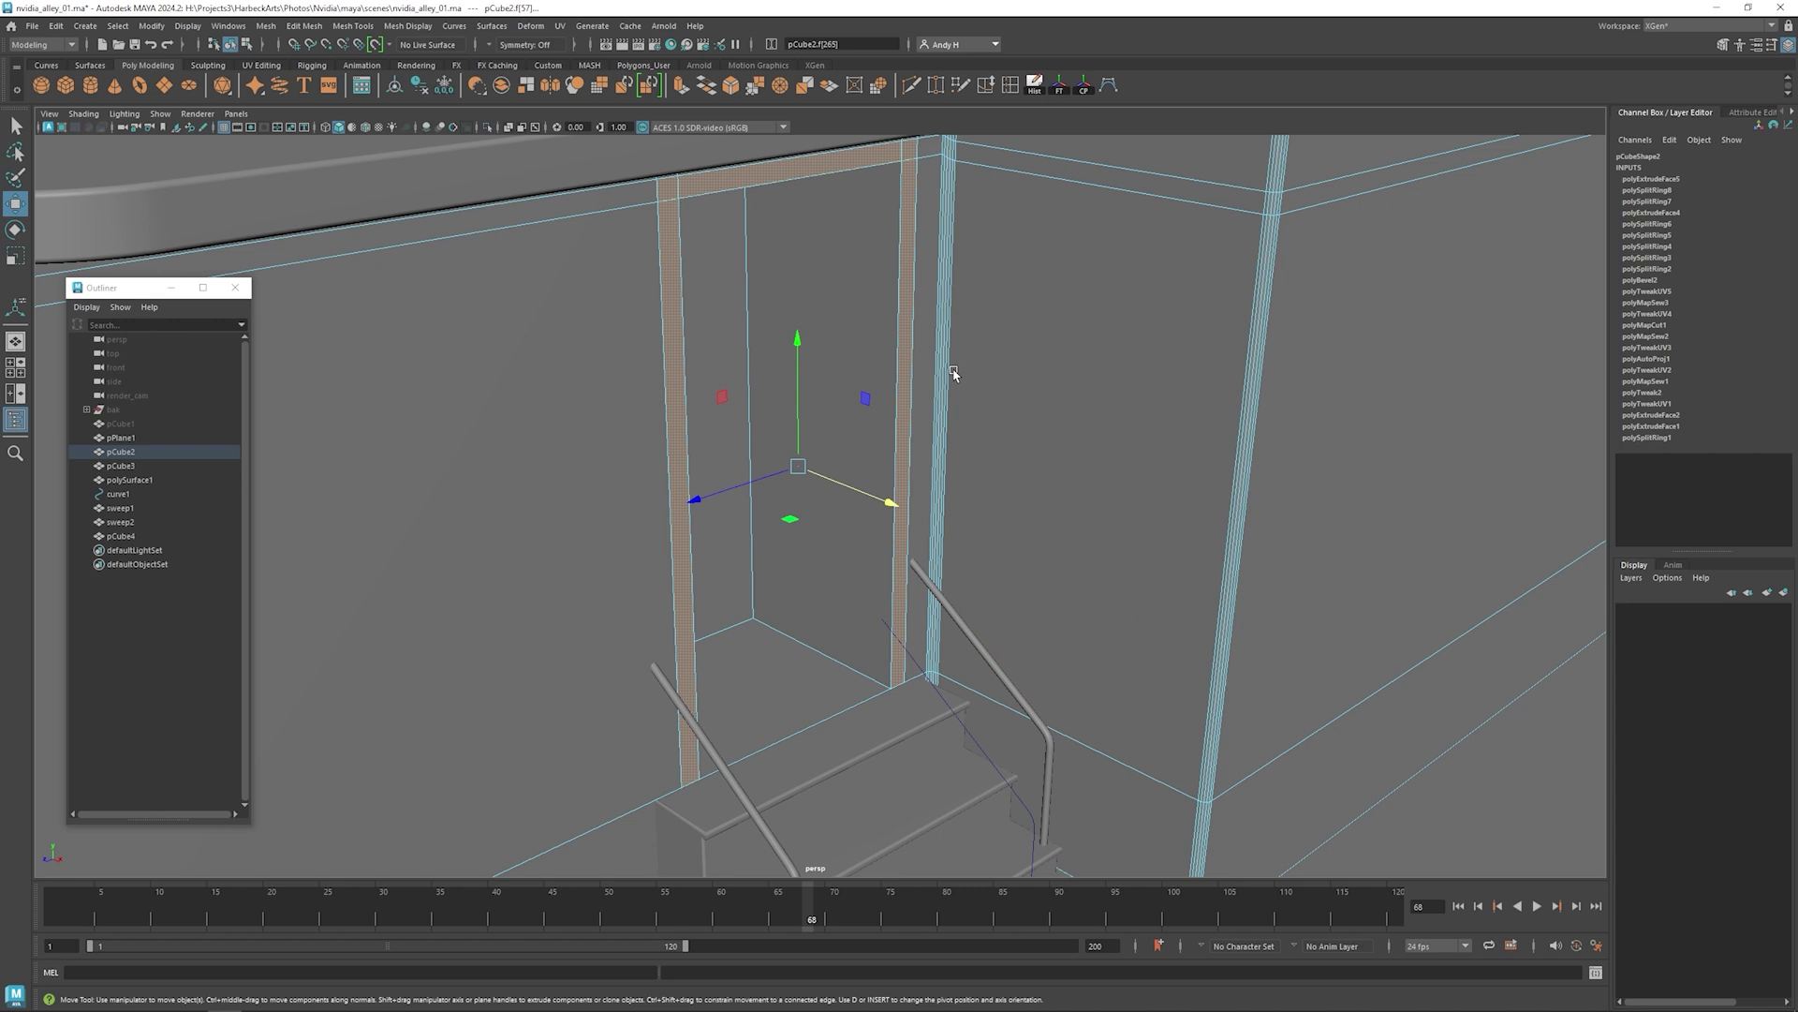
{"action": "key", "text": "ctrl+e"}
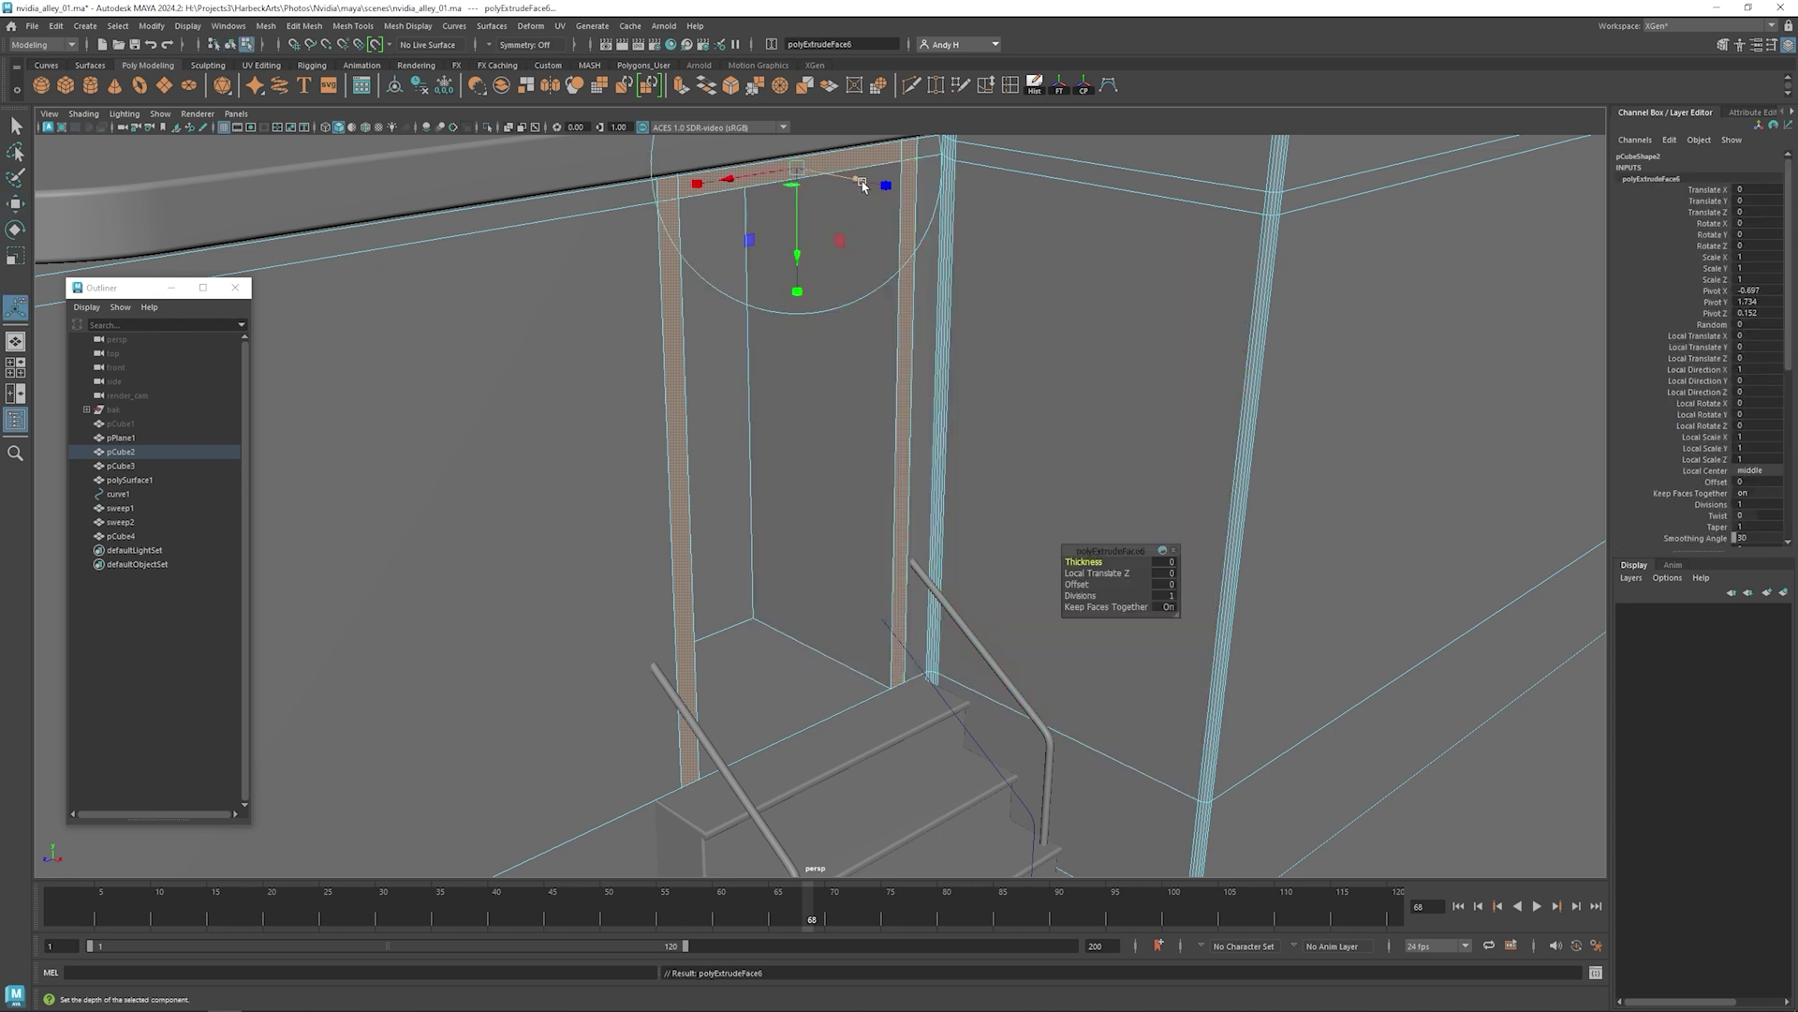
{"action": "left_click_drag", "start_coordinate": [869, 194], "coordinate": [868, 184]}
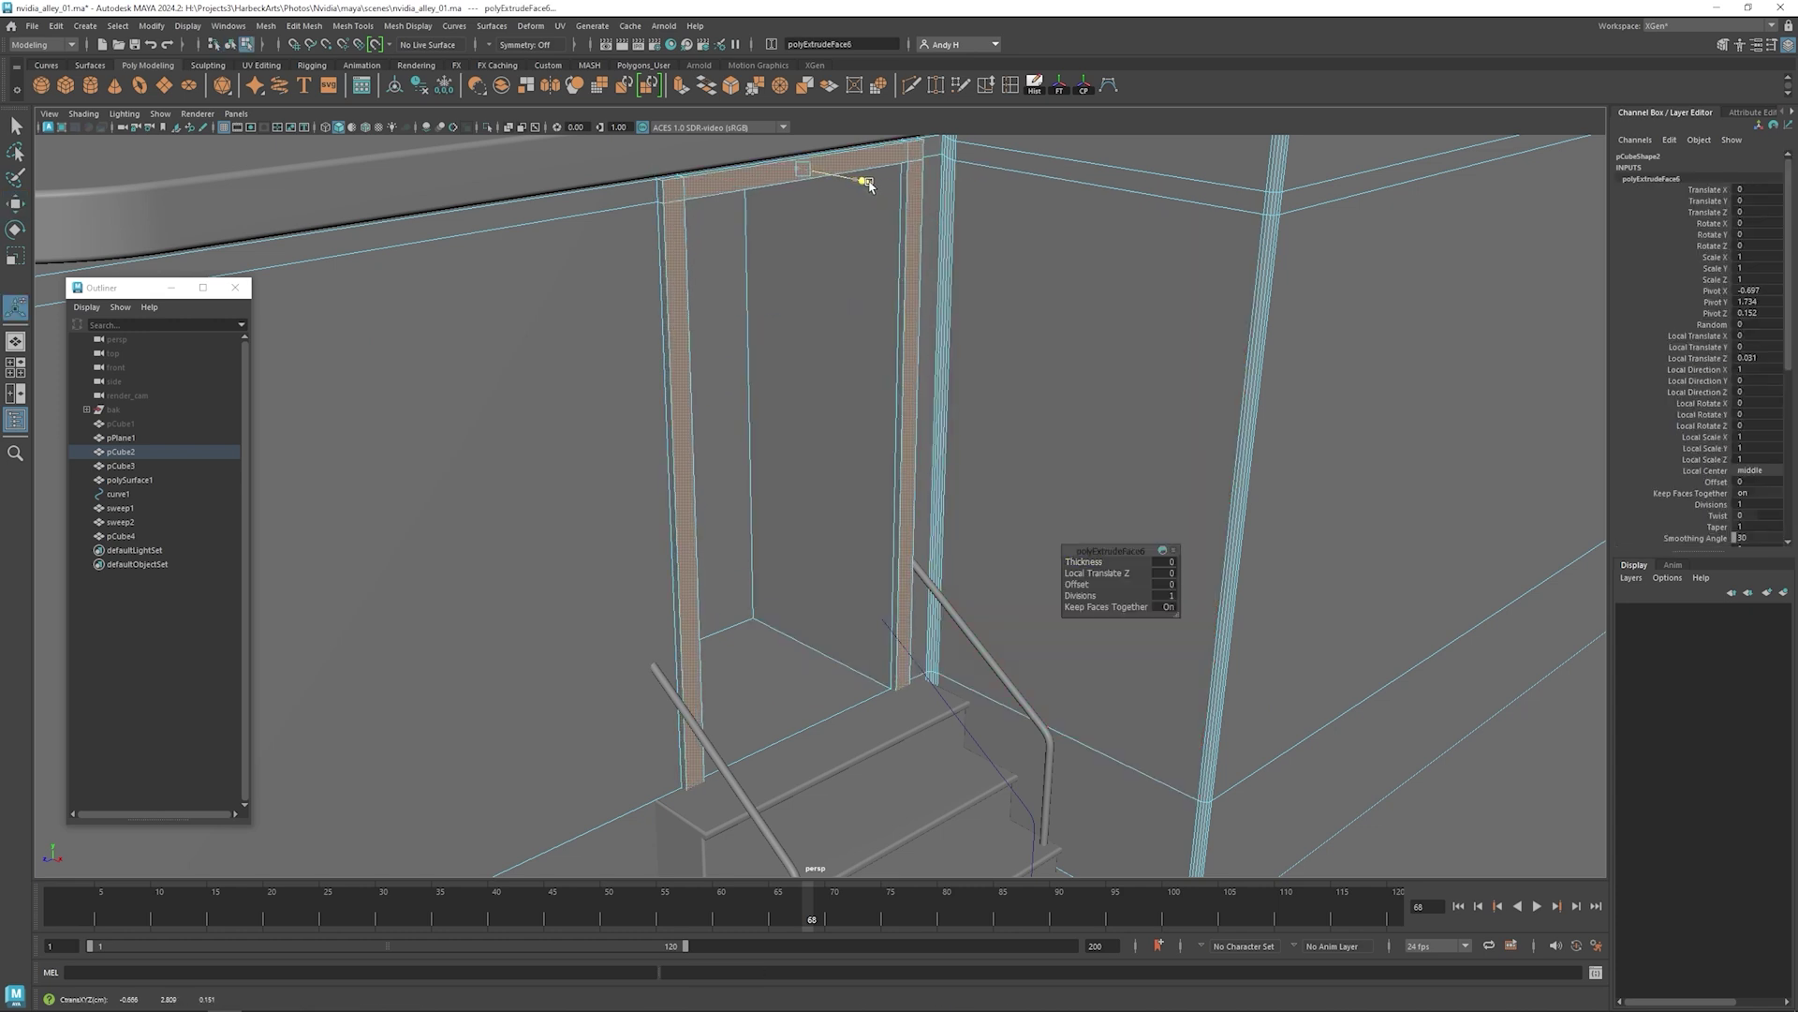
- Bevel the extruded door frame with a fraction of 0.35
{"action": "key", "text": "ctrl+b"}
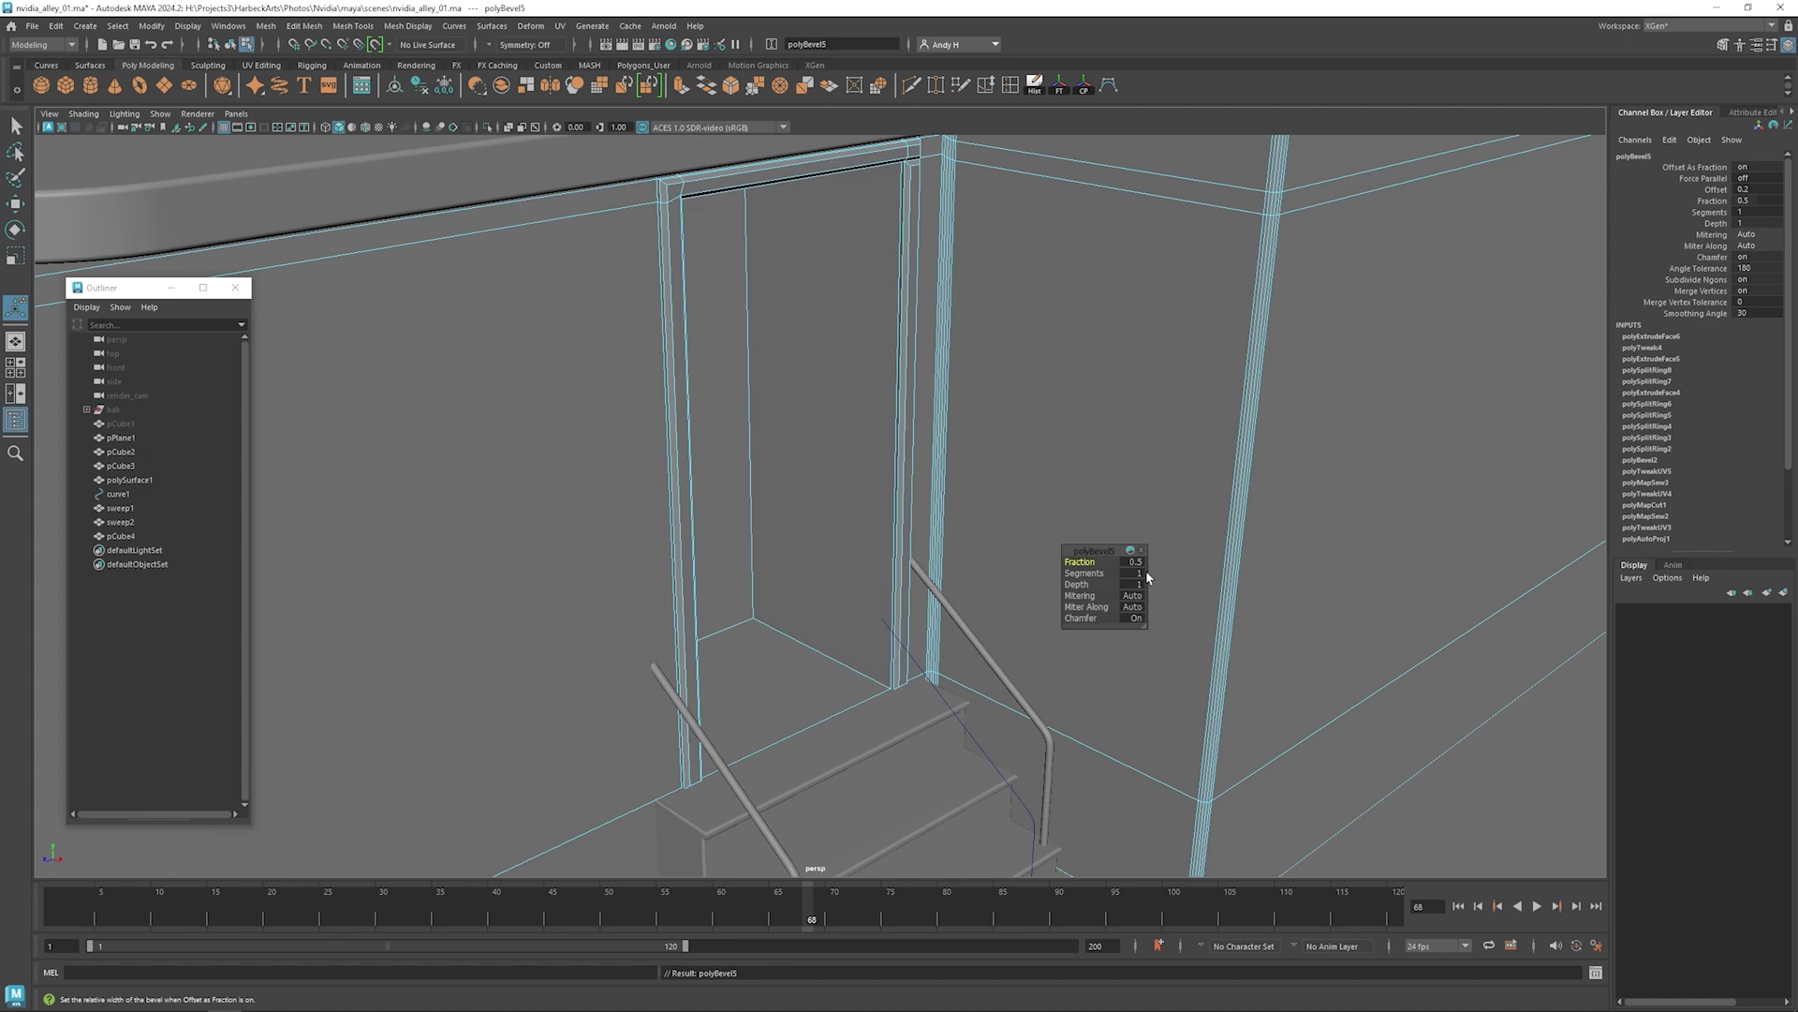
{"action": "type", "text": "0.35"}
{"action": "key", "text": "Return"}
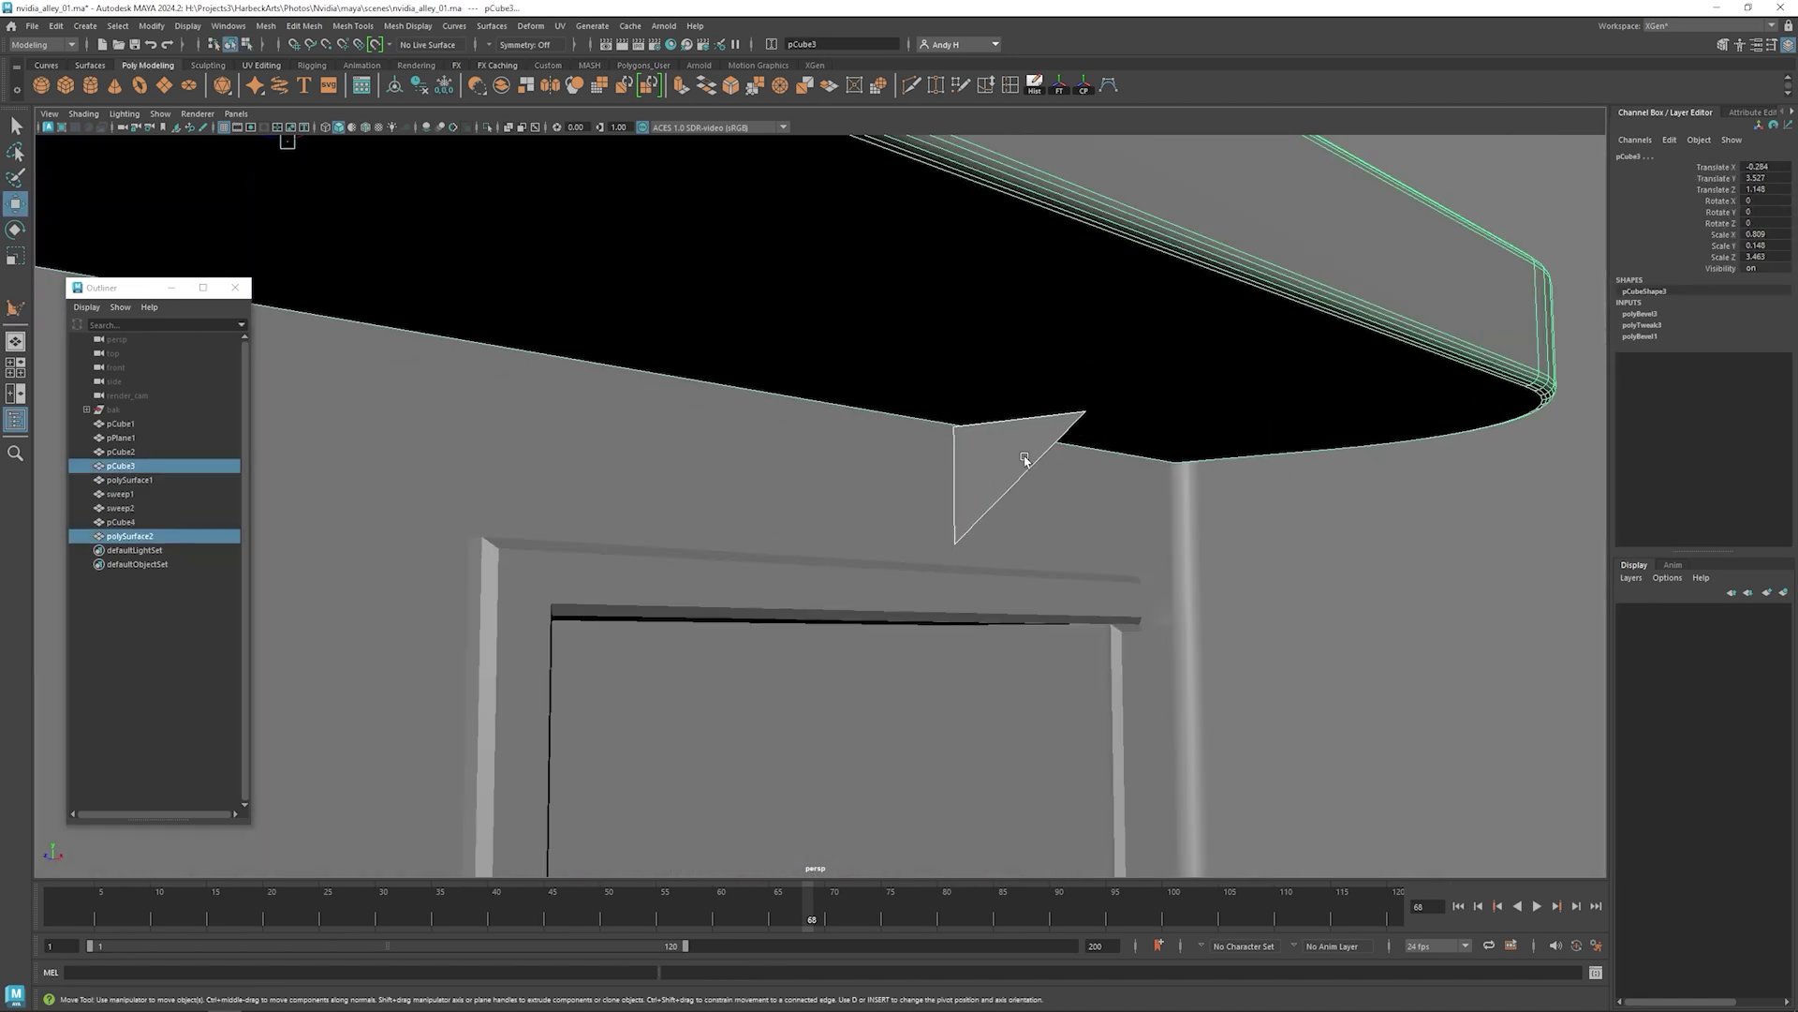
- Extrude the sloped face of the triangular canopy bracket and lengthen it along the slope using Component axis orientation
{"action": "key", "text": "F8"}
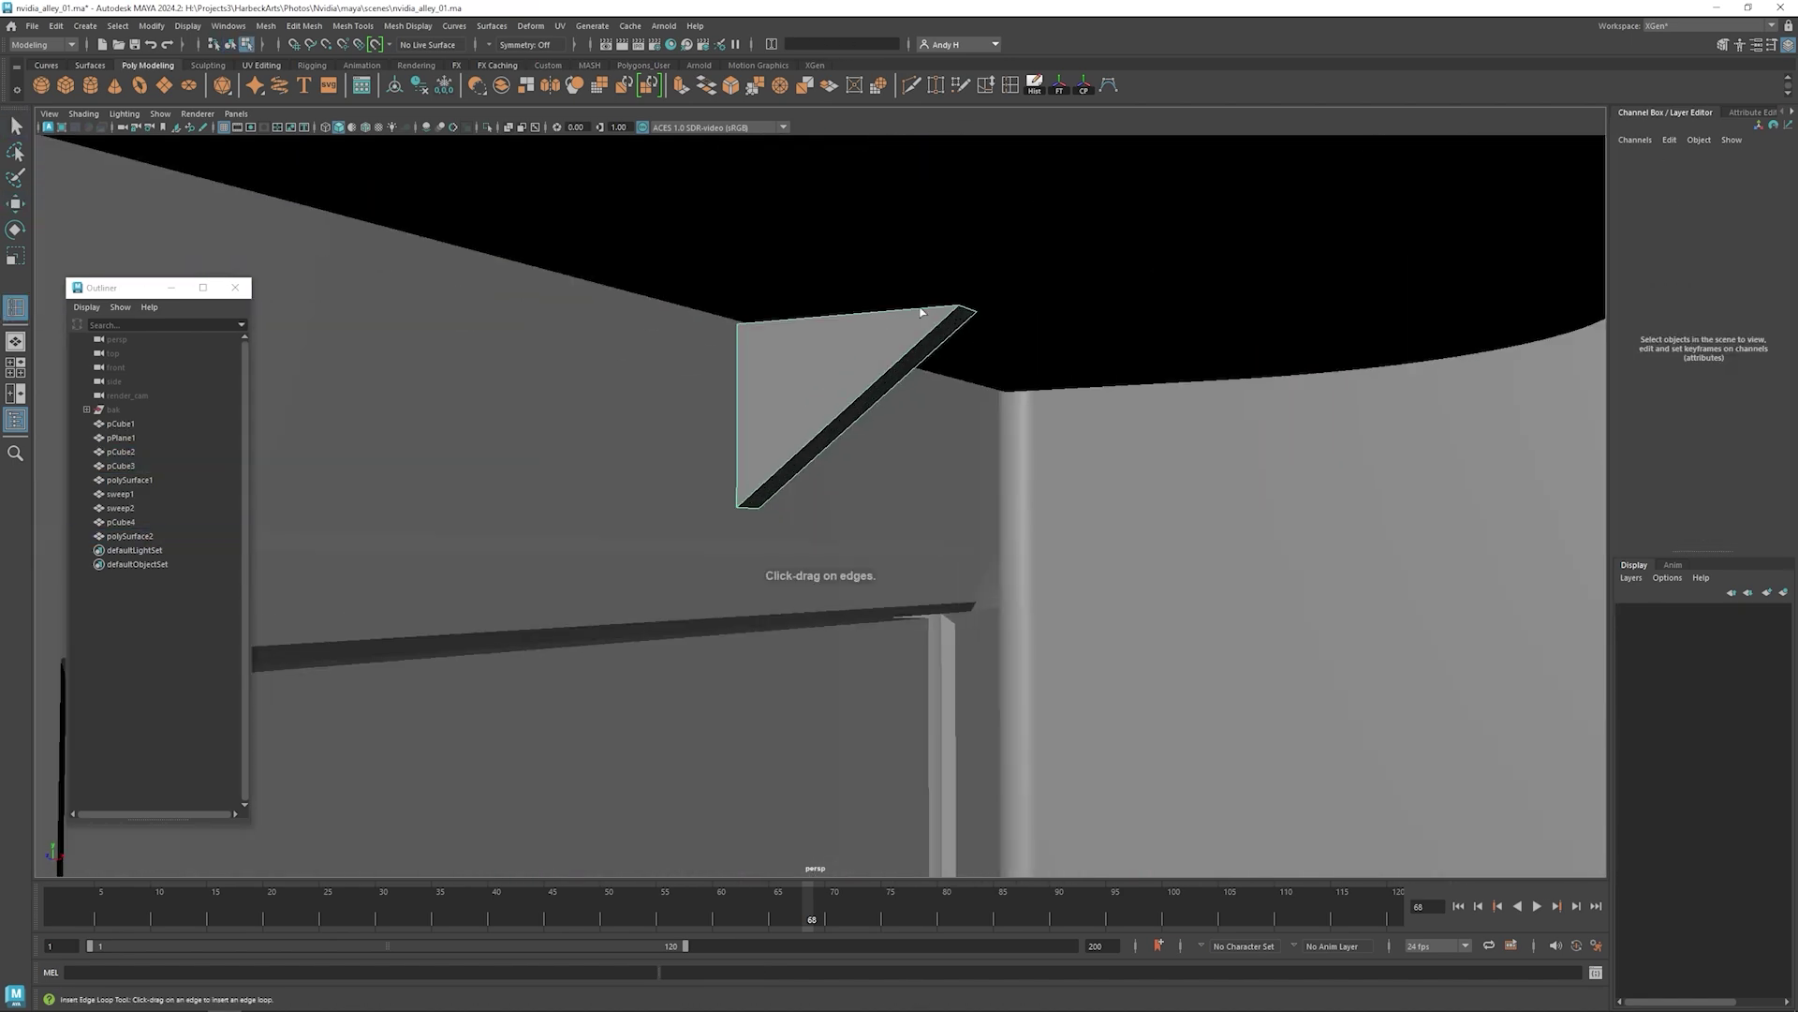
{"action": "left_click", "coordinate": [824, 447]}
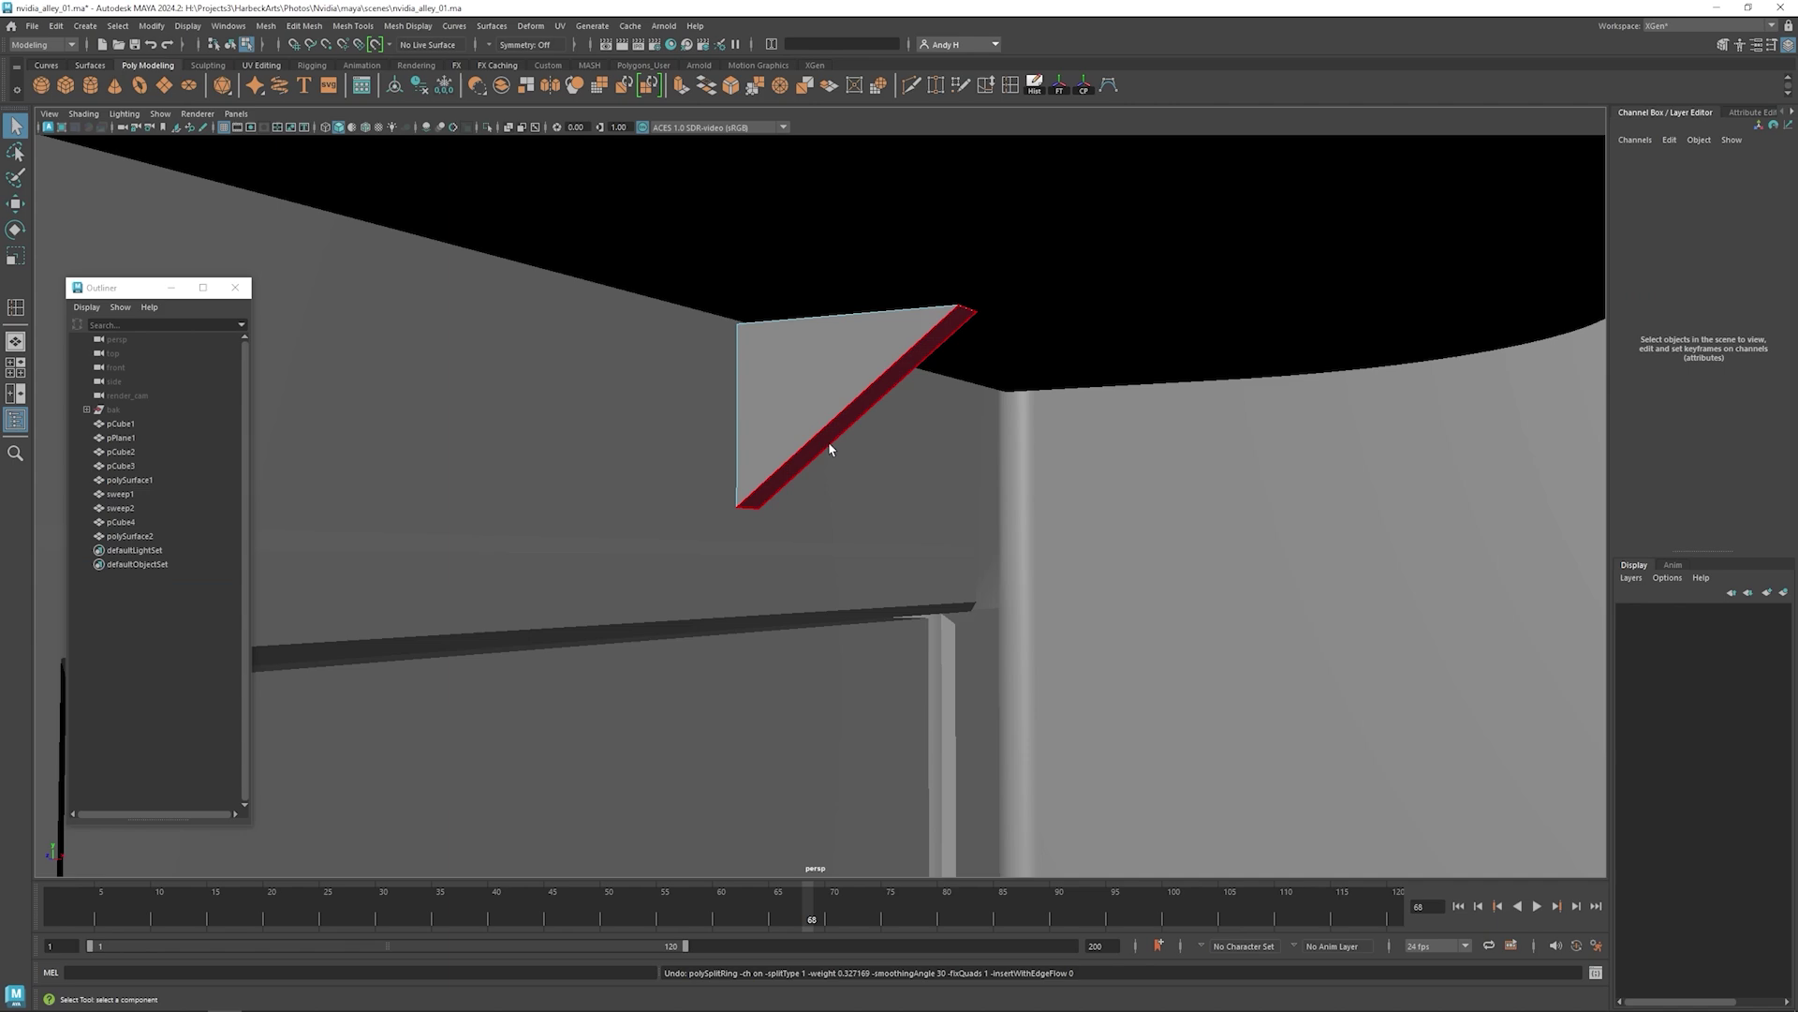
{"action": "key", "text": "ctrl+e"}
{"action": "key", "text": "r"}
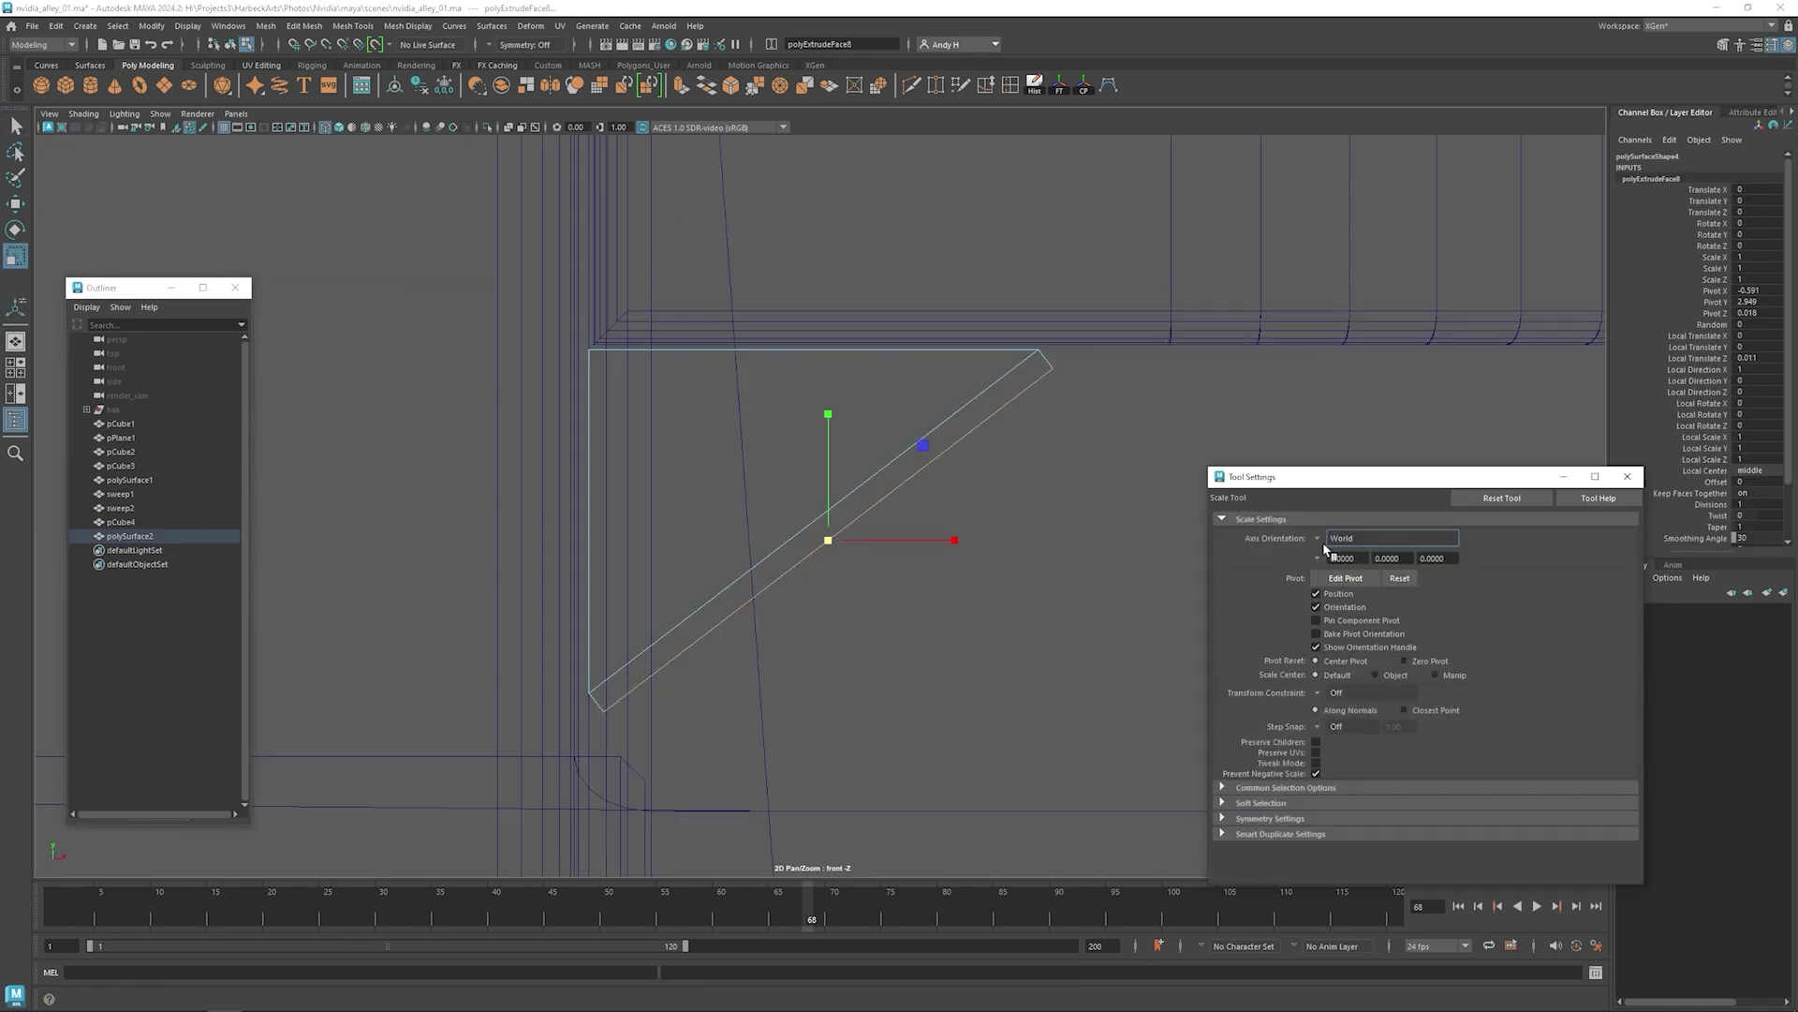
{"action": "left_click", "coordinate": [1339, 546]}
{"action": "left_click", "coordinate": [1340, 586]}
{"action": "left_click_drag", "start_coordinate": [928, 464], "coordinate": [939, 455]}
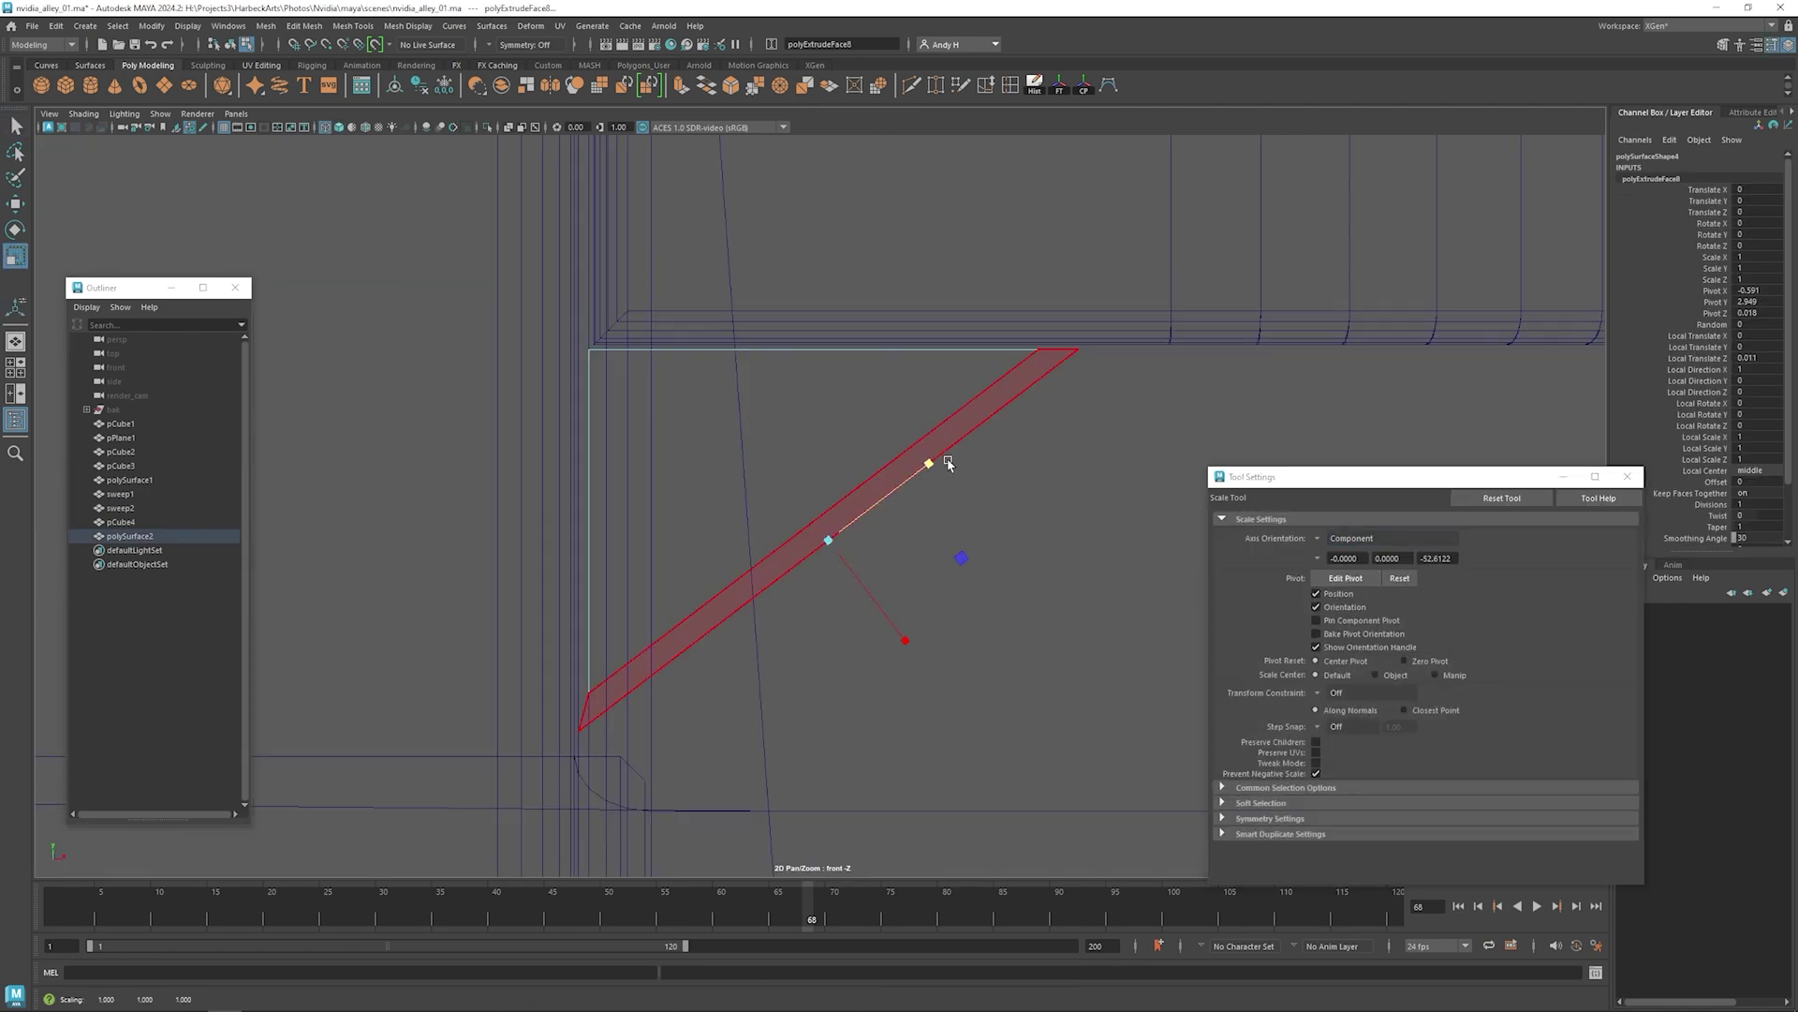
- Align the lower corner vertices of the bracket's sloped strip with its wall edge and widen the strip into a flange
{"action": "key", "text": "F9"}
{"action": "left_click_drag", "start_coordinate": [560, 711], "coordinate": [600, 750]}
{"action": "key", "text": "w"}
{"action": "left_click_drag", "start_coordinate": [579, 731], "coordinate": [592, 728]}
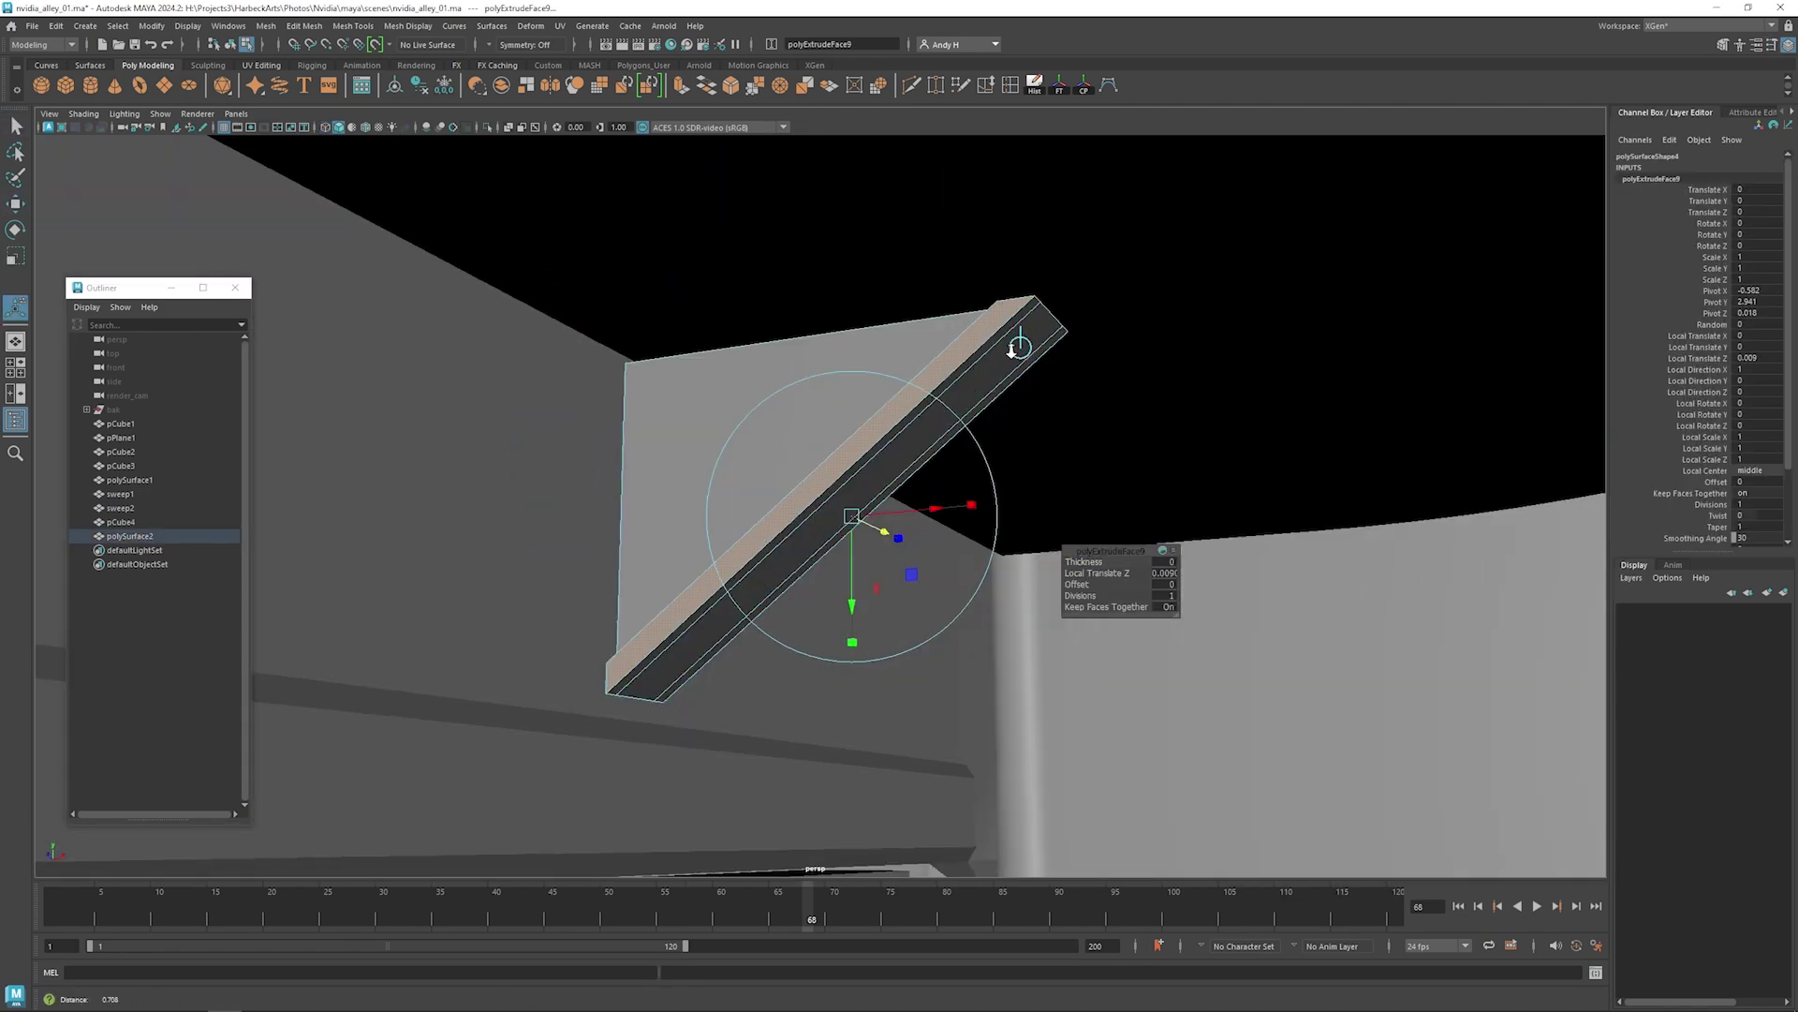
{"action": "key", "text": "r"}
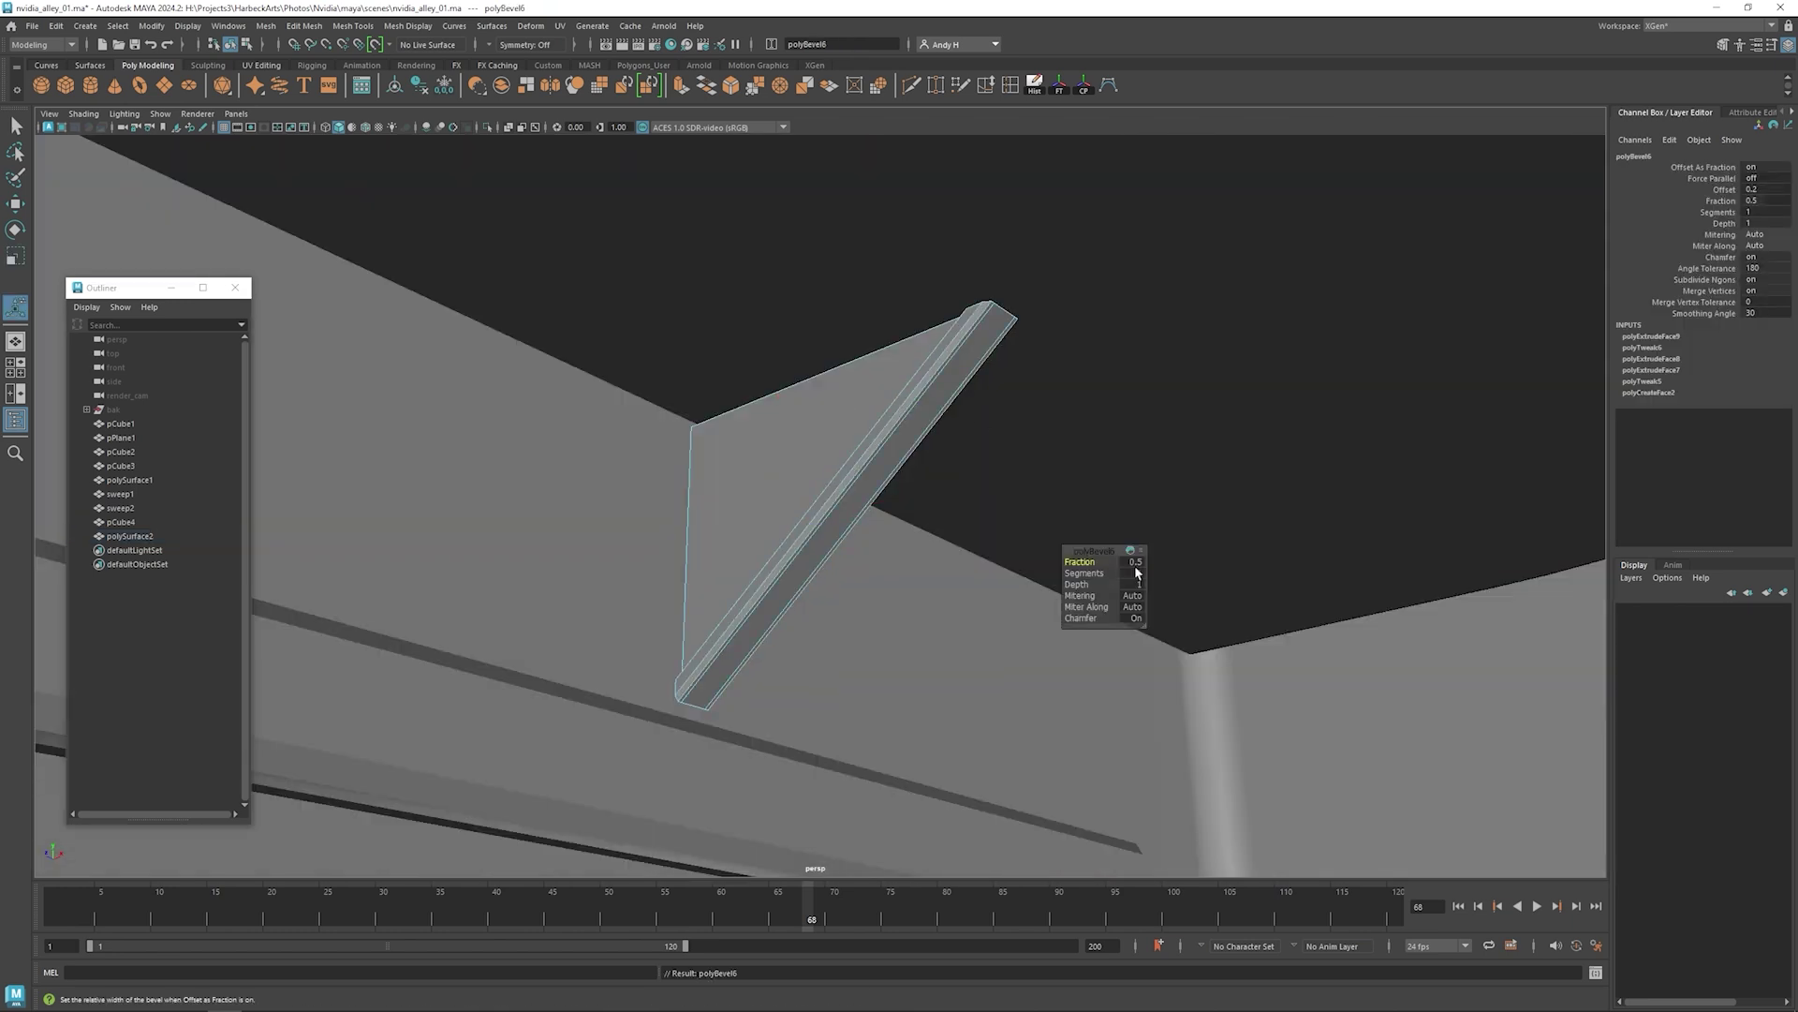
- Return to object selection and draw a CV curve rising from the ground by the steps to the canopy in the front view
{"action": "key", "text": "F8"}
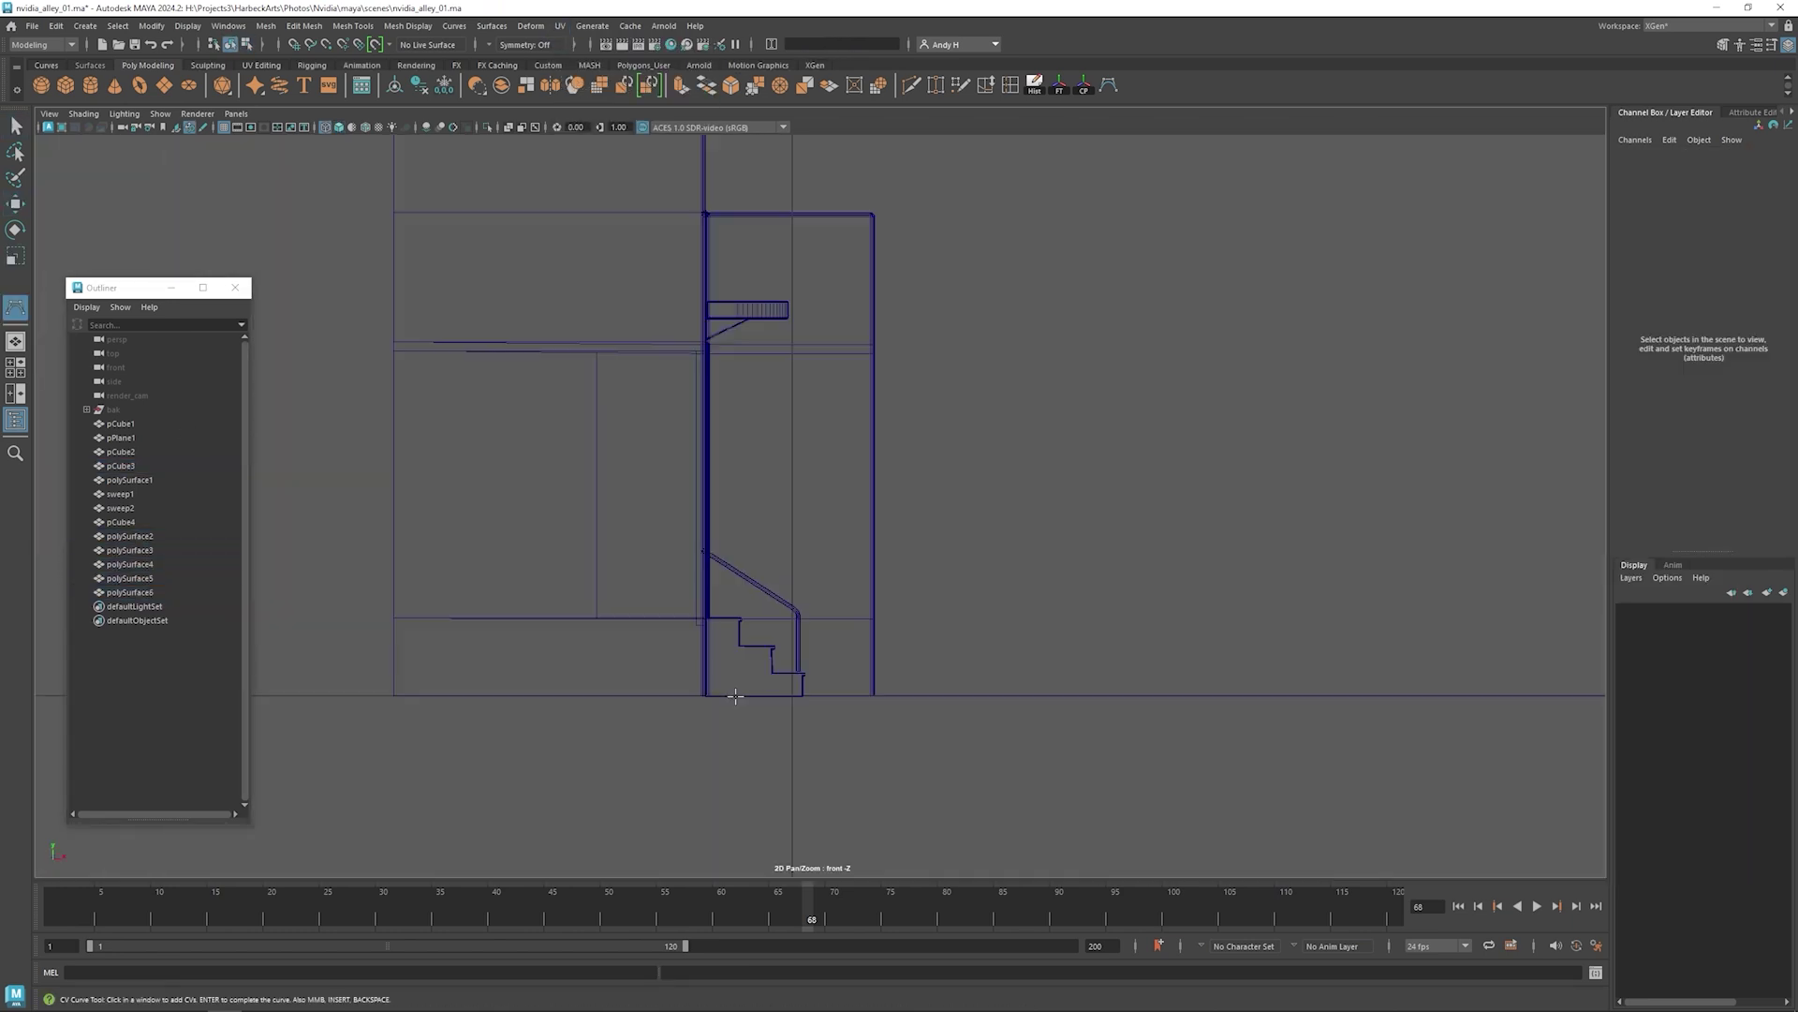
{"action": "left_click", "coordinate": [744, 307]}
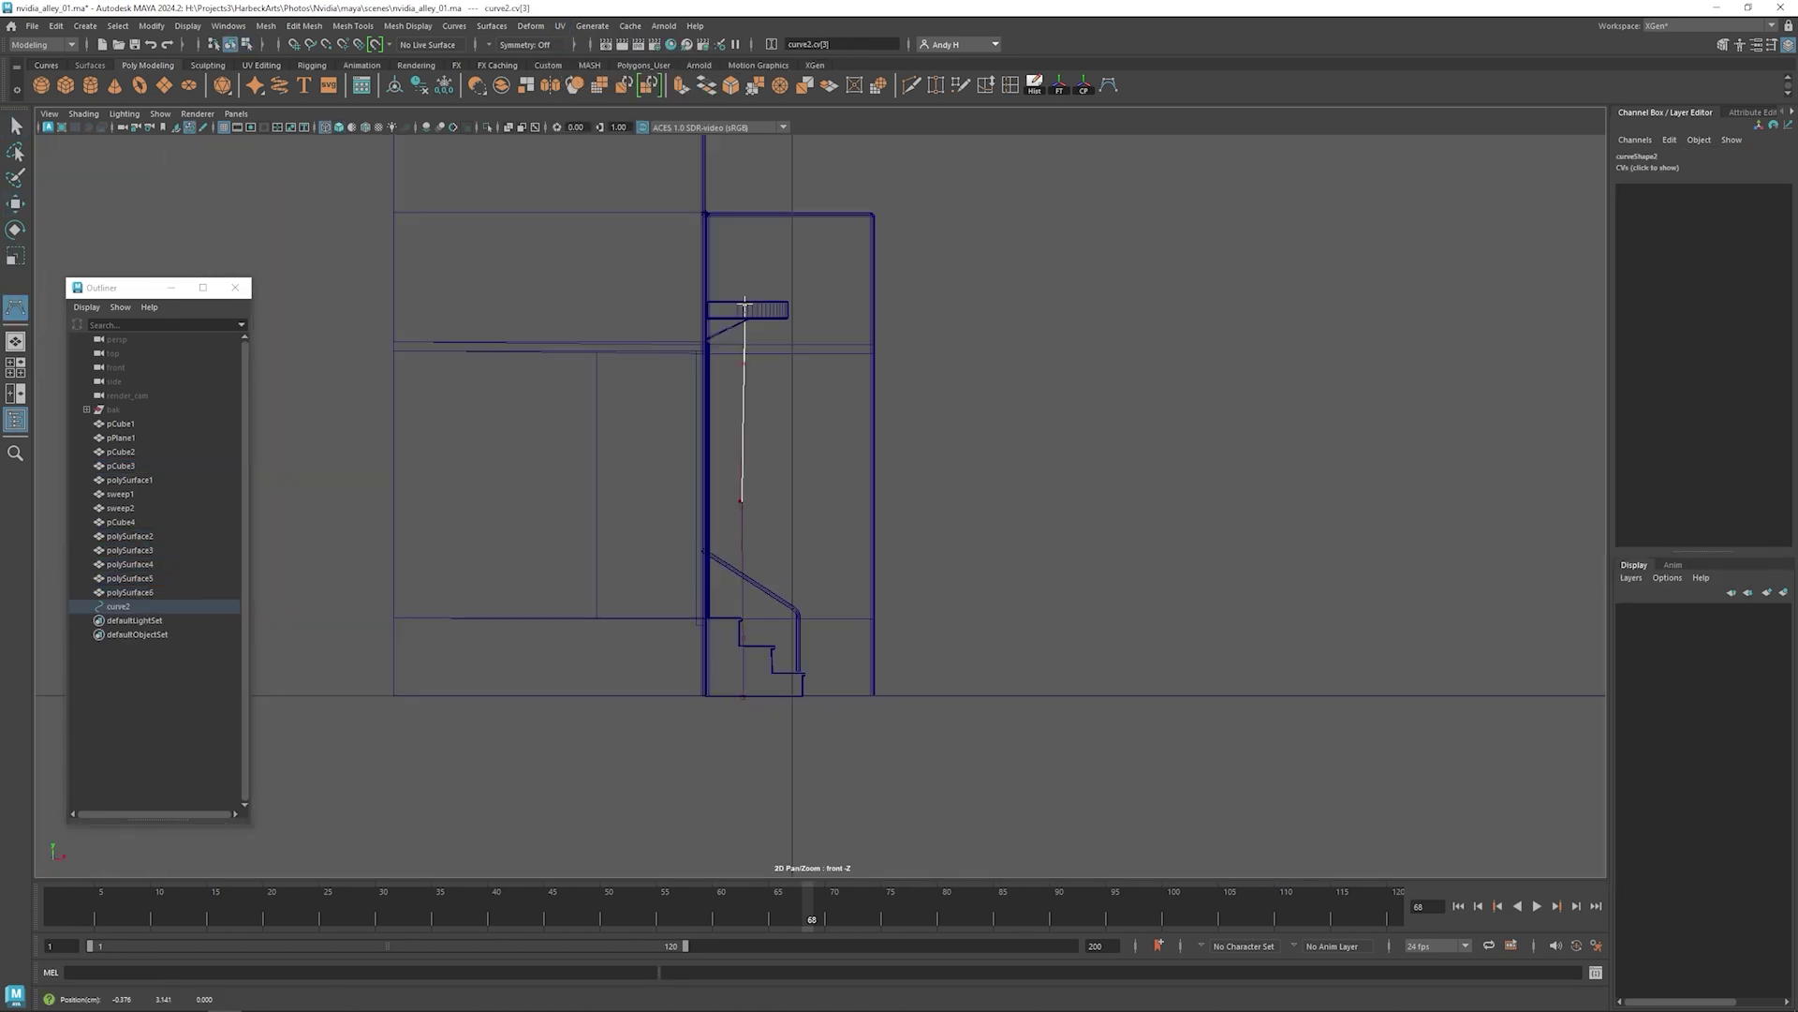
{"action": "key", "text": "Return"}
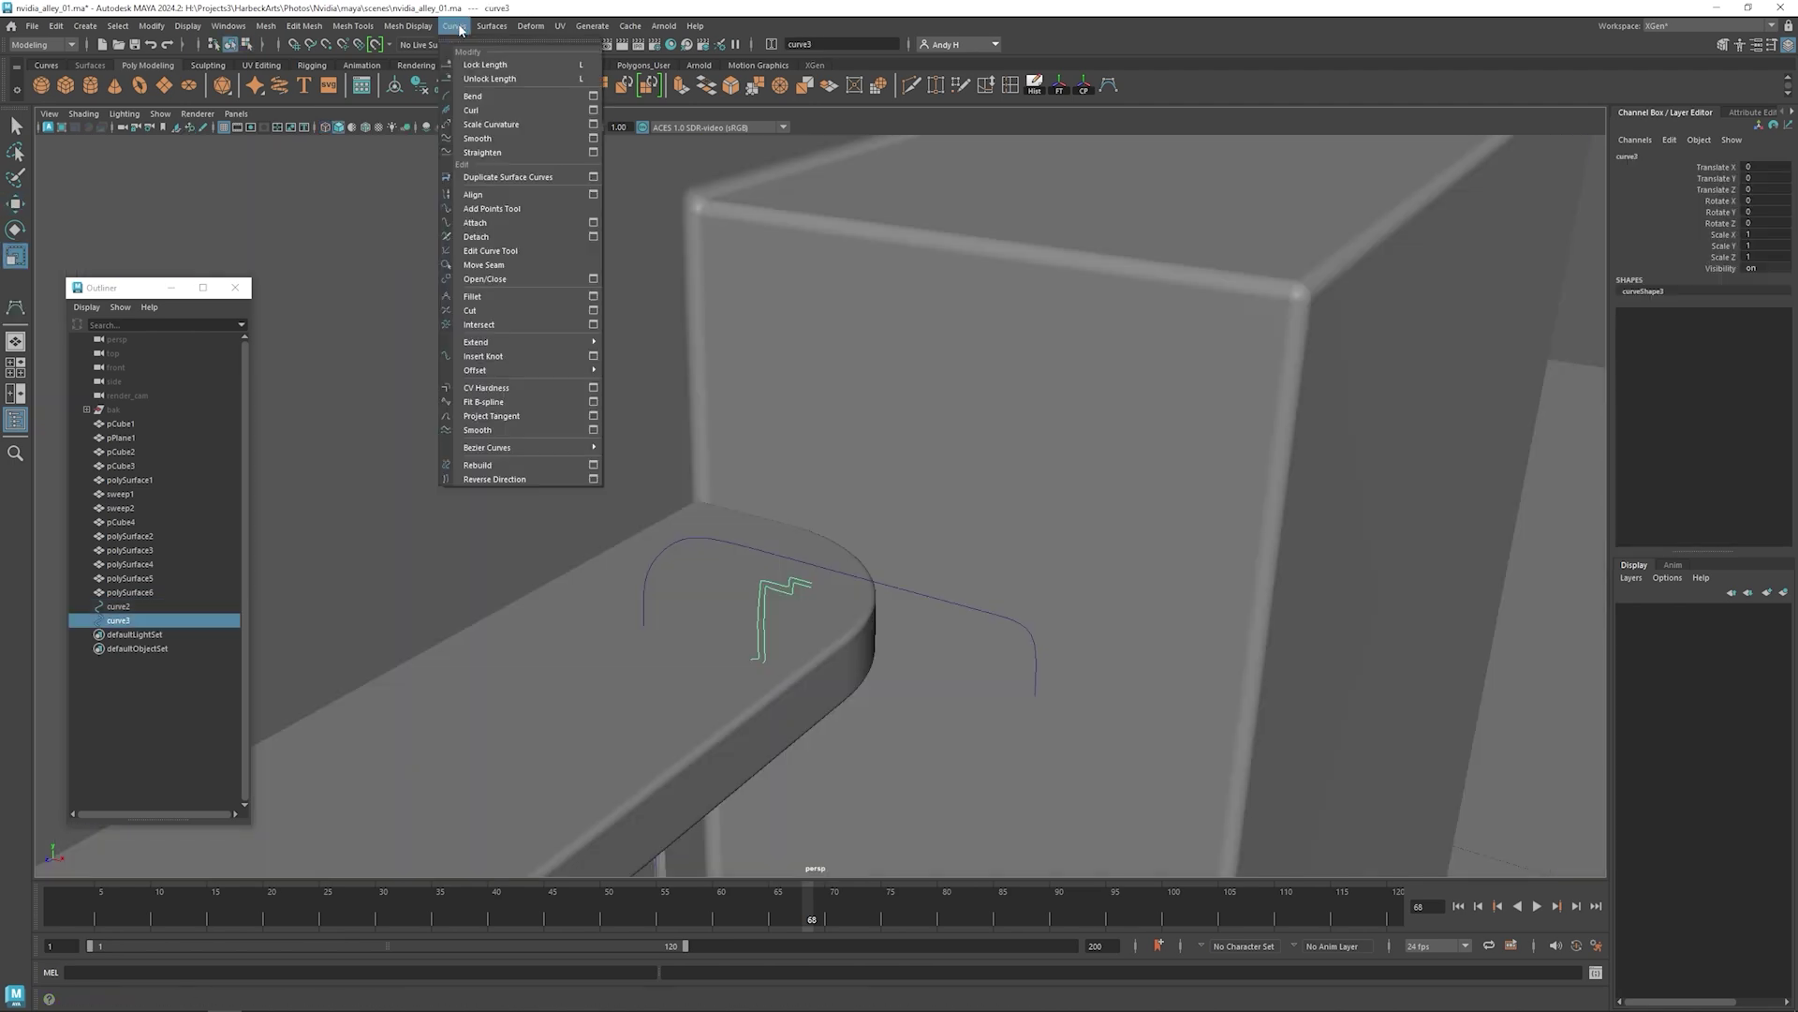
- Revolve the lamp profile curve into a bell-shaped lamp and convert the surface to a polygon mesh
{"action": "left_click", "coordinate": [524, 80]}
{"action": "mouse_move", "coordinate": [1168, 430]}
{"action": "left_mouse_down", "text": "alt"}
{"action": "mouse_move", "coordinate": [1172, 329]}
{"action": "mouse_move", "coordinate": [1251, 332]}
{"action": "left_mouse_up", "text": "alt"}
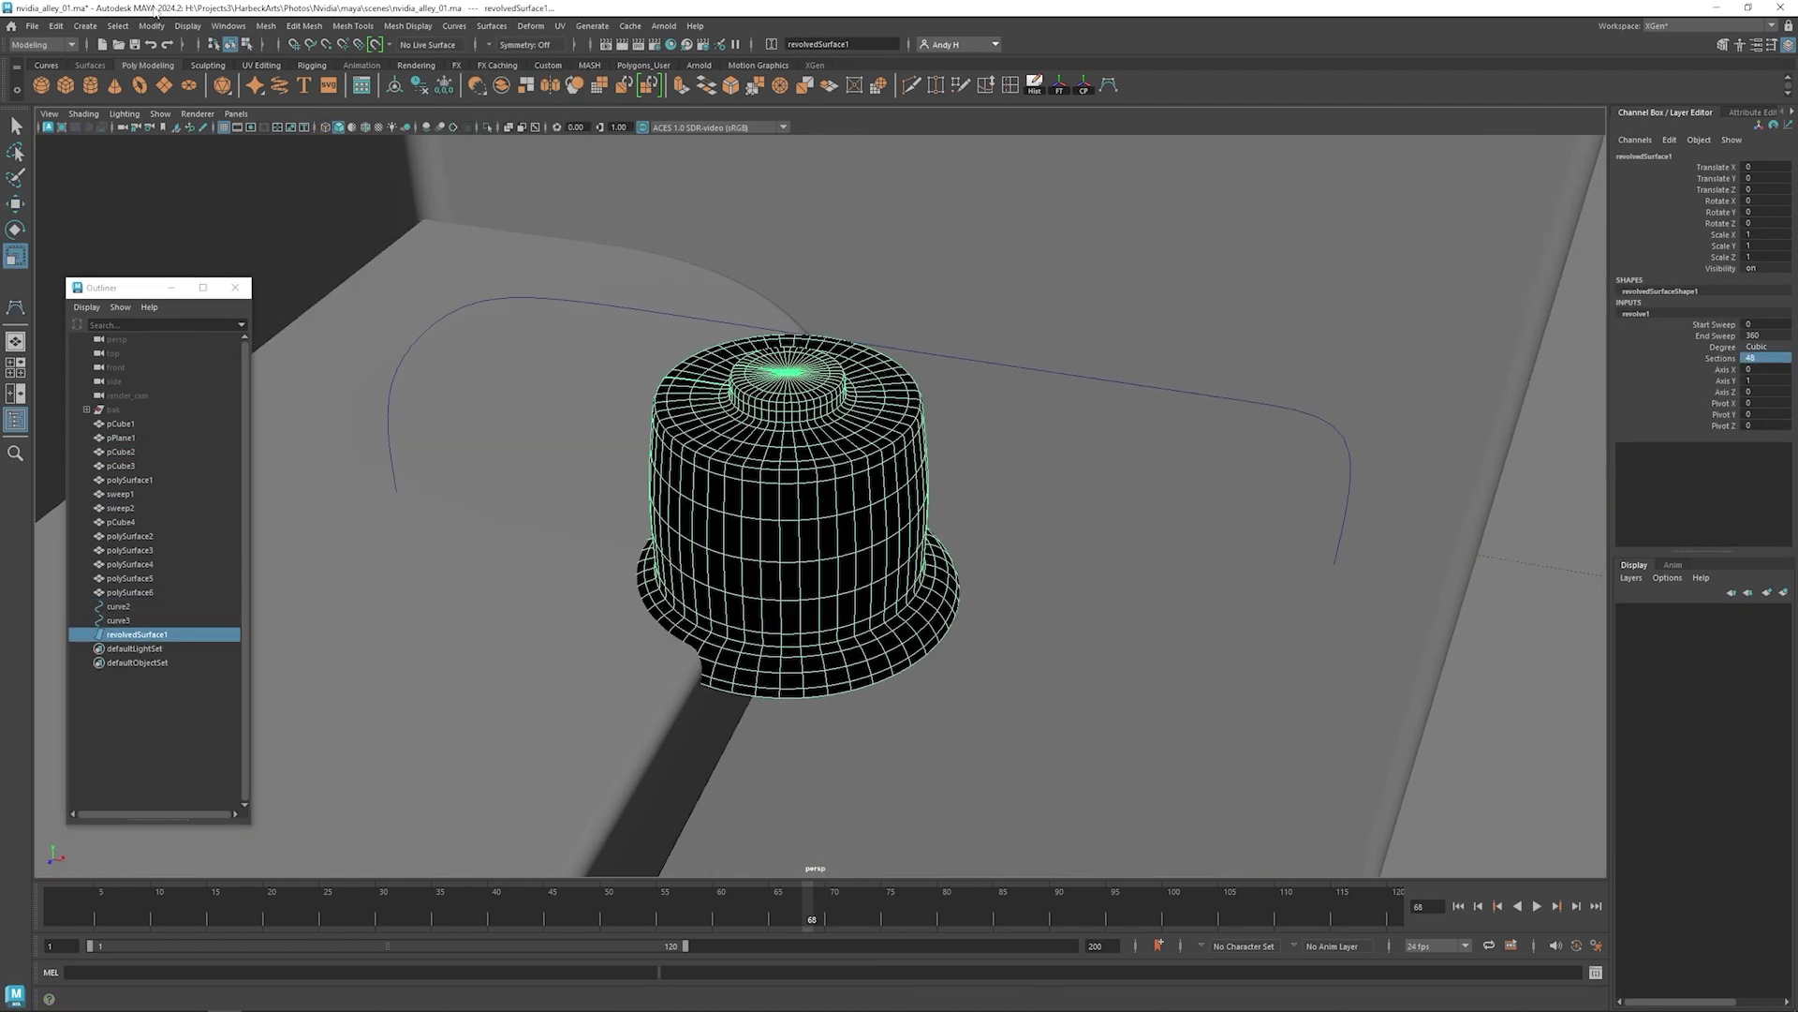
{"action": "left_click", "coordinate": [152, 26]}
{"action": "left_click", "coordinate": [374, 356]}
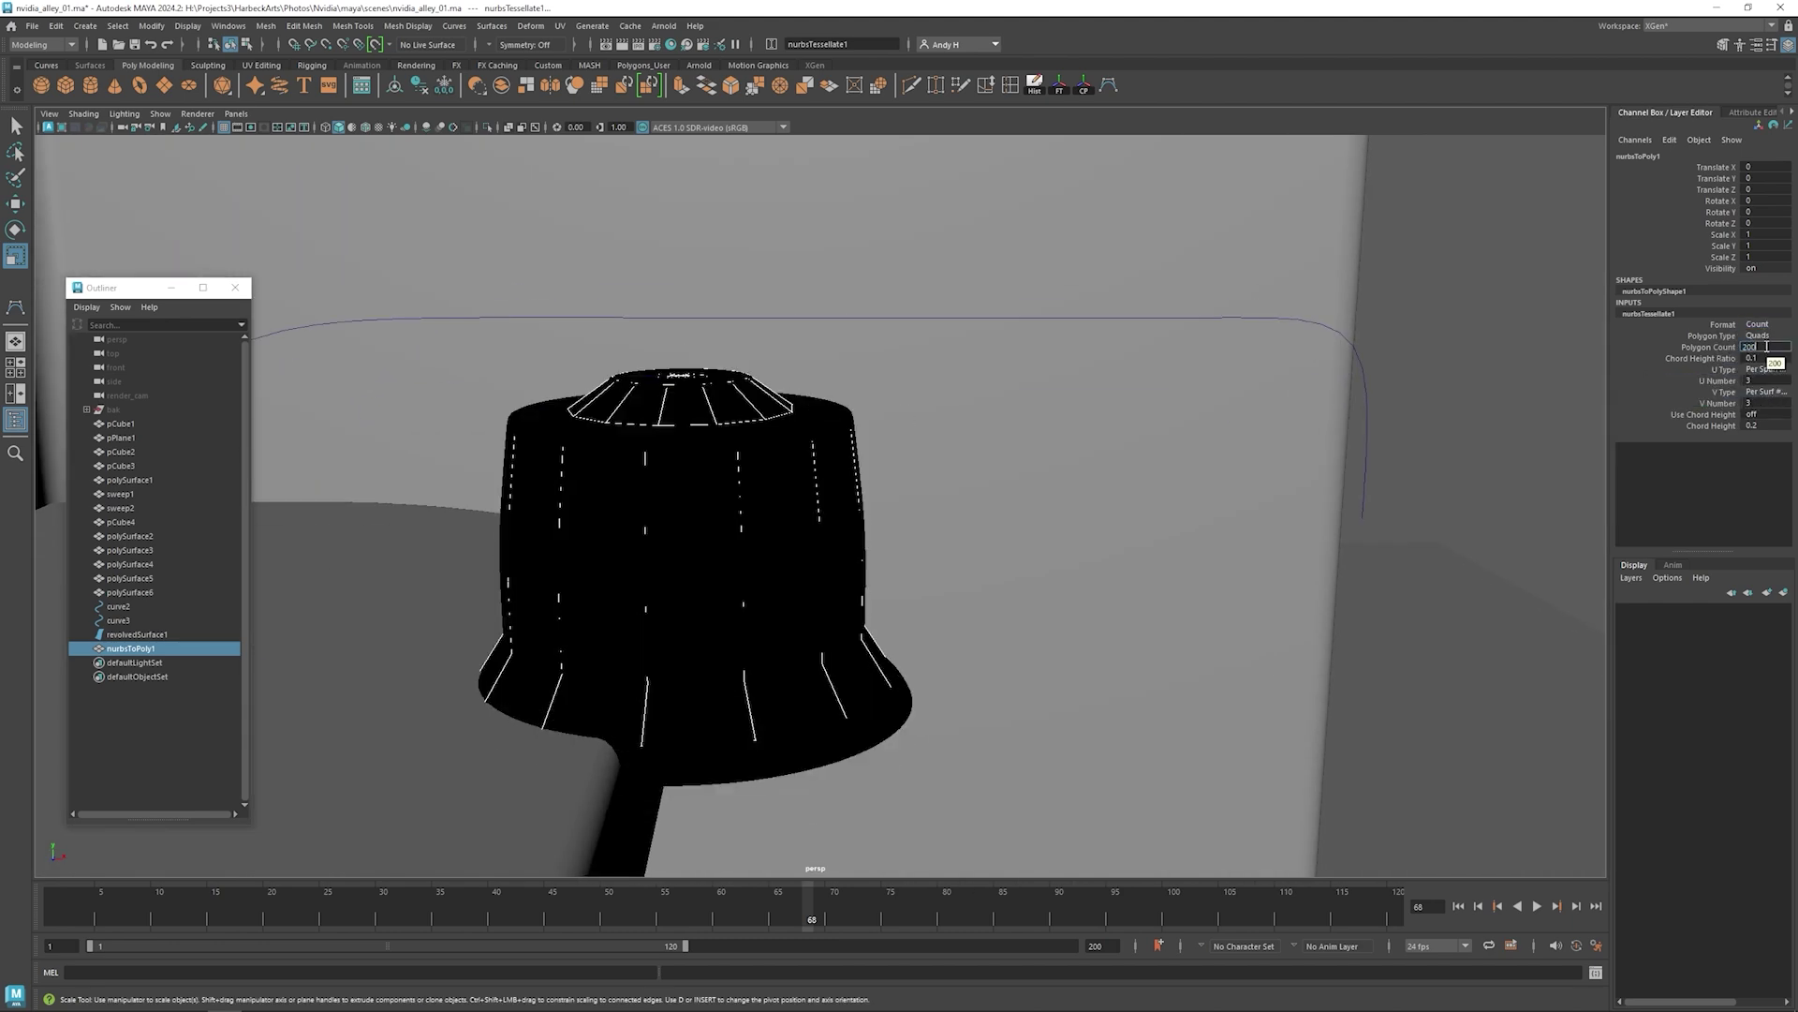
- Hide the original revolved surface and set the lamp mesh's tessellation to General format with Per Span U and V types and a number of 1
{"action": "key", "text": "ctrl+h"}
{"action": "left_click", "coordinate": [1651, 313]}
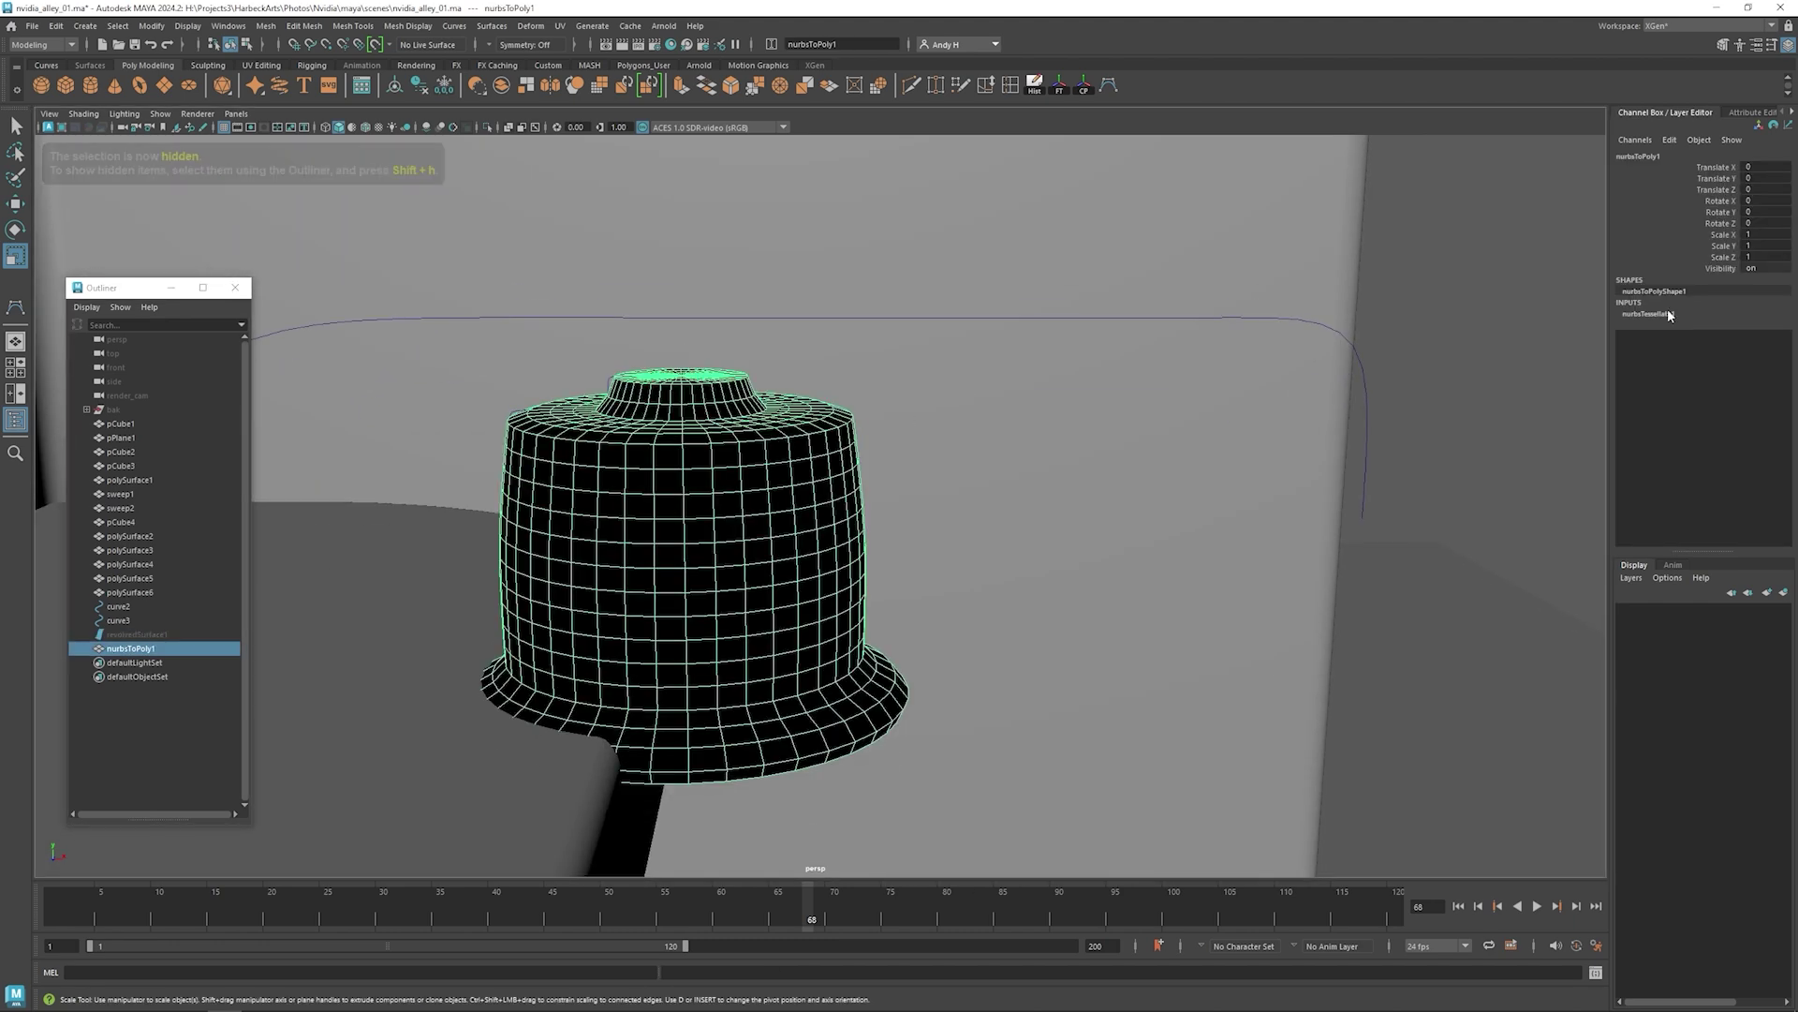
{"action": "left_click", "coordinate": [1668, 316]}
{"action": "left_click", "coordinate": [1761, 346]}
{"action": "left_click", "coordinate": [1761, 369]}
{"action": "left_click", "coordinate": [1761, 324]}
{"action": "left_click", "coordinate": [1751, 363]}
{"action": "left_click", "coordinate": [1758, 369]}
{"action": "left_click", "coordinate": [1758, 403]}
{"action": "left_click", "coordinate": [1765, 346]}
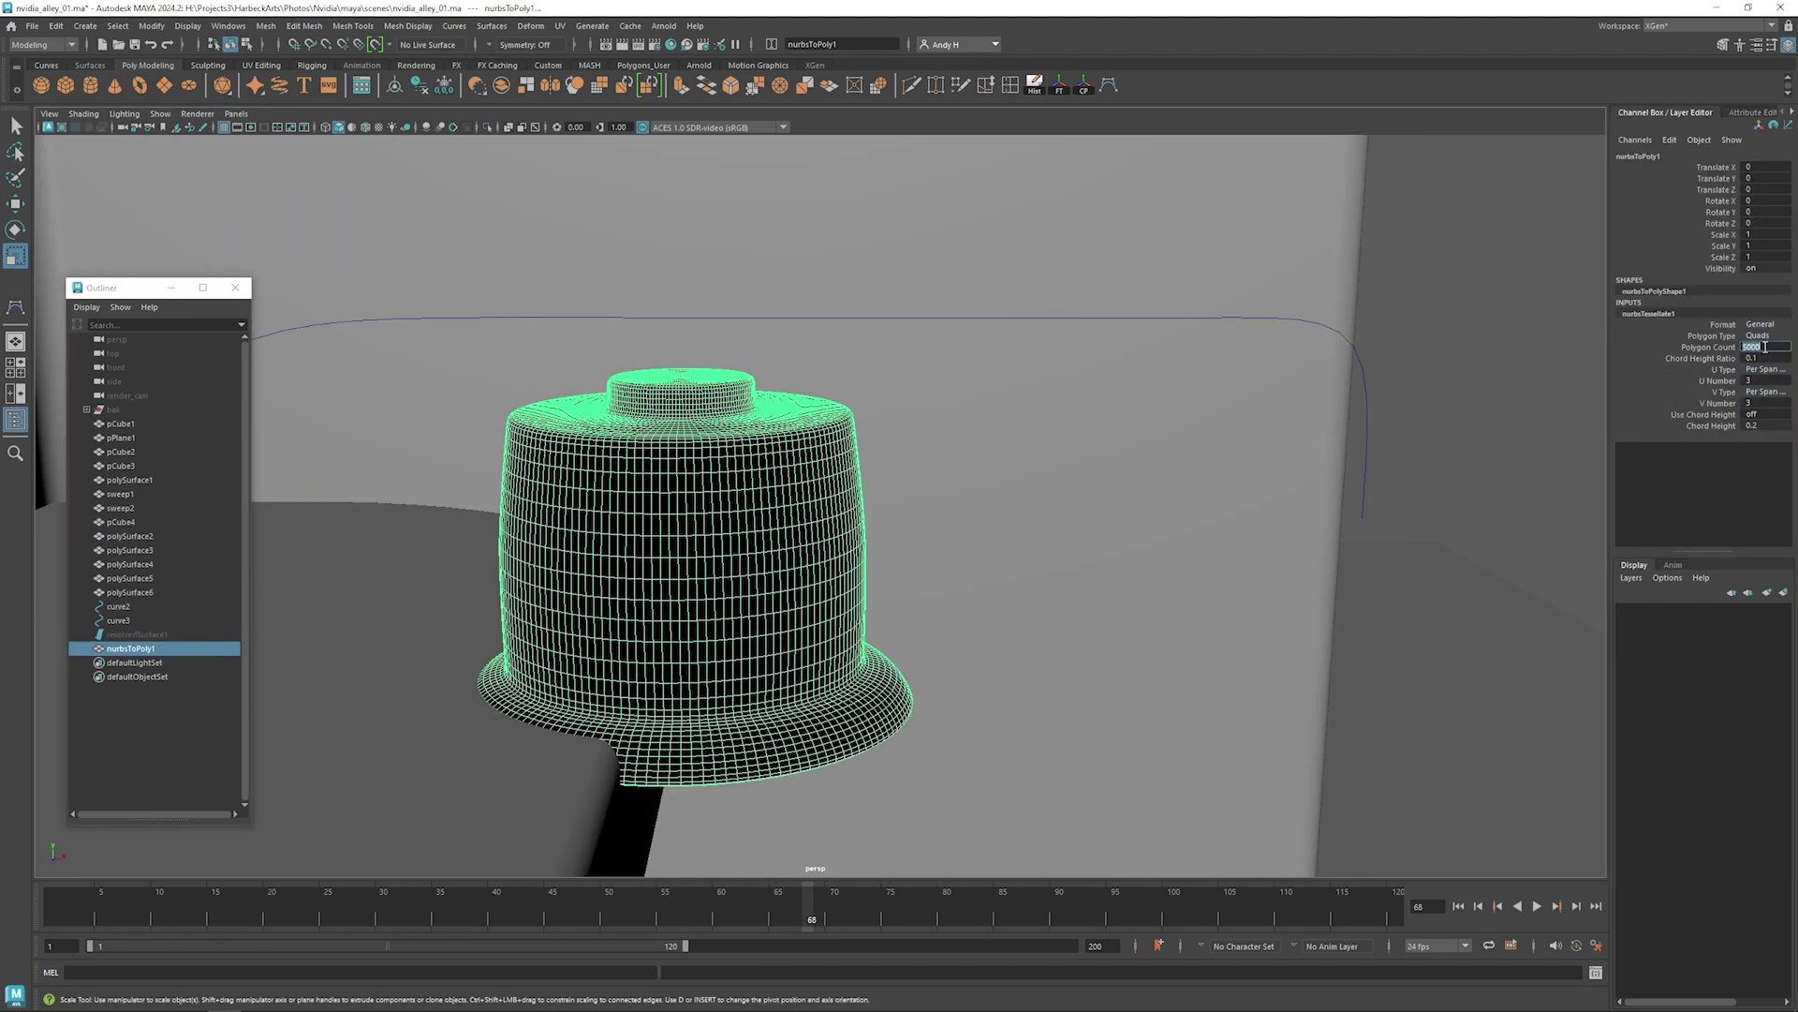
{"action": "left_click", "coordinate": [1766, 369]}
{"action": "left_click", "coordinate": [1765, 402]}
{"action": "type", "text": "1"}
{"action": "key", "text": "Return"}
{"action": "left_click_drag", "start_coordinate": [777, 346], "coordinate": [783, 391], "text": "alt"}
{"action": "right_click_drag", "start_coordinate": [783, 391], "coordinate": [631, 530], "text": "alt"}
{"action": "left_click", "coordinate": [766, 397]}
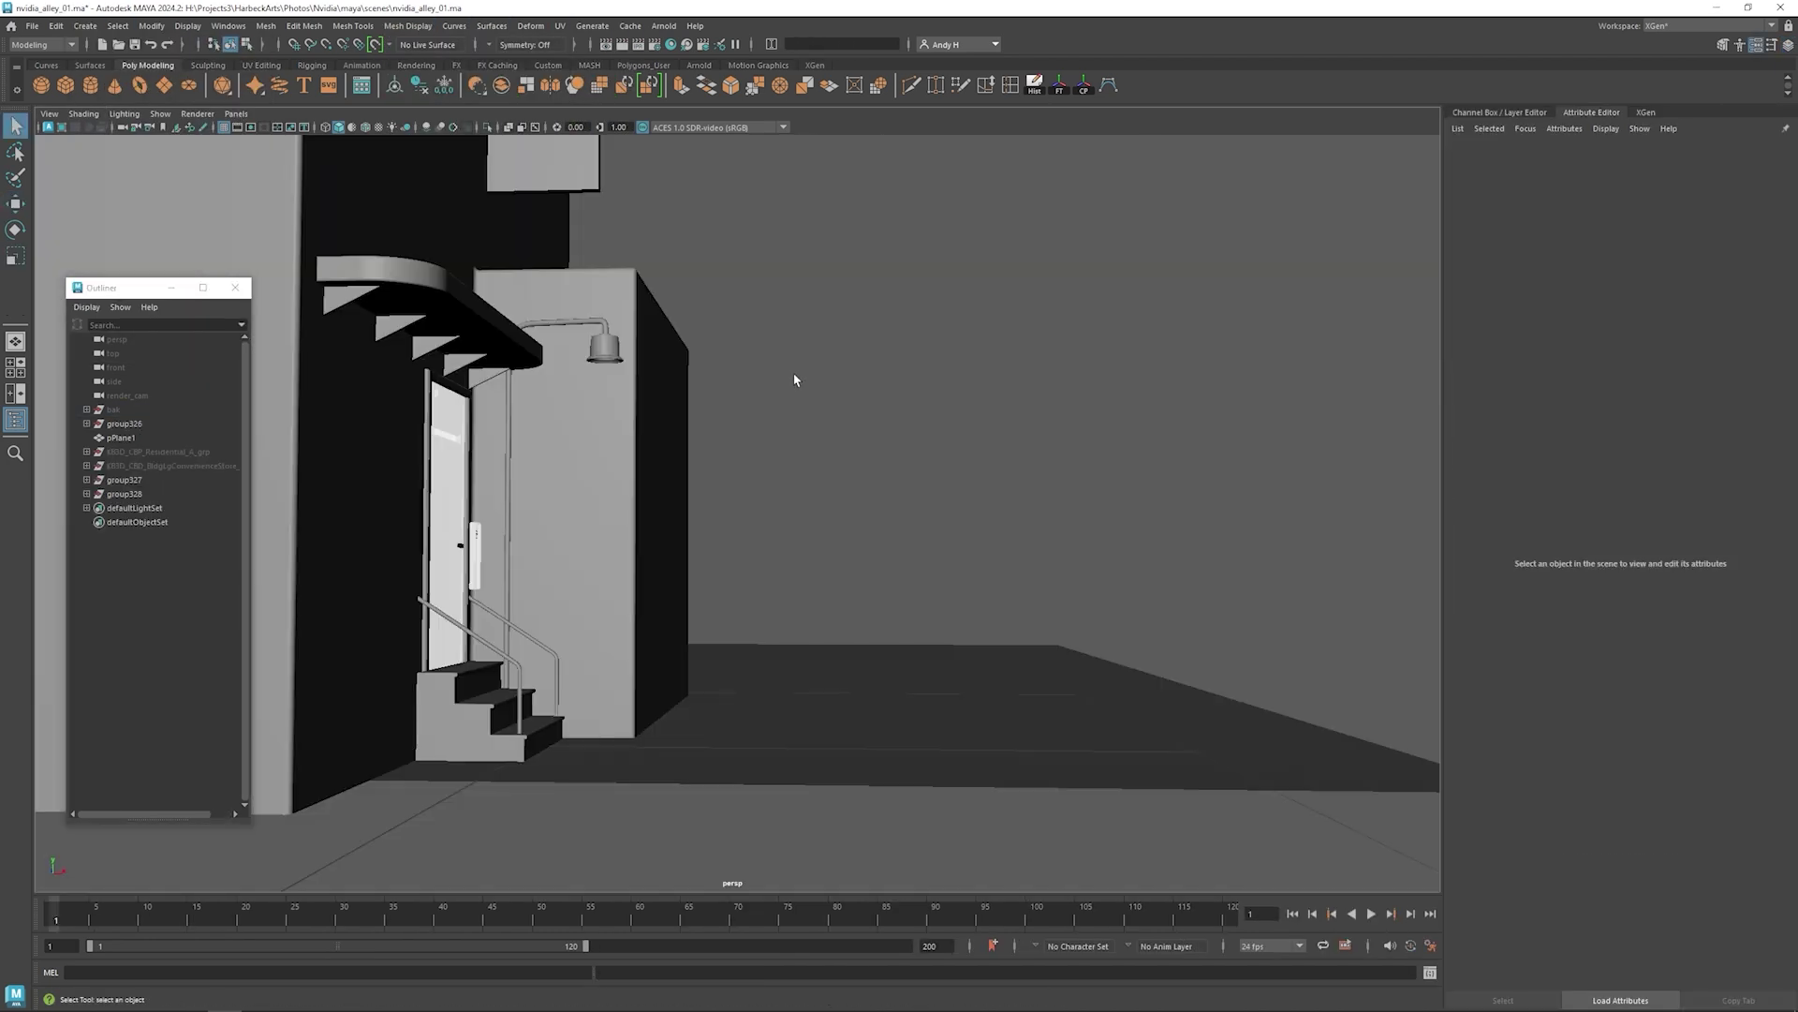
- Locate the blank sign block on the building and create 3D type reading レコードストア for it
{"action": "left_click_drag", "start_coordinate": [772, 438], "coordinate": [663, 558], "text": "alt"}
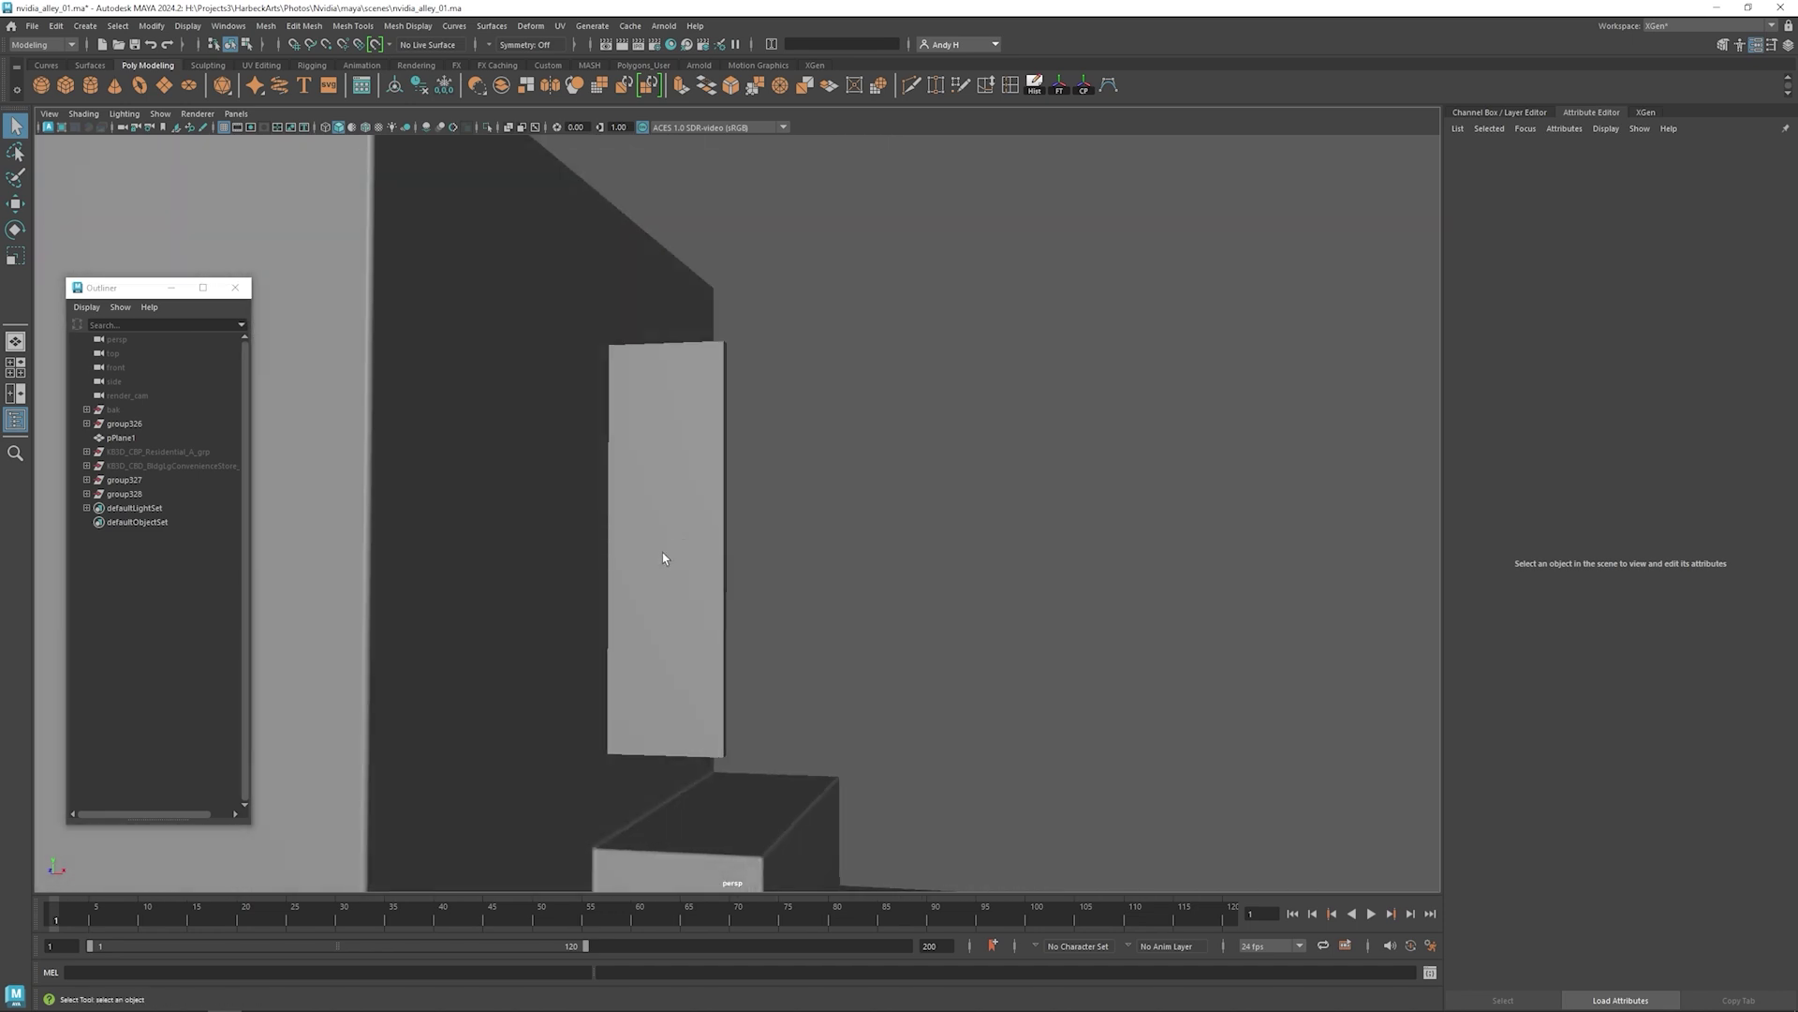
{"action": "left_click", "coordinate": [654, 534]}
{"action": "middle_click_drag", "start_coordinate": [654, 534], "coordinate": [694, 472], "text": "alt"}
{"action": "right_click_drag", "start_coordinate": [694, 471], "coordinate": [857, 483], "text": "alt"}
{"action": "middle_click_drag", "start_coordinate": [857, 483], "coordinate": [791, 527], "text": "alt"}
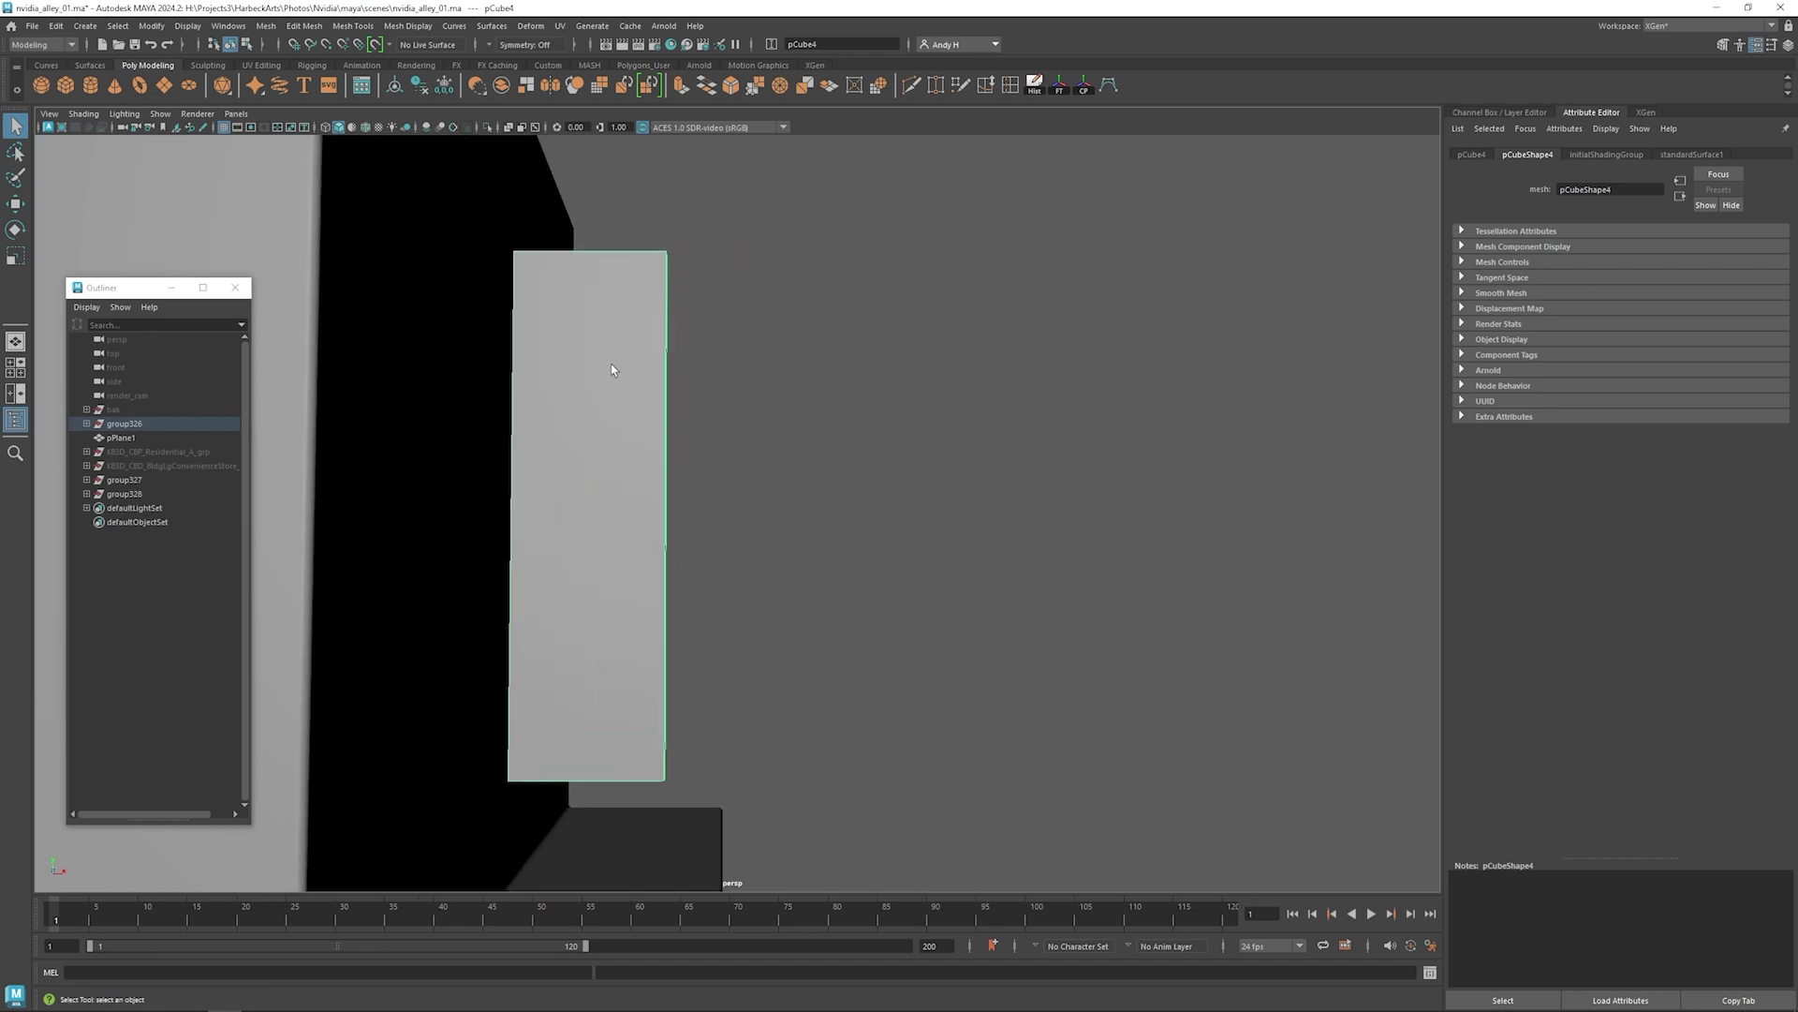
{"action": "left_click", "coordinate": [310, 89]}
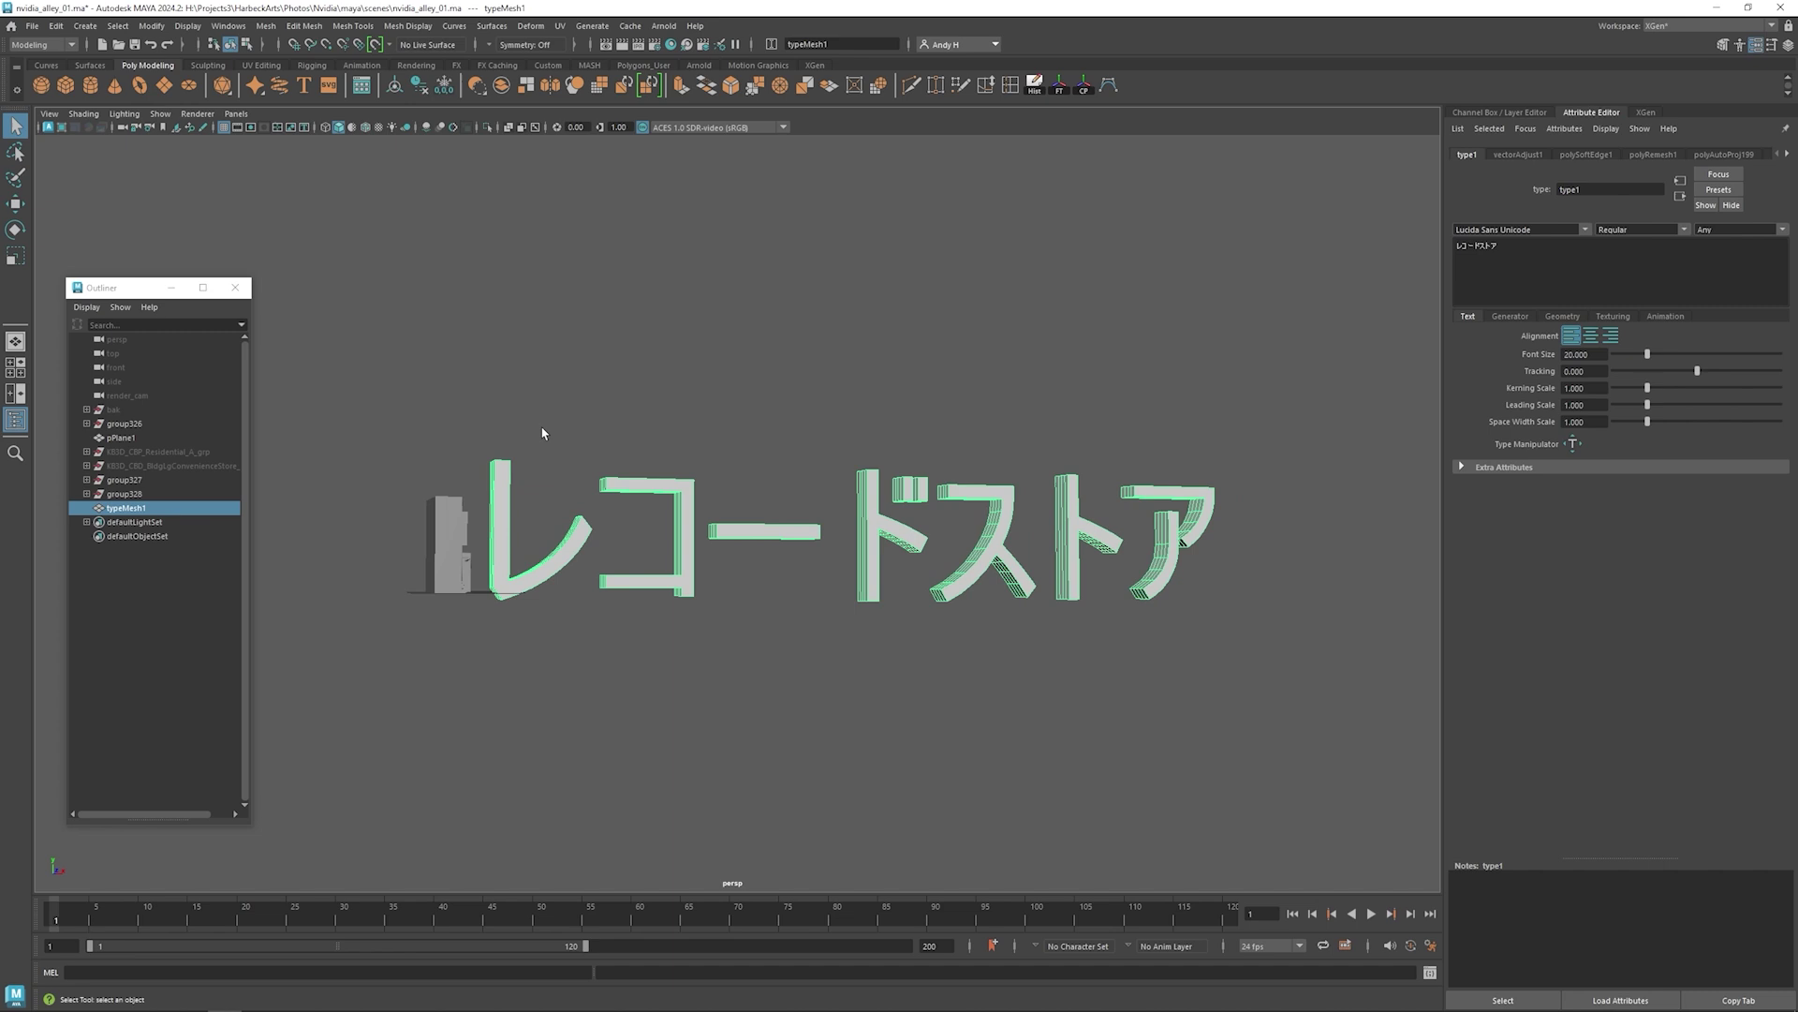
- Change the font of the 3D sign text to Gen Jyuu Gothic L Monospace
{"action": "right_click_drag", "start_coordinate": [543, 430], "coordinate": [919, 405], "text": "alt"}
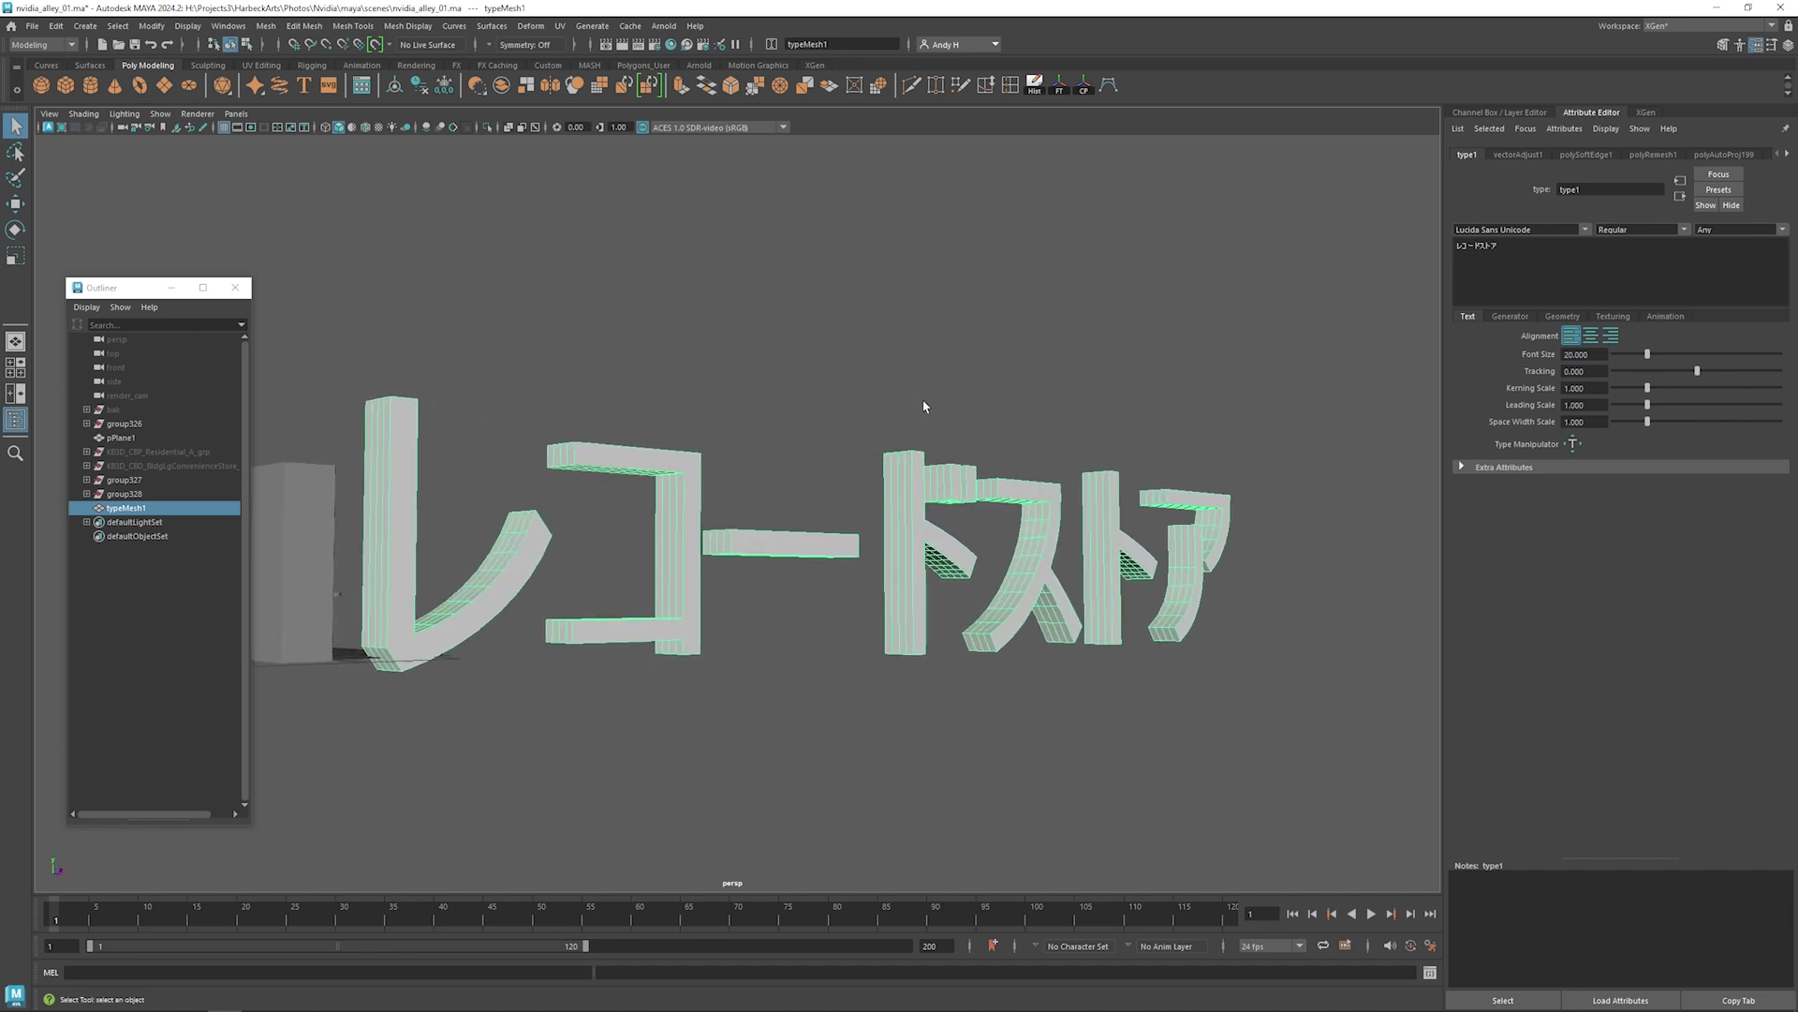
{"action": "left_click_drag", "start_coordinate": [924, 407], "coordinate": [1250, 339], "text": "alt"}
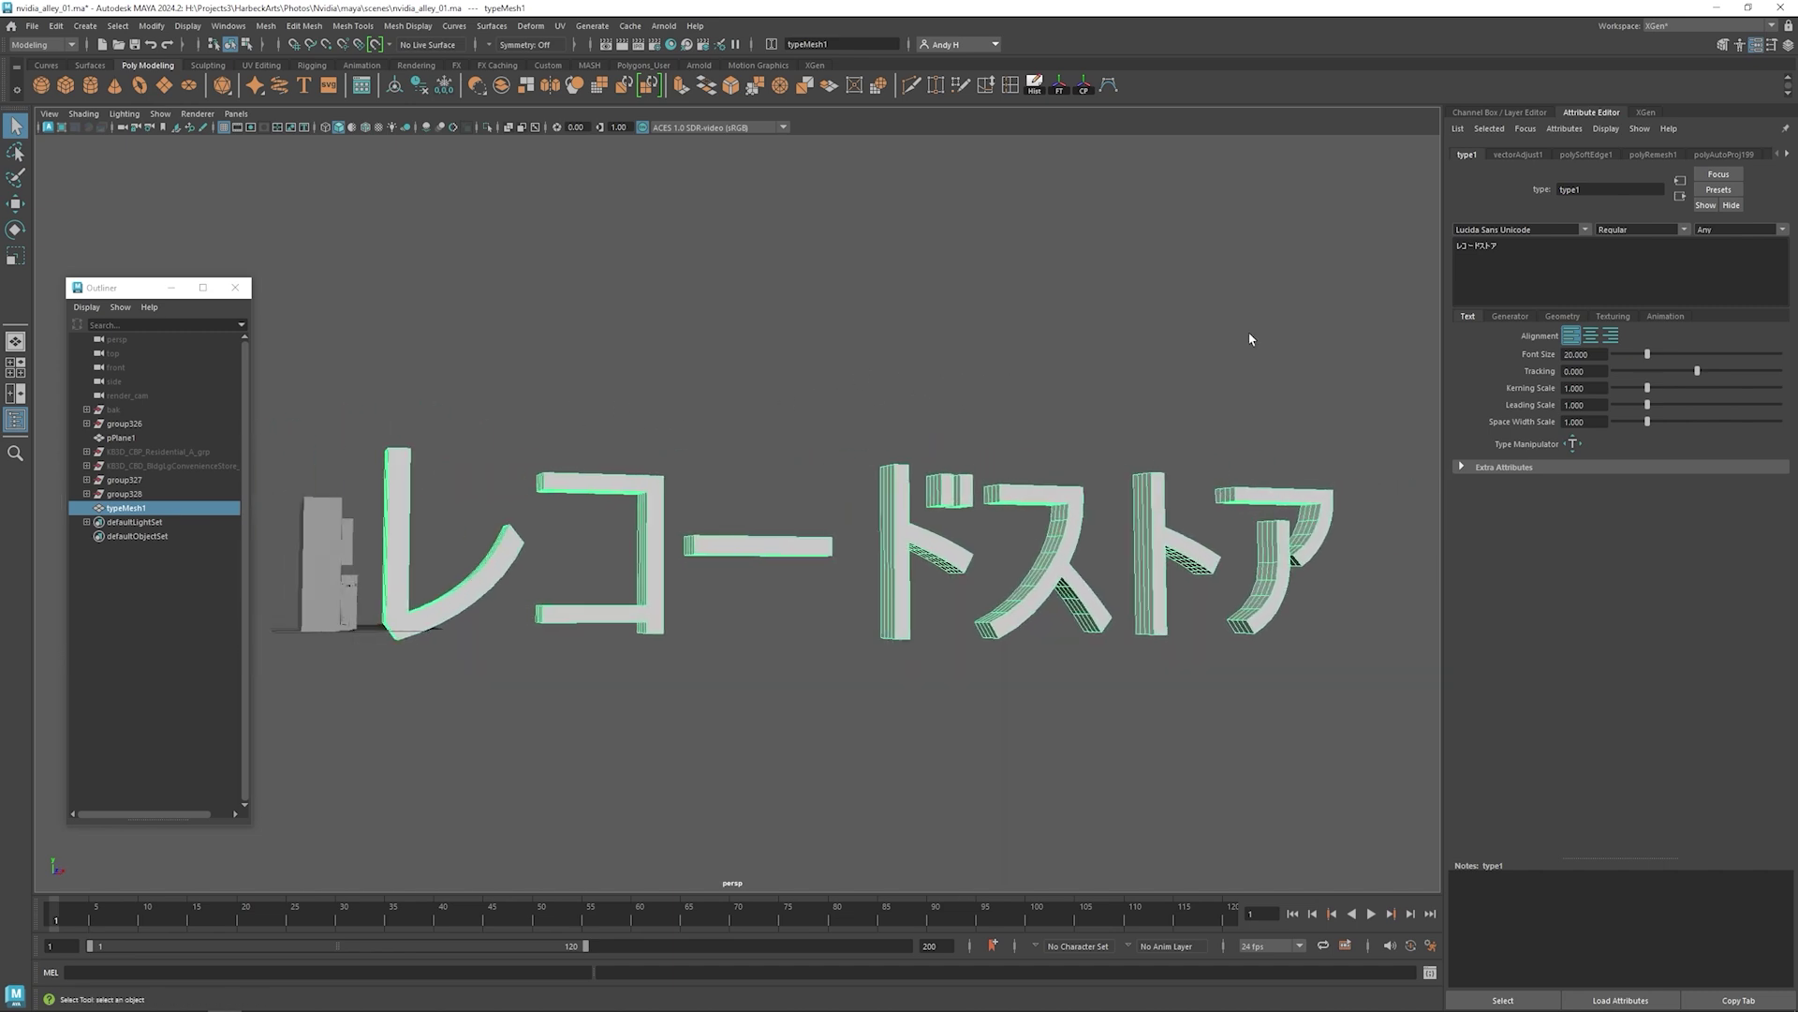
{"action": "left_click", "coordinate": [1586, 230]}
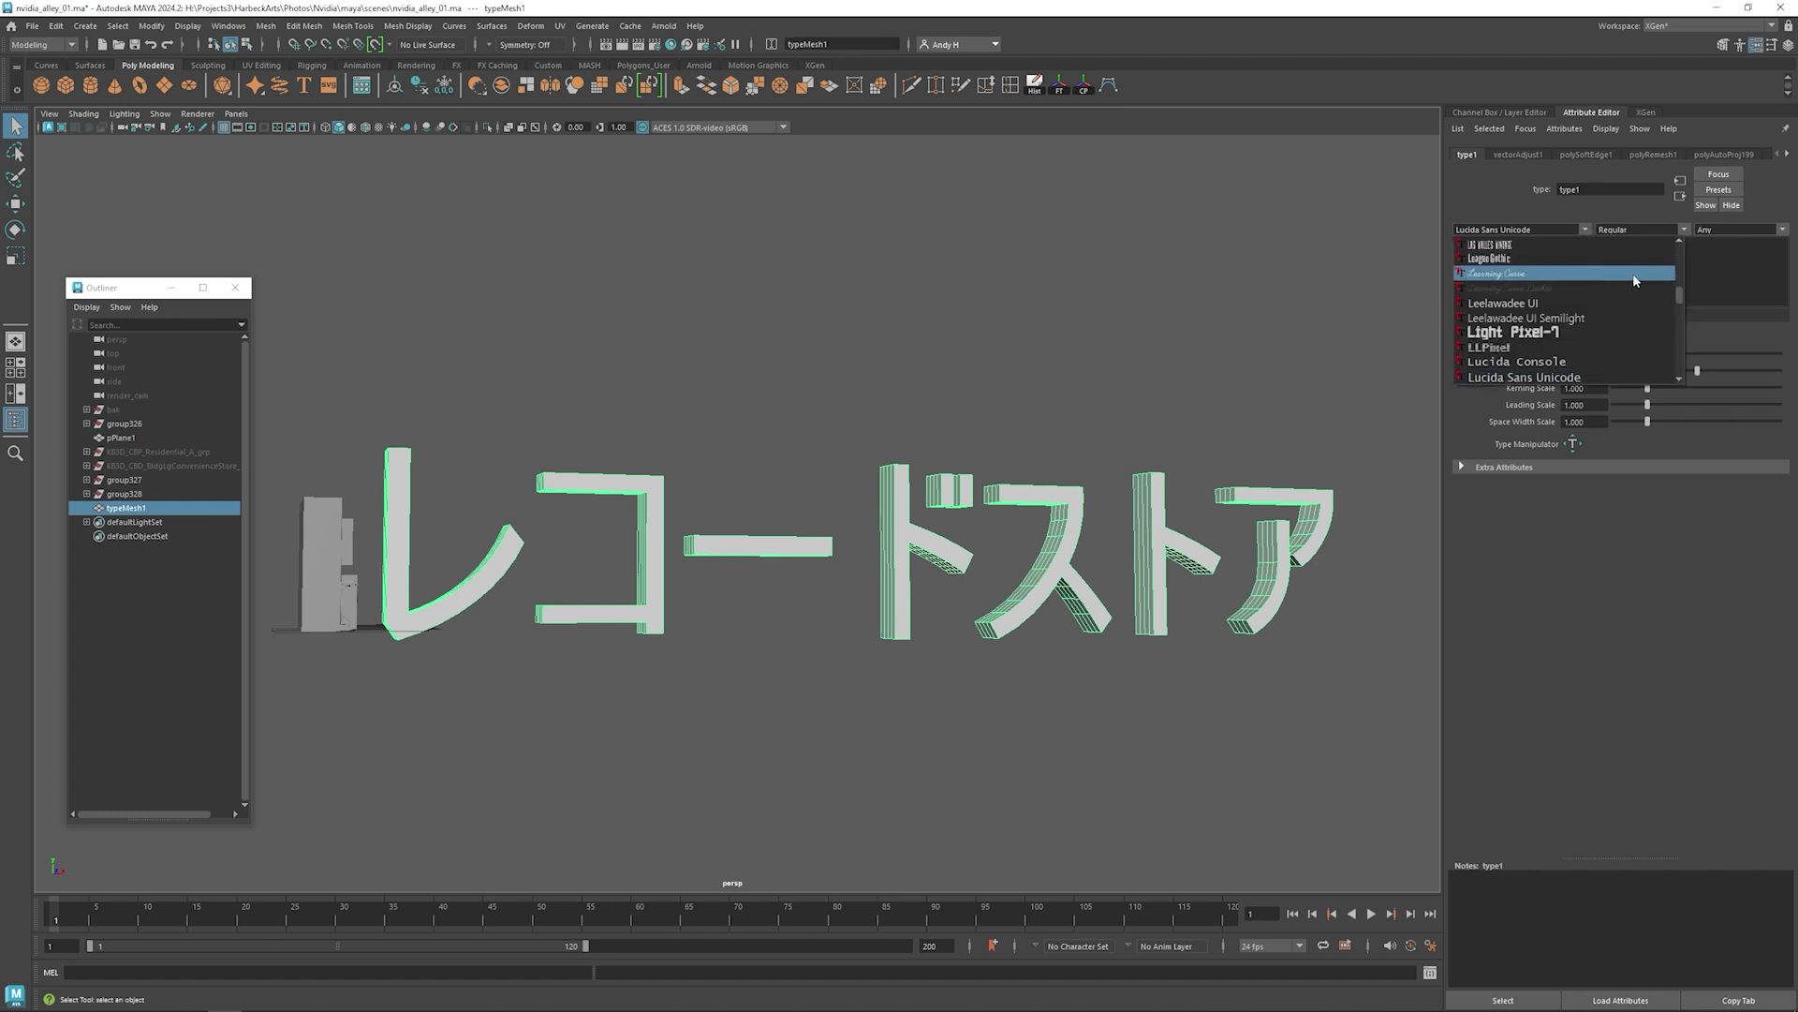
{"action": "scroll", "coordinate": [1630, 279], "scroll_direction": "up", "scroll_amount": 10}
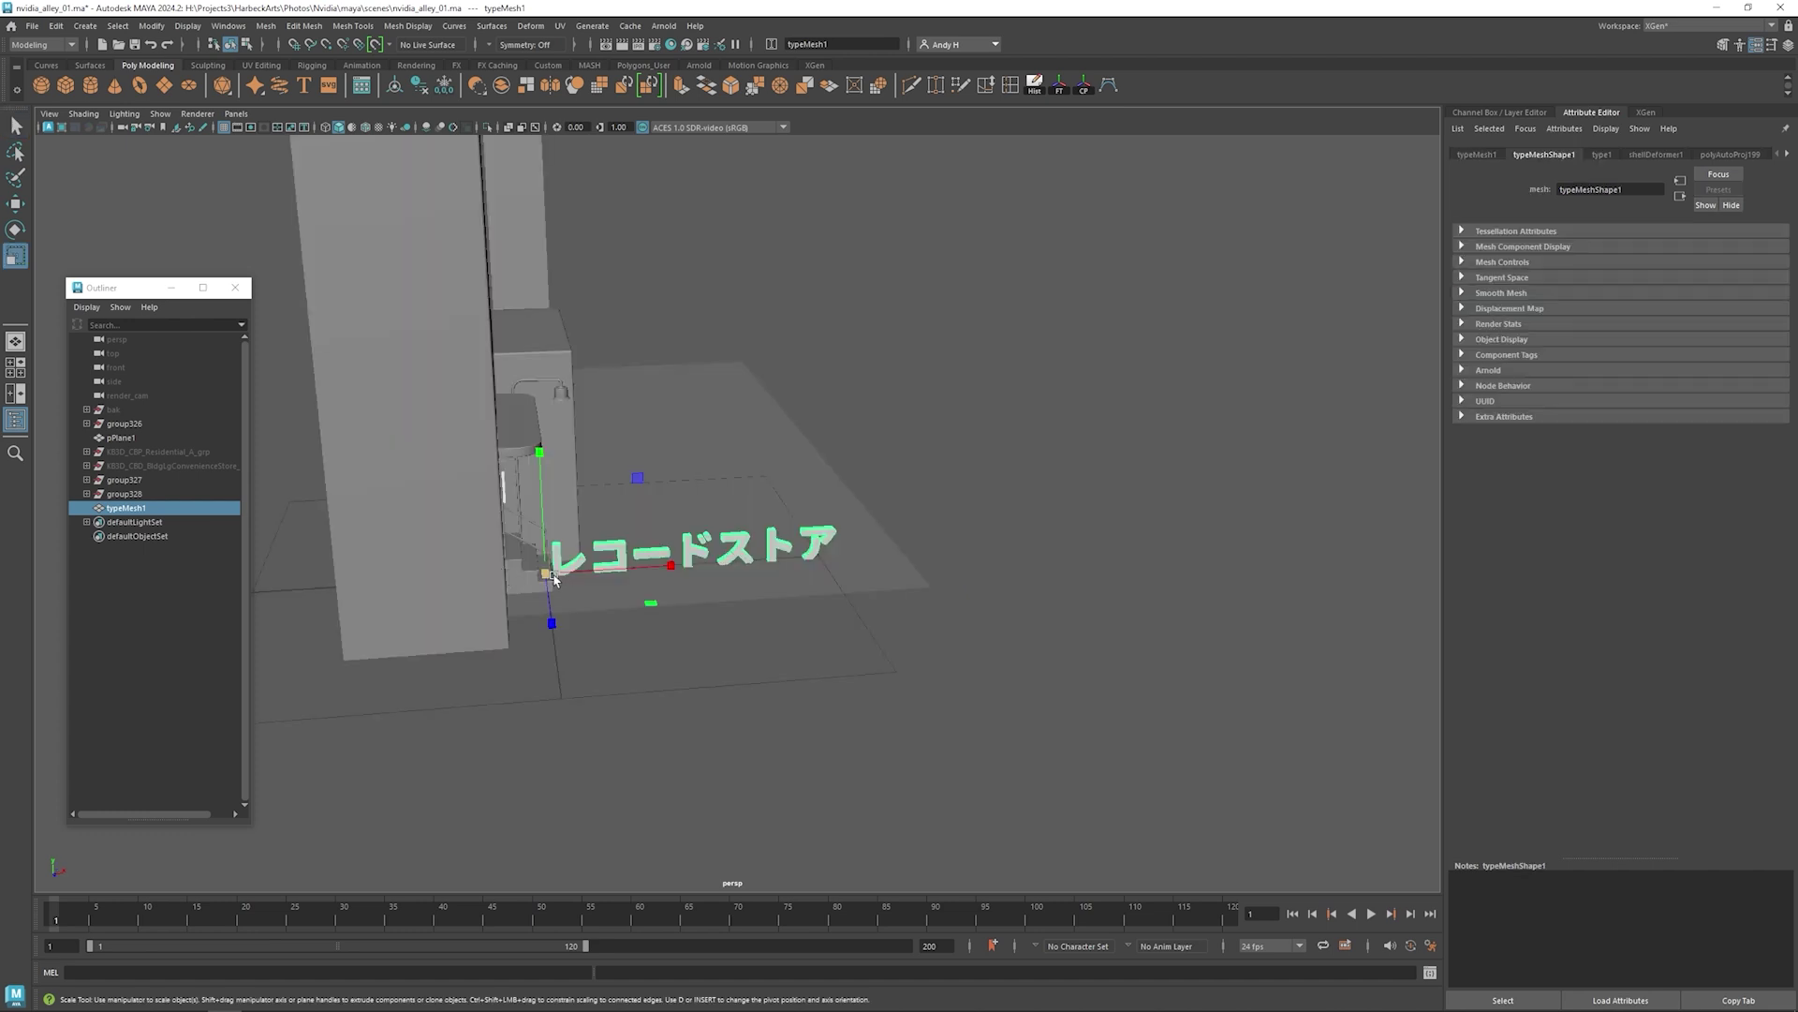
- Scale the sign lettering down and raise it to the height of the sign block, just beside it
{"action": "left_click_drag", "start_coordinate": [553, 578], "coordinate": [444, 589]}
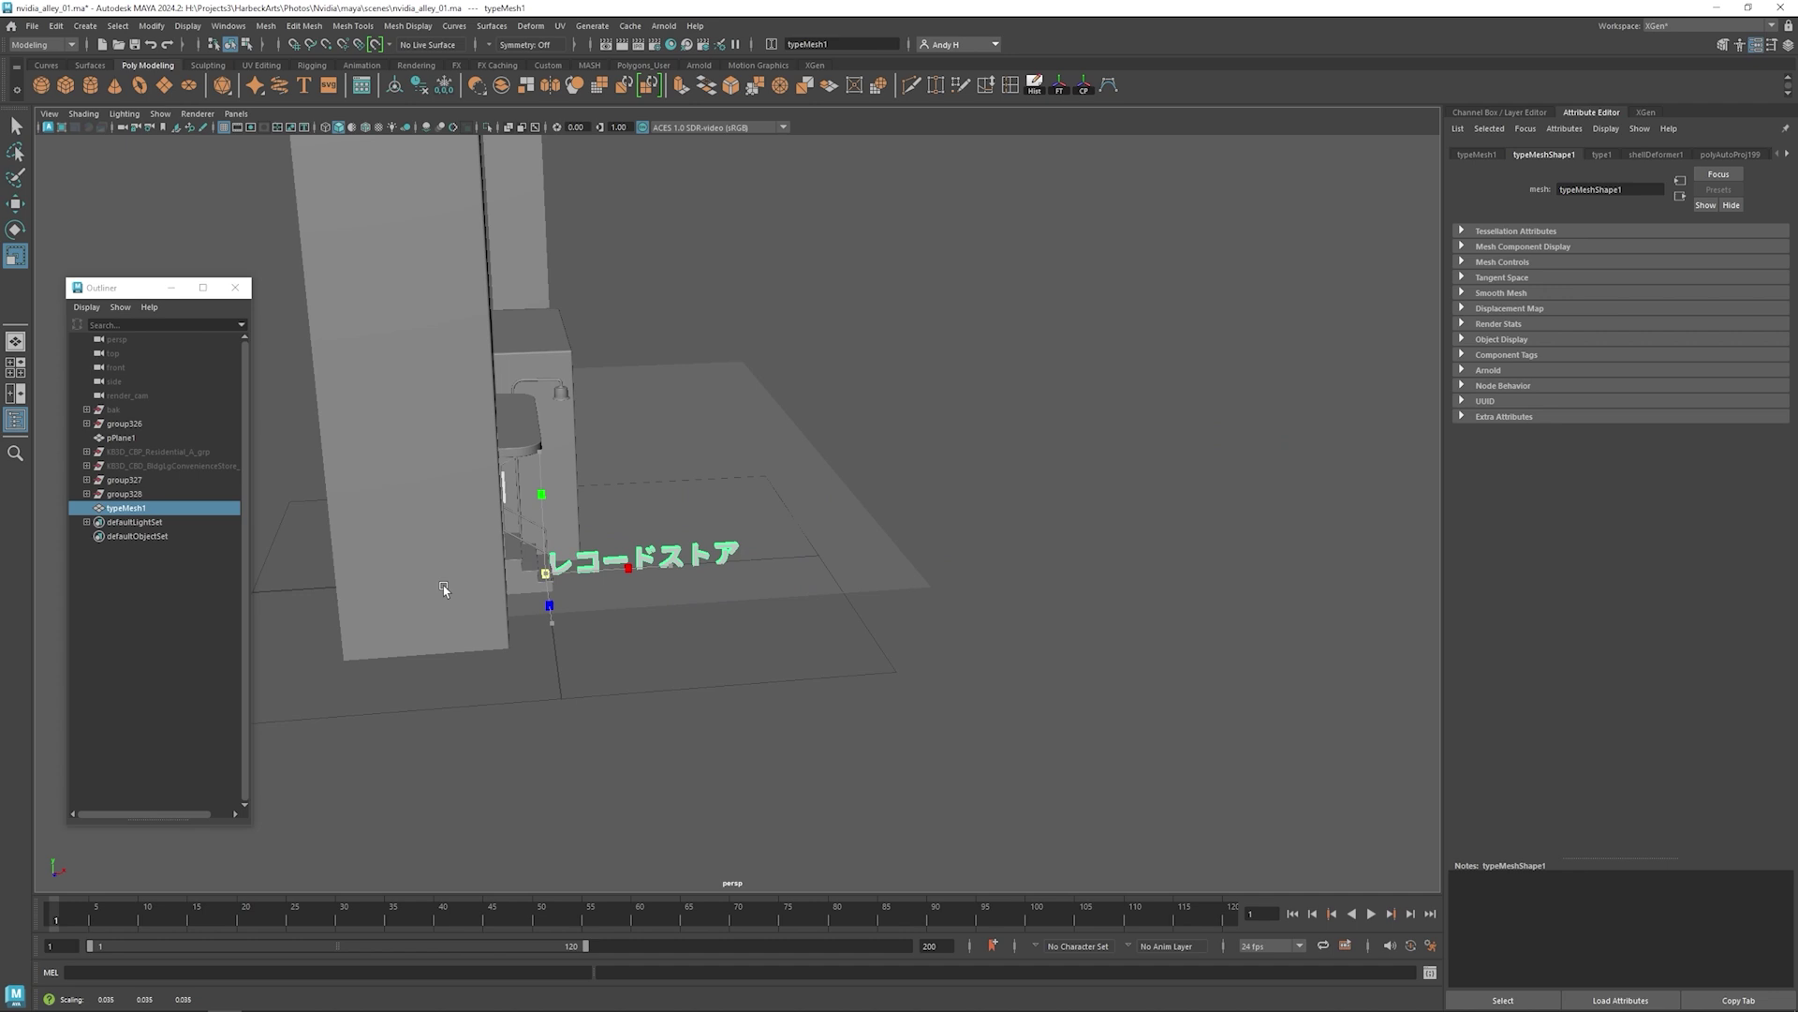
{"action": "middle_click_drag", "start_coordinate": [691, 428], "coordinate": [699, 630], "text": "alt"}
{"action": "left_click_drag", "start_coordinate": [699, 630], "coordinate": [686, 582], "text": "alt"}
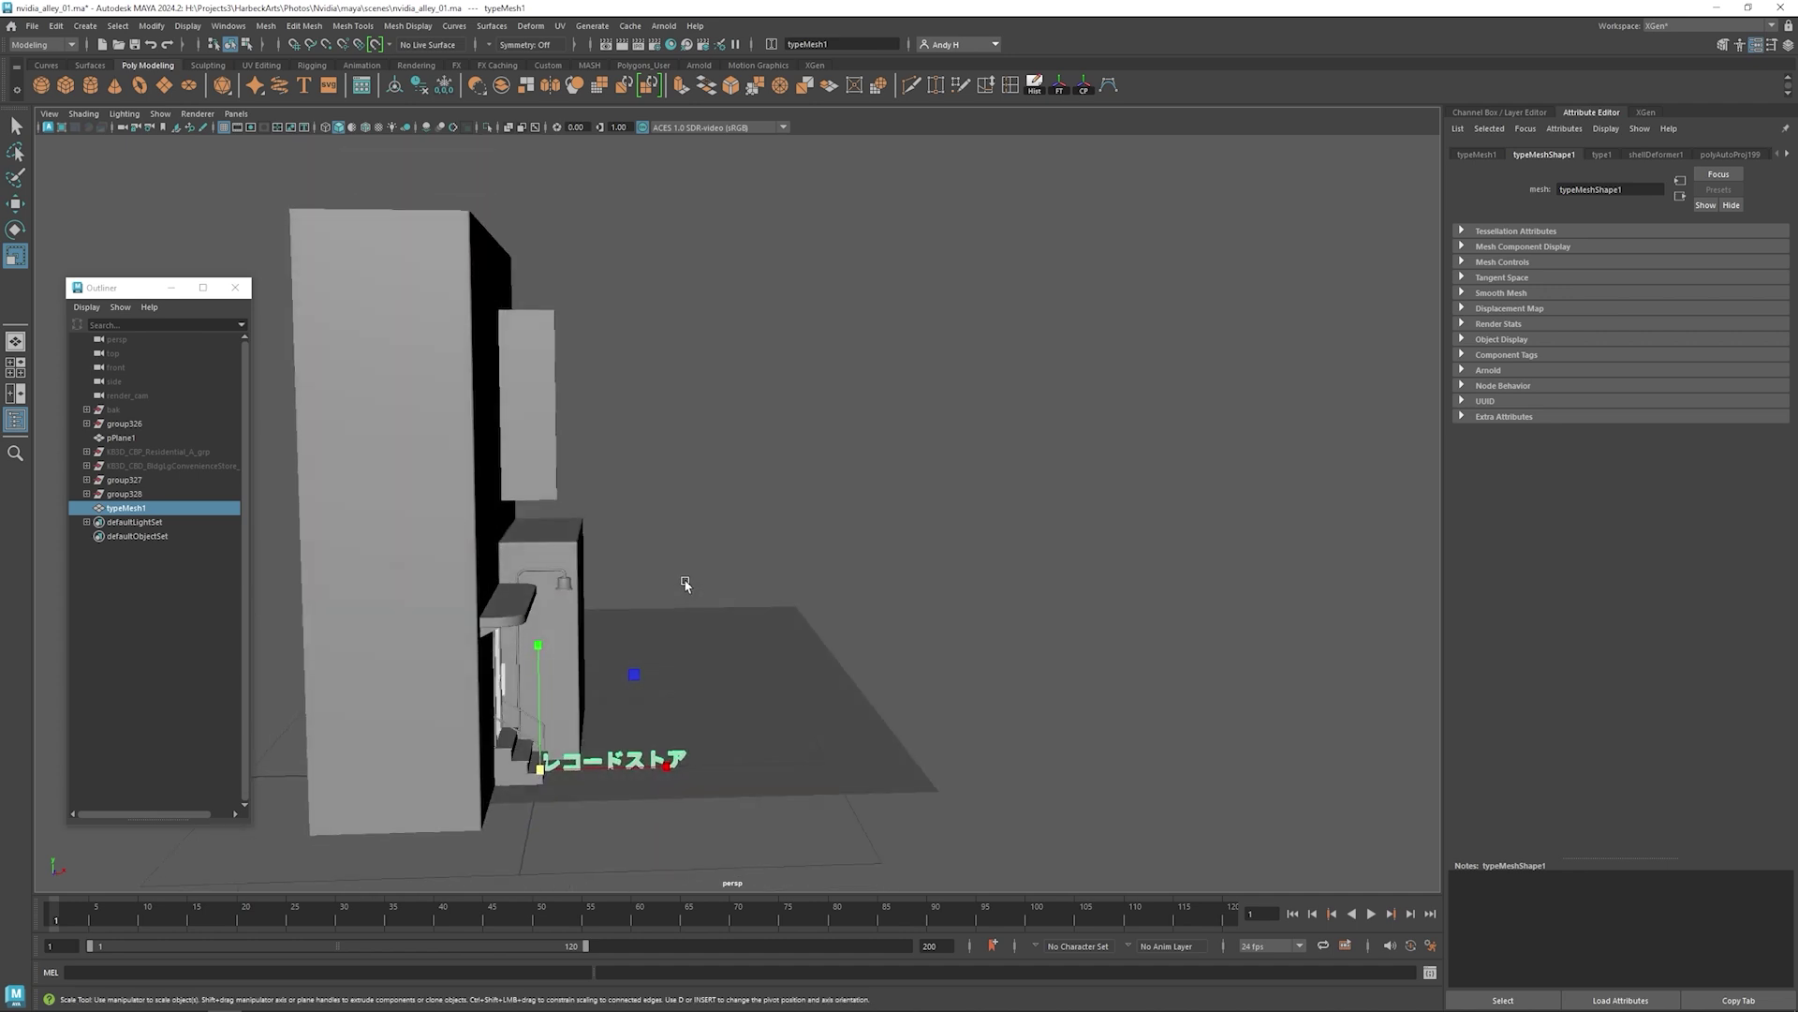
{"action": "key", "text": "w"}
{"action": "left_click_drag", "start_coordinate": [540, 648], "coordinate": [558, 221]}
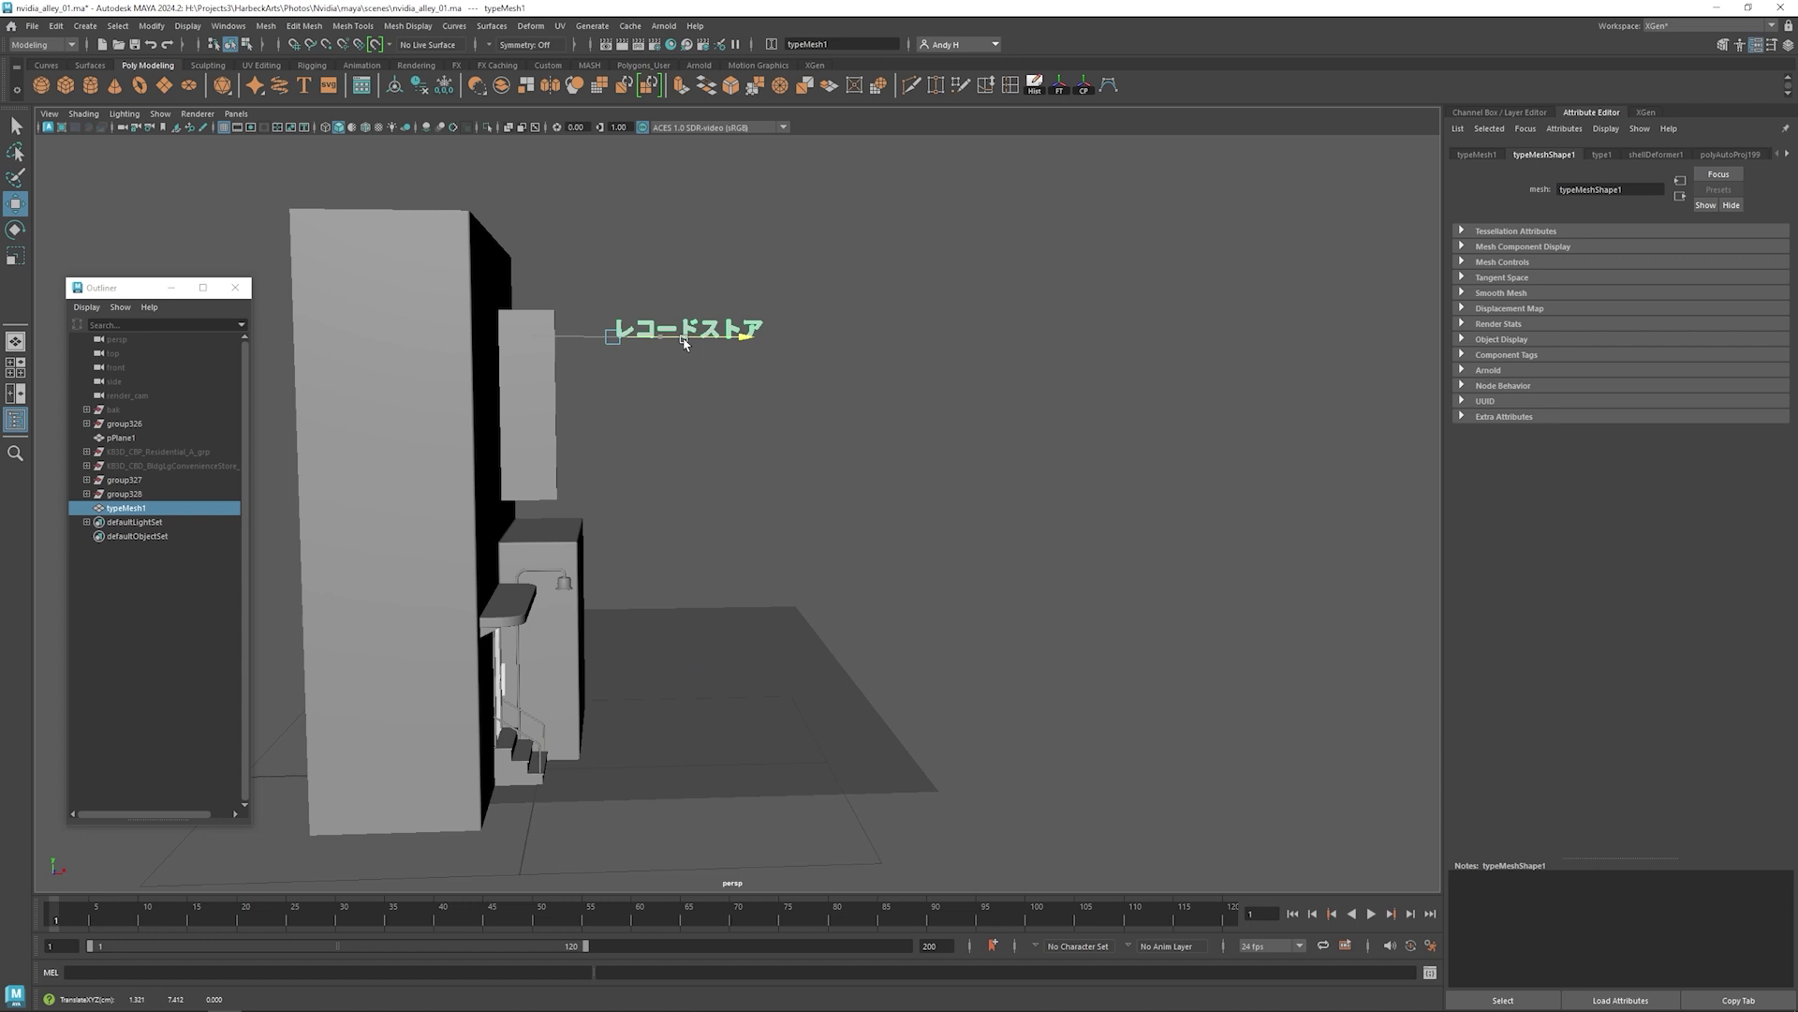
- Enlarge the sign lettering uniformly to better suit the size of the sign block
{"action": "key", "text": "r"}
{"action": "left_click_drag", "start_coordinate": [614, 335], "coordinate": [715, 337]}
{"action": "scroll", "coordinate": [930, 321], "scroll_direction": "up", "scroll_amount": 6}
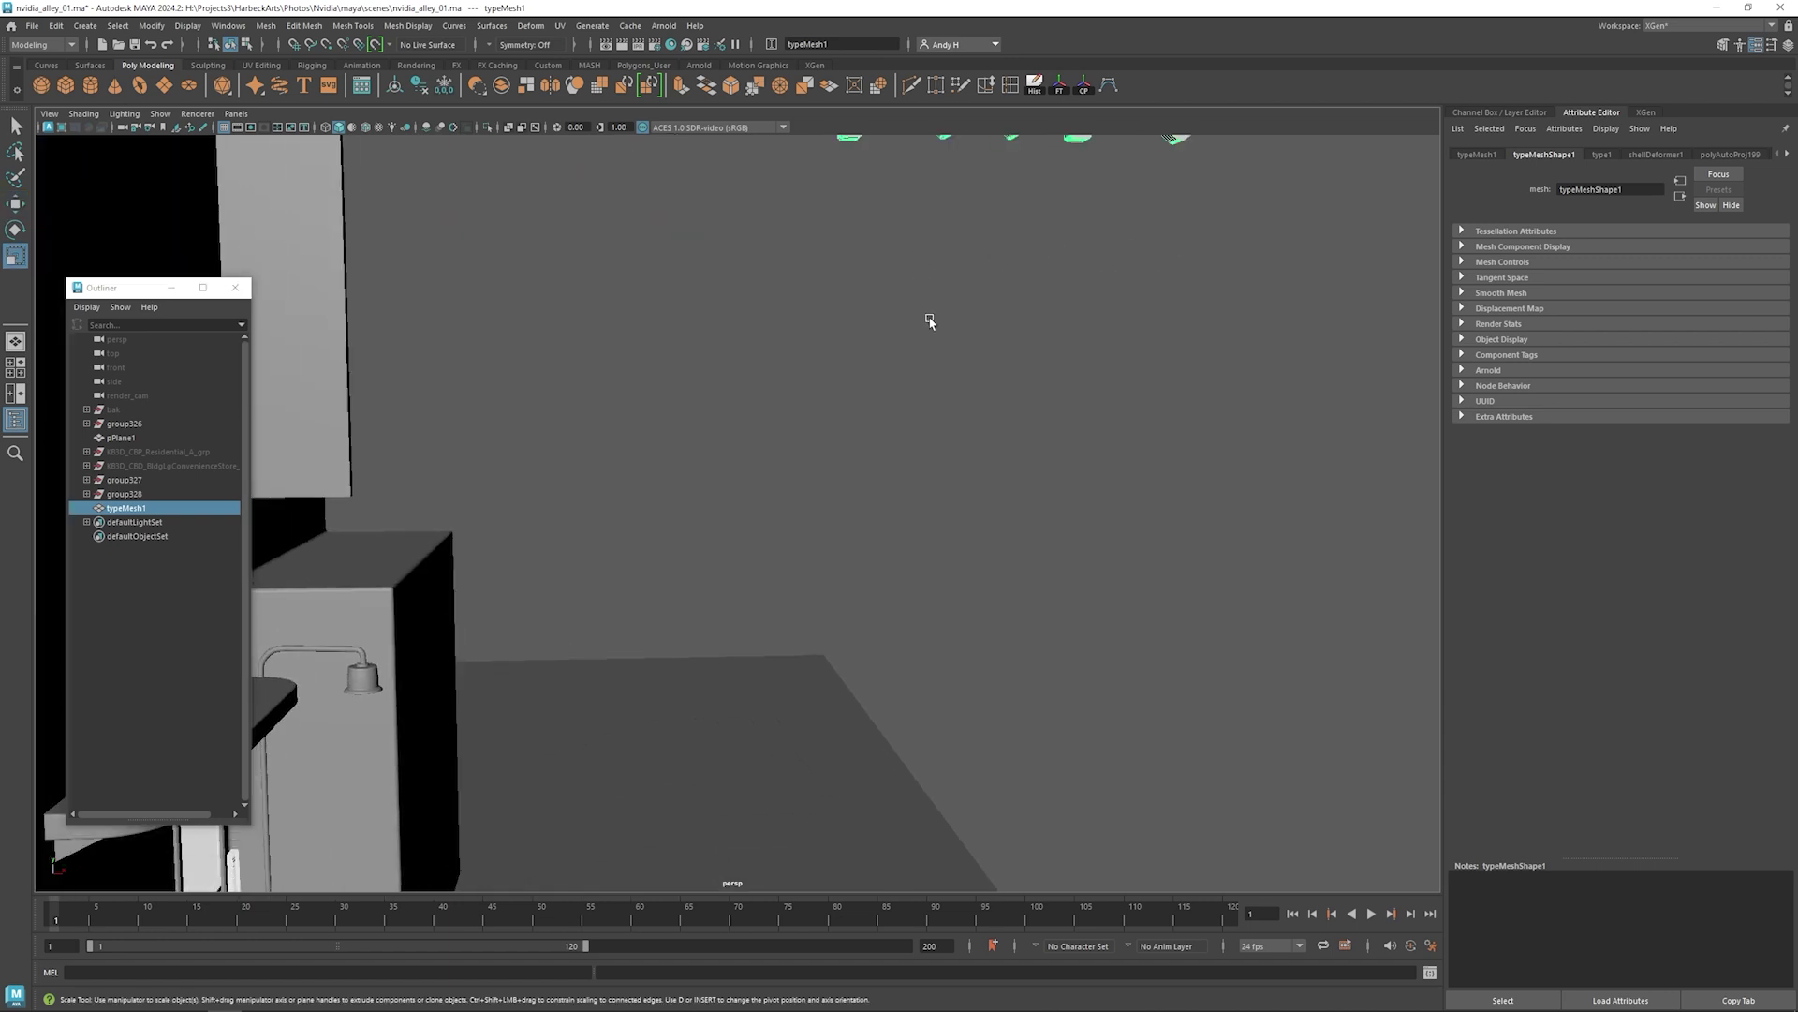
{"action": "middle_click_drag", "start_coordinate": [931, 321], "coordinate": [967, 377], "text": "alt"}
{"action": "right_click_drag", "start_coordinate": [968, 377], "coordinate": [801, 375], "text": "alt"}
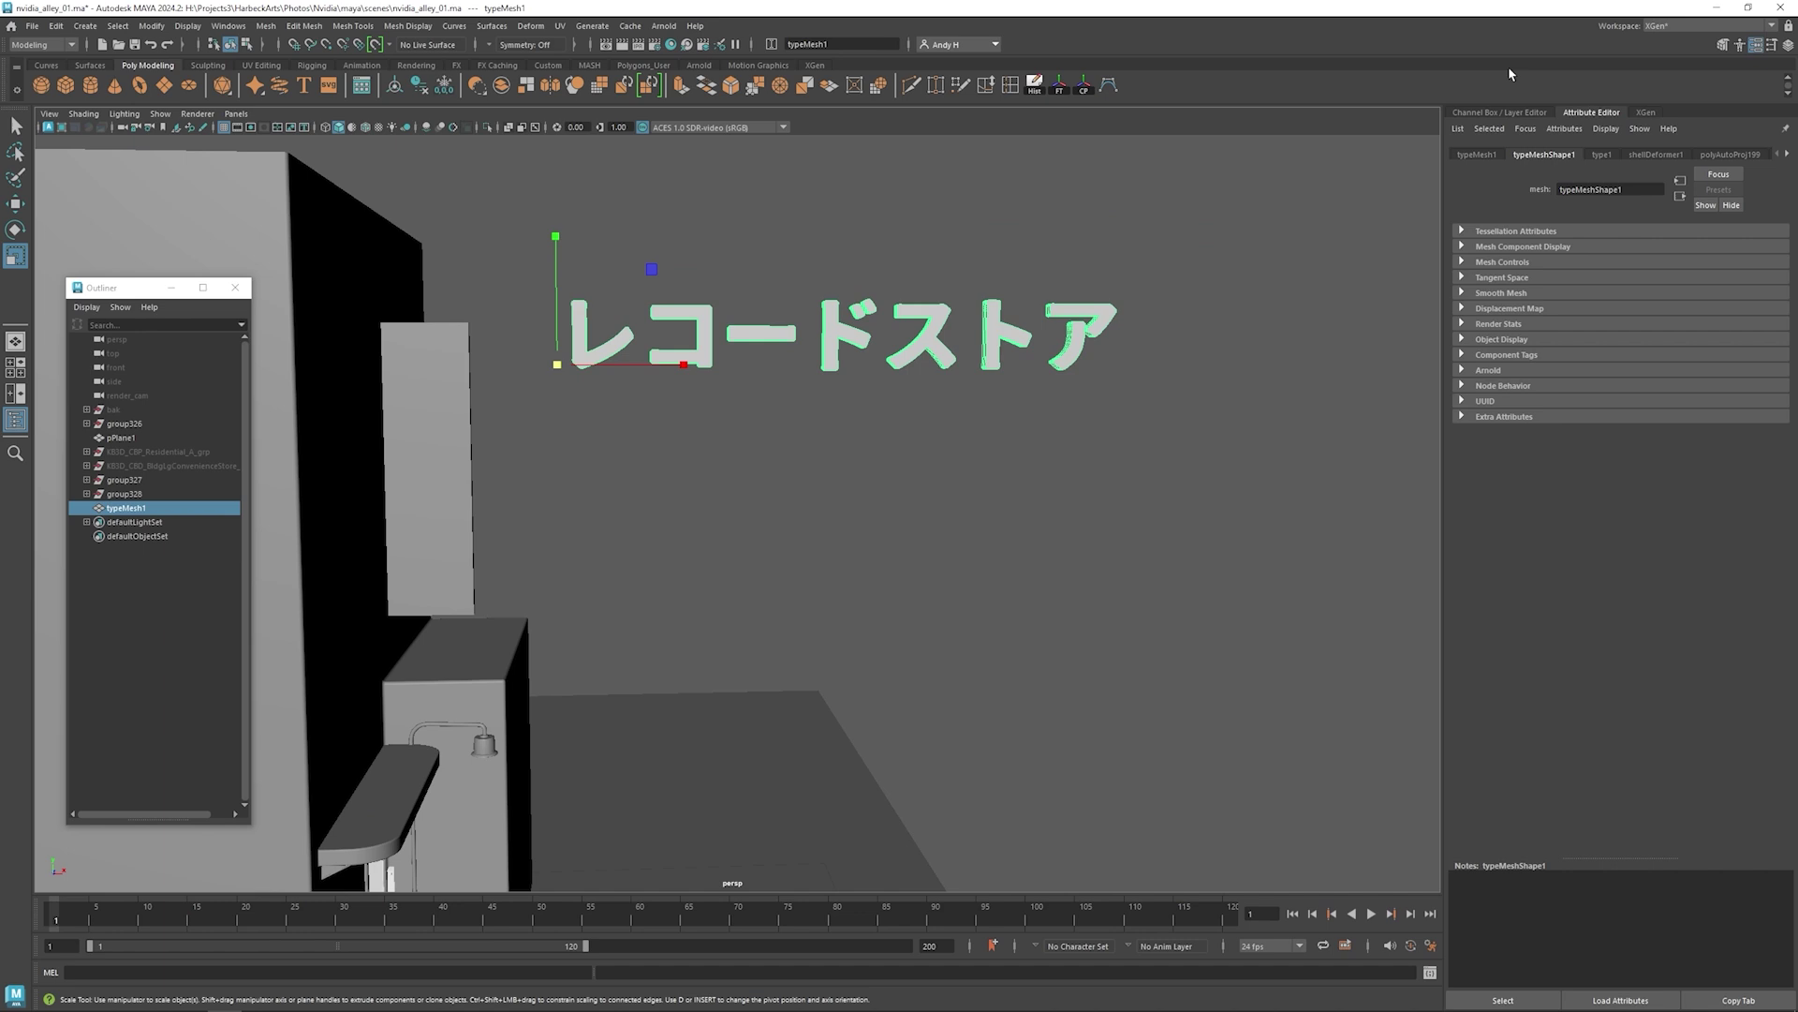
- Stack the sign text レコードストア vertically with each character on its own line and deselect it
{"action": "left_click", "coordinate": [1601, 153]}
{"action": "left_click", "coordinate": [1478, 253]}
{"action": "key", "text": "Return"}
{"action": "key", "text": "Right"}
{"action": "key", "text": "Return"}
{"action": "key", "text": "Right"}
{"action": "key", "text": "Return"}
{"action": "key", "text": "Right"}
{"action": "key", "text": "Return"}
{"action": "key", "text": "Right"}
{"action": "key", "text": "Return"}
{"action": "key", "text": "Right"}
{"action": "key", "text": "Return"}
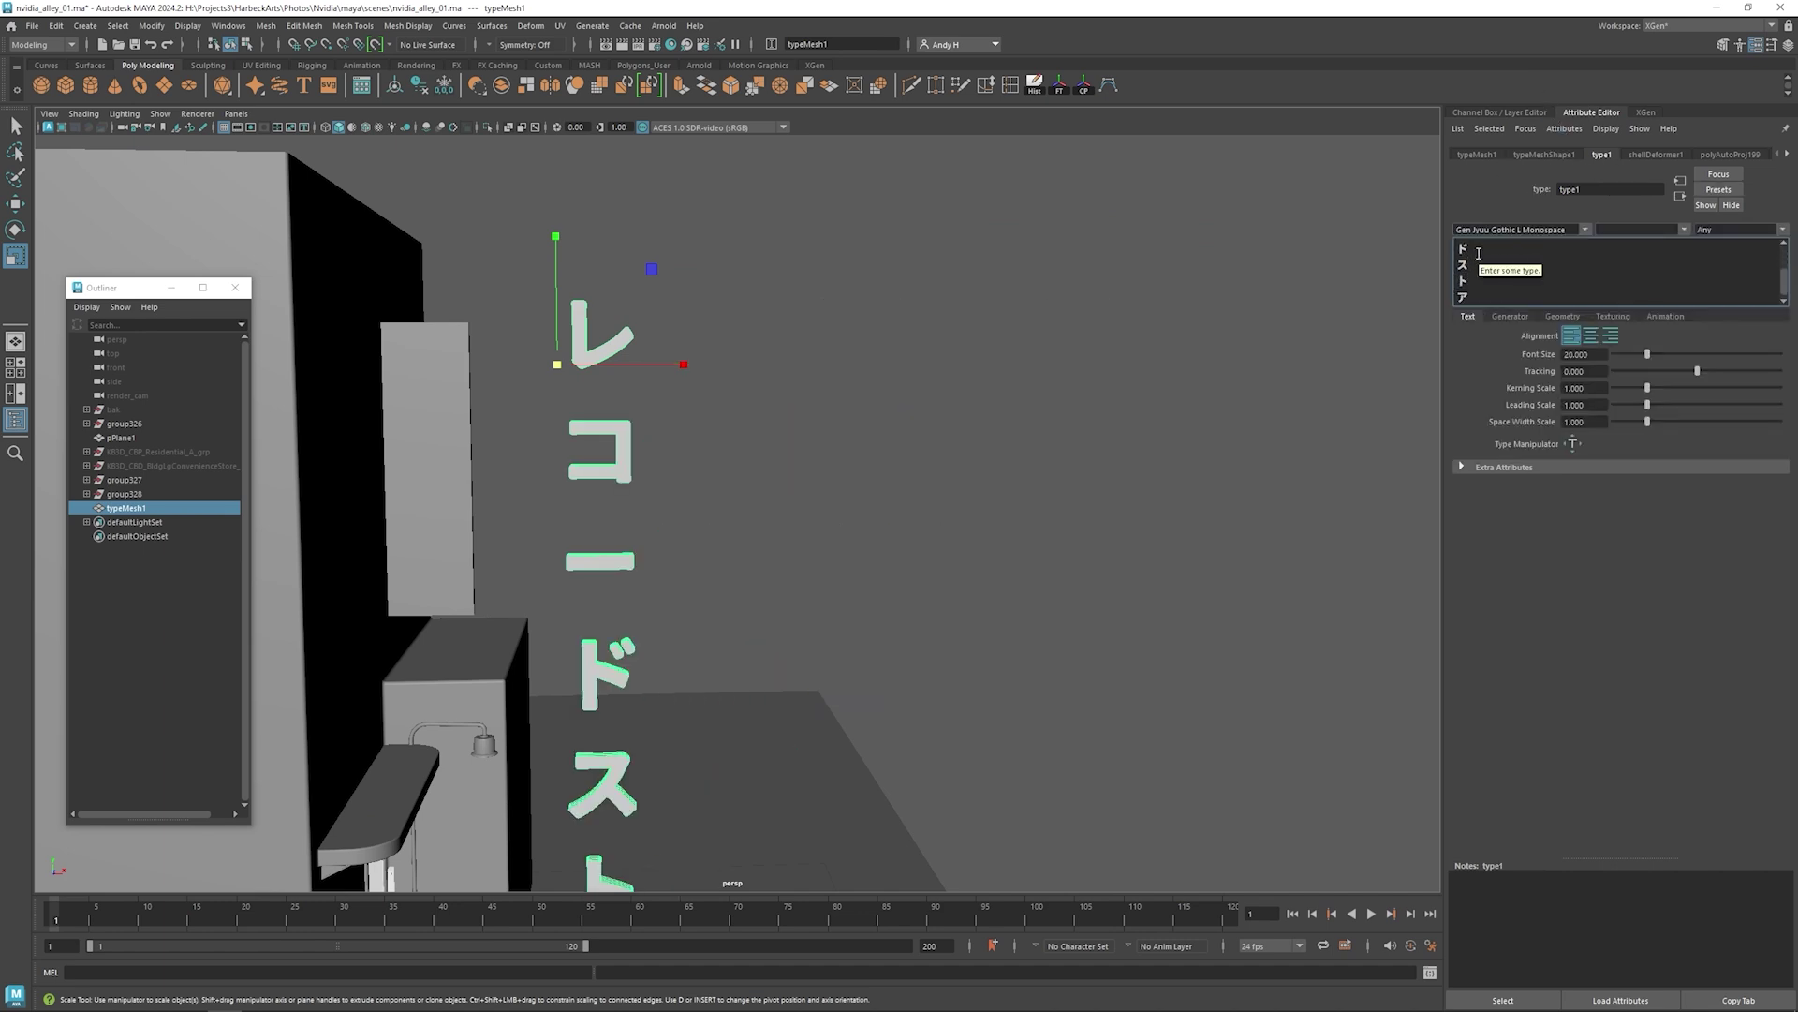
{"action": "left_click_drag", "start_coordinate": [546, 541], "coordinate": [735, 369]}
{"action": "left_click", "coordinate": [732, 328]}
{"action": "left_click_drag", "start_coordinate": [905, 298], "coordinate": [665, 297], "text": "alt"}
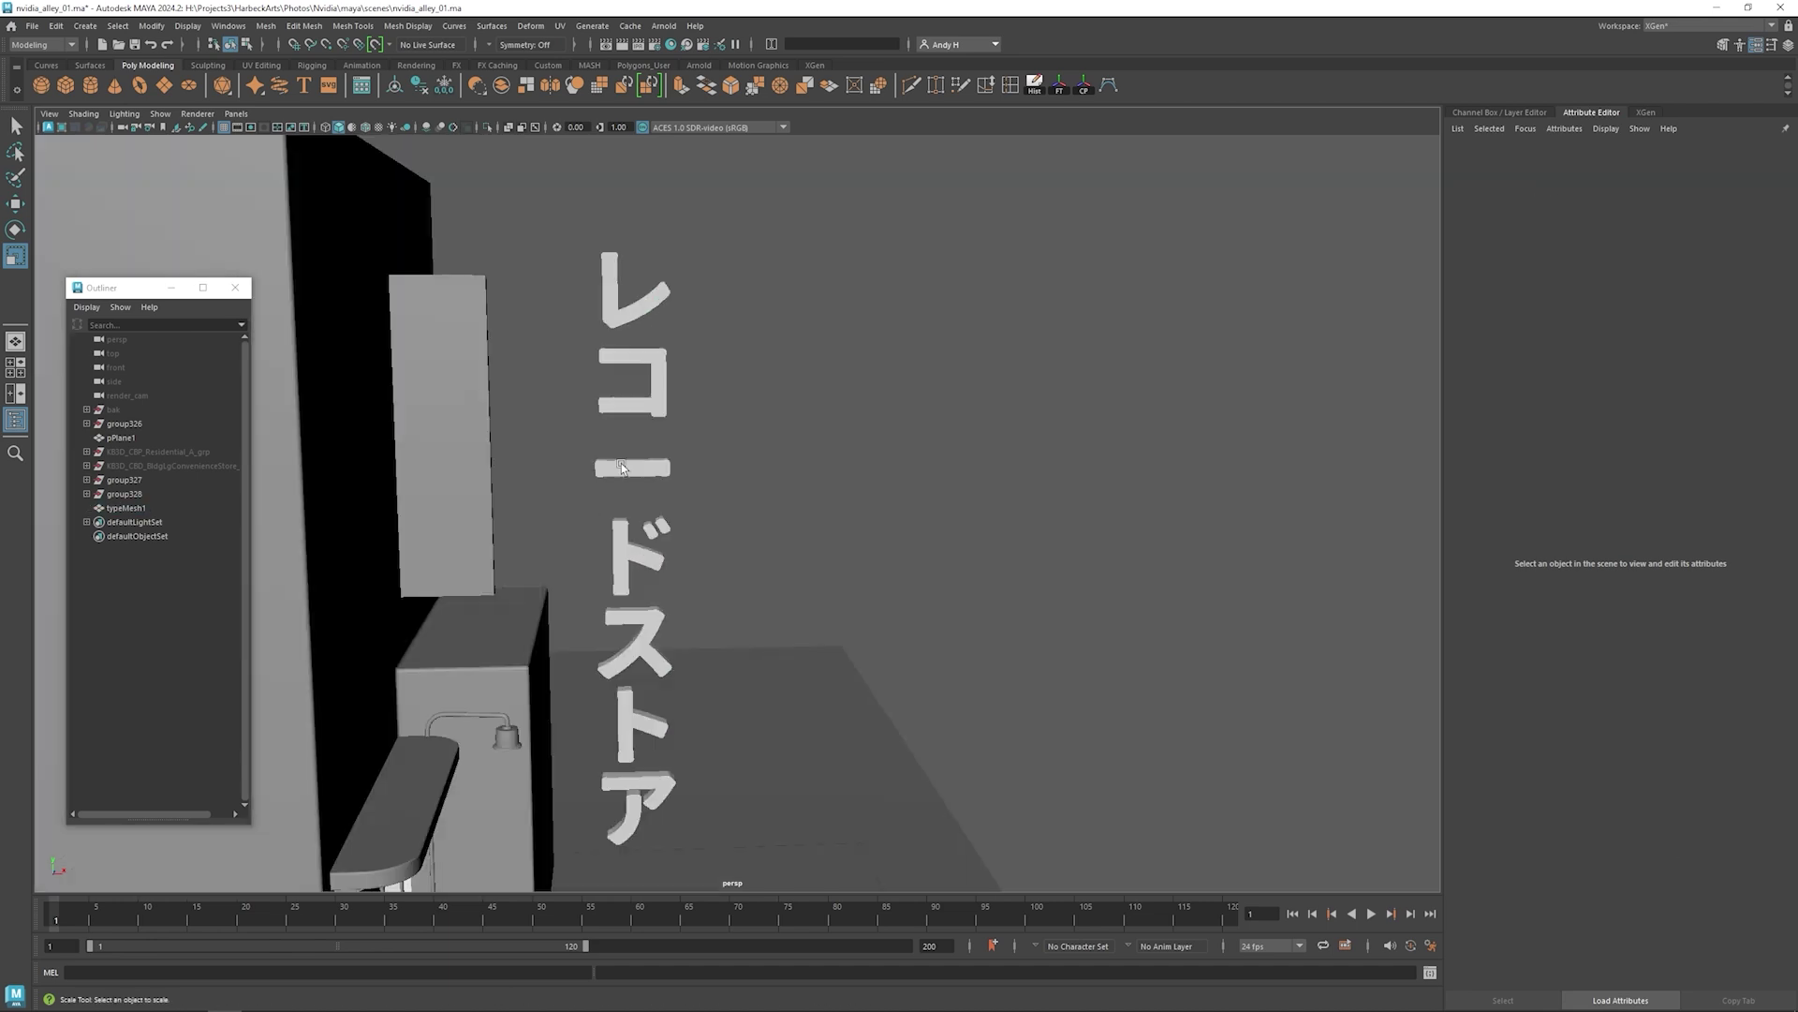
- Separate the レコードストア sign lettering into individual mesh pieces and clear the selection
{"action": "left_click", "coordinate": [618, 461]}
{"action": "mouse_move", "coordinate": [594, 465]}
{"action": "right_mouse_down"}
{"action": "mouse_move", "coordinate": [605, 484]}
{"action": "mouse_move", "coordinate": [577, 490]}
{"action": "mouse_move", "coordinate": [593, 463]}
{"action": "right_mouse_up"}
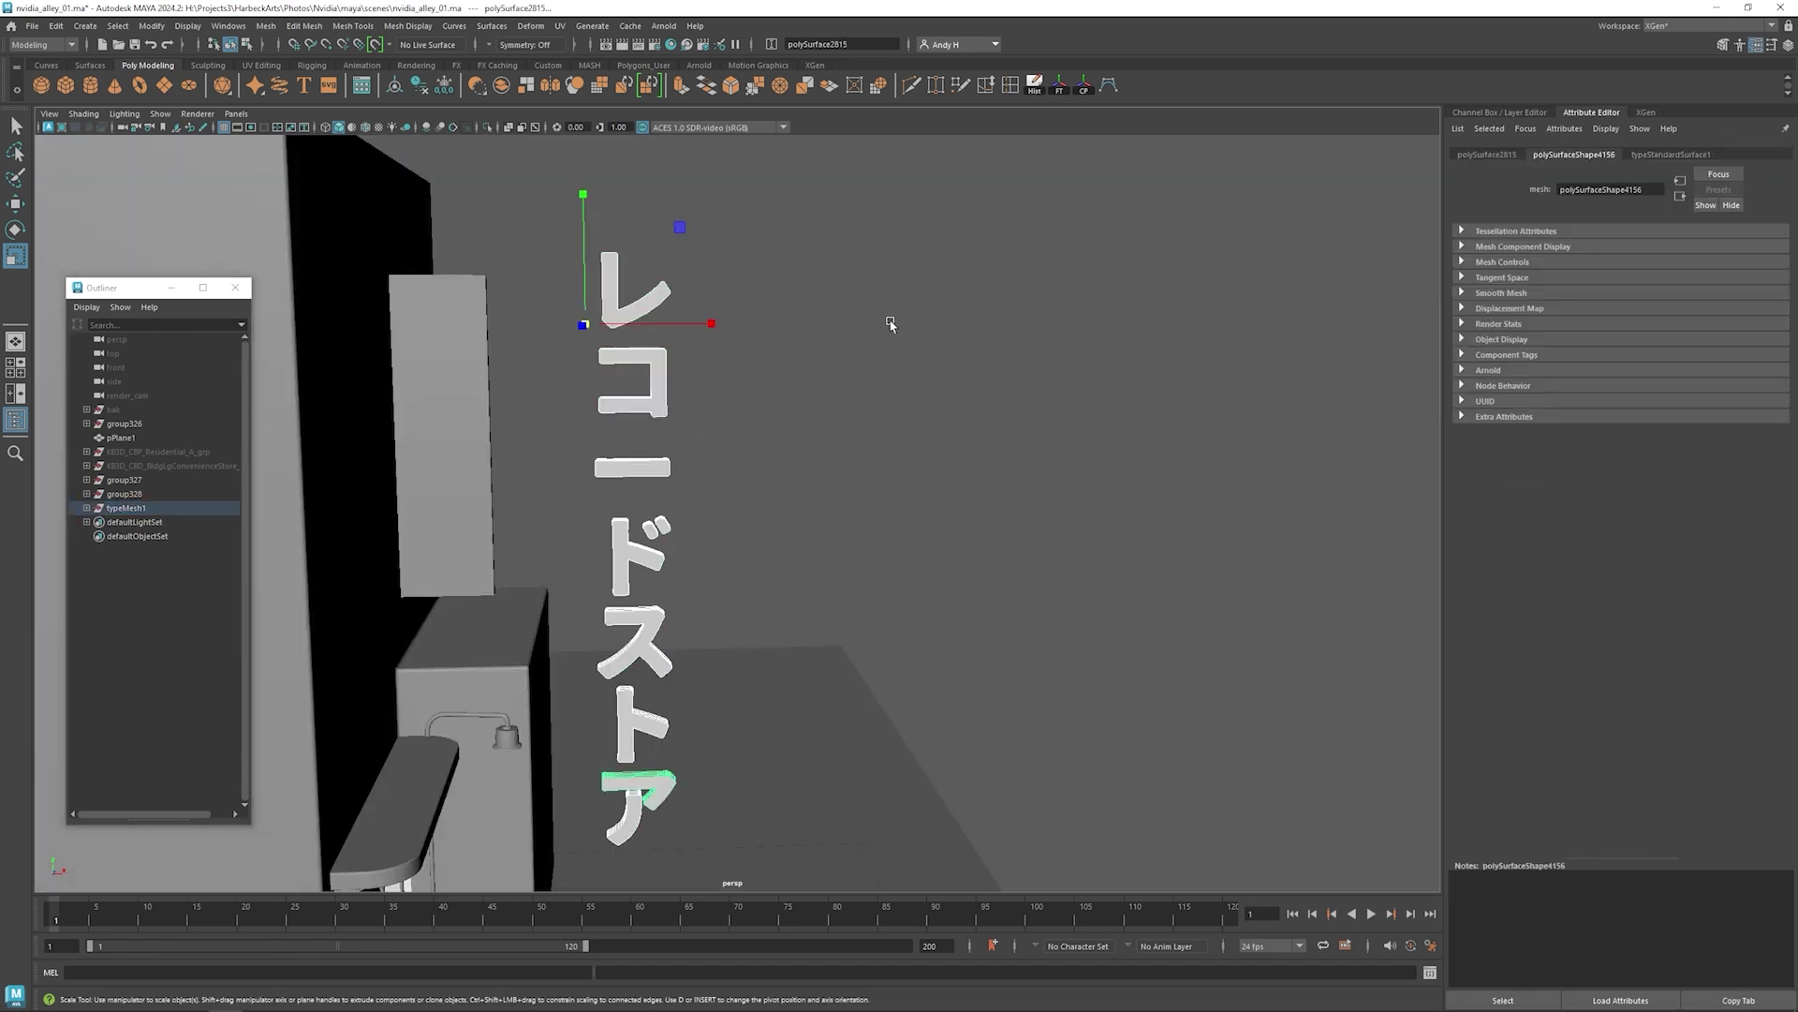
{"action": "left_click", "coordinate": [707, 379]}
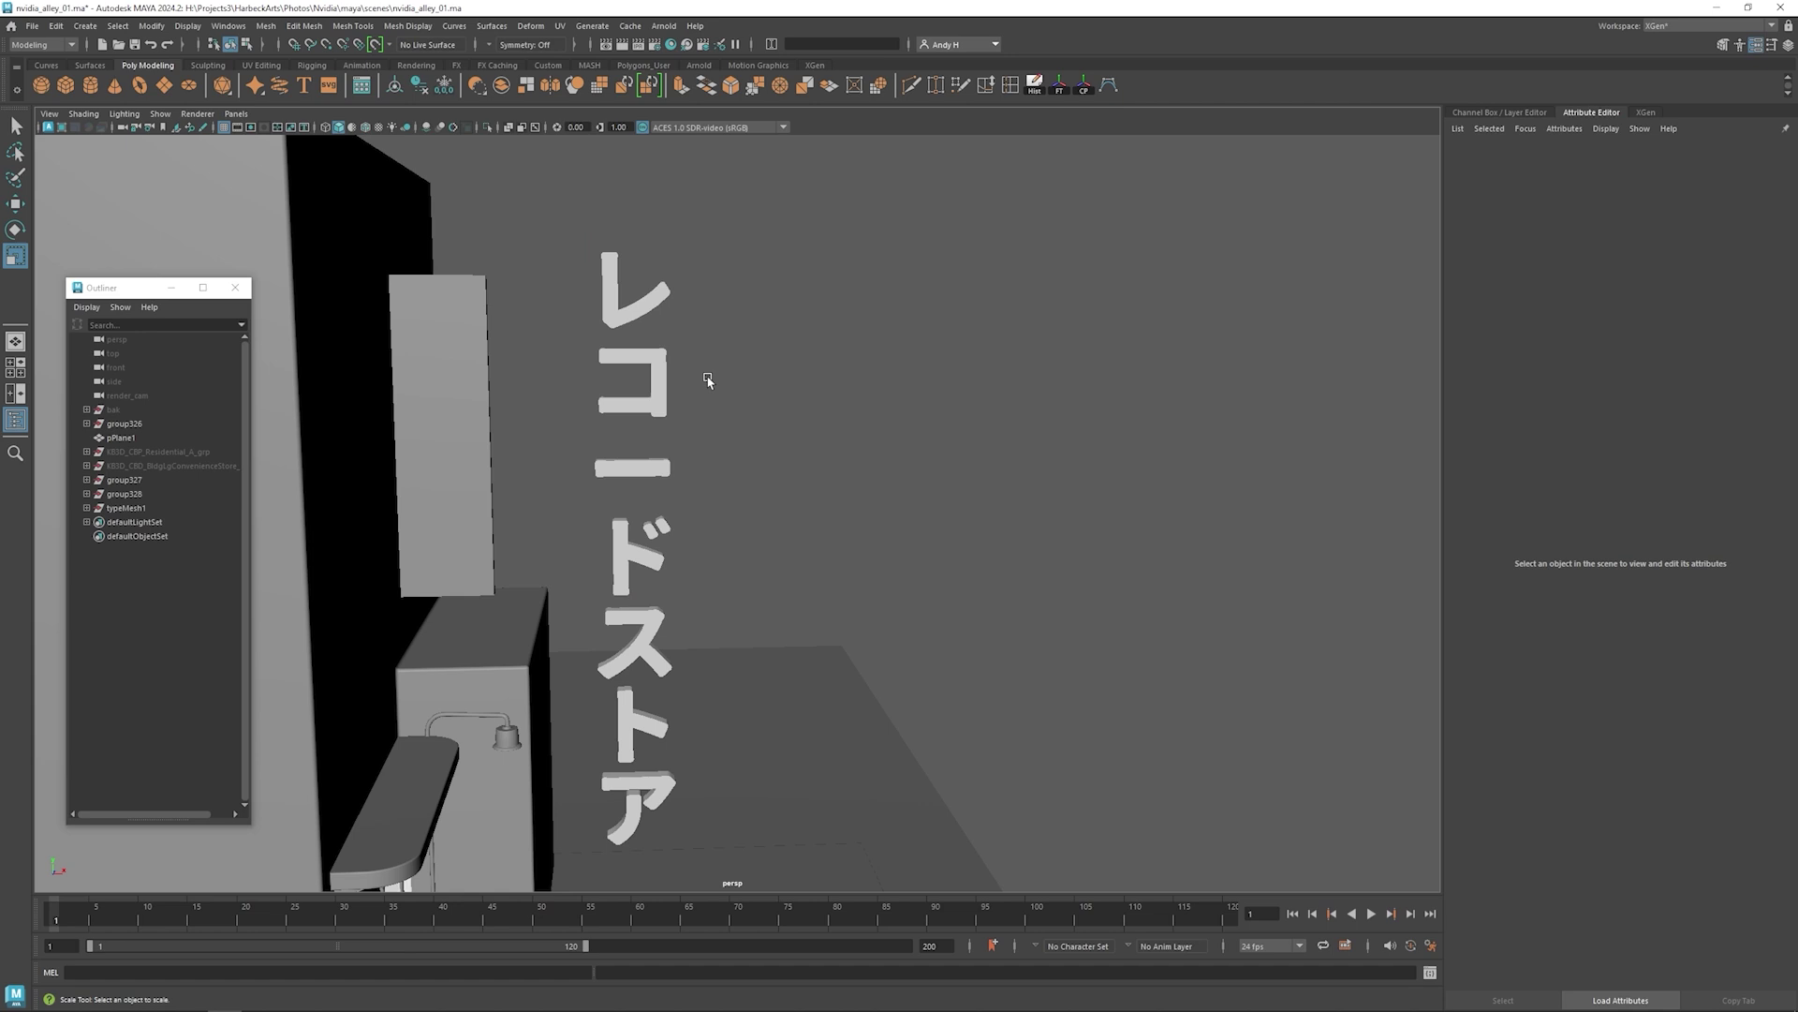
- Center the pivot of the long-vowel mark ー and rotate it upright for the vertical sign
{"action": "left_click", "coordinate": [629, 468]}
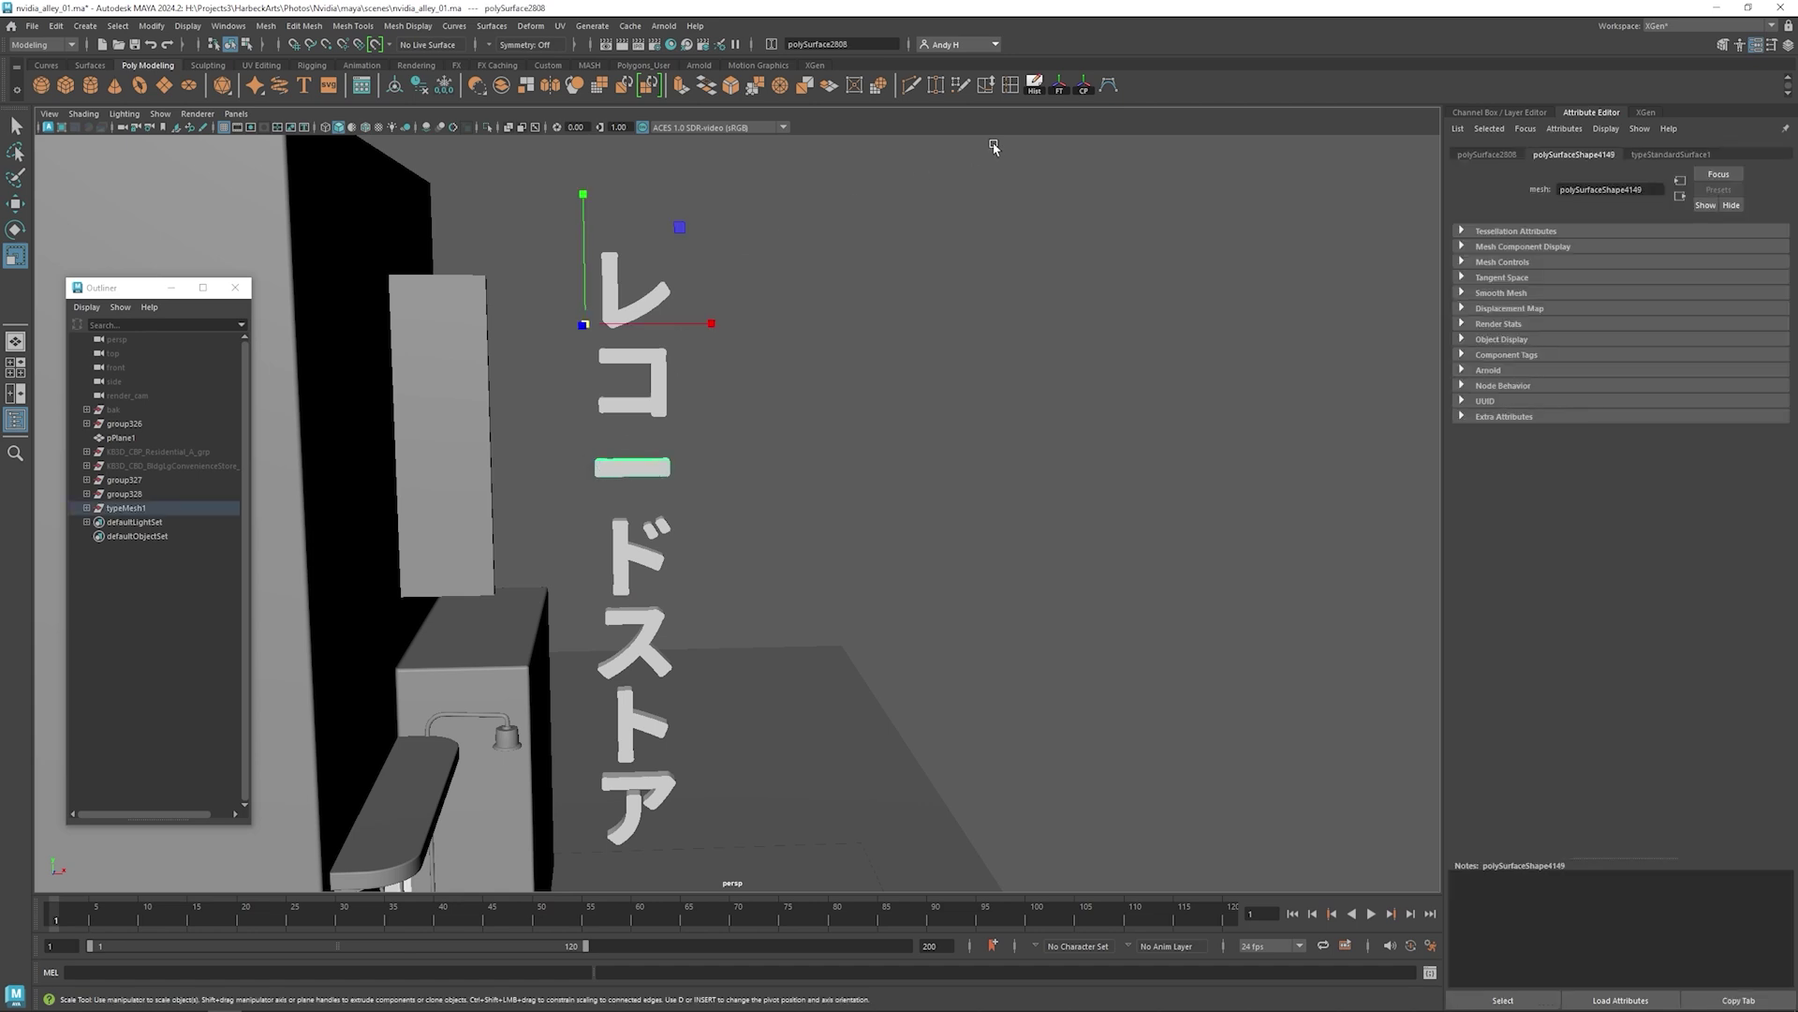
{"action": "left_click", "coordinate": [1083, 85]}
{"action": "key", "text": "e"}
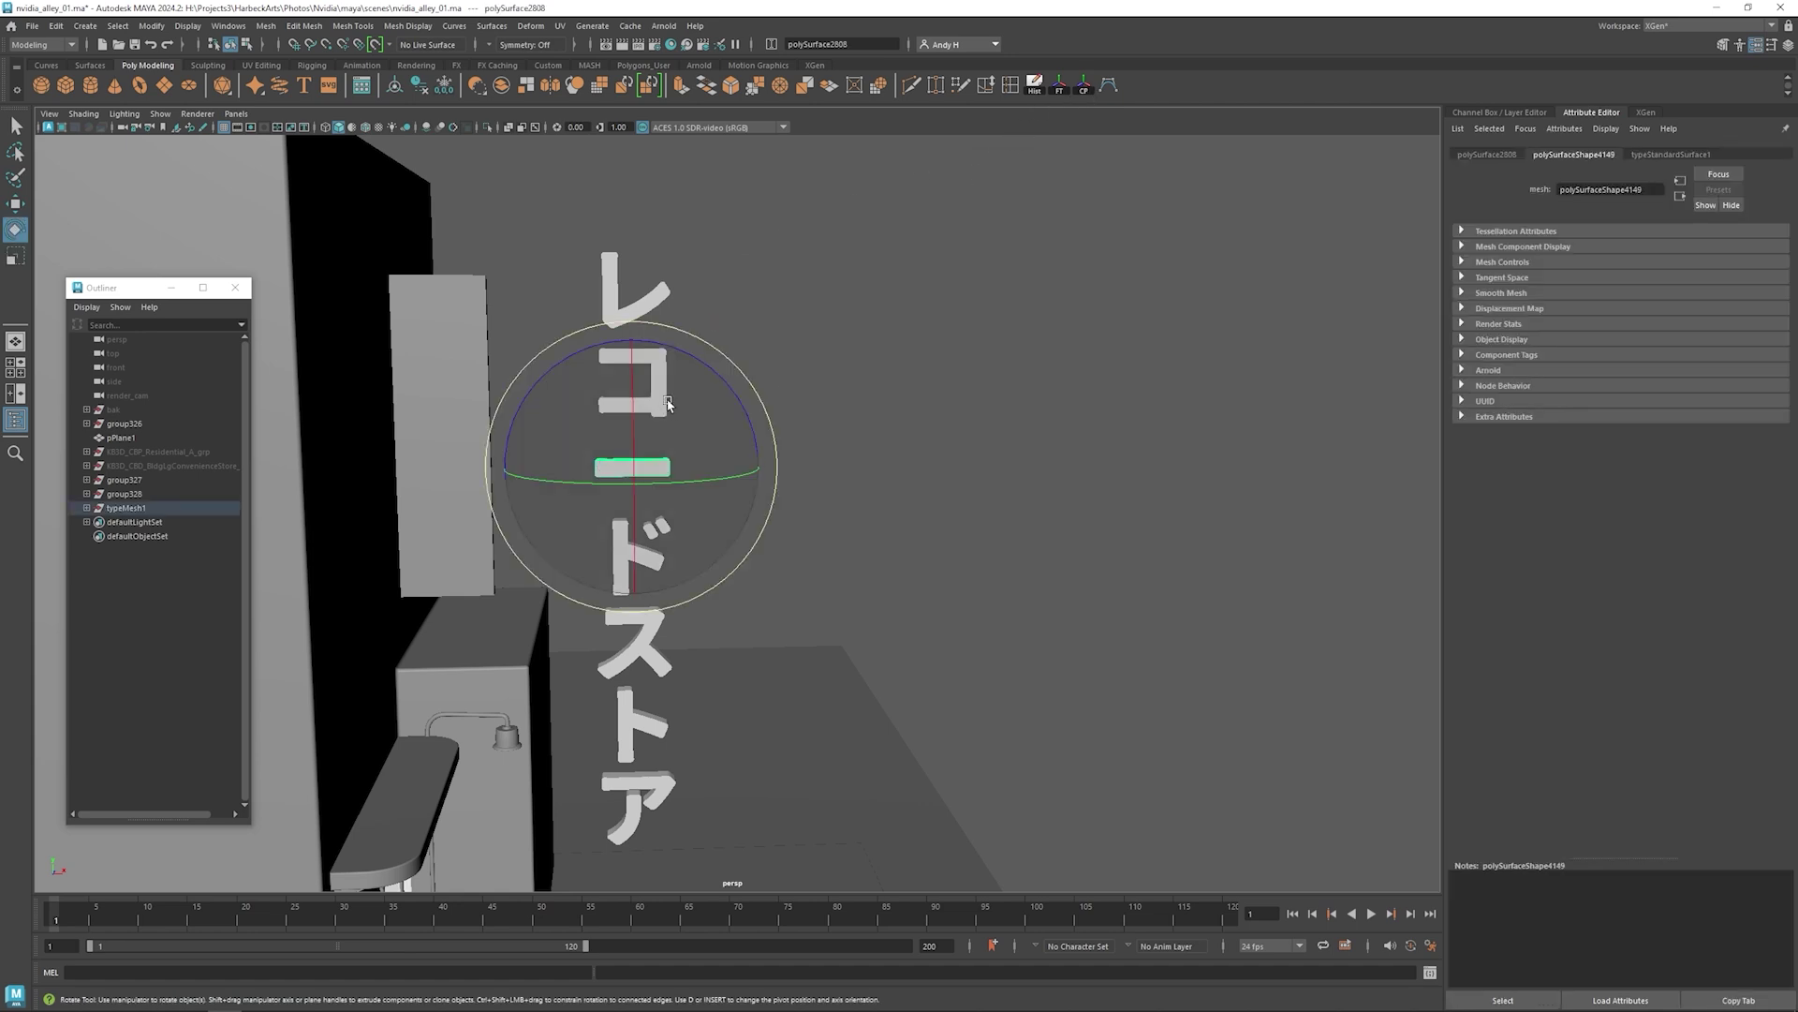
{"action": "mouse_move", "coordinate": [643, 350]}
{"action": "left_mouse_down", "text": "shift"}
{"action": "mouse_move", "coordinate": [707, 390]}
{"action": "mouse_move", "coordinate": [737, 494]}
{"action": "left_mouse_up", "text": "shift"}
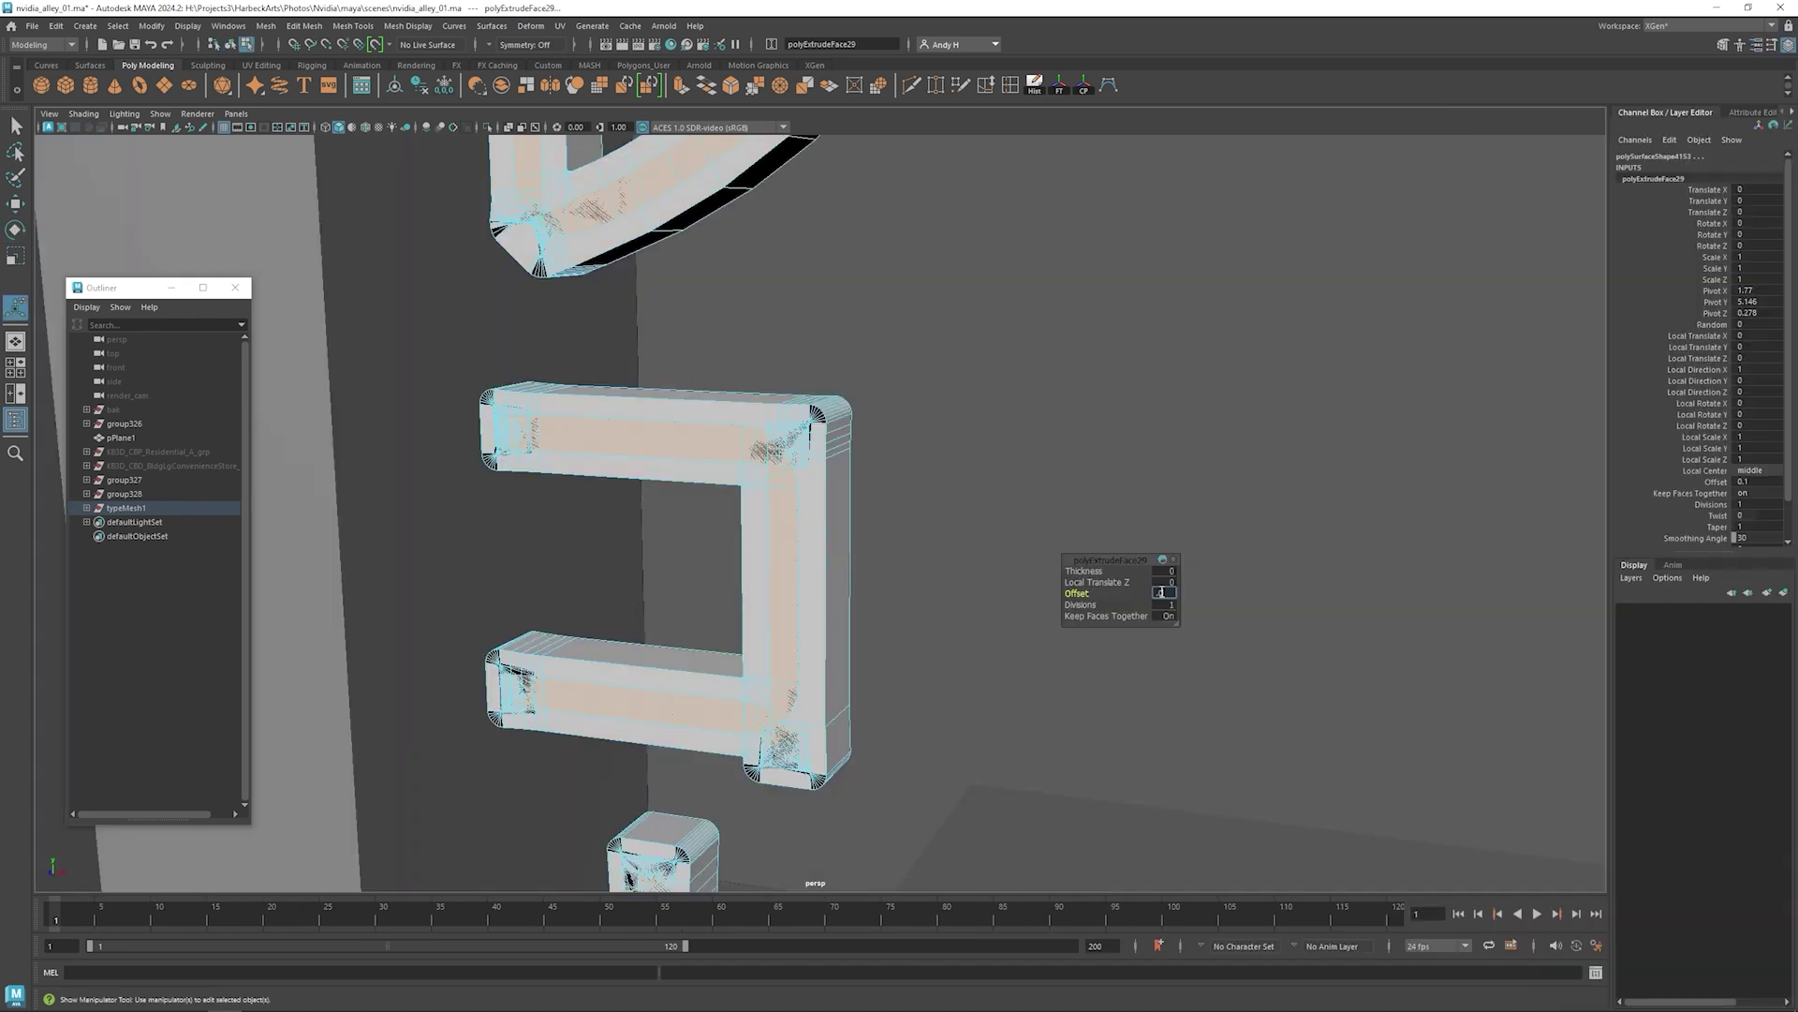
- Extrude the front faces of the sign letters with an inset offset of 0.02
{"action": "type", "text": "1"}
{"action": "key", "text": "Return"}
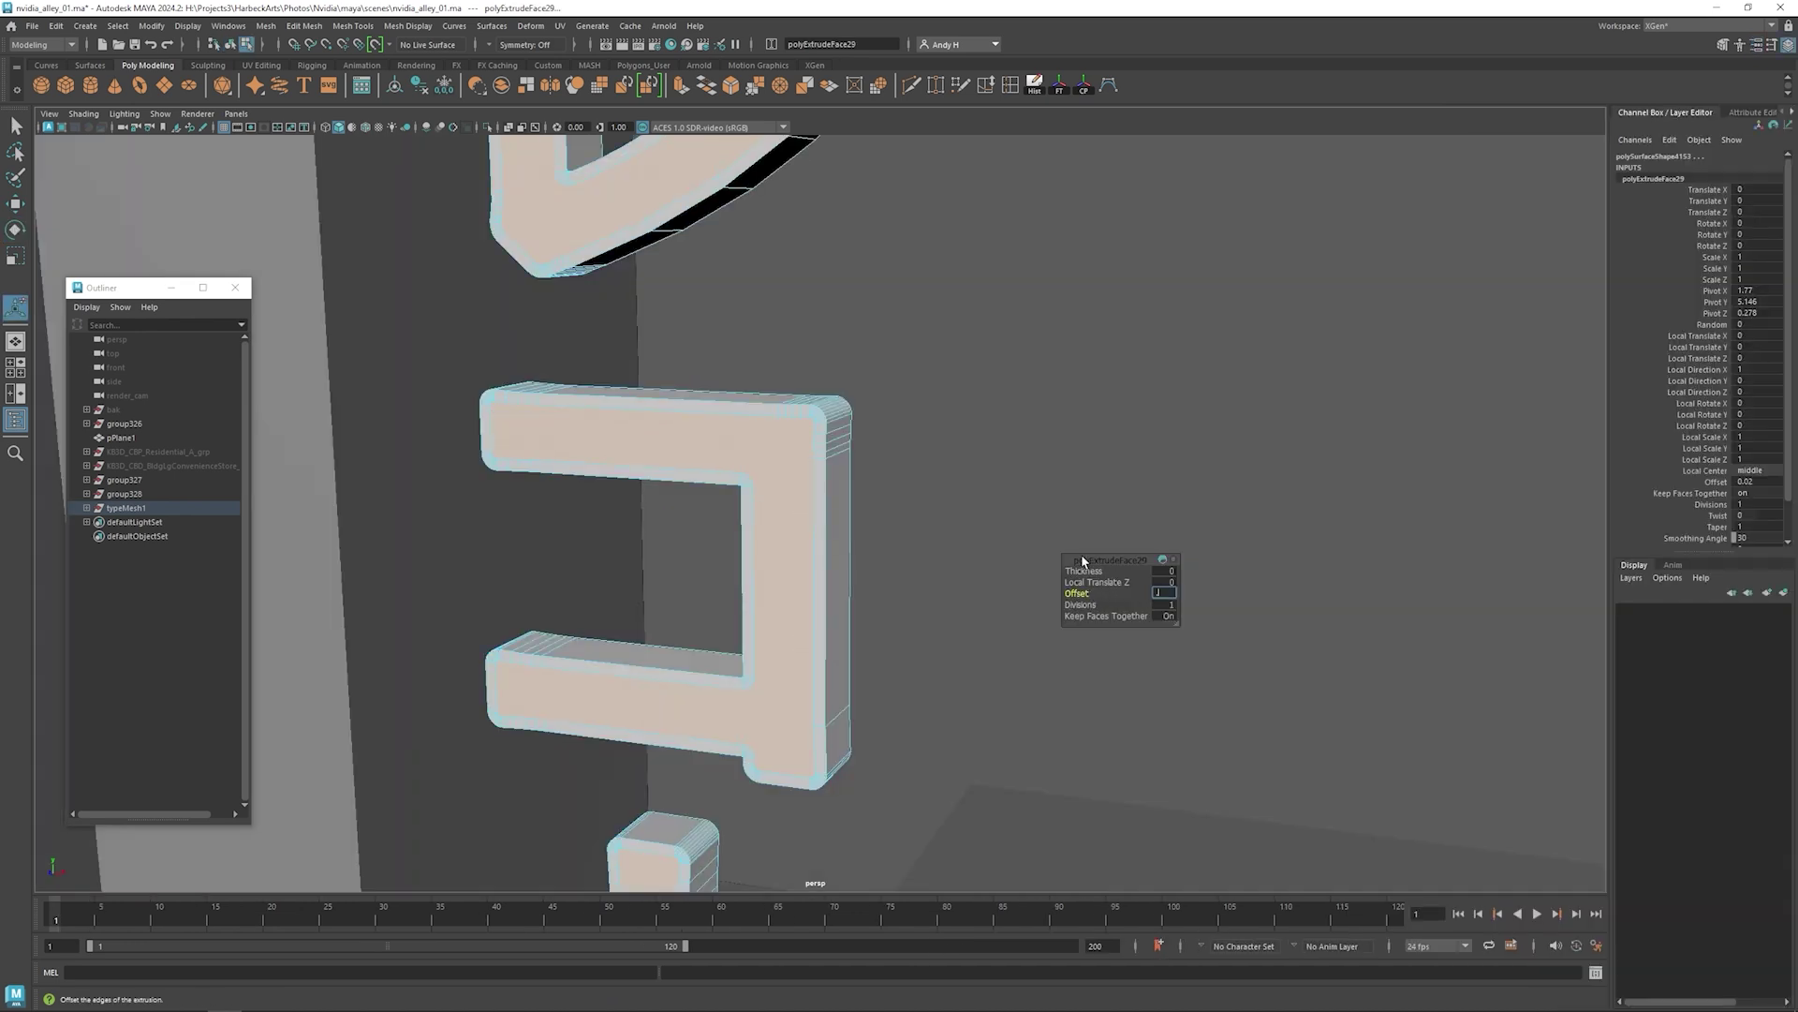
{"action": "left_click_drag", "start_coordinate": [930, 401], "coordinate": [909, 423], "text": "alt"}
- Extrude the inset letter faces again and push them inward to a local Z translation of about -0.079
{"action": "right_click_drag", "start_coordinate": [802, 476], "coordinate": [686, 595], "text": "alt"}
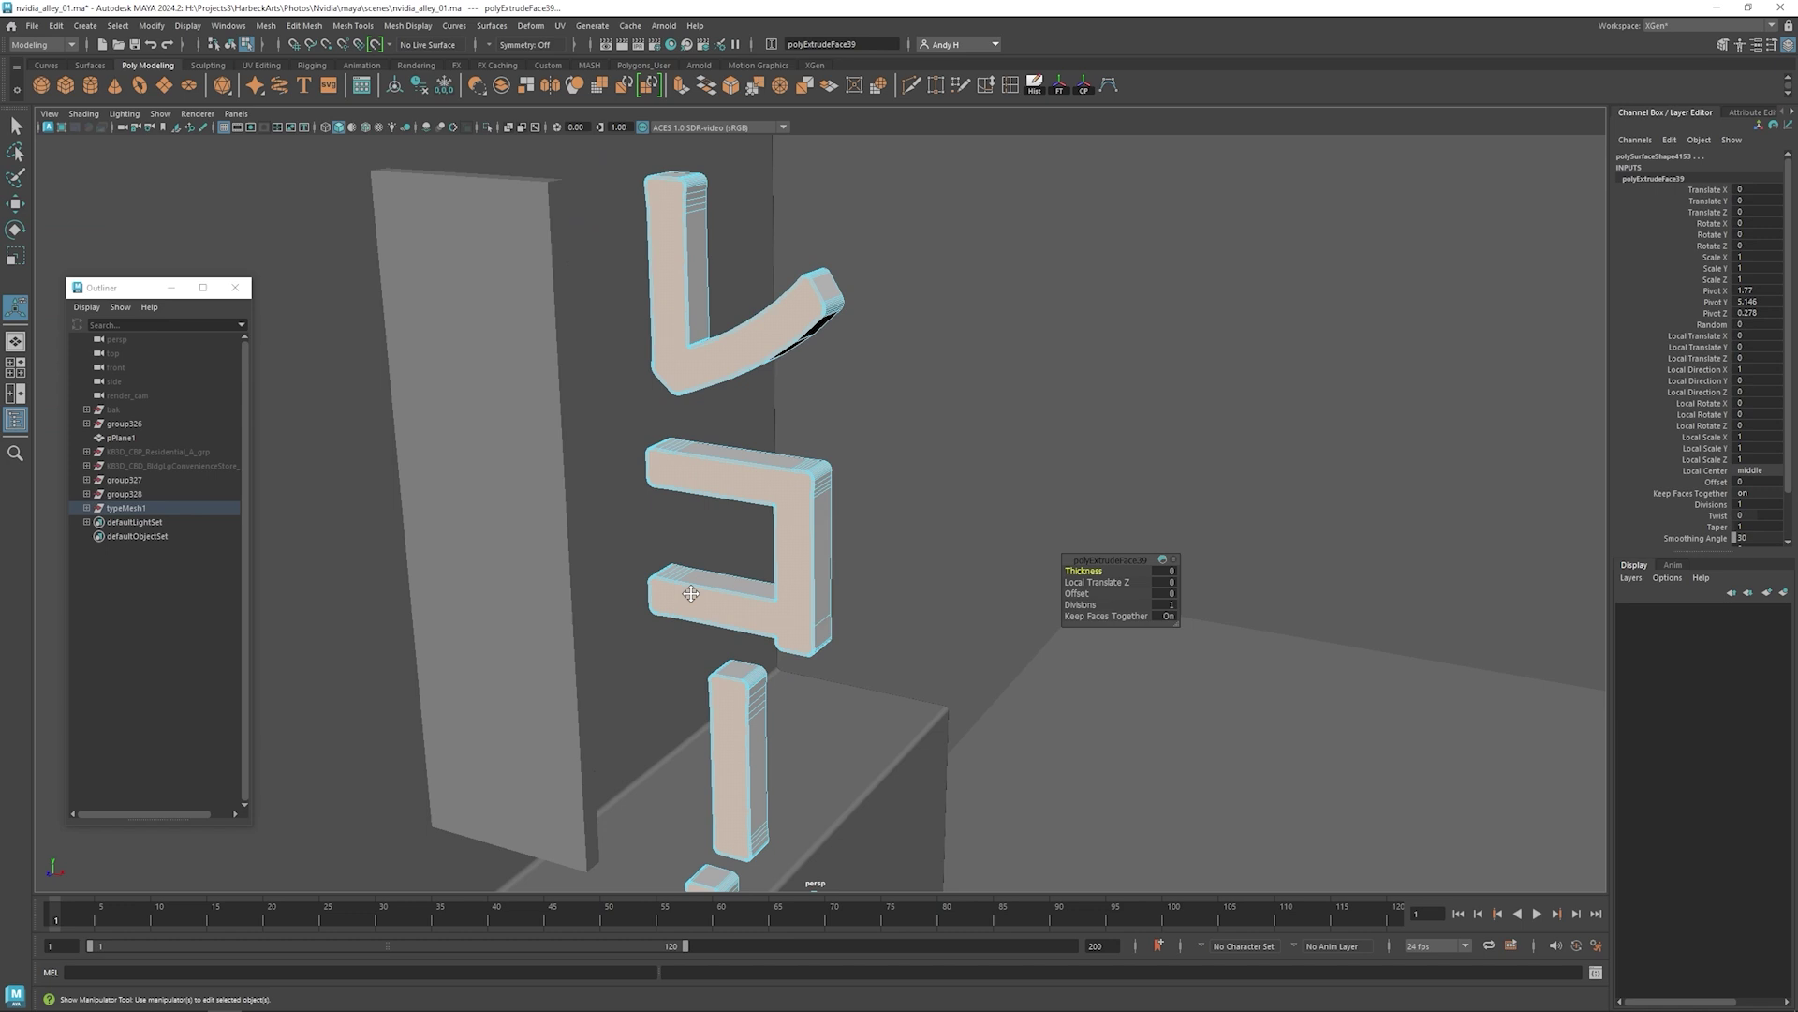
{"action": "middle_click_drag", "start_coordinate": [687, 596], "coordinate": [629, 253], "text": "alt"}
{"action": "left_click_drag", "start_coordinate": [644, 858], "coordinate": [664, 850]}
{"action": "key", "text": "space"}
{"action": "key", "text": "space"}
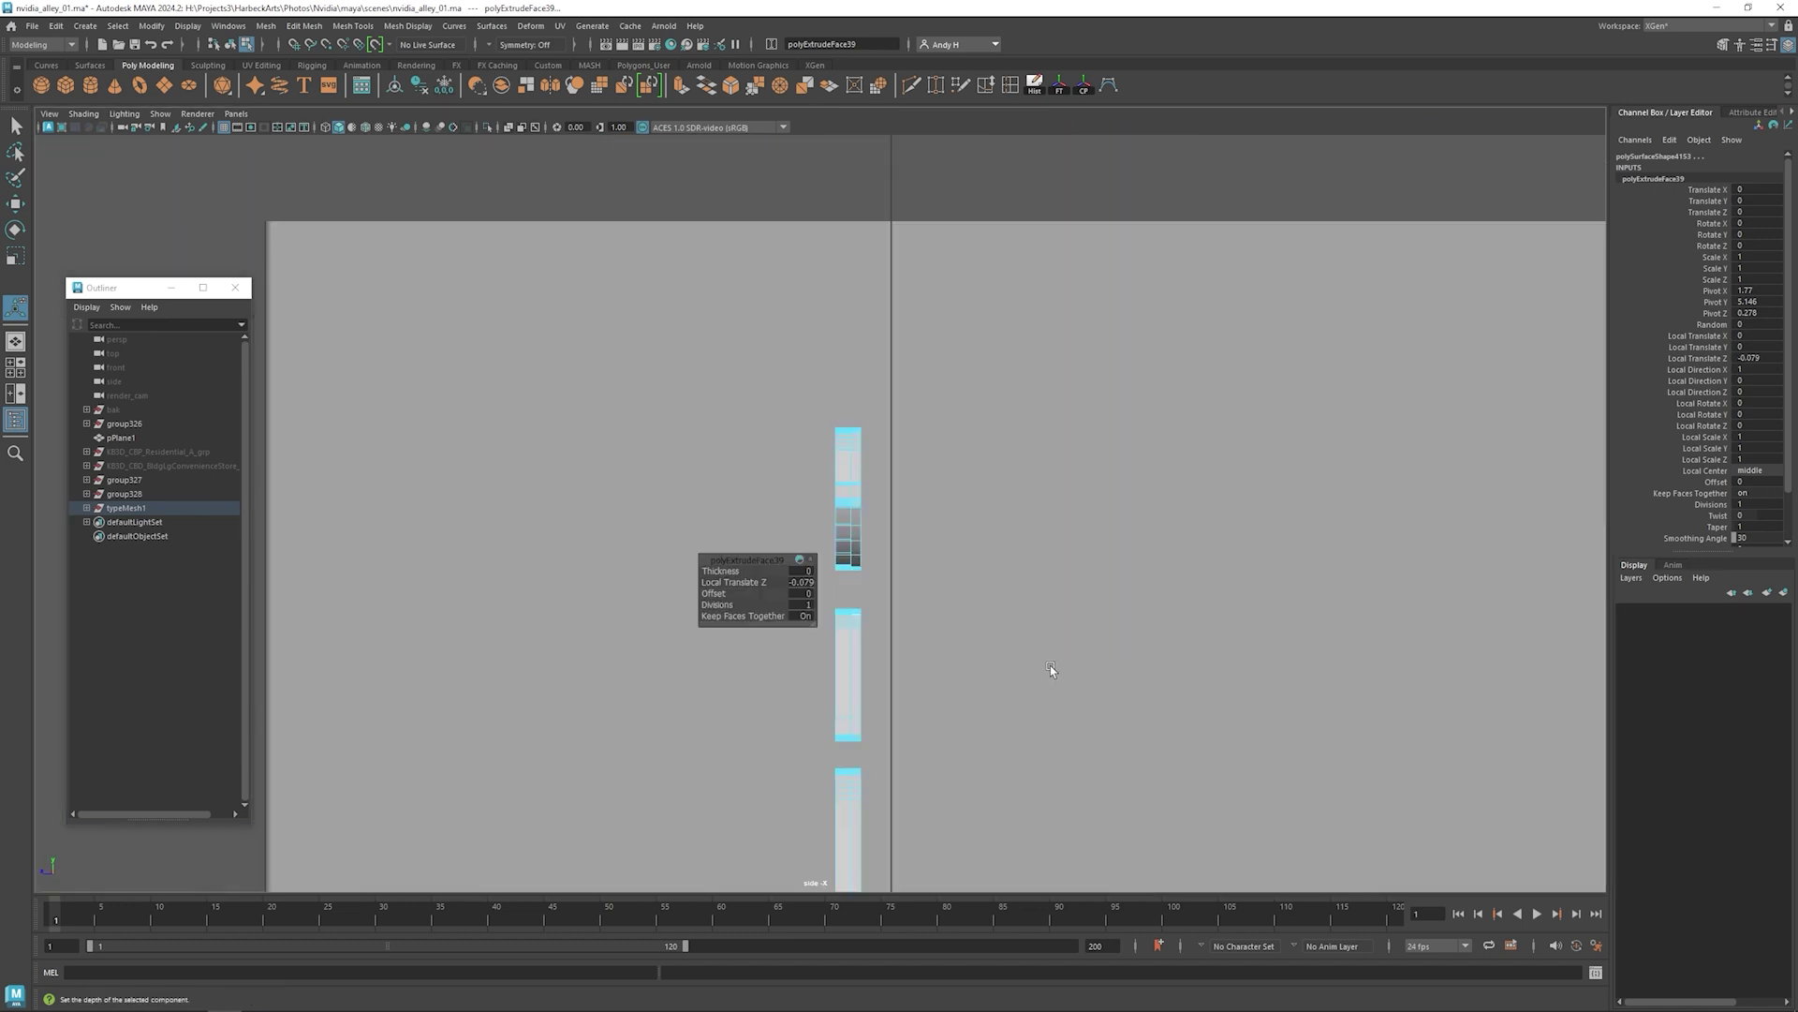
- Fine-tune the recess depth of the letter faces relative to the letters' backs, using a wireframe side view
{"action": "key", "text": "4"}
{"action": "middle_click_drag", "start_coordinate": [982, 644], "coordinate": [893, 309], "text": "alt"}
{"action": "middle_click_drag", "start_coordinate": [649, 871], "coordinate": [638, 471], "text": "alt"}
{"action": "left_click_drag", "start_coordinate": [661, 446], "coordinate": [665, 449]}
{"action": "key", "text": "space"}
{"action": "key", "text": "space"}
{"action": "right_click_drag", "start_coordinate": [1007, 262], "coordinate": [1072, 261], "text": "alt"}
{"action": "middle_click_drag", "start_coordinate": [1072, 261], "coordinate": [1030, 562], "text": "alt"}
{"action": "left_click_drag", "start_coordinate": [1030, 562], "coordinate": [956, 393], "text": "alt"}
- Return to object selection, deselect the recessed lettering and save the scene
{"action": "key", "text": "q"}
{"action": "key", "text": "F8"}
{"action": "left_click", "coordinate": [1003, 409]}
{"action": "key", "text": "space"}
{"action": "key", "text": "space"}
{"action": "scroll", "coordinate": [830, 370], "scroll_direction": "up", "scroll_amount": 10}
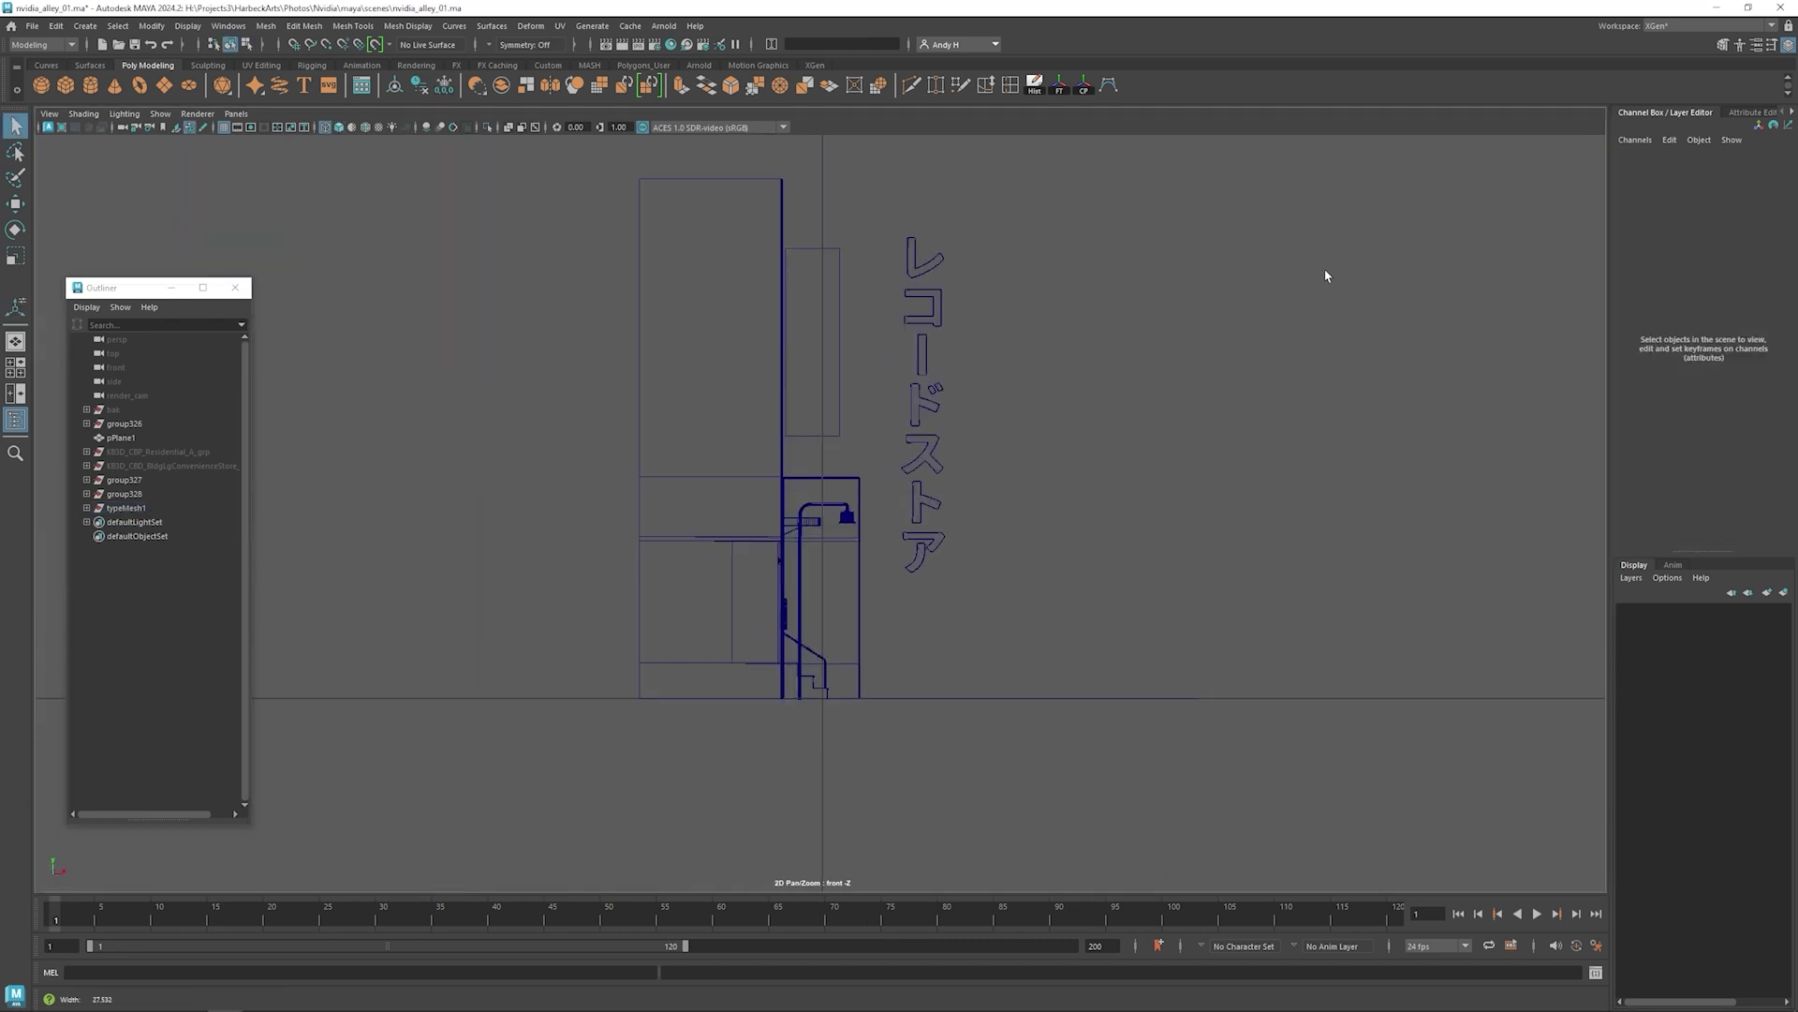
{"action": "right_click_drag", "start_coordinate": [1464, 315], "coordinate": [1499, 315], "text": "alt"}
{"action": "middle_click_drag", "start_coordinate": [849, 332], "coordinate": [1156, 508], "text": "alt"}
{"action": "right_click_drag", "start_coordinate": [864, 455], "coordinate": [824, 257], "text": "alt"}
{"action": "key", "text": "ctrl+s"}
- Trace a closed-looking neon tube path inside the outline of the レ character with a CV curve
{"action": "left_click", "coordinate": [1109, 85]}
{"action": "key", "text": "q"}
{"action": "scroll", "coordinate": [696, 509], "scroll_direction": "up", "scroll_amount": 2}
{"action": "middle_click_drag", "start_coordinate": [563, 657], "coordinate": [672, 694], "text": "alt"}
{"action": "key", "text": "g"}
{"action": "left_click", "coordinate": [706, 269]}
{"action": "left_click", "coordinate": [723, 269]}
{"action": "left_click", "coordinate": [736, 270]}
{"action": "left_click", "coordinate": [736, 284]}
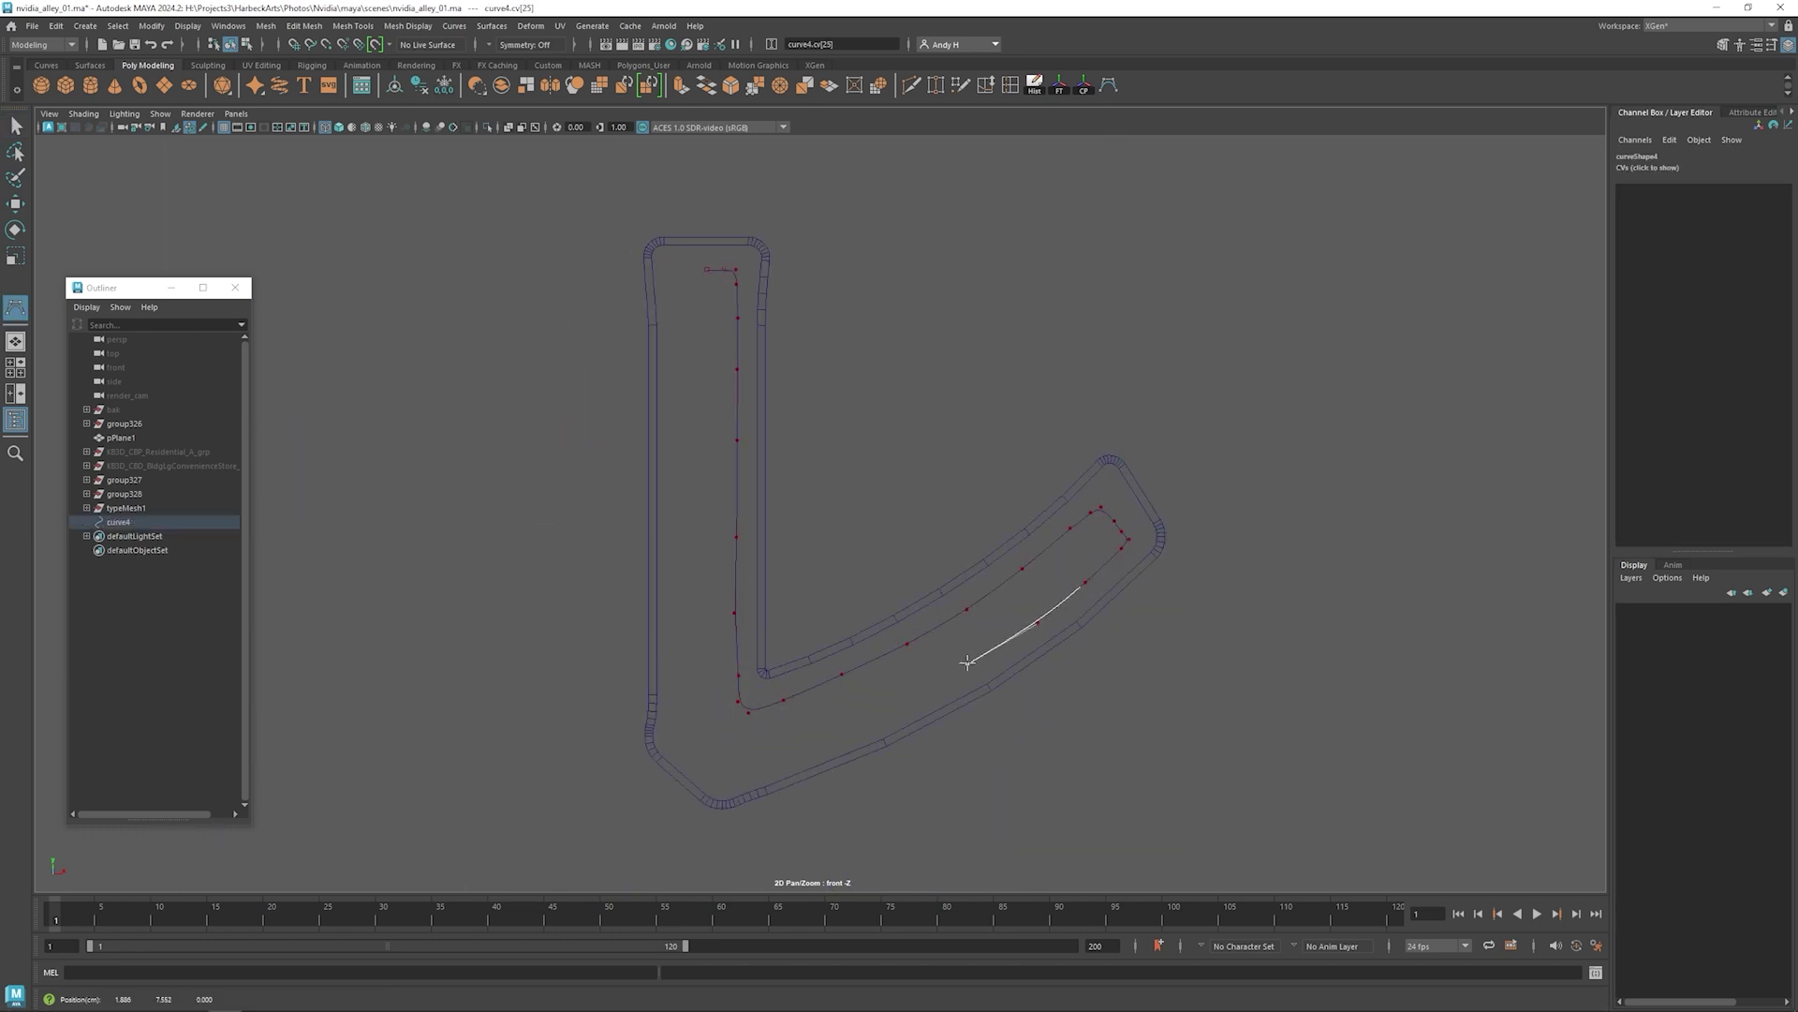
{"action": "left_click", "coordinate": [688, 330]}
{"action": "left_click", "coordinate": [688, 301]}
{"action": "left_click", "coordinate": [683, 271]}
{"action": "left_click", "coordinate": [691, 271]}
{"action": "key", "text": "Return"}
- Adjust the control vertices of the レ tube curve so it follows the character's strokes evenly
{"action": "key", "text": "F8"}
{"action": "left_click_drag", "start_coordinate": [799, 258], "coordinate": [728, 686]}
{"action": "key", "text": "r"}
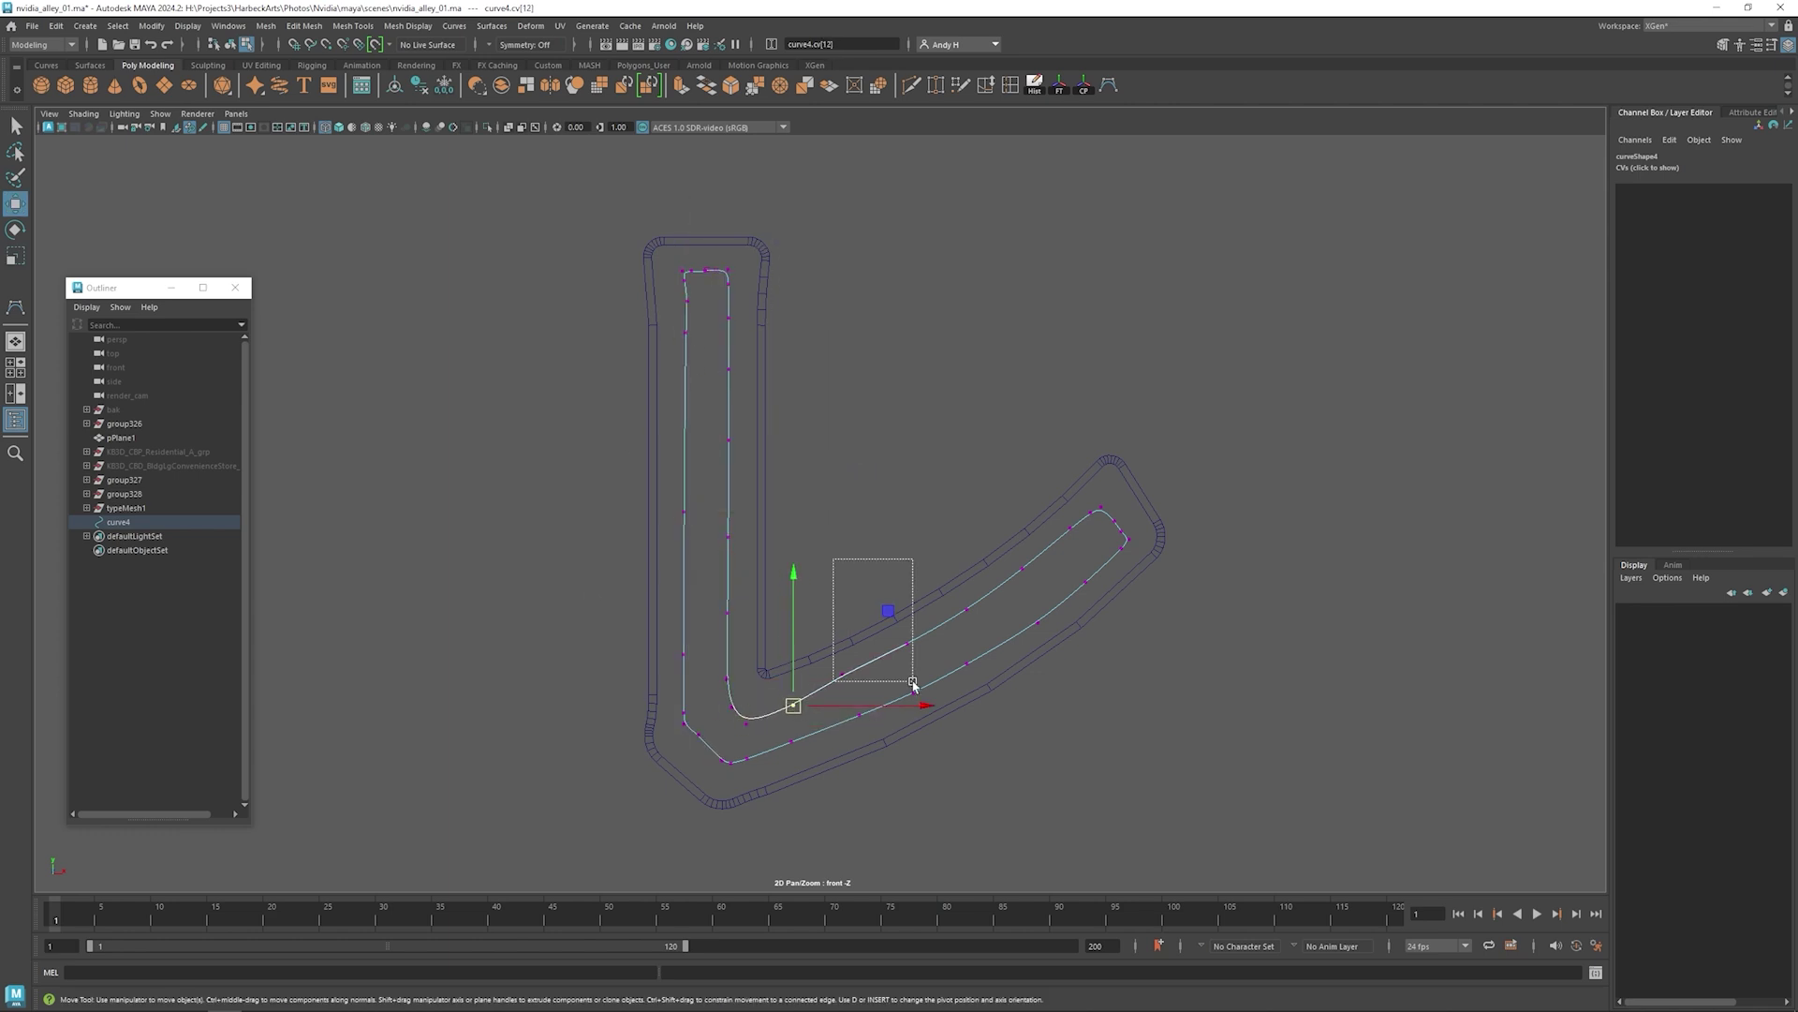
{"action": "left_click_drag", "start_coordinate": [1053, 600], "coordinate": [890, 704]}
{"action": "middle_click_drag", "start_coordinate": [843, 702], "coordinate": [843, 234], "text": "alt"}
{"action": "scroll", "coordinate": [676, 752], "scroll_direction": "down", "scroll_amount": 5}
{"action": "key", "text": "F8"}
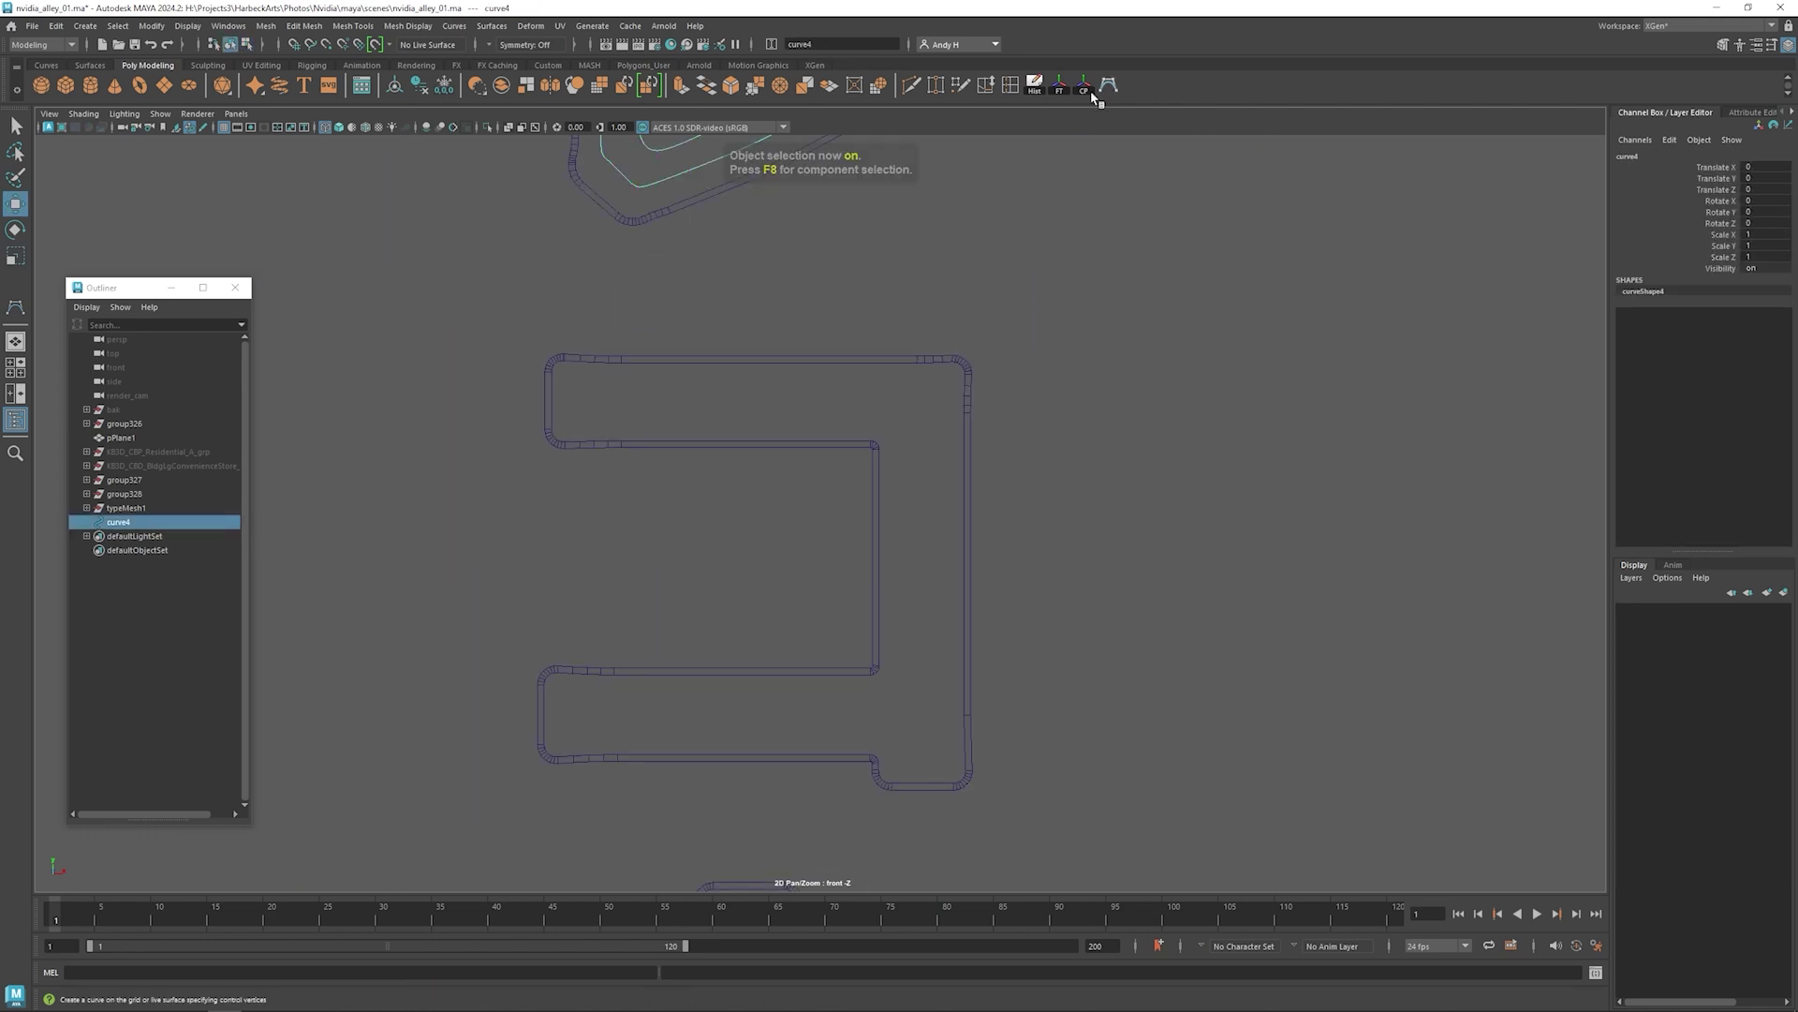
- Trace a CV curve for the neon tube inside the outline of the コ character
{"action": "left_click", "coordinate": [1108, 85]}
{"action": "left_click", "coordinate": [752, 384]}
{"action": "left_click", "coordinate": [814, 386]}
{"action": "left_click", "coordinate": [898, 382]}
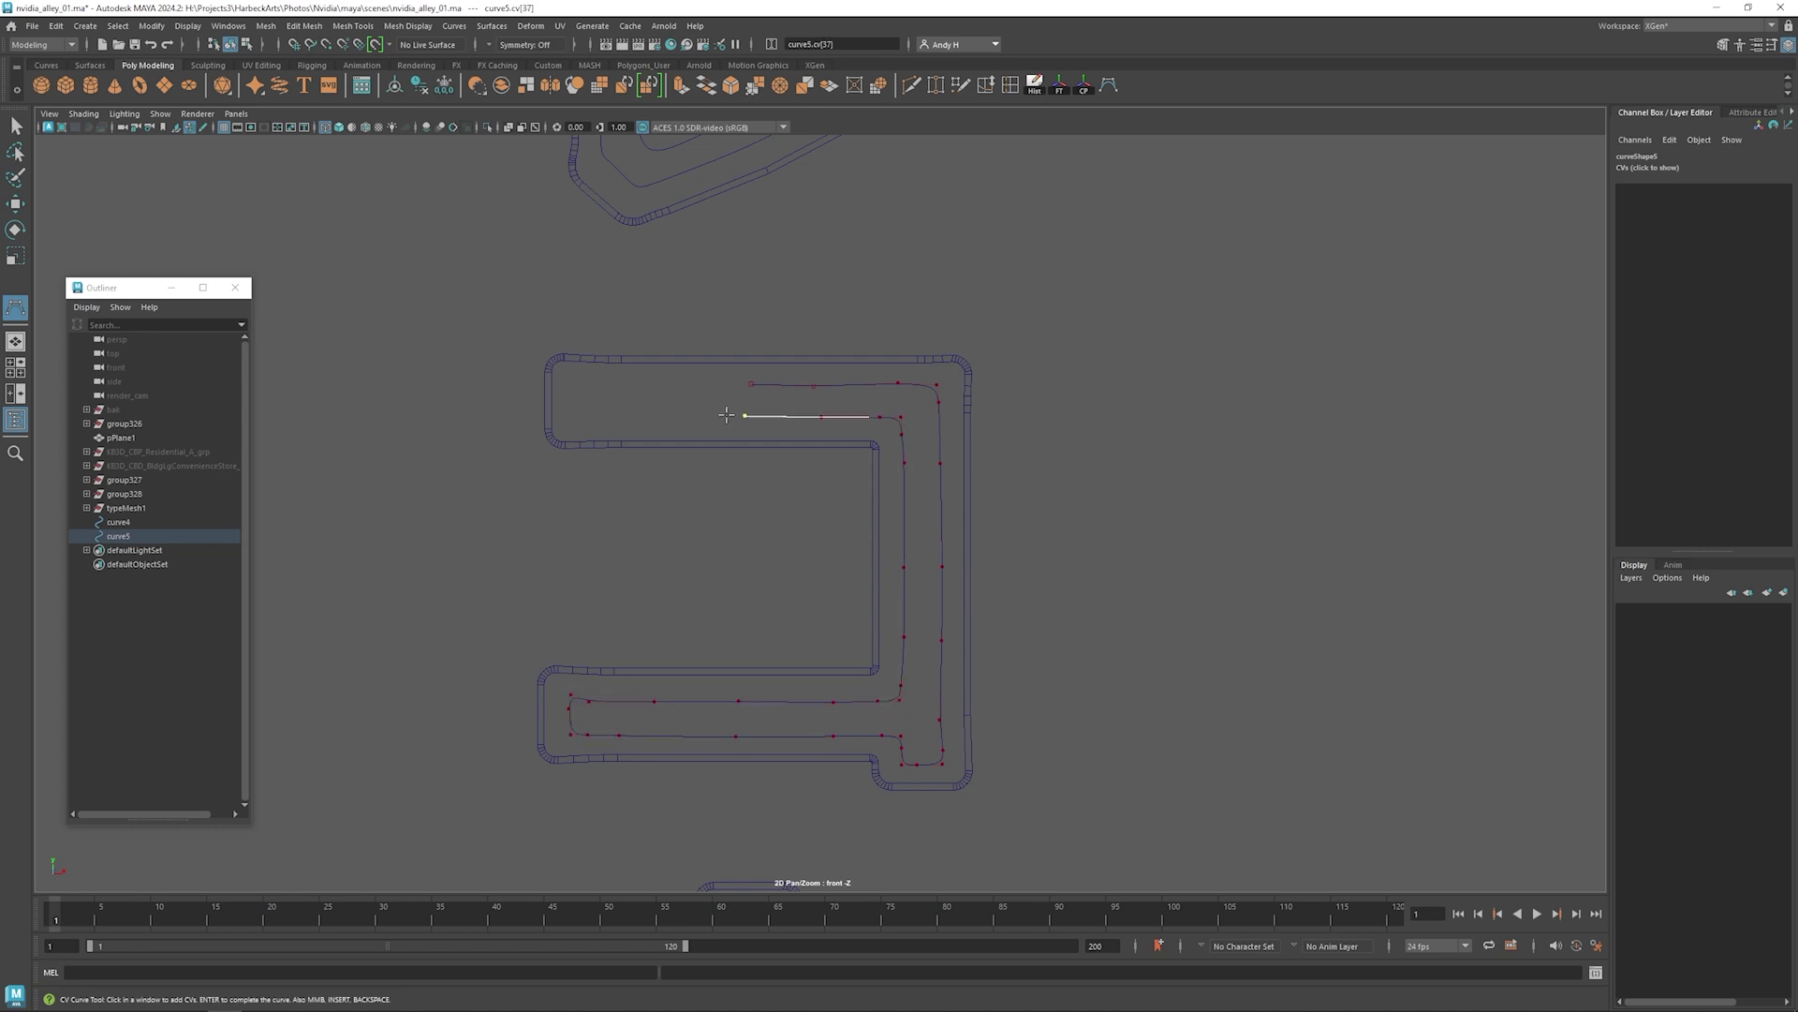
{"action": "left_click", "coordinate": [652, 382]}
{"action": "left_click", "coordinate": [708, 383]}
{"action": "left_click", "coordinate": [751, 384]}
- Straighten the runs of the コ tube curve by flattening rows of its control vertices
{"action": "key", "text": "F8"}
{"action": "left_click_drag", "start_coordinate": [560, 371], "coordinate": [955, 392]}
{"action": "key", "text": "r"}
{"action": "left_click_drag", "start_coordinate": [560, 408], "coordinate": [918, 427]}
{"action": "left_click_drag", "start_coordinate": [743, 291], "coordinate": [740, 320]}
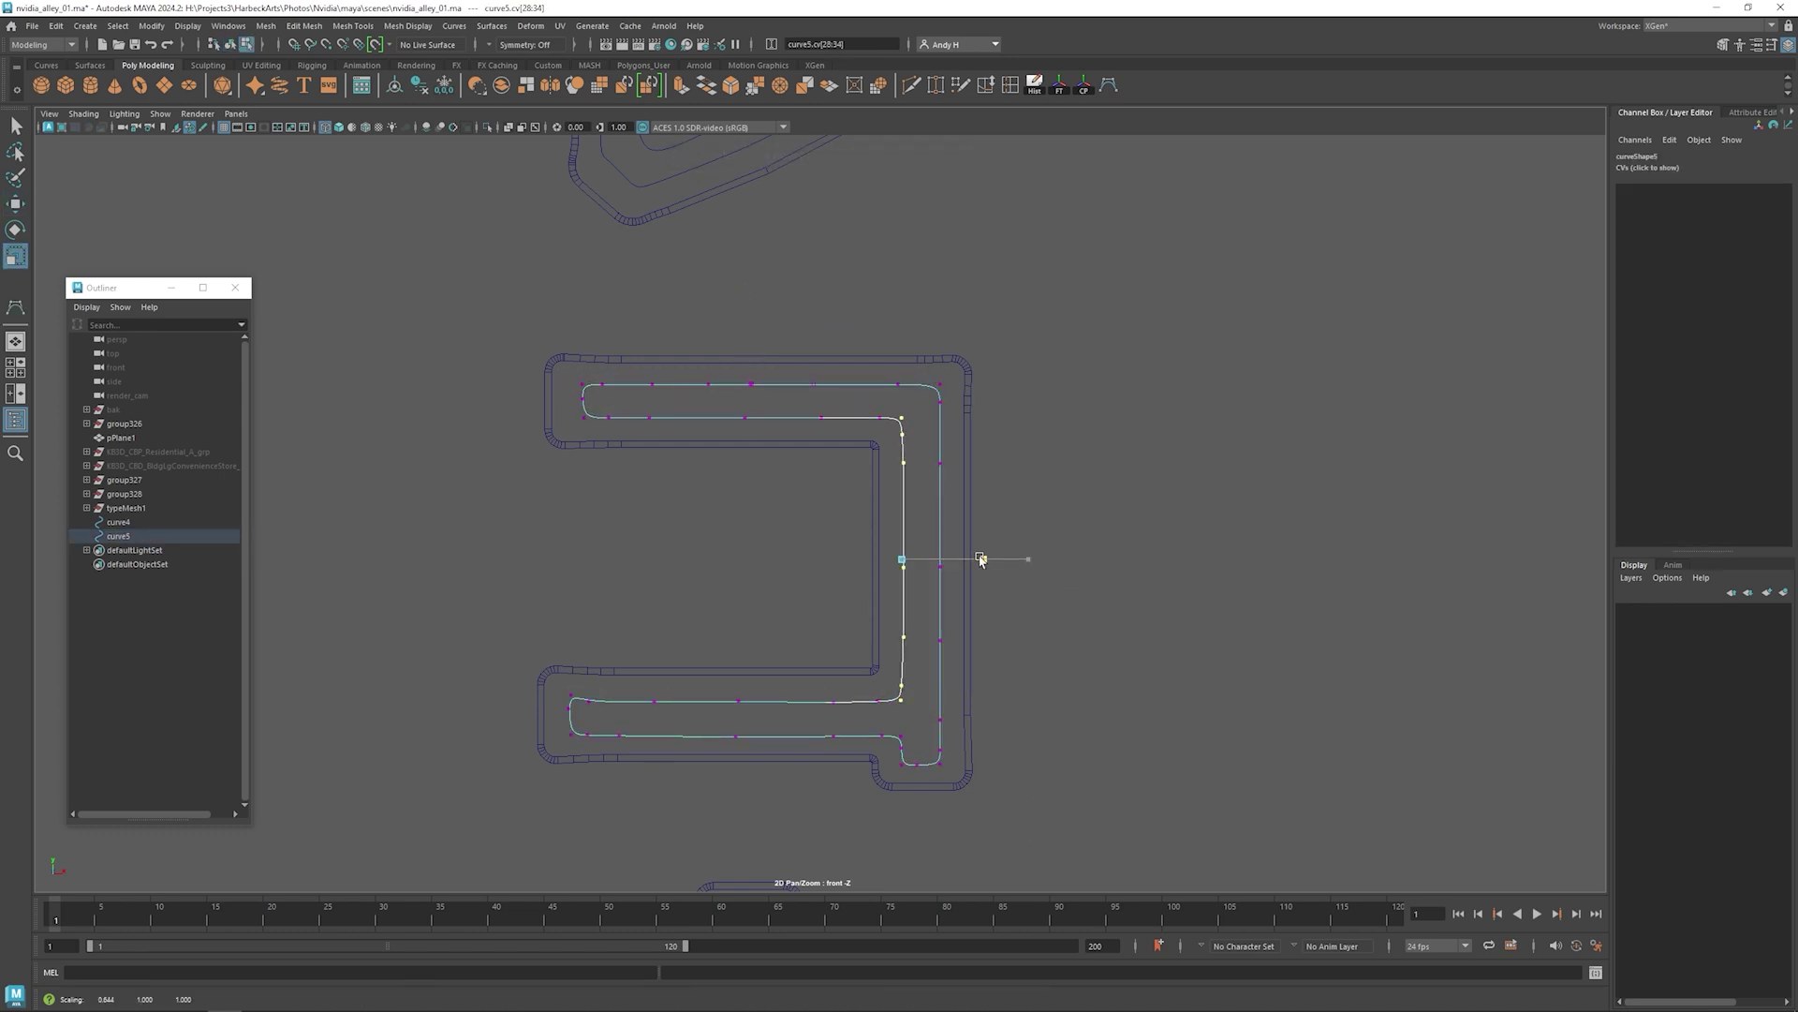
{"action": "left_click_drag", "start_coordinate": [518, 721], "coordinate": [906, 773]}
{"action": "left_click_drag", "start_coordinate": [741, 609], "coordinate": [741, 605]}
{"action": "key", "text": "F8"}
- Trace a CV curve for the neon tube inside the outline of the vertical ー mark
{"action": "middle_click_drag", "start_coordinate": [806, 750], "coordinate": [847, 355], "text": "alt"}
{"action": "scroll", "coordinate": [847, 478], "scroll_direction": "down", "scroll_amount": 3}
{"action": "scroll", "coordinate": [847, 477], "scroll_direction": "up", "scroll_amount": 3}
{"action": "key", "text": "y"}
{"action": "left_click", "coordinate": [782, 342]}
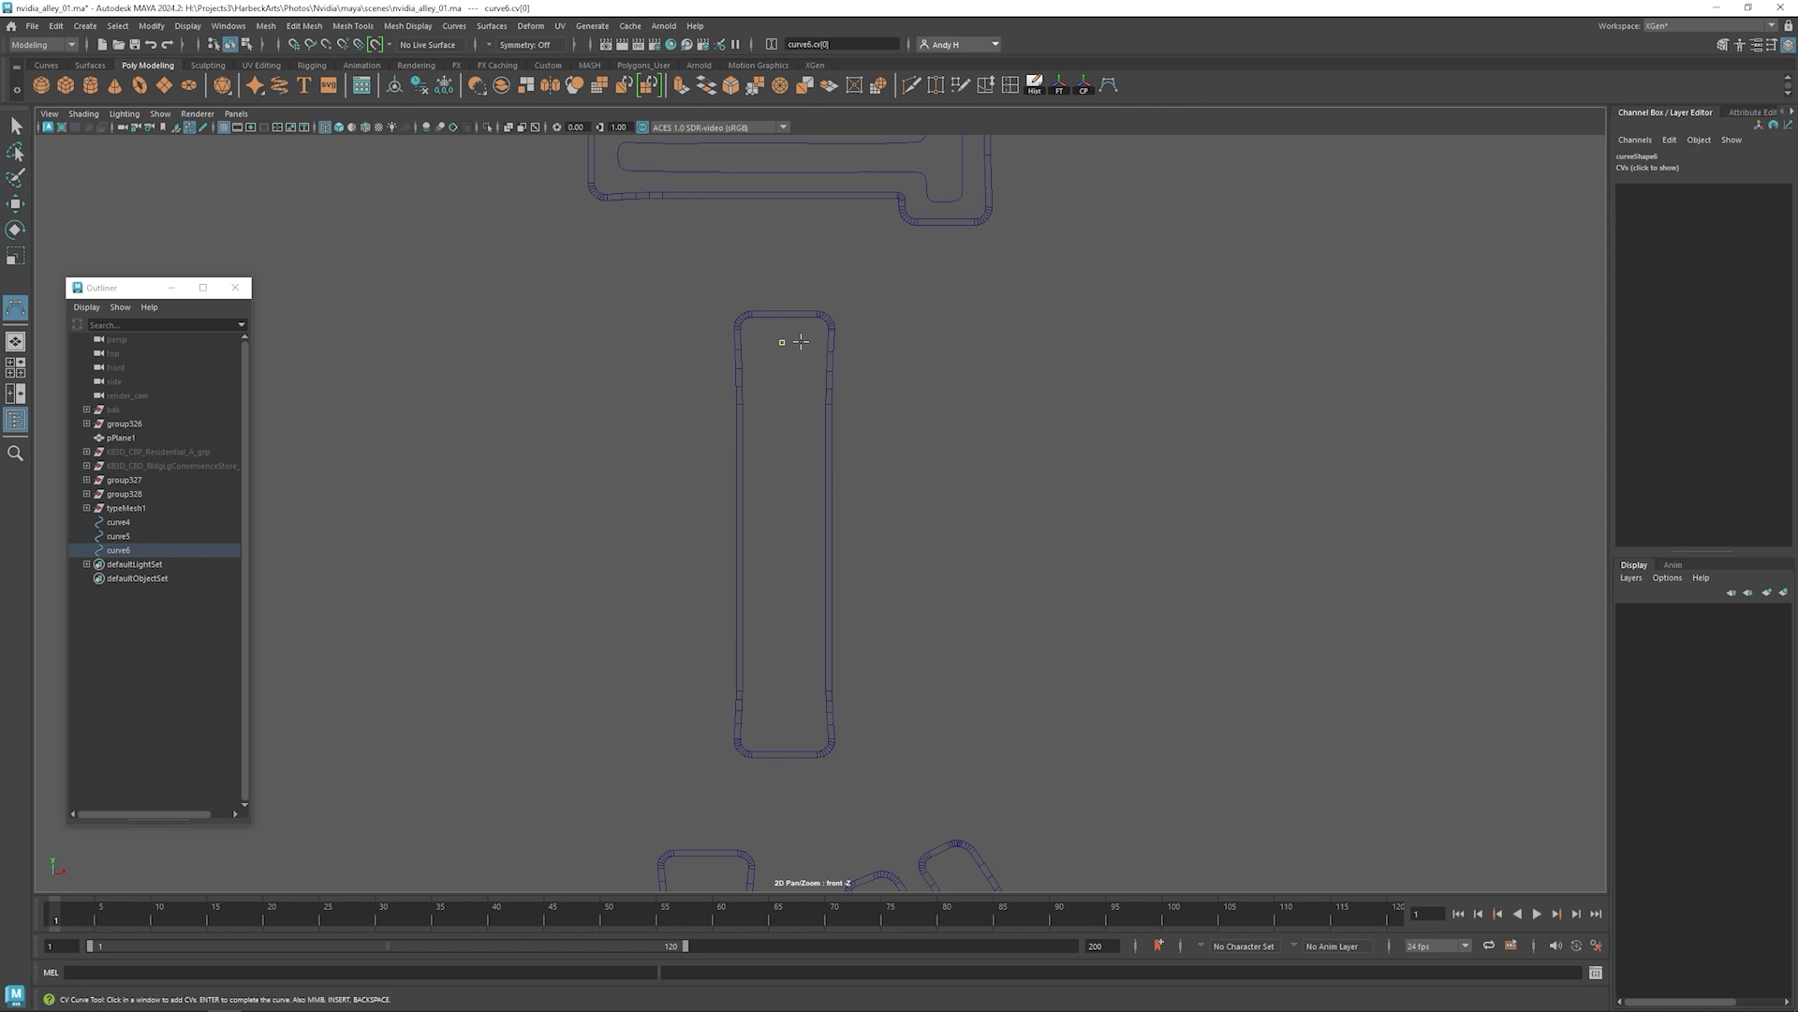
{"action": "left_click", "coordinate": [770, 367]}
{"action": "left_click", "coordinate": [782, 342]}
{"action": "scroll", "coordinate": [768, 300], "scroll_direction": "up", "scroll_amount": 3}
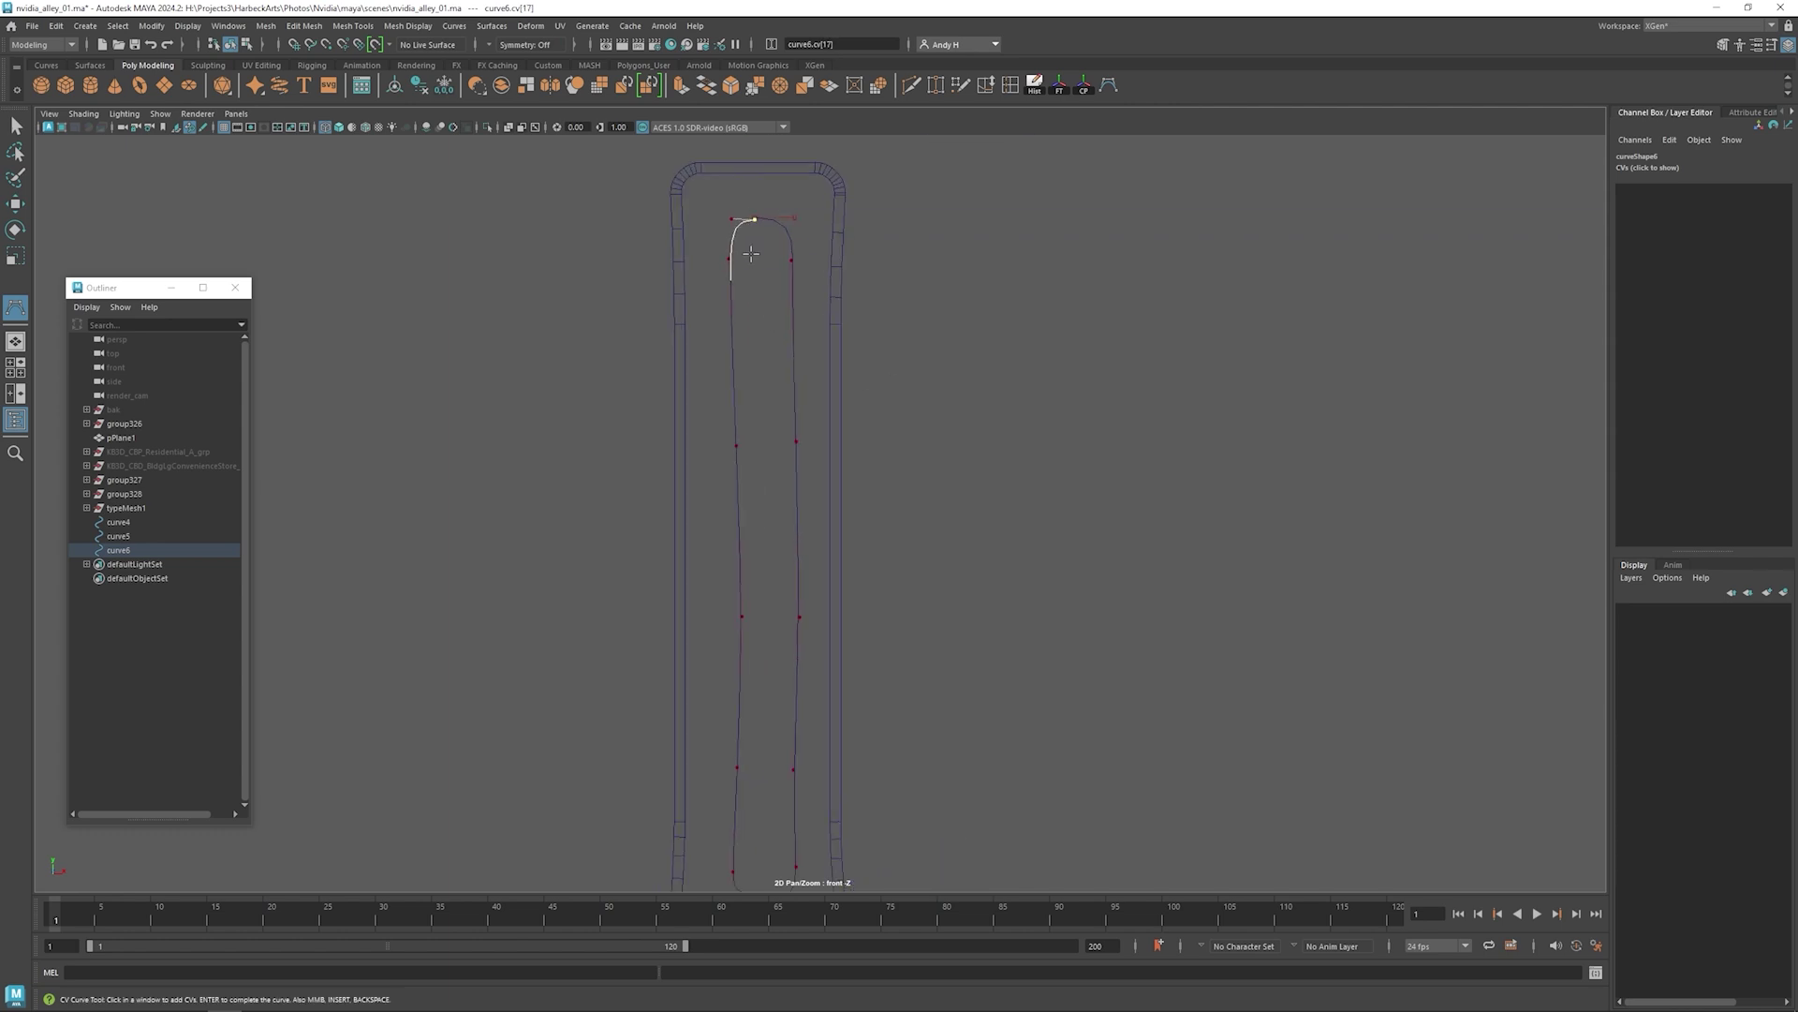
{"action": "key", "text": "Return"}
- Straighten the long sides of the ー tube curve by aligning its control vertices
{"action": "key", "text": "F8"}
{"action": "left_click", "coordinate": [757, 218]}
{"action": "left_click", "coordinate": [946, 272]}
{"action": "scroll", "coordinate": [997, 403], "scroll_direction": "down", "scroll_amount": 12}
{"action": "left_click_drag", "start_coordinate": [901, 537], "coordinate": [880, 541]}
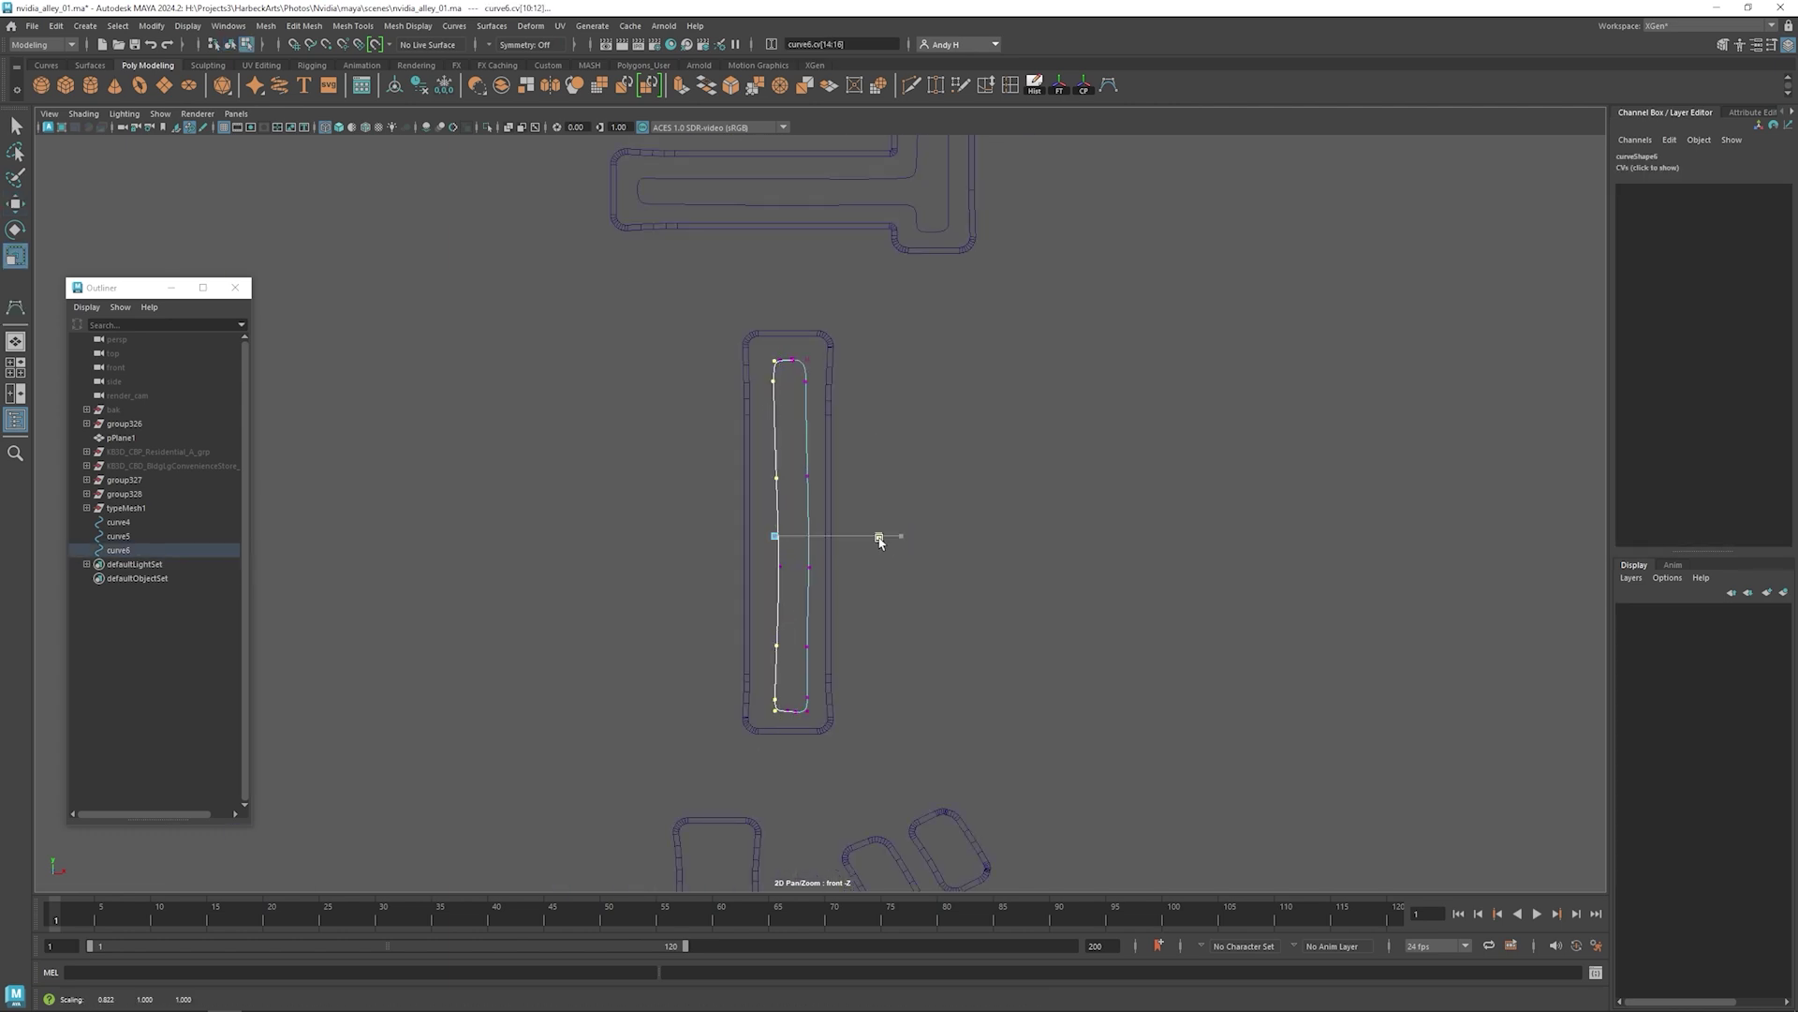
{"action": "left_click", "coordinate": [942, 563]}
{"action": "key", "text": "F8"}
- Trace a CV curve inside the first small voicing dash of the ド character and adjust its end point
{"action": "middle_click_drag", "start_coordinate": [1031, 852], "coordinate": [1033, 499], "text": "alt"}
{"action": "left_click", "coordinate": [1072, 544]}
{"action": "scroll", "coordinate": [992, 519], "scroll_direction": "up", "scroll_amount": 5}
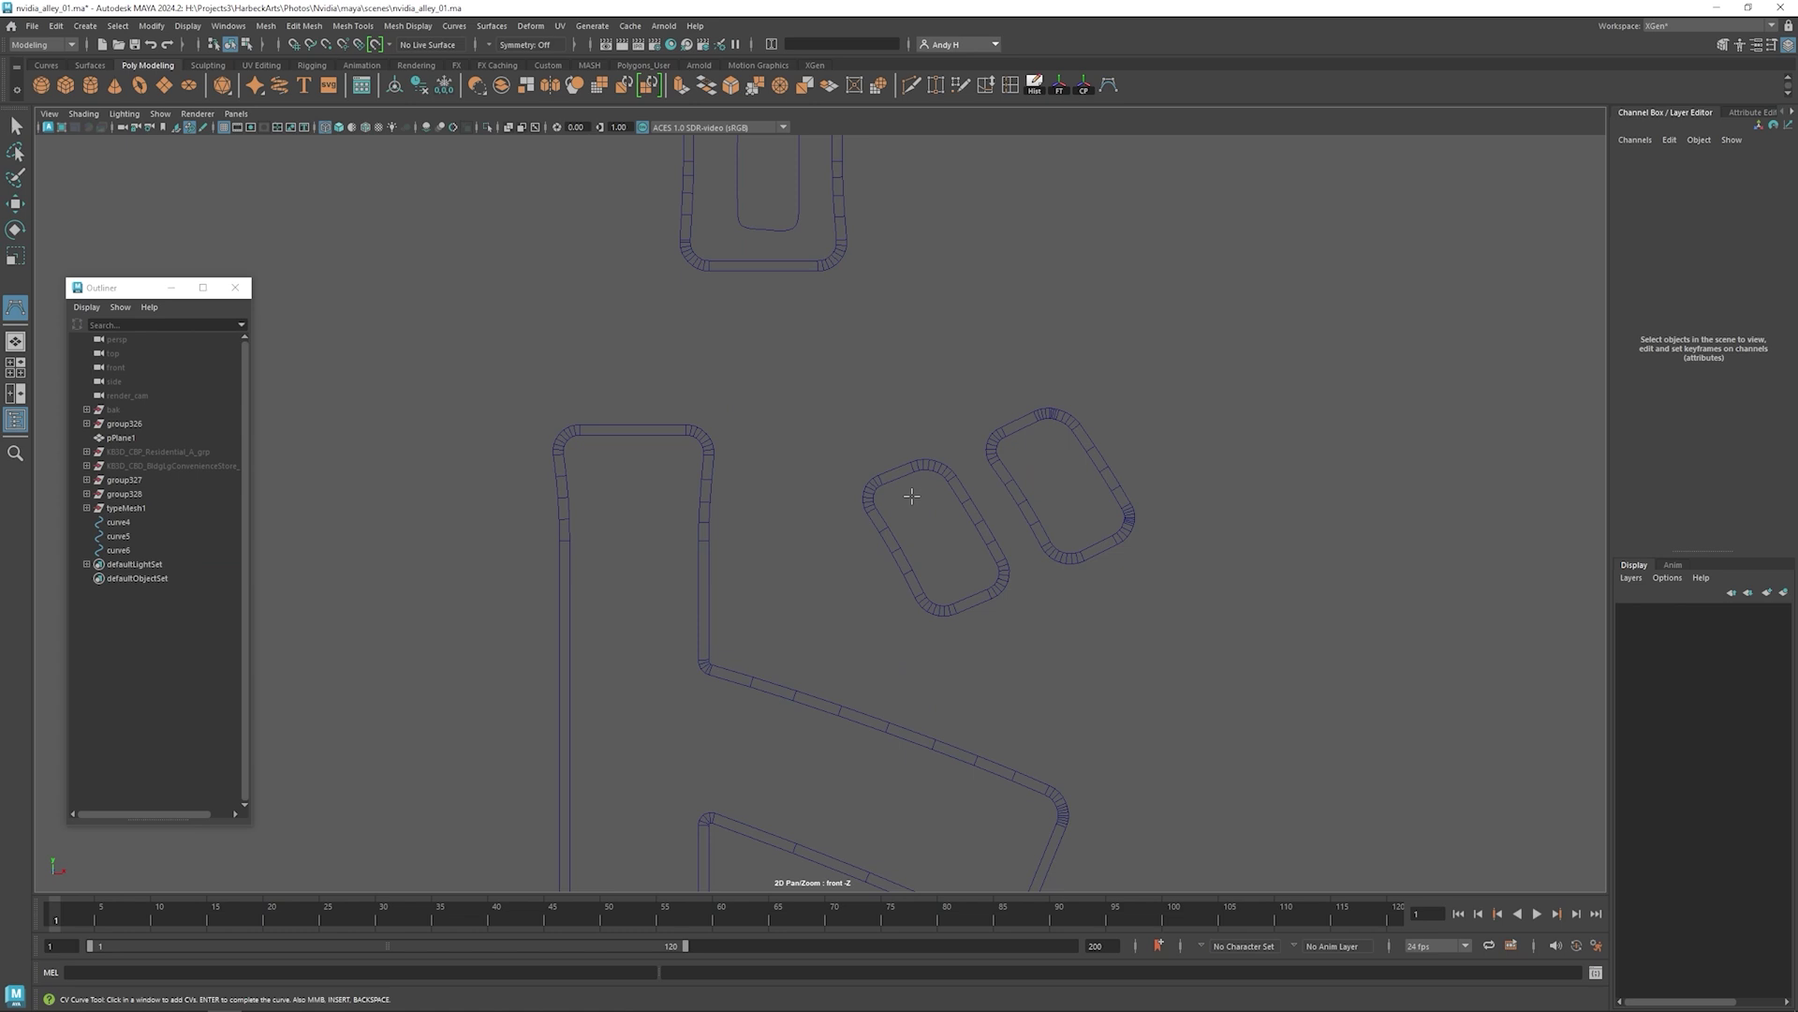
{"action": "key", "text": "y"}
{"action": "left_click", "coordinate": [913, 499]}
{"action": "left_click", "coordinate": [931, 492]}
{"action": "key", "text": "Return"}
{"action": "key", "text": "w"}
{"action": "scroll", "coordinate": [1021, 482], "scroll_direction": "up", "scroll_amount": 4}
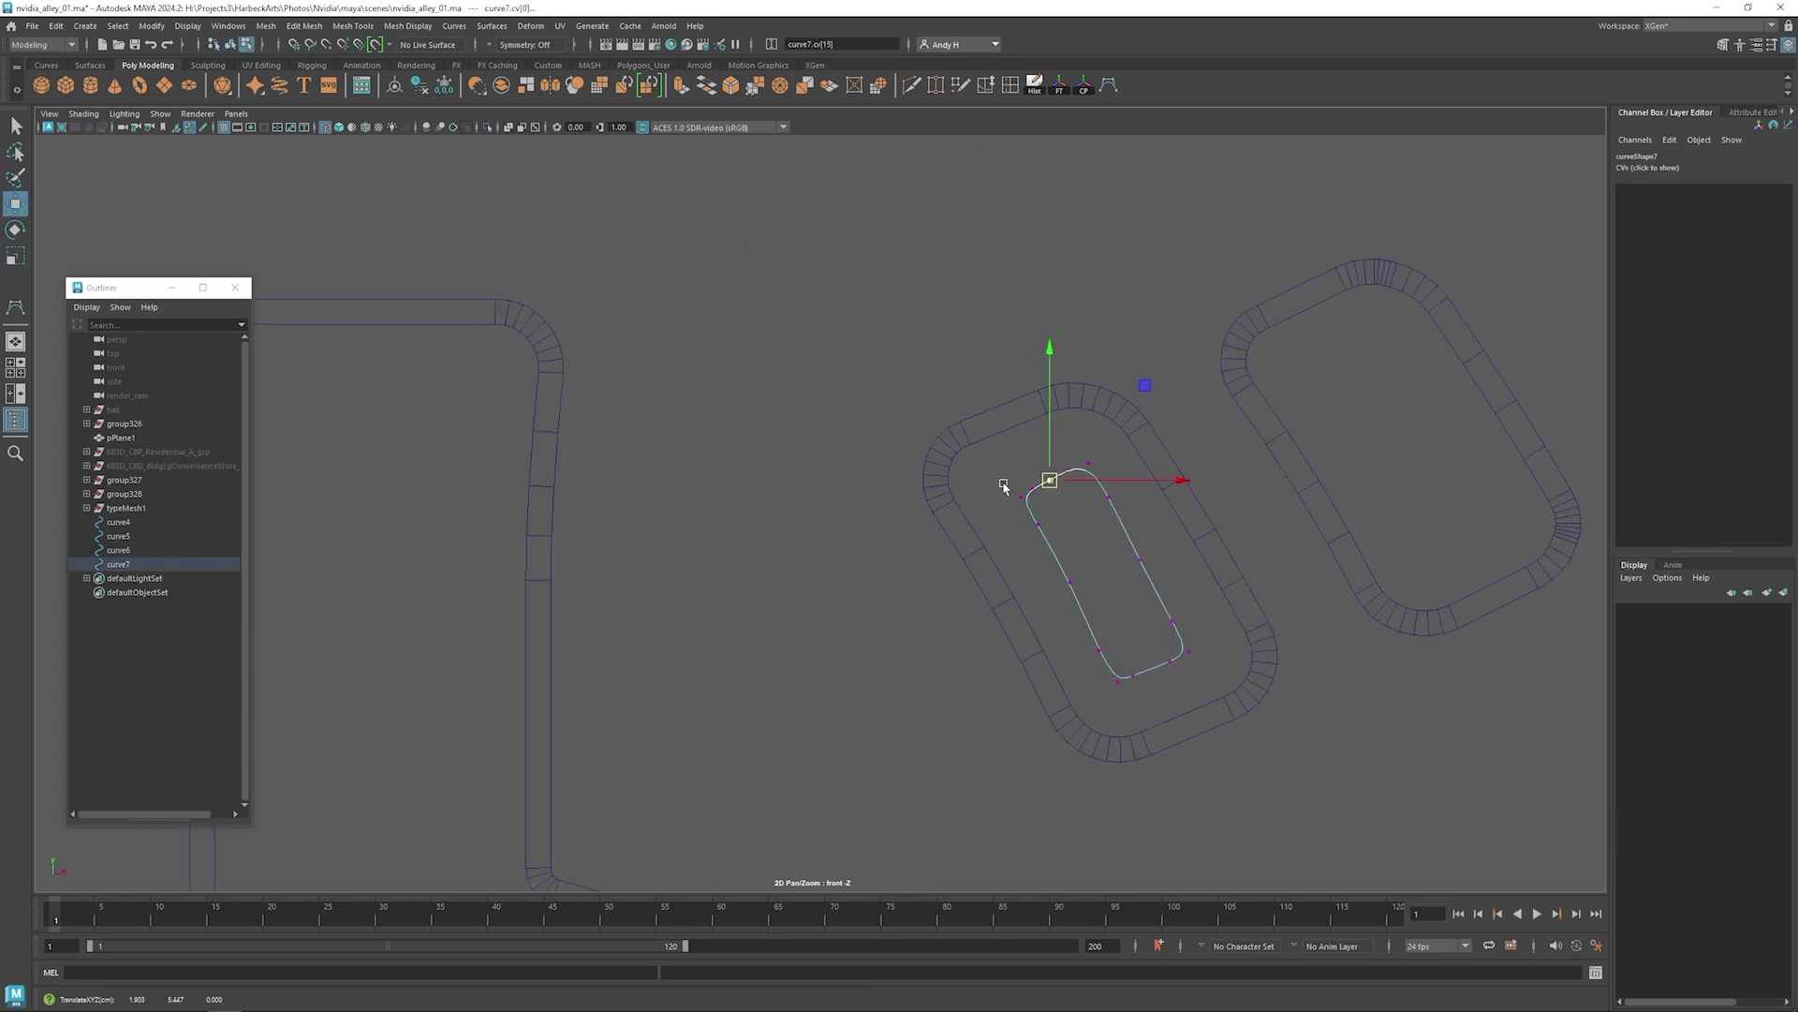
{"action": "key", "text": "F8"}
- Create sweep meshes along all the letter curves with a circular profile scaled to 0.01, precision 99.990 and Optimize enabled
{"action": "scroll", "coordinate": [1030, 422], "scroll_direction": "down", "scroll_amount": 4}
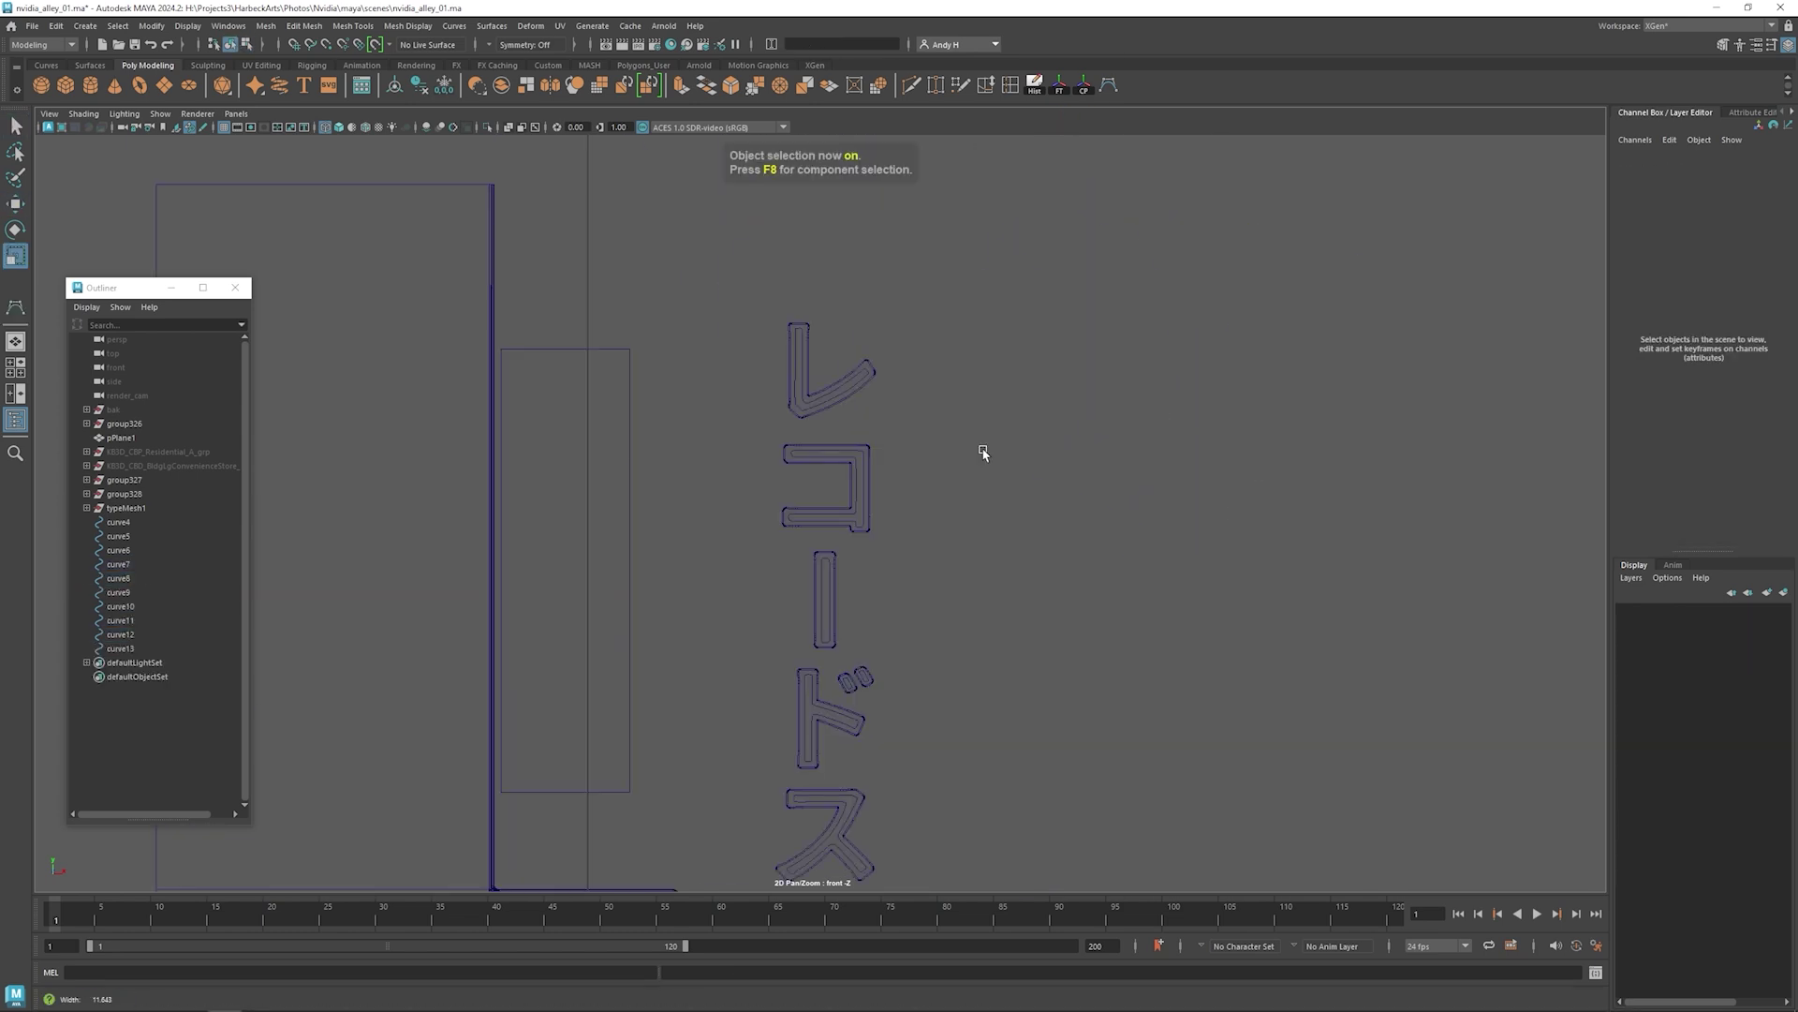
{"action": "middle_click_drag", "start_coordinate": [1002, 531], "coordinate": [991, 712], "text": "alt"}
{"action": "scroll", "coordinate": [1007, 252], "scroll_direction": "up", "scroll_amount": 1}
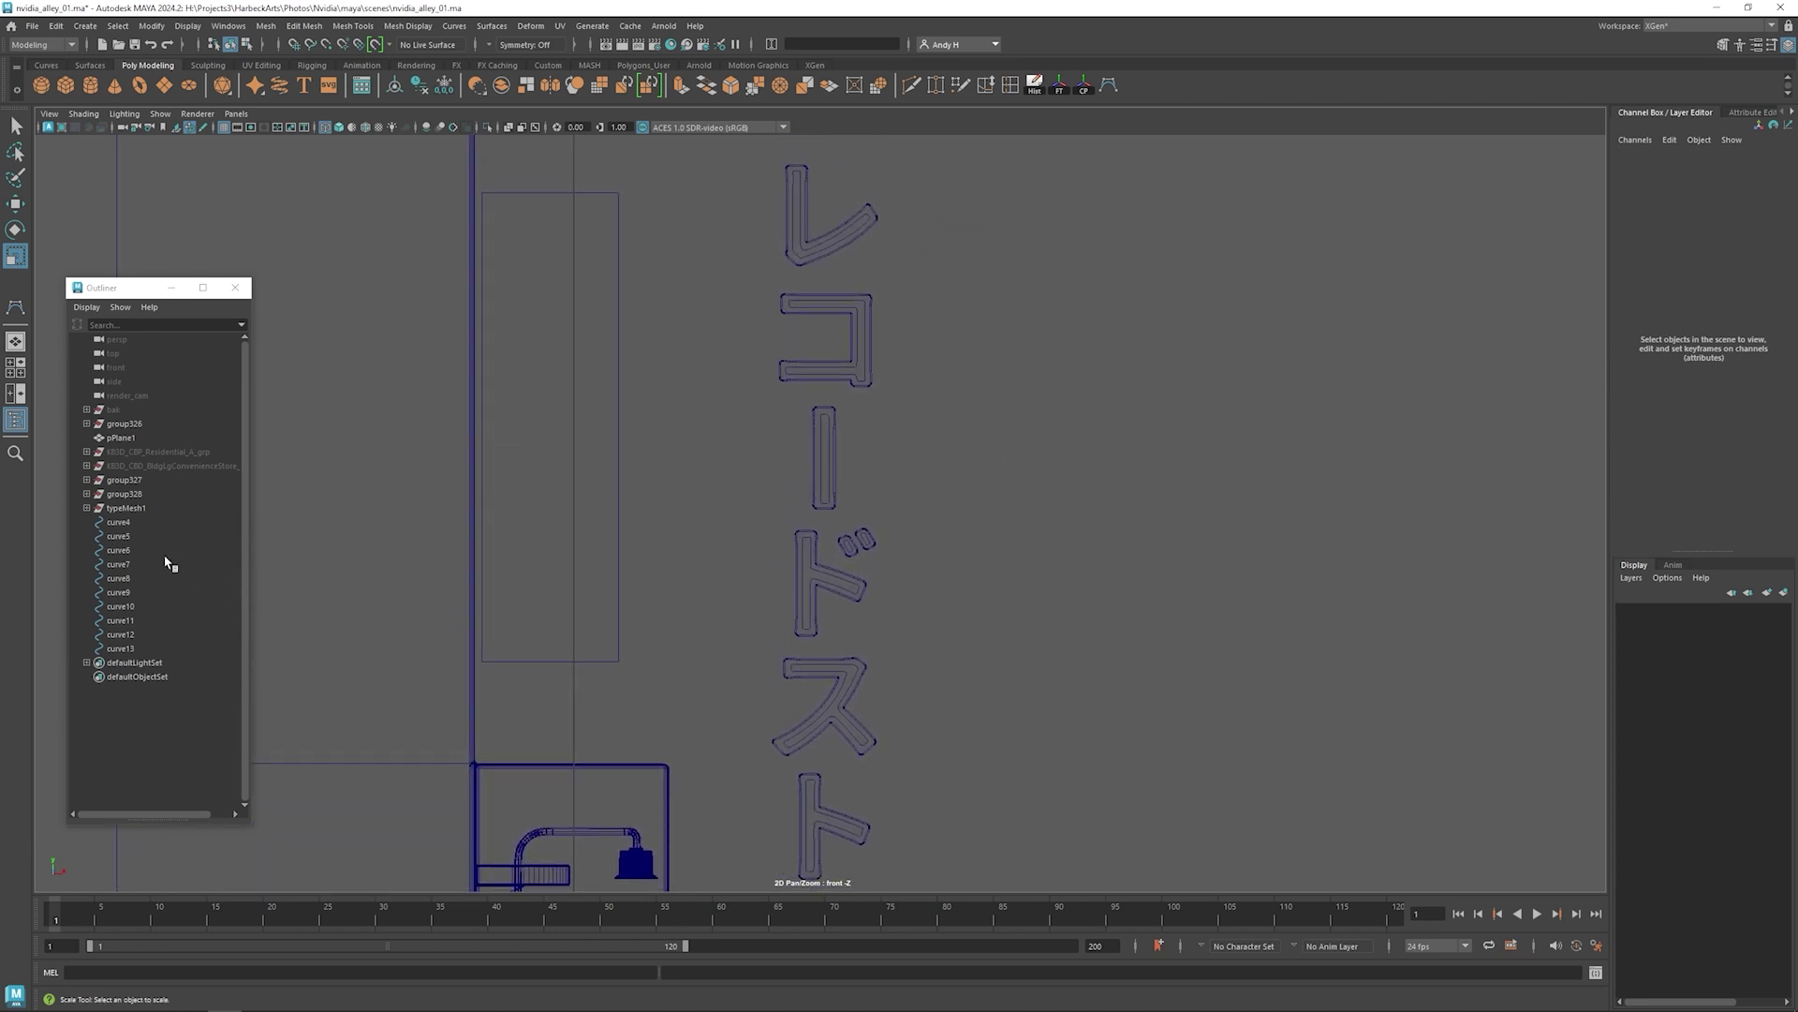
{"action": "left_click_drag", "start_coordinate": [135, 527], "coordinate": [140, 654]}
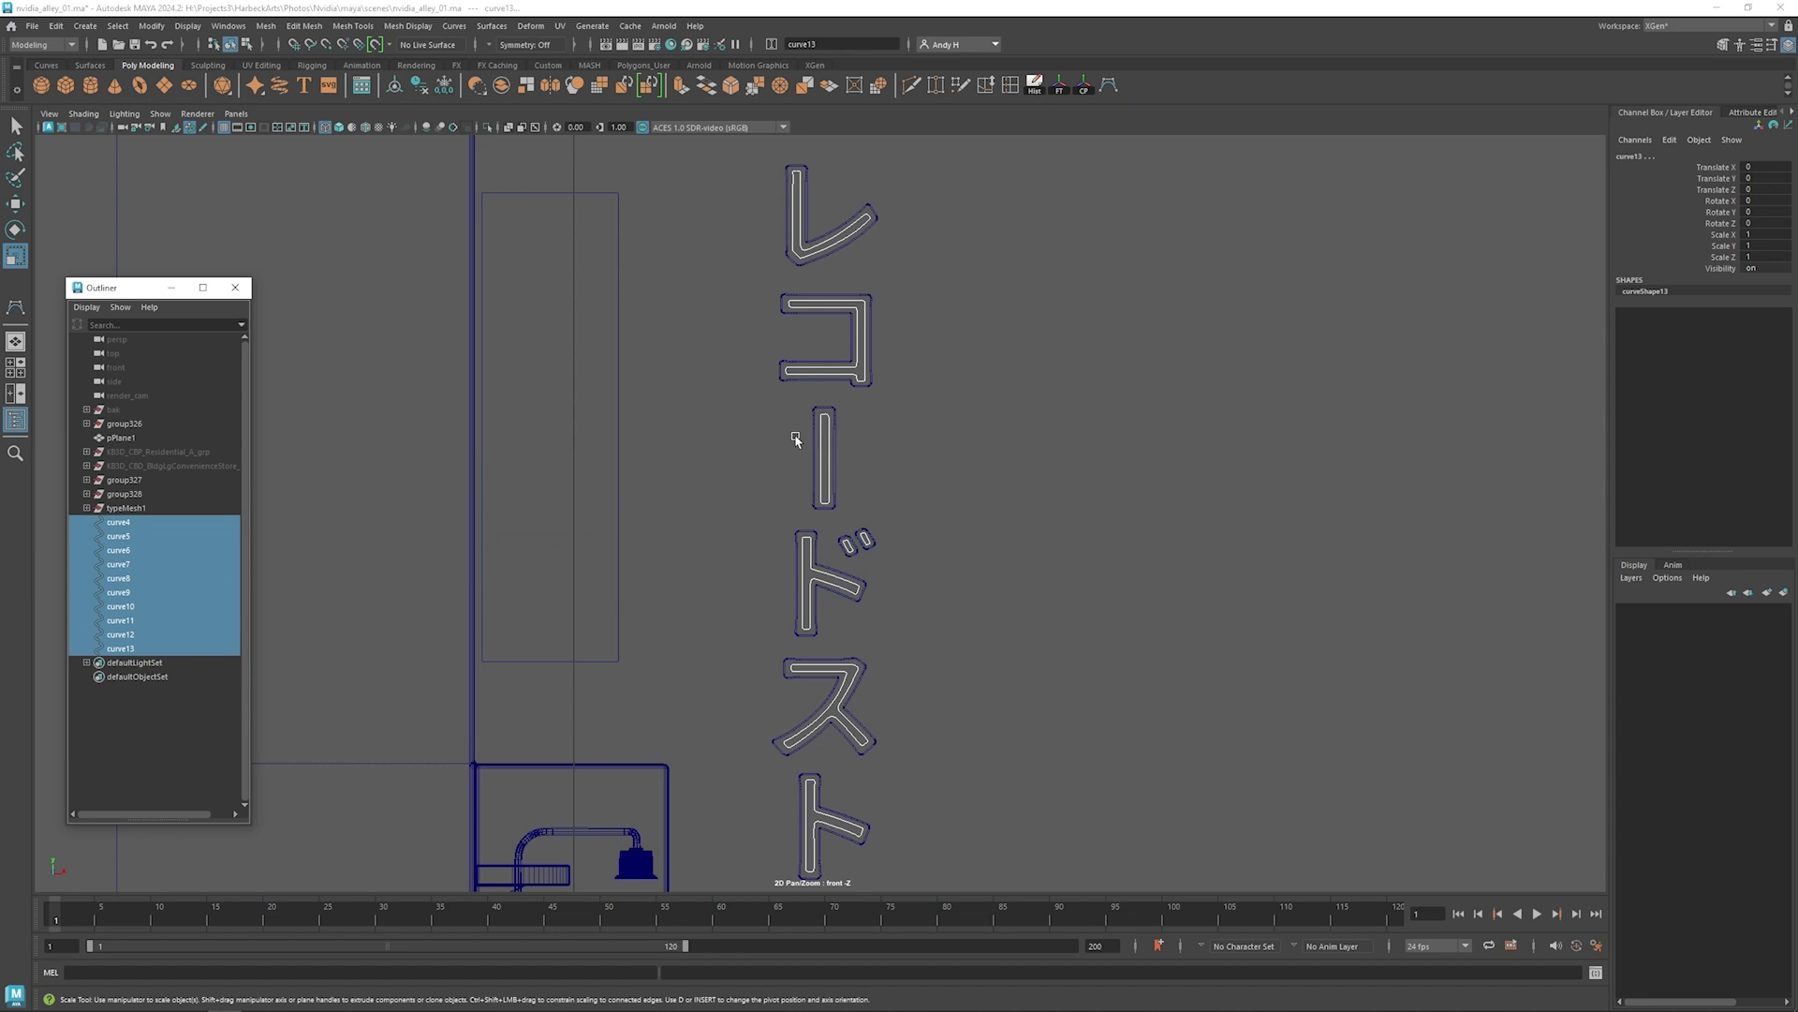
{"action": "left_click", "coordinate": [152, 28]}
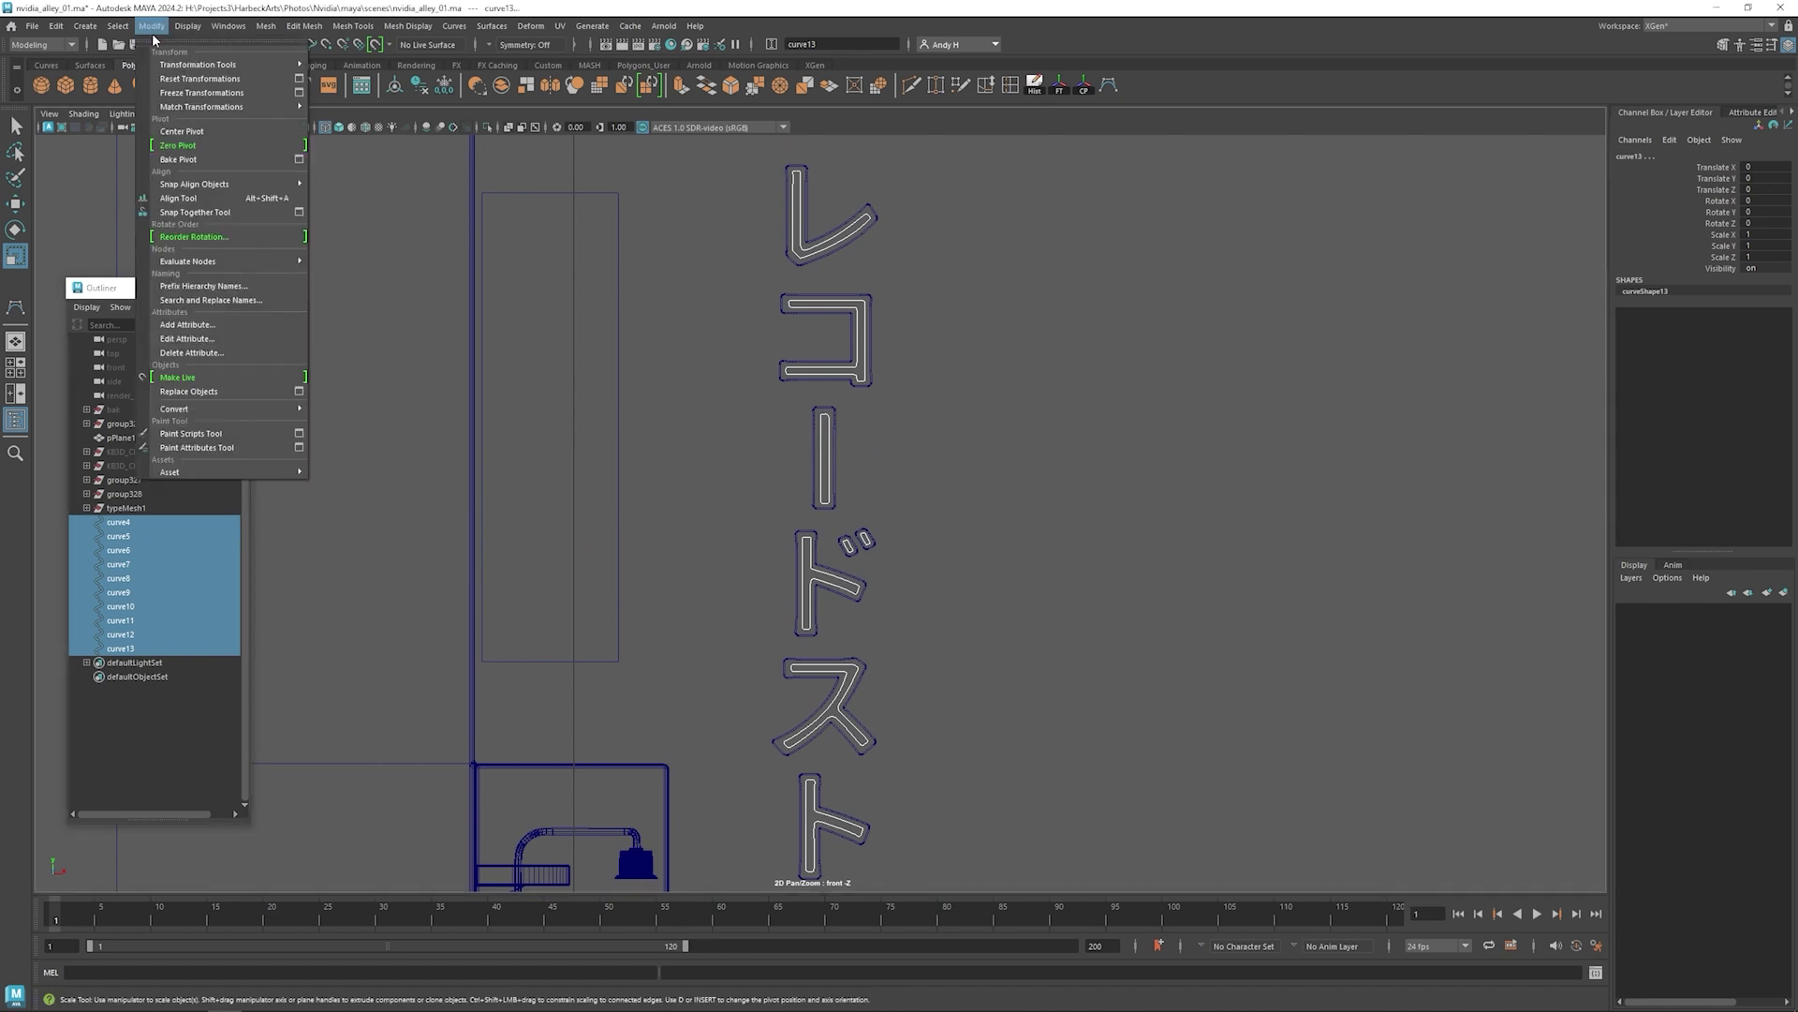
{"action": "mouse_move", "coordinate": [85, 26]}
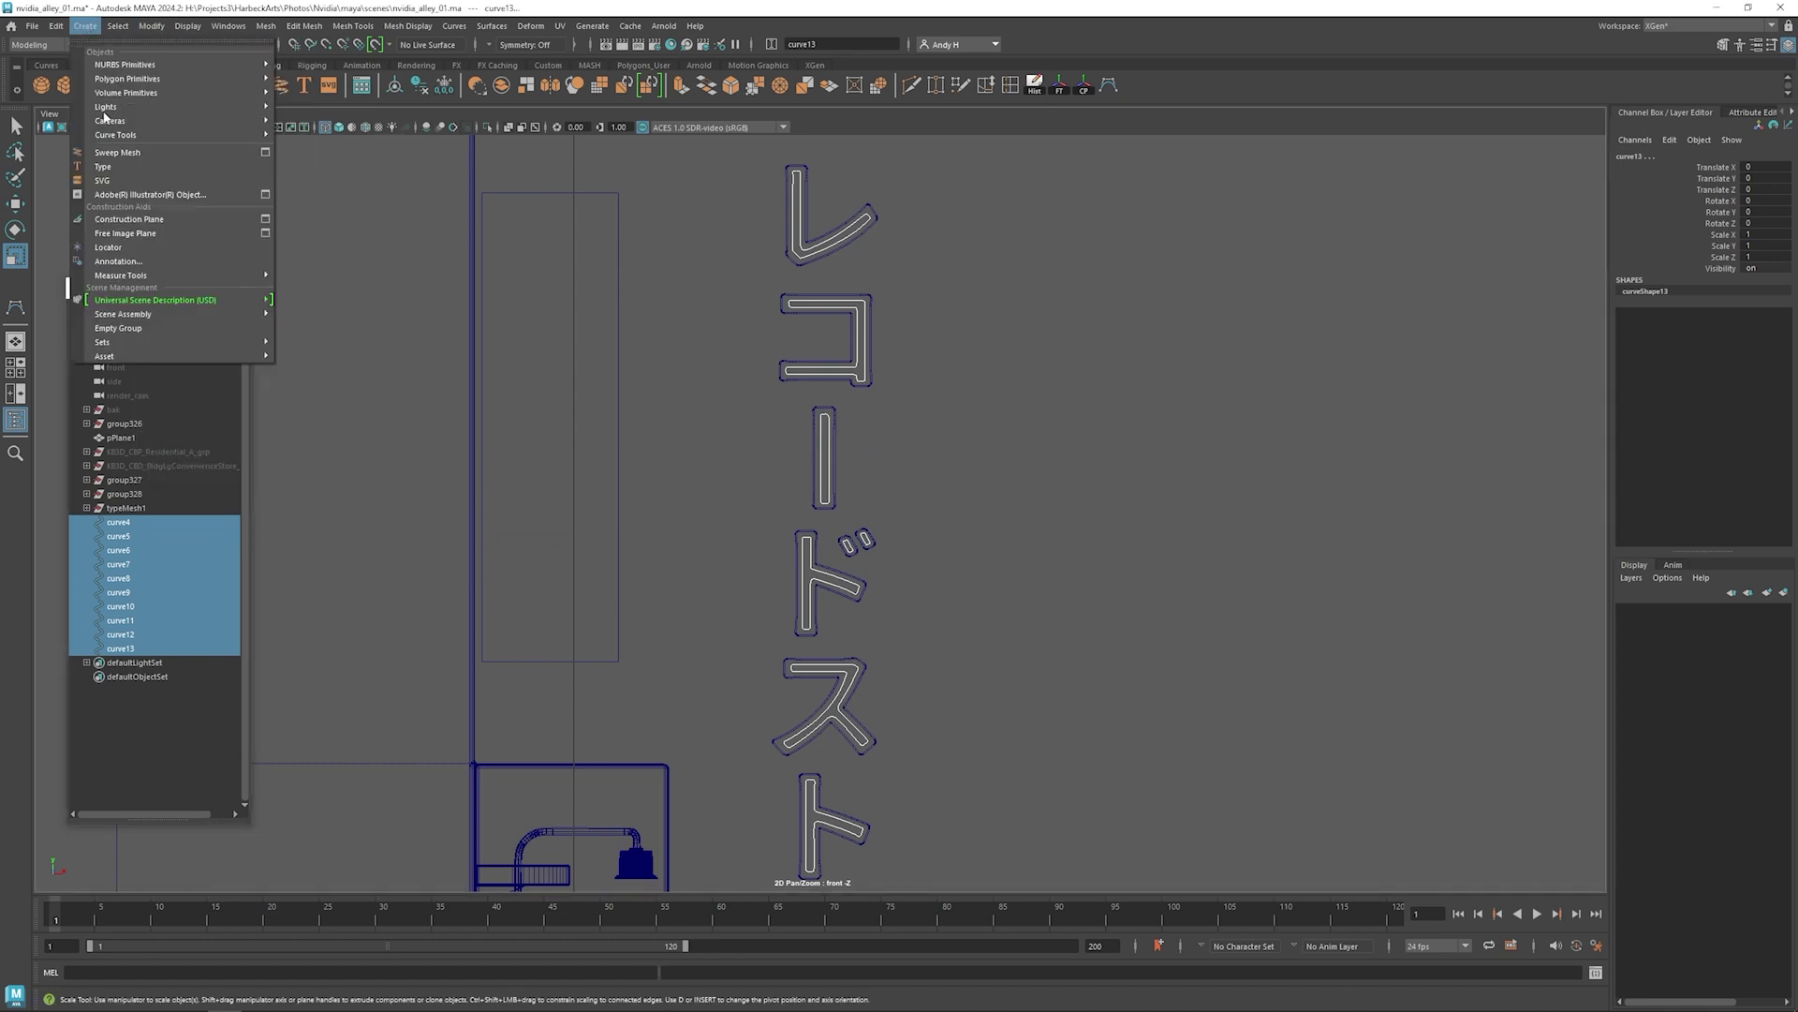
{"action": "left_click", "coordinate": [117, 153]}
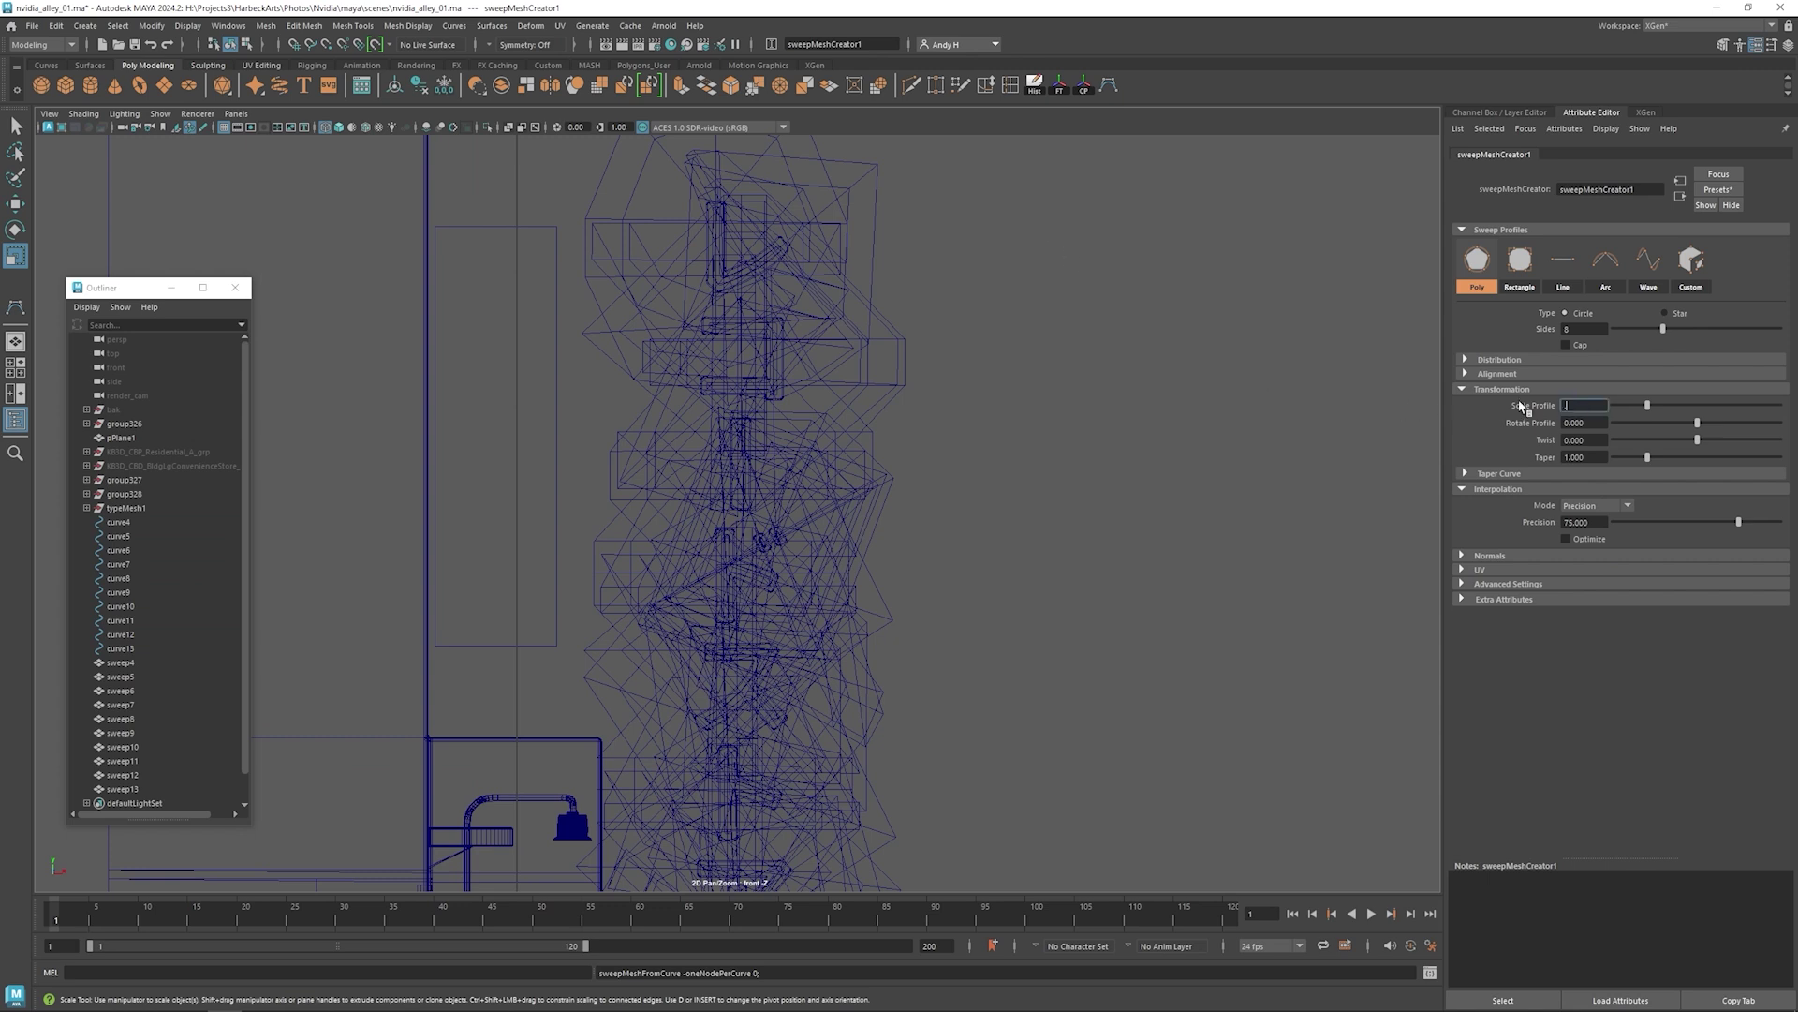
{"action": "type", "text": ".01"}
{"action": "key", "text": "Return"}
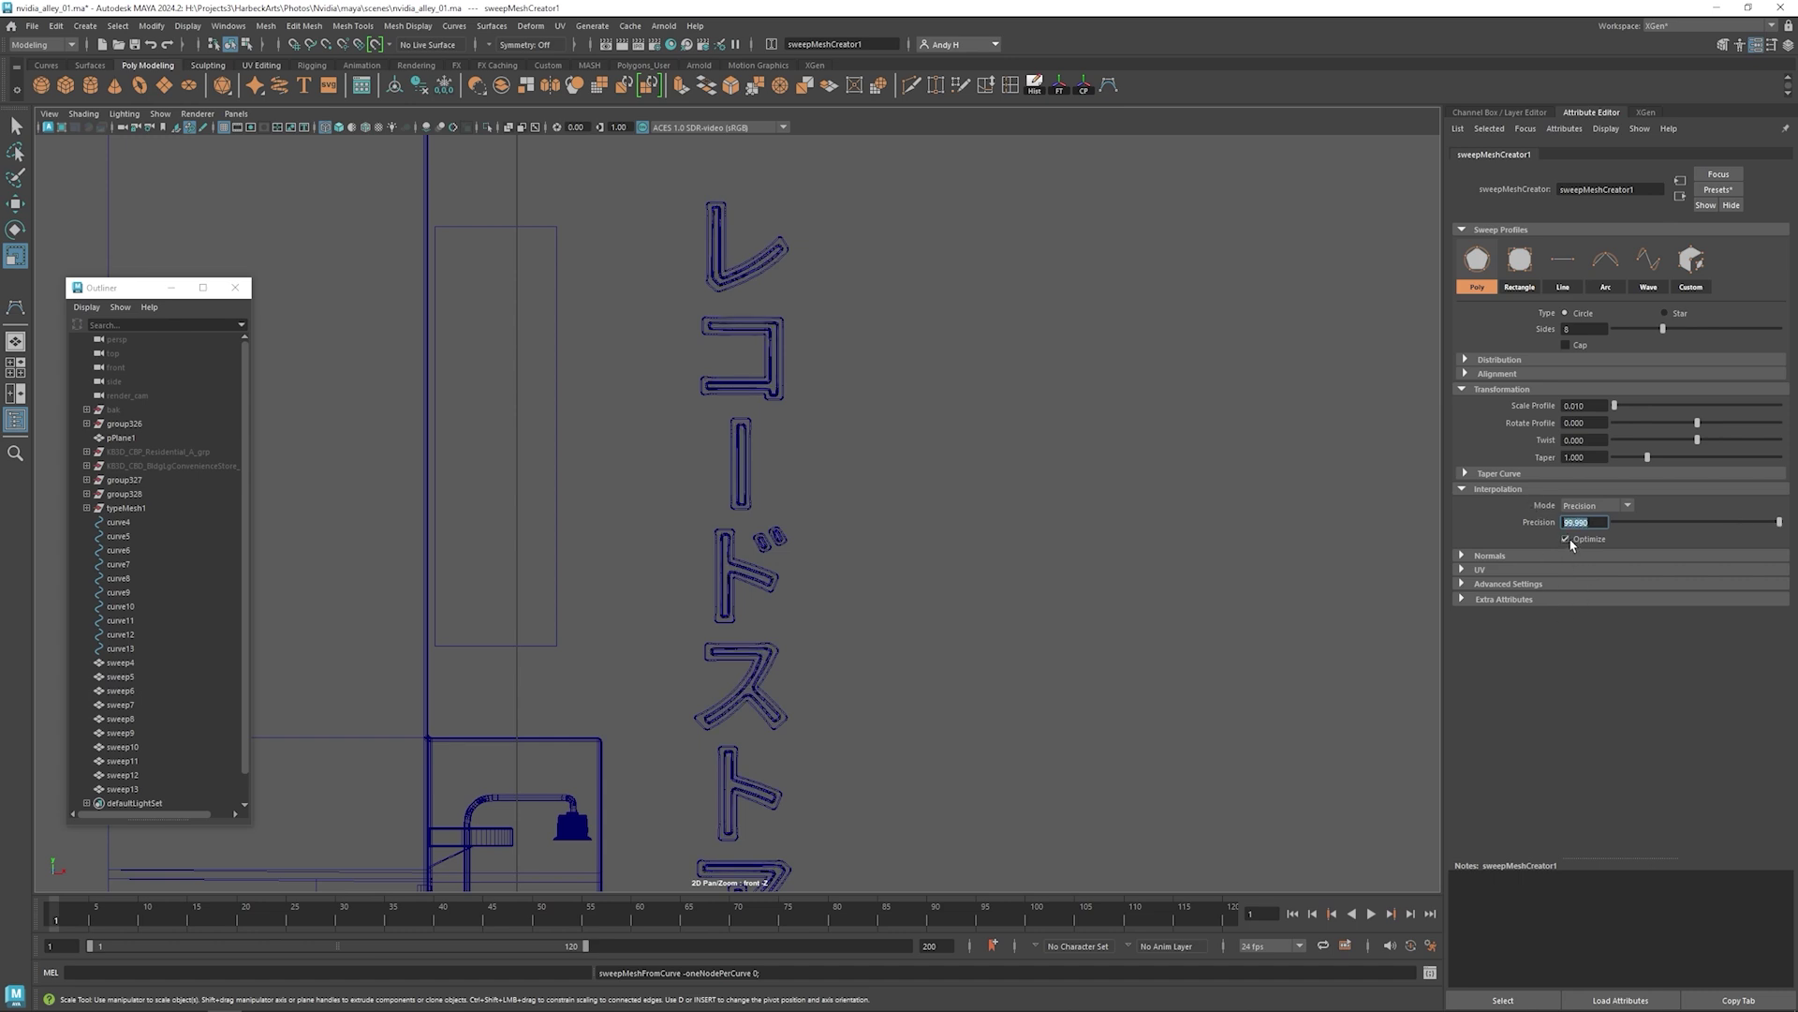
{"action": "scroll", "coordinate": [1177, 365], "scroll_direction": "up", "scroll_amount": 10}
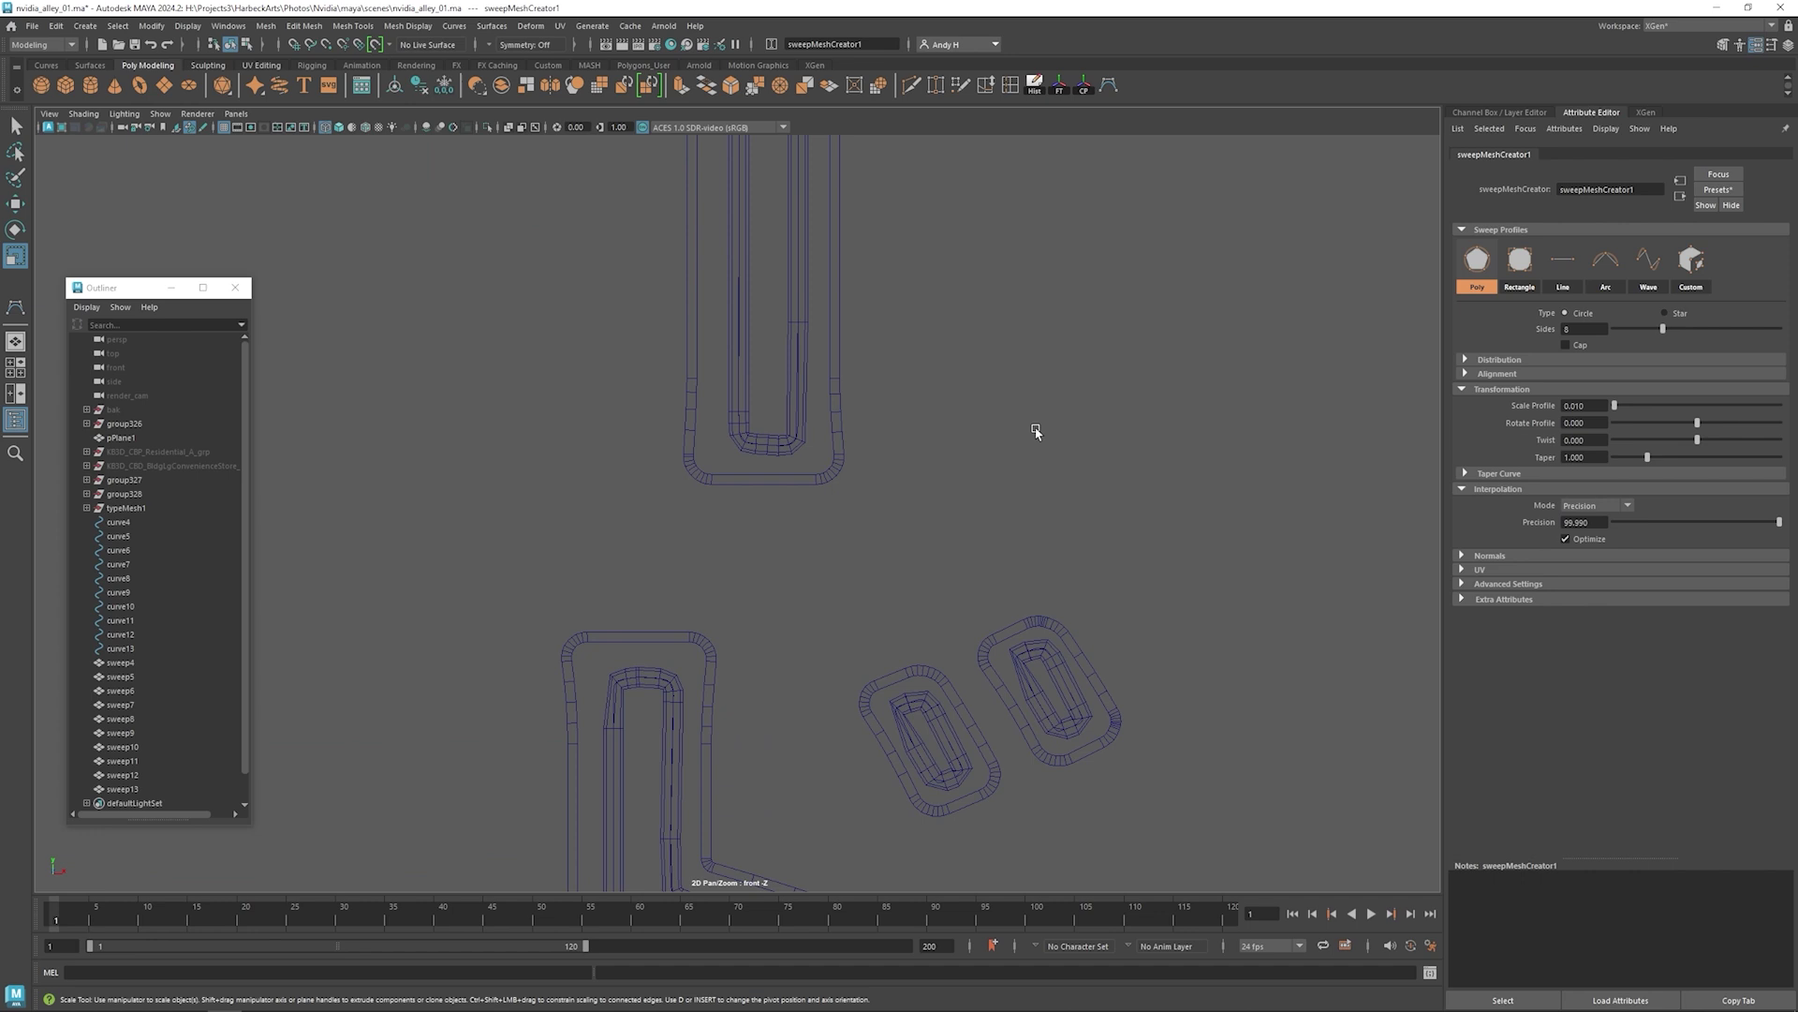
{"action": "scroll", "coordinate": [994, 383], "scroll_direction": "down", "scroll_amount": 8}
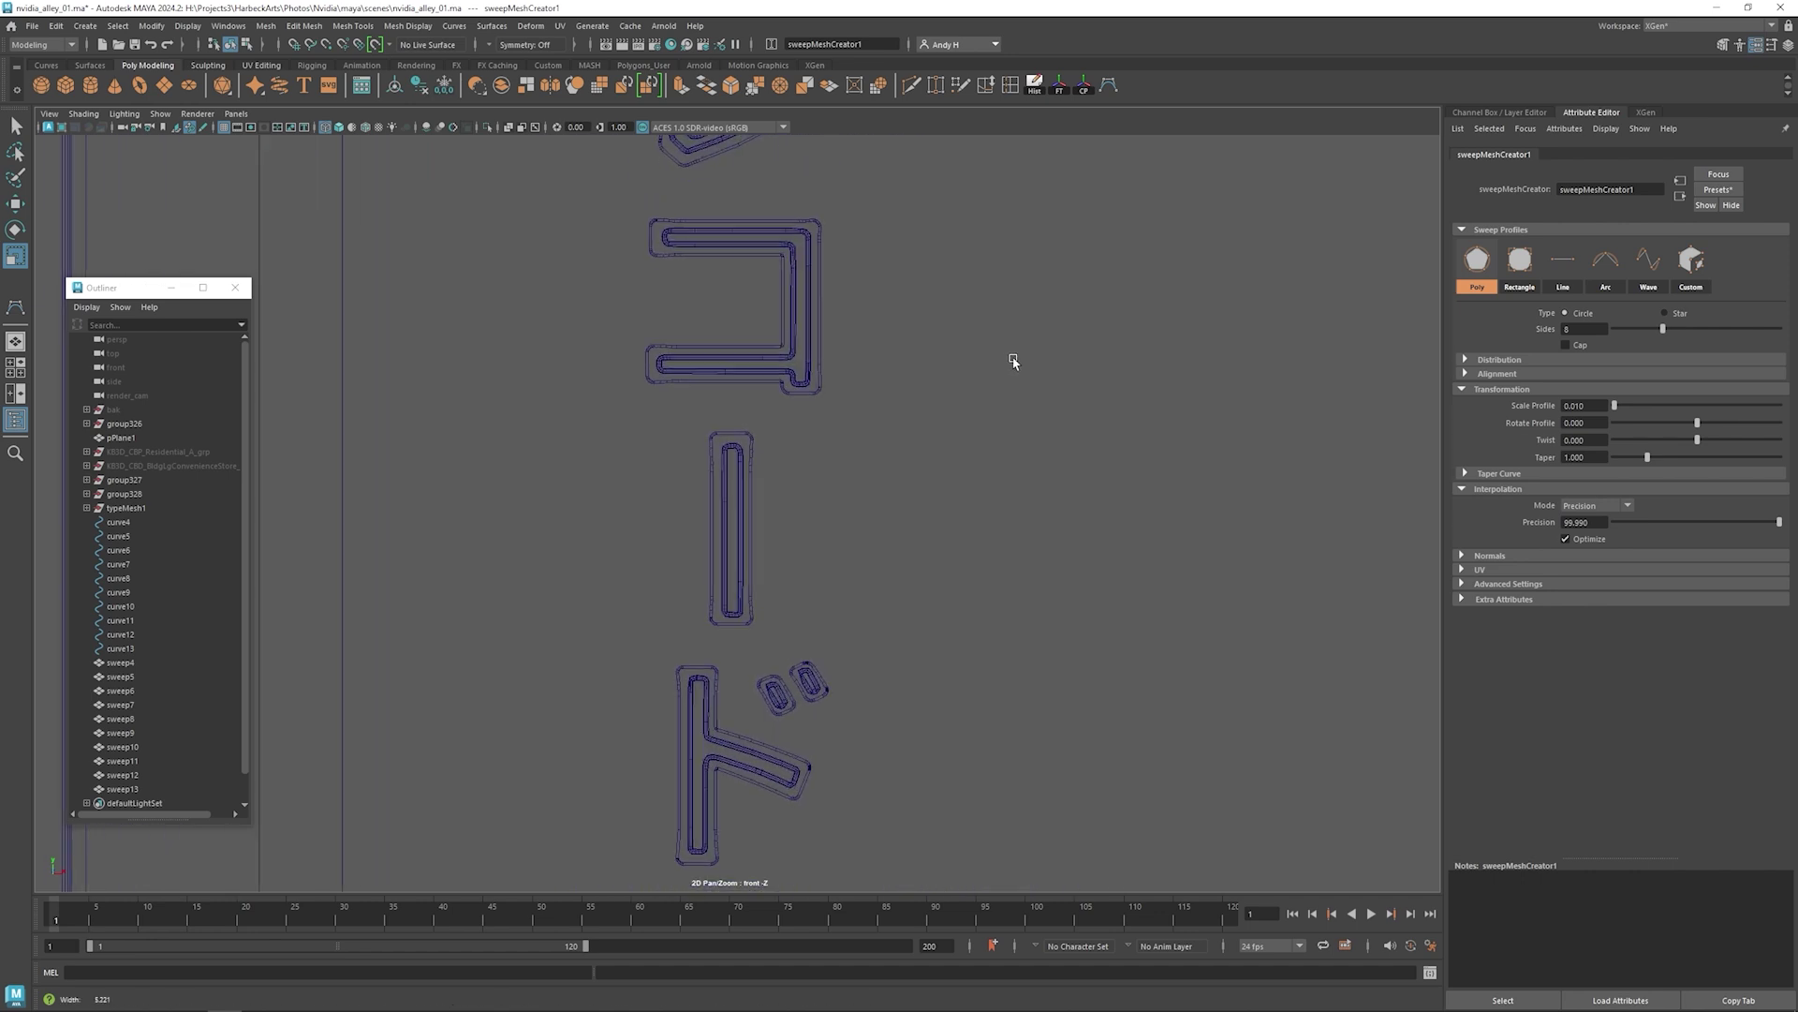
{"action": "scroll", "coordinate": [1011, 362], "scroll_direction": "up", "scroll_amount": 3}
{"action": "middle_click_drag", "start_coordinate": [967, 245], "coordinate": [935, 657], "text": "alt"}
{"action": "middle_click_drag", "start_coordinate": [928, 362], "coordinate": [925, 452], "text": "alt"}
{"action": "scroll", "coordinate": [920, 382], "scroll_direction": "up", "scroll_amount": 2}
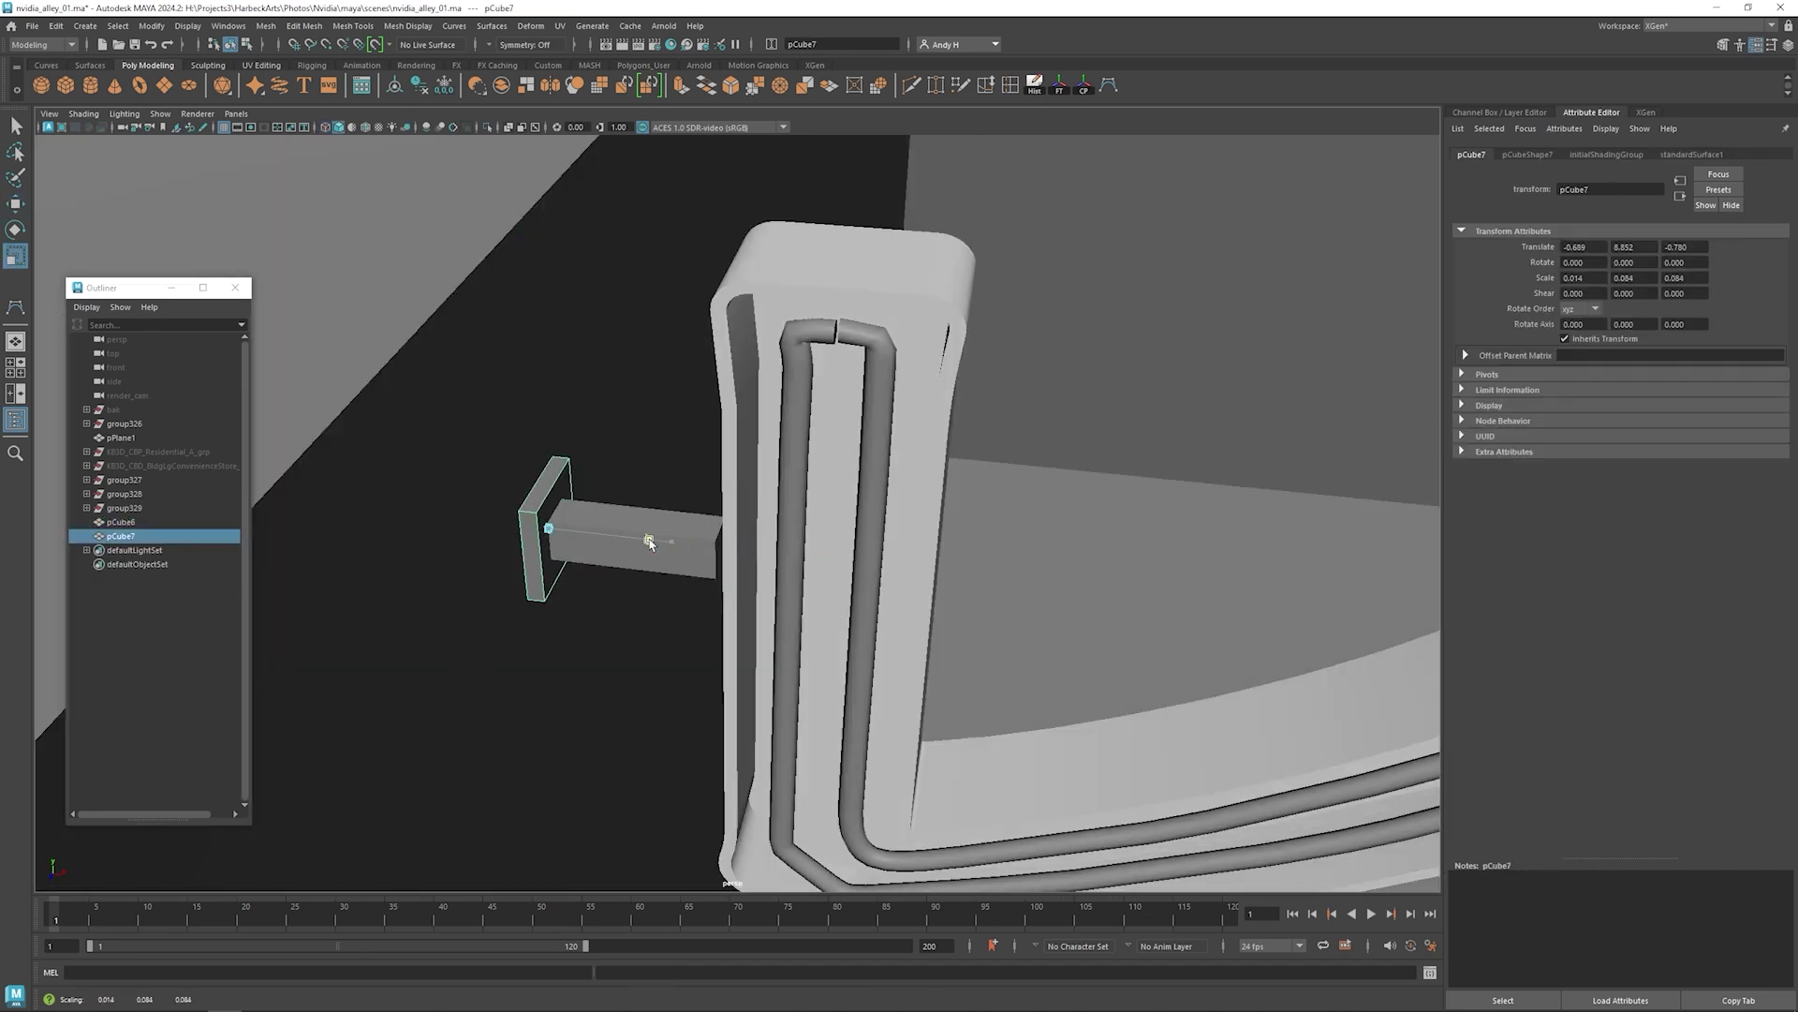
- Flatten the sign bracket's wall plate to an X scale of 0.014 and fit a 0.007-scale copy against the letter
{"action": "left_click_drag", "start_coordinate": [649, 540], "coordinate": [601, 534]}
{"action": "left_click", "coordinate": [630, 536]}
{"action": "key", "text": "w"}
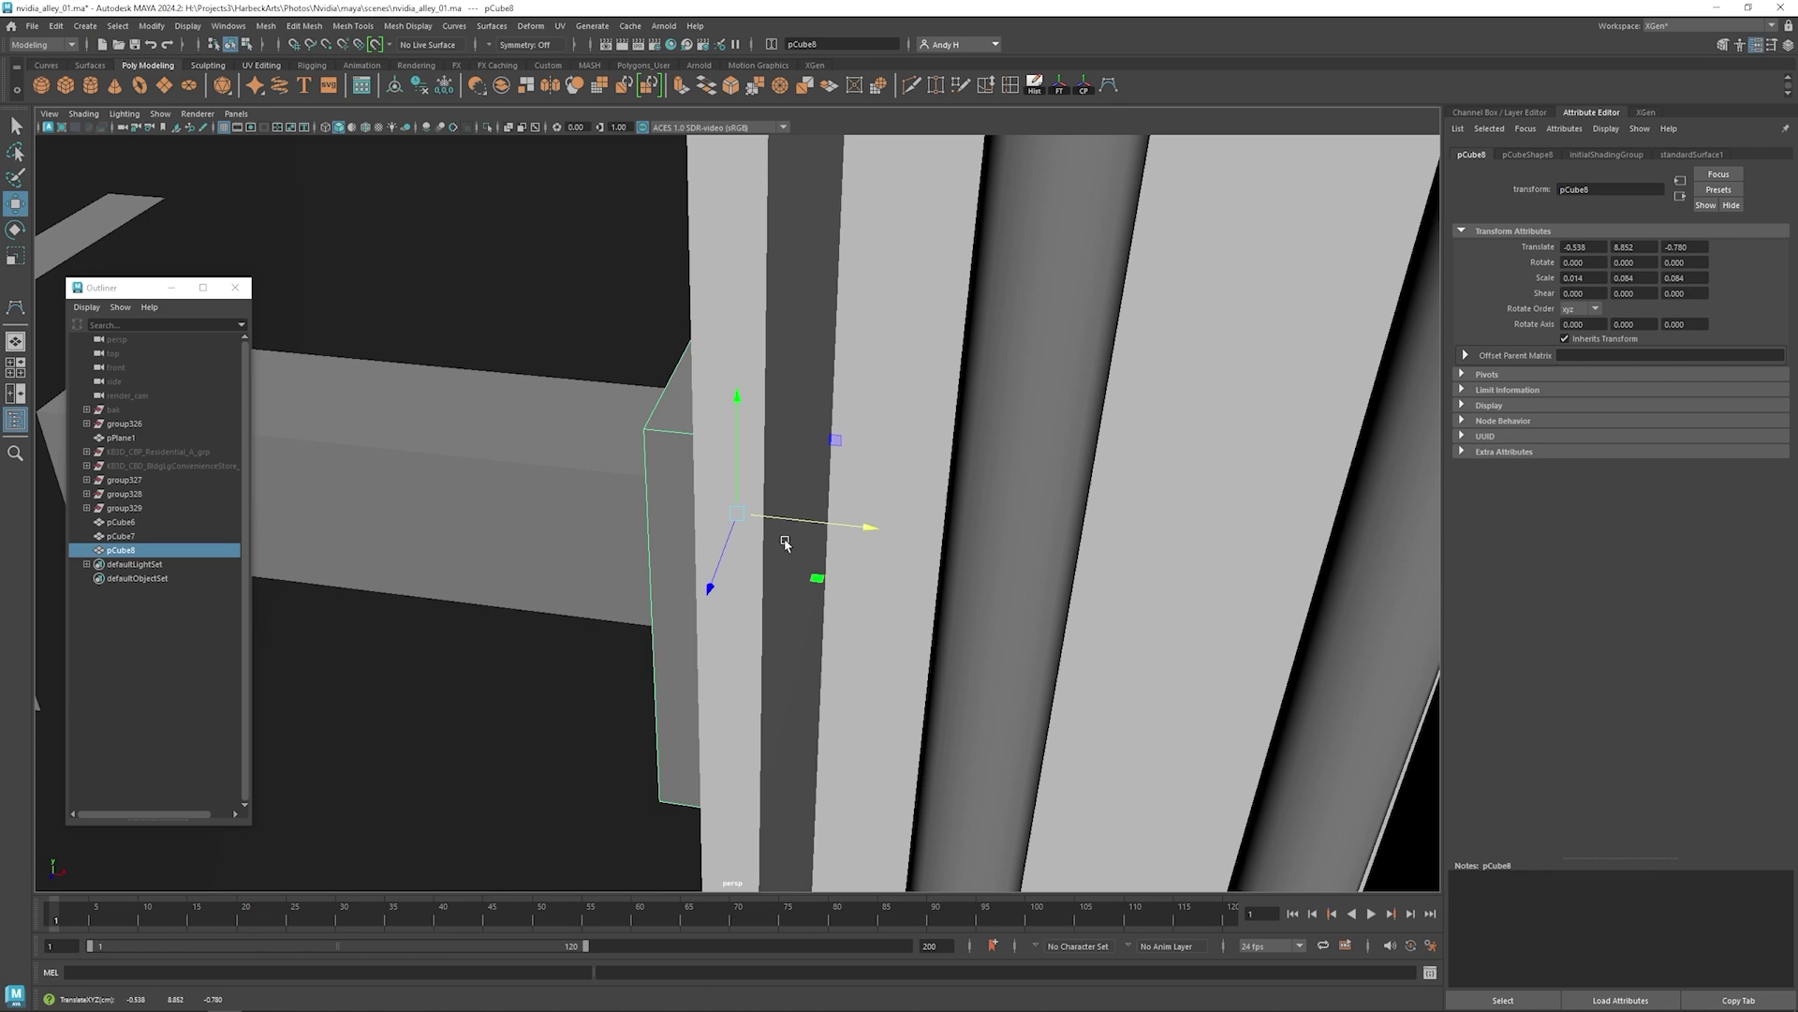
{"action": "left_click_drag", "start_coordinate": [824, 477], "coordinate": [847, 469]}
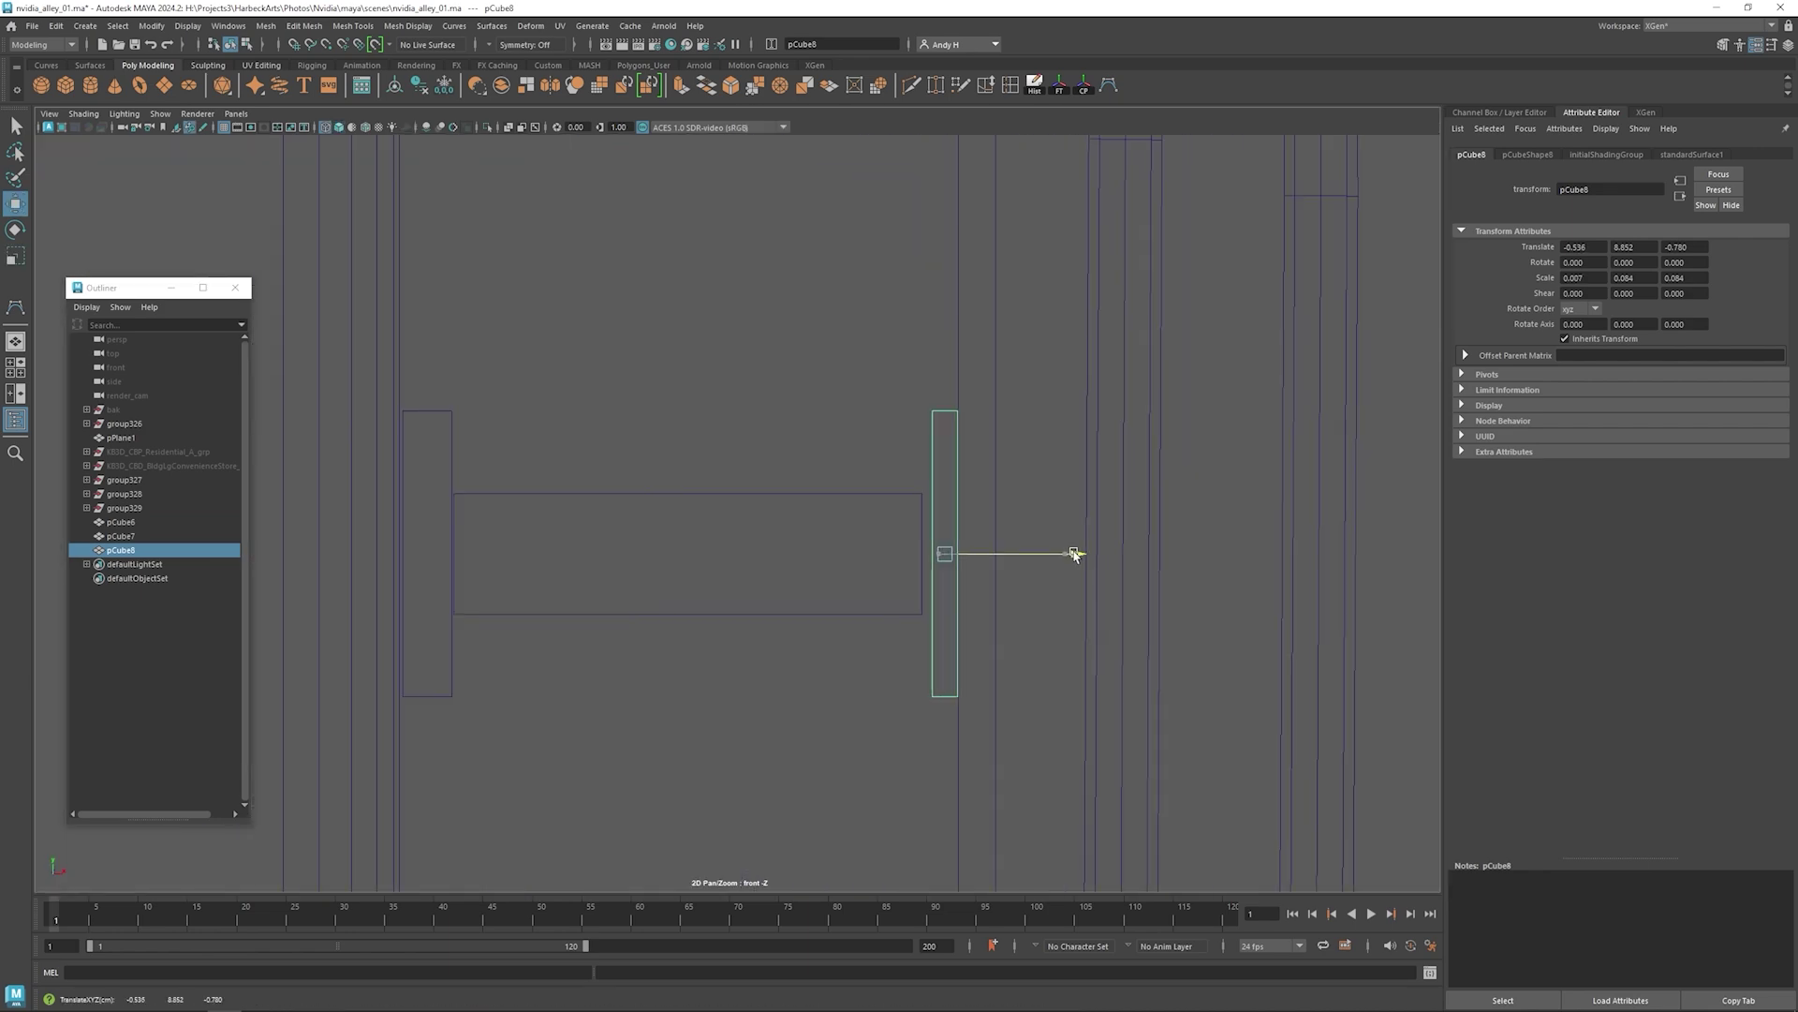
{"action": "left_click", "coordinate": [627, 441]}
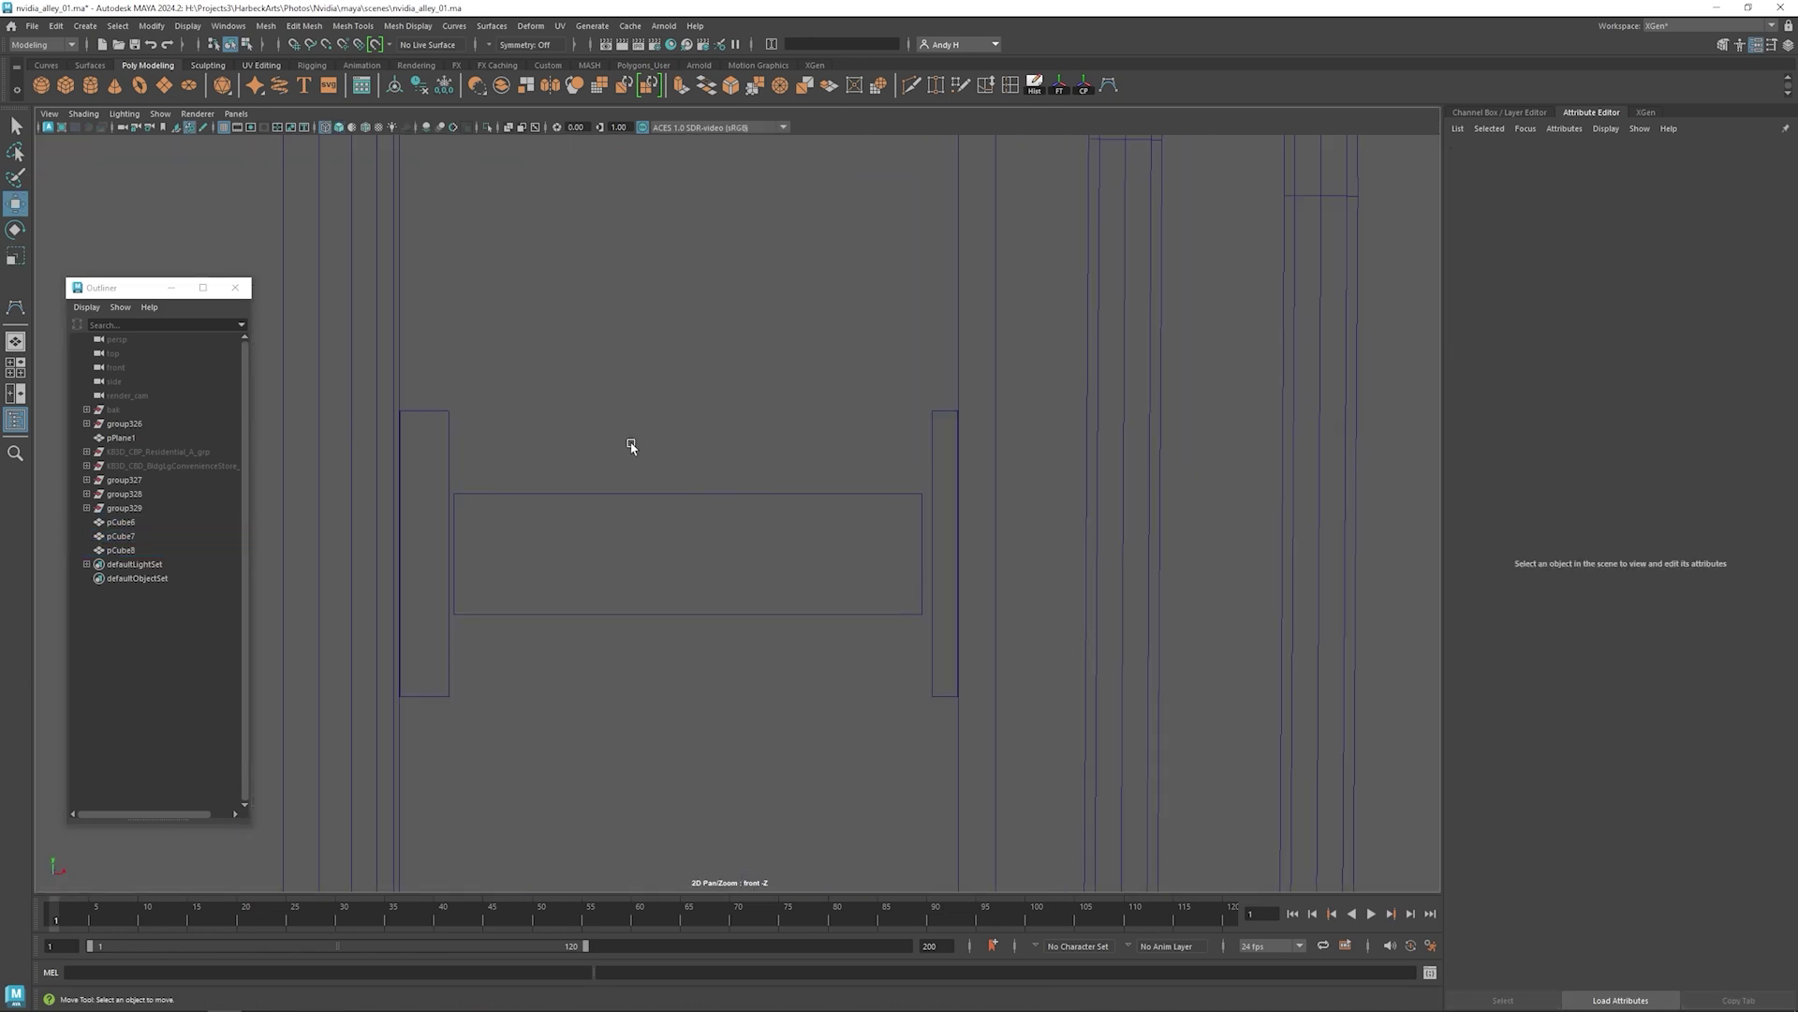
{"action": "left_click", "coordinate": [1035, 550]}
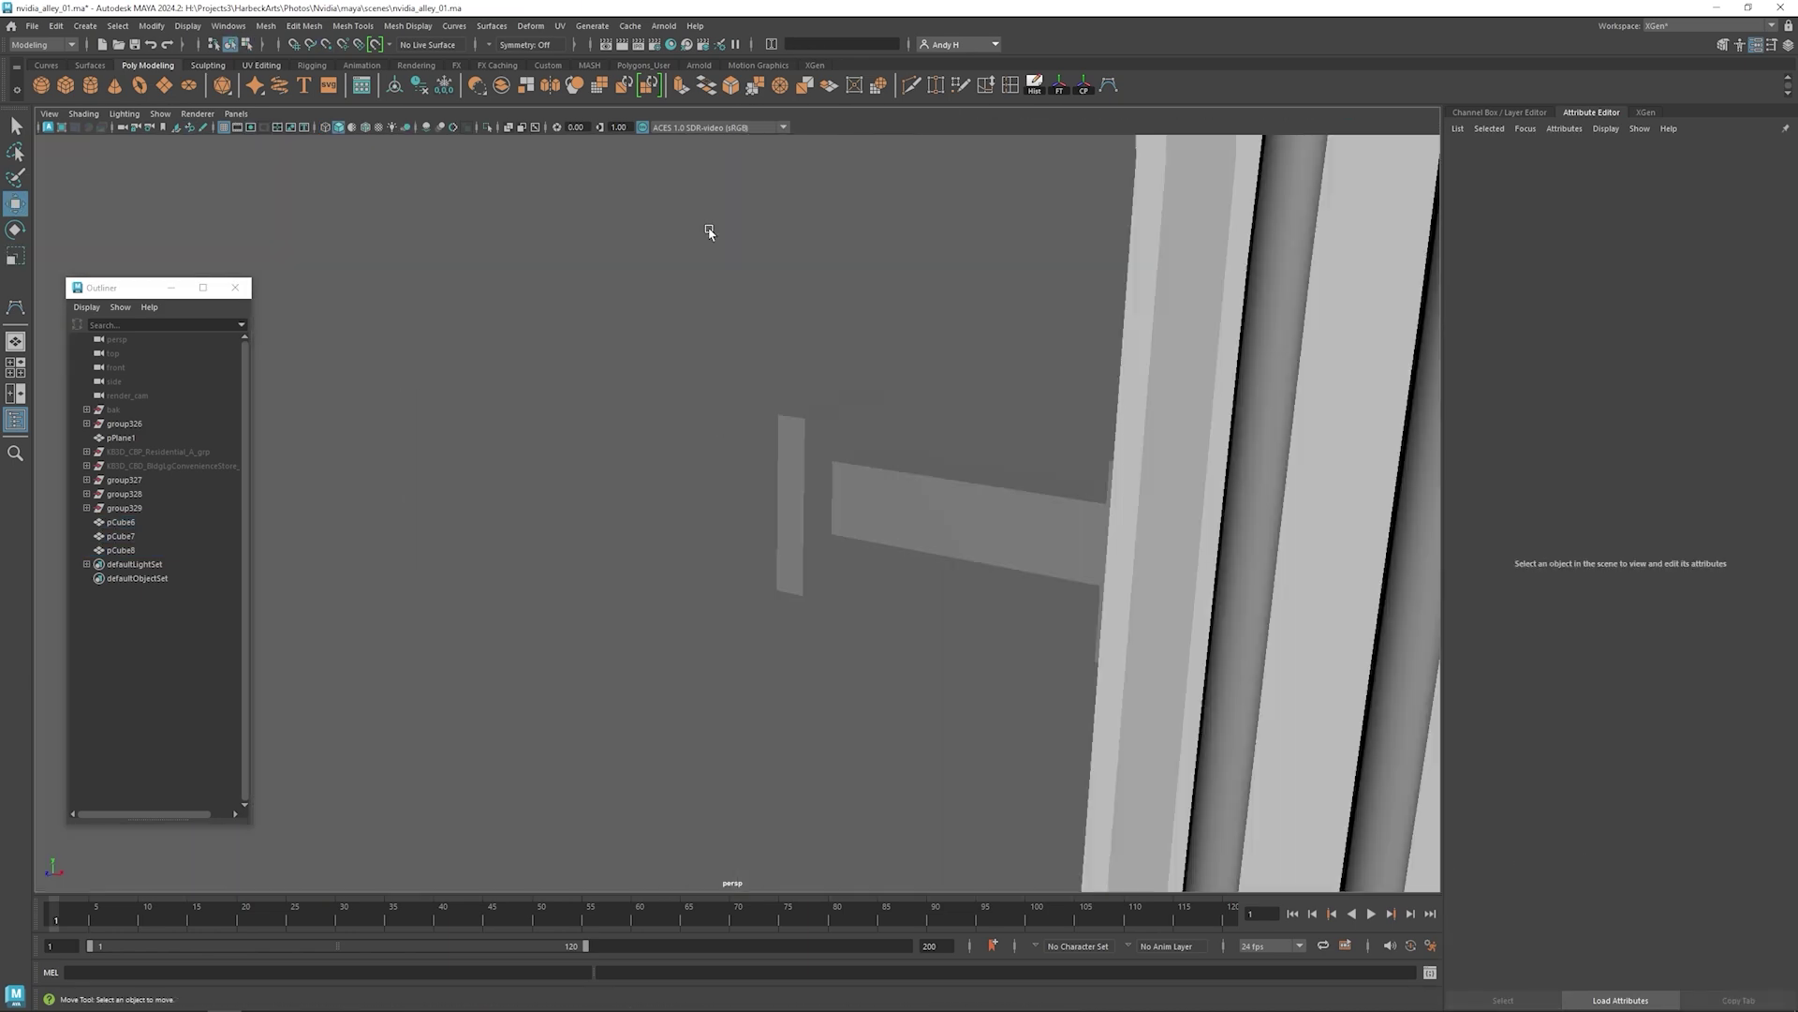
- Add a small hexagonal cylinder scaled to 0.02 and rotated 90 degrees in Z as a bolt on the wall plate
{"action": "left_click", "coordinate": [811, 421]}
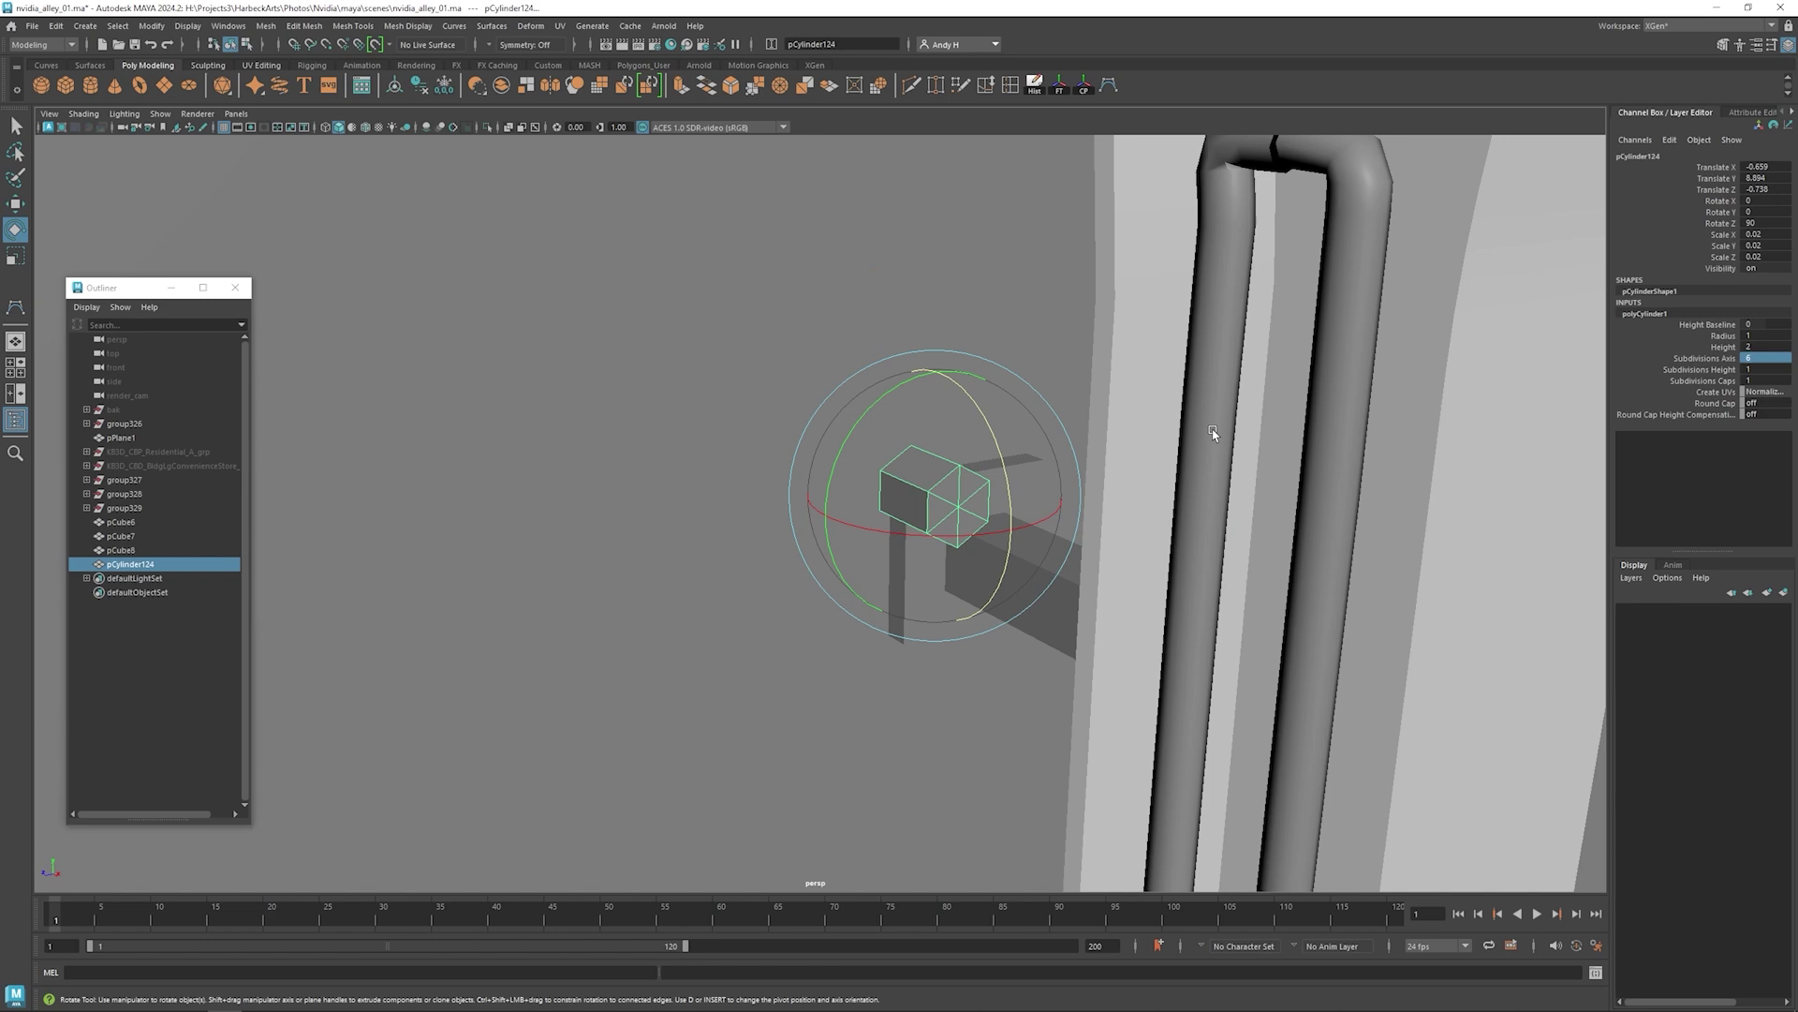
{"action": "key", "text": "w"}
{"action": "left_click_drag", "start_coordinate": [972, 469], "coordinate": [877, 456], "text": "alt"}
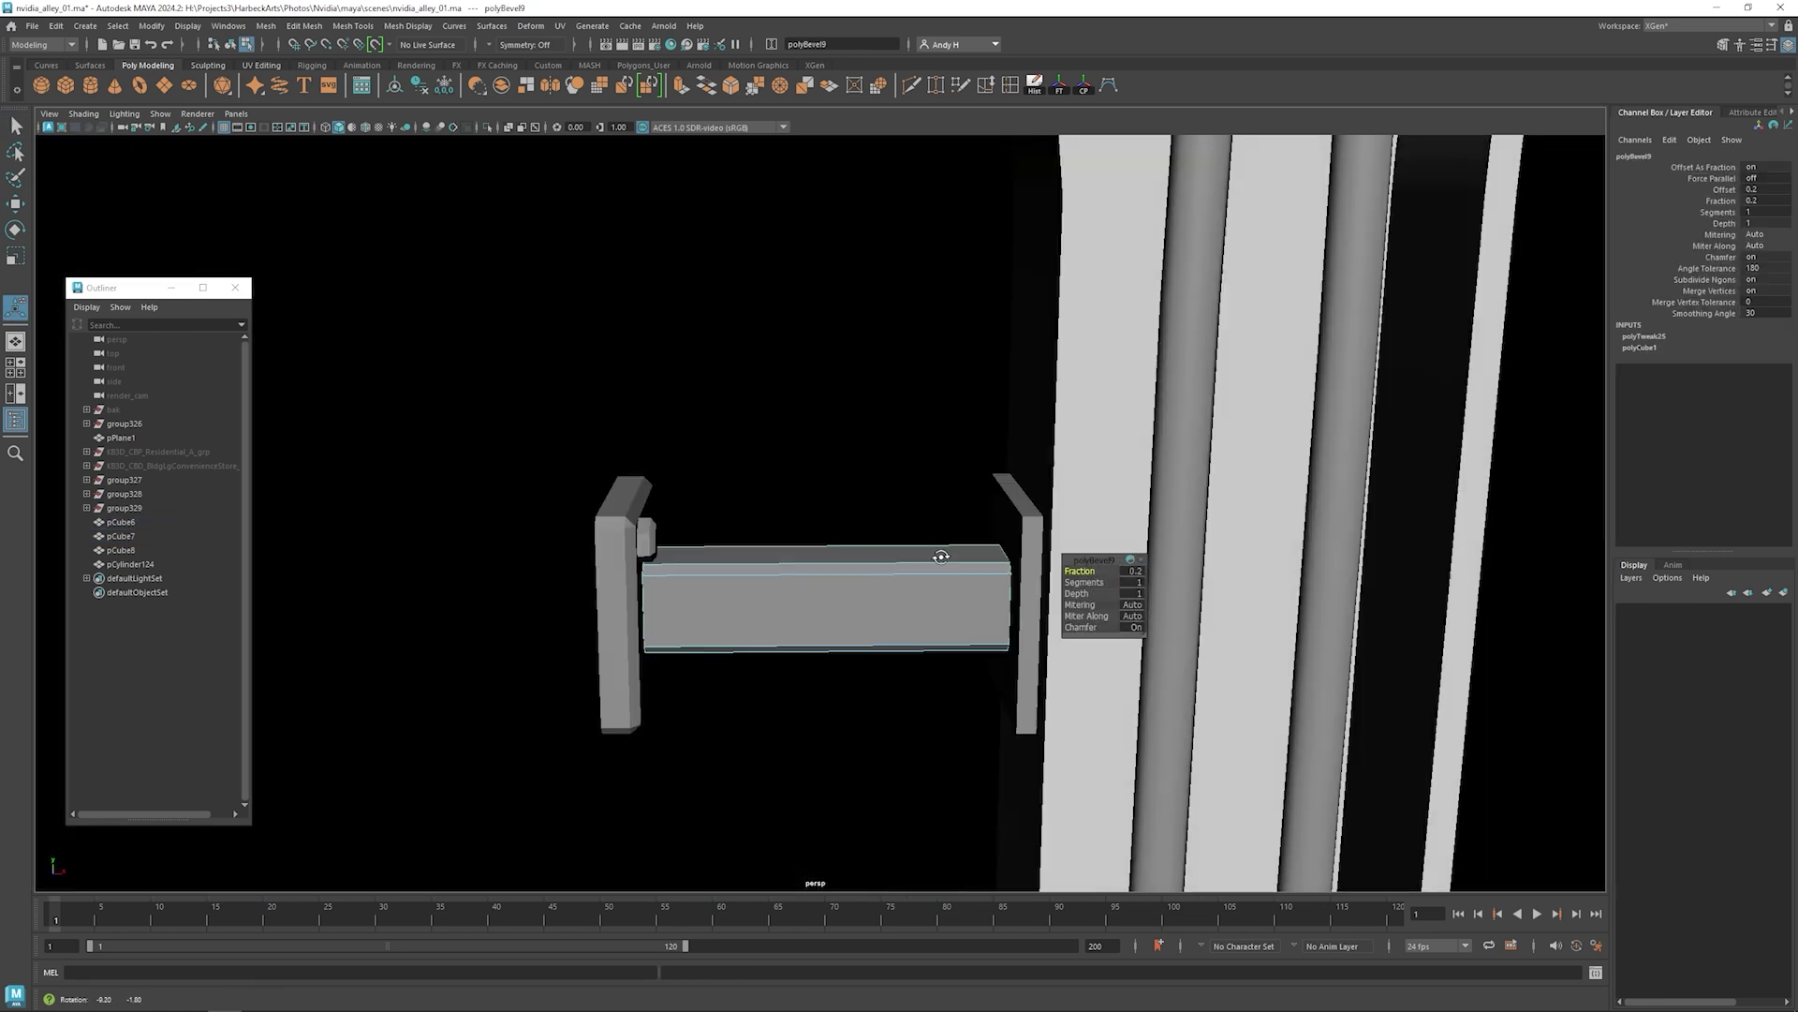
- Bevel the edges of the sign bracket's wall plate with 3 segments
{"action": "left_click_drag", "start_coordinate": [941, 556], "coordinate": [1136, 590], "text": "alt"}
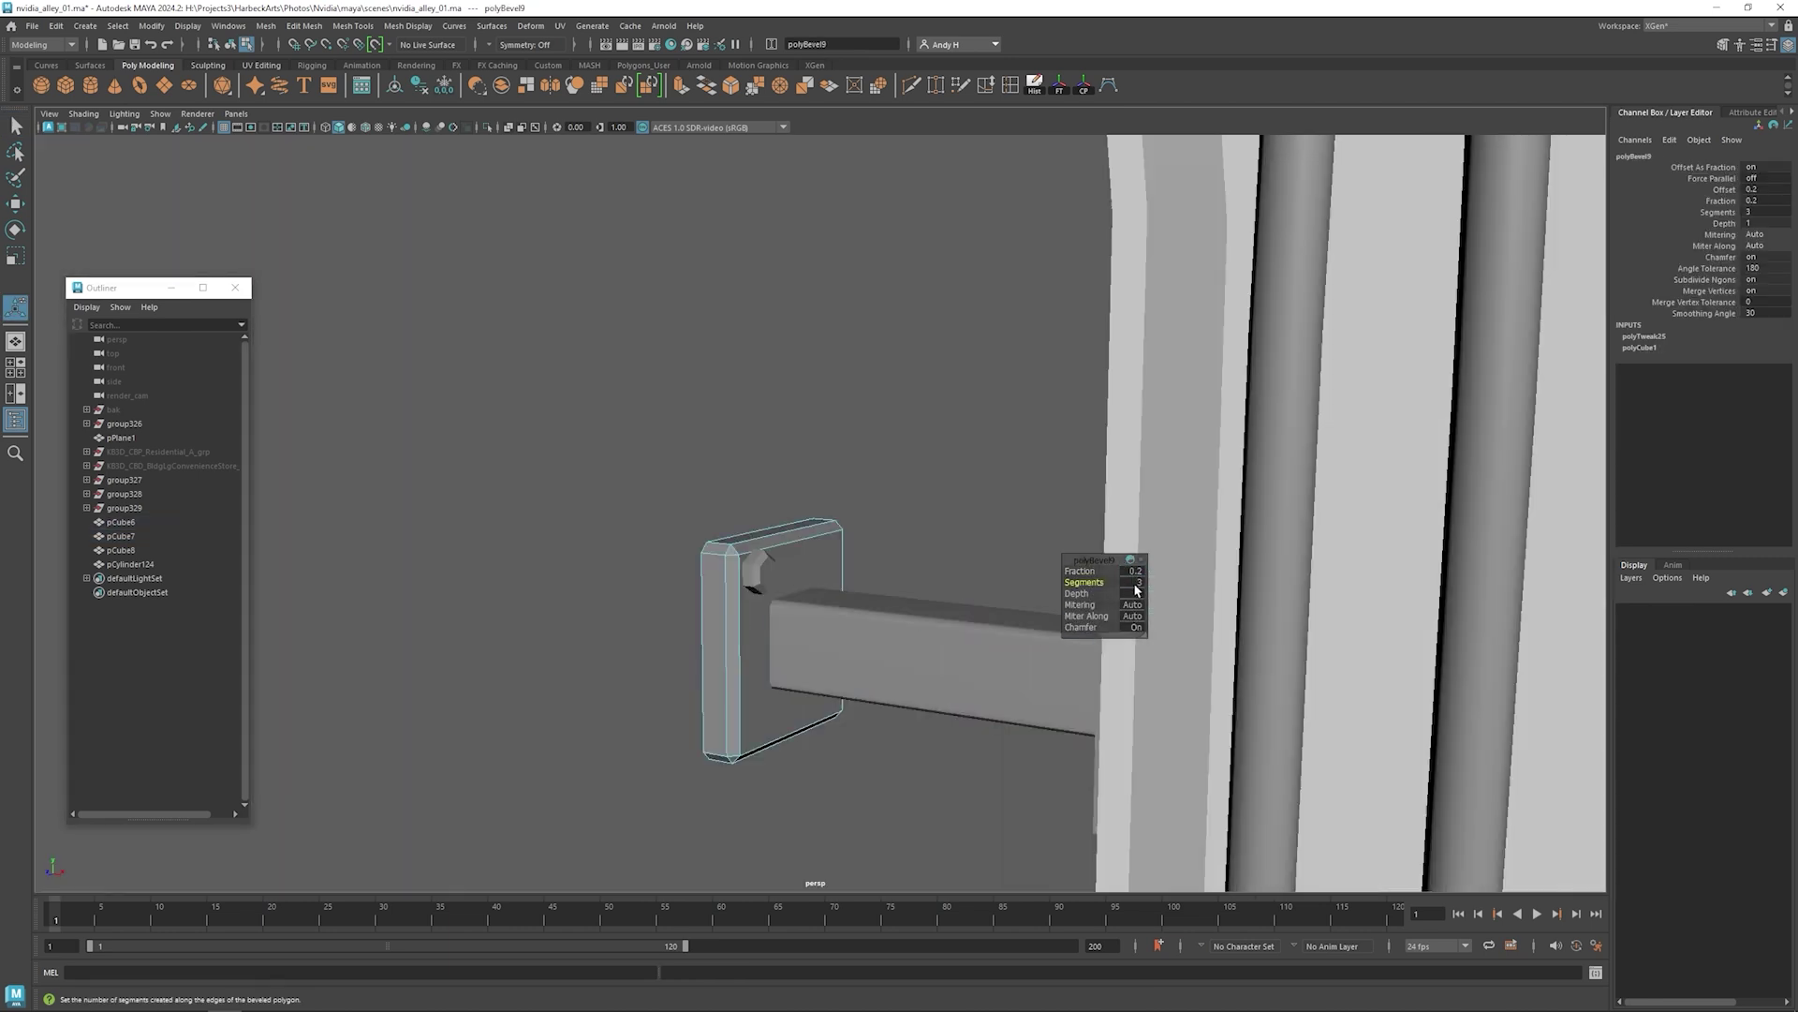
{"action": "key", "text": "q"}
{"action": "key", "text": "F8"}
{"action": "left_click", "coordinate": [1649, 313]}
{"action": "left_click", "coordinate": [1764, 369]}
{"action": "type", "text": "3"}
{"action": "key", "text": "Return"}
{"action": "right_click_drag", "start_coordinate": [779, 646], "coordinate": [995, 419], "text": "alt"}
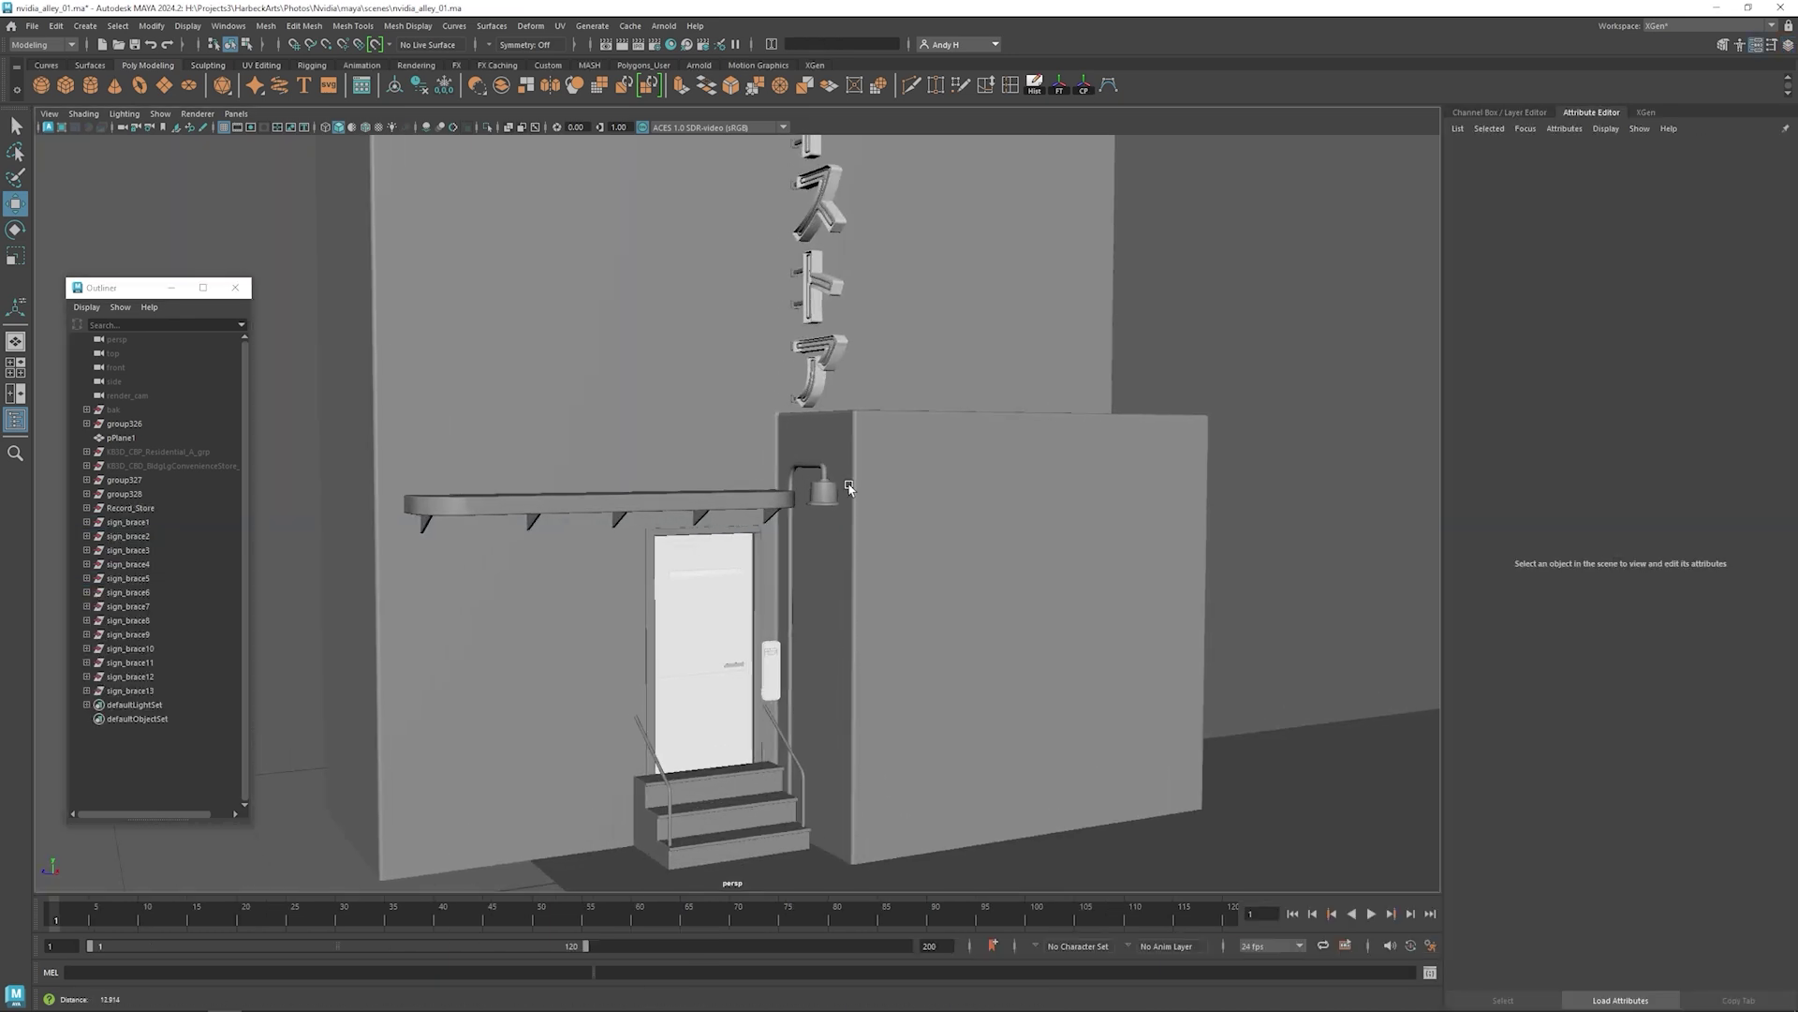
{"action": "scroll", "coordinate": [848, 486], "scroll_direction": "up", "scroll_amount": 1}
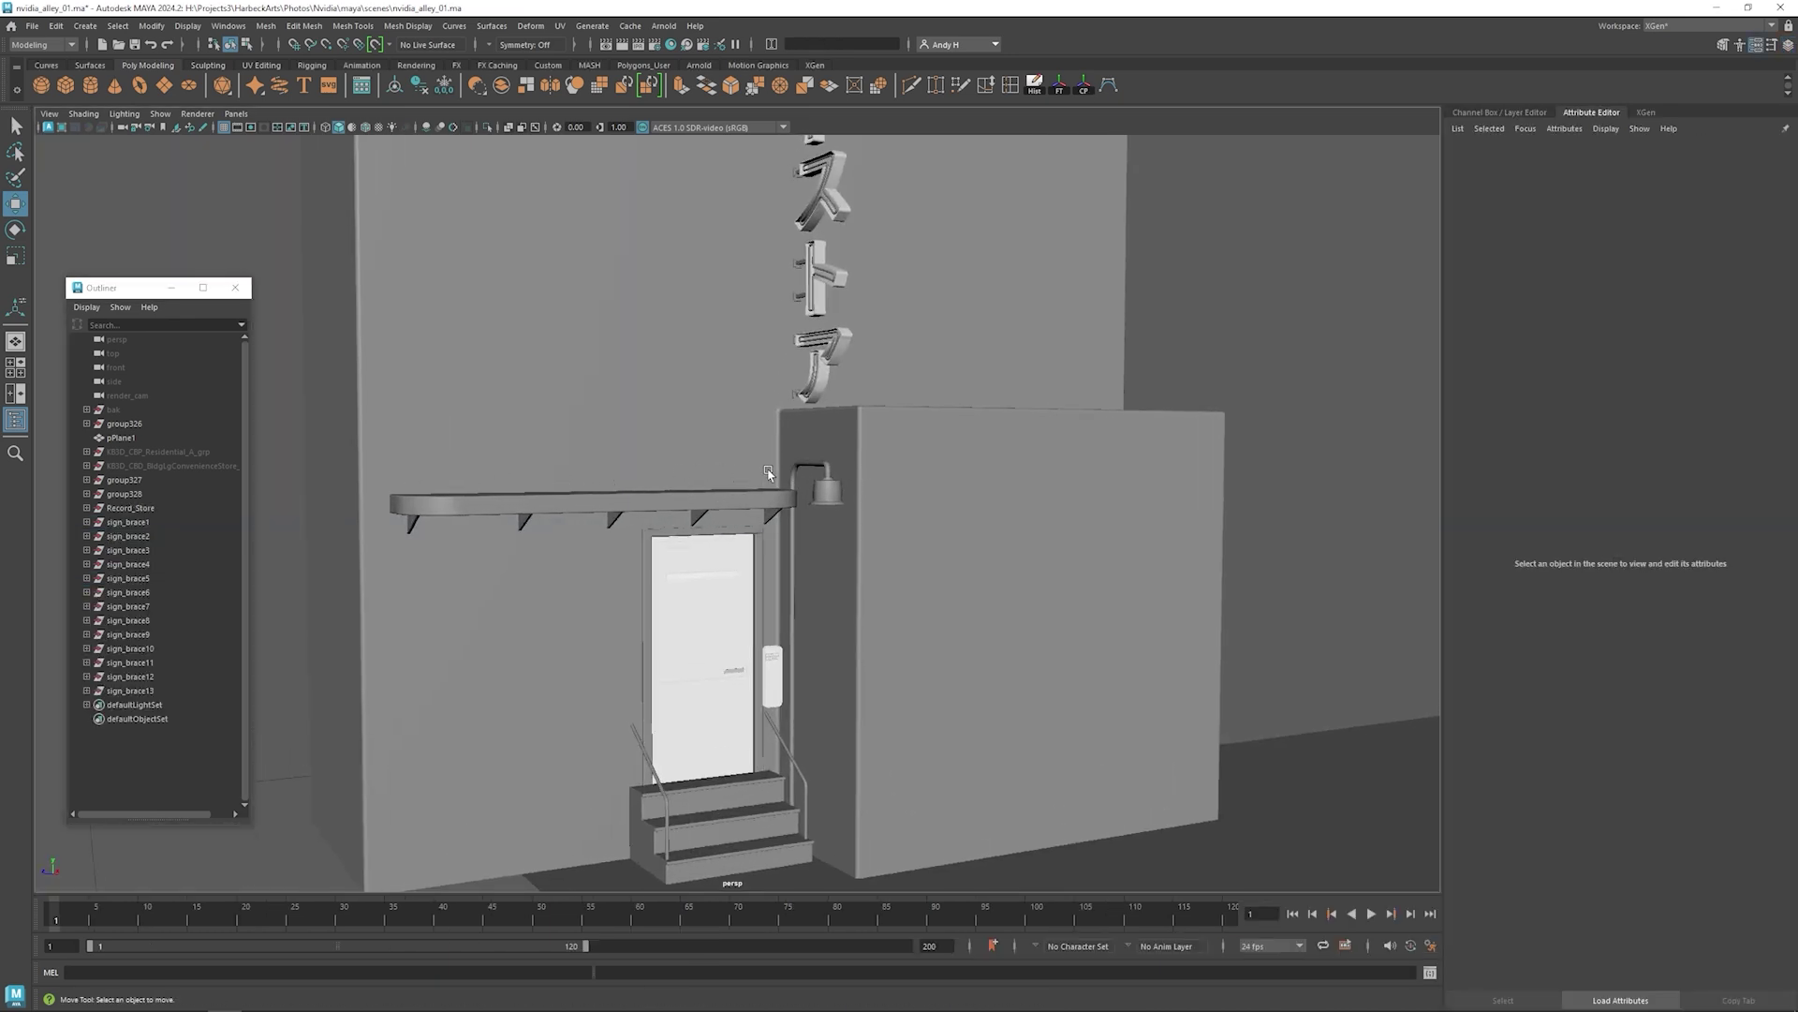
{"action": "middle_click_drag", "start_coordinate": [699, 488], "coordinate": [919, 464], "text": "alt"}
{"action": "left_click_drag", "start_coordinate": [919, 464], "coordinate": [724, 452], "text": "alt"}
{"action": "right_click_drag", "start_coordinate": [724, 453], "coordinate": [905, 452], "text": "alt"}
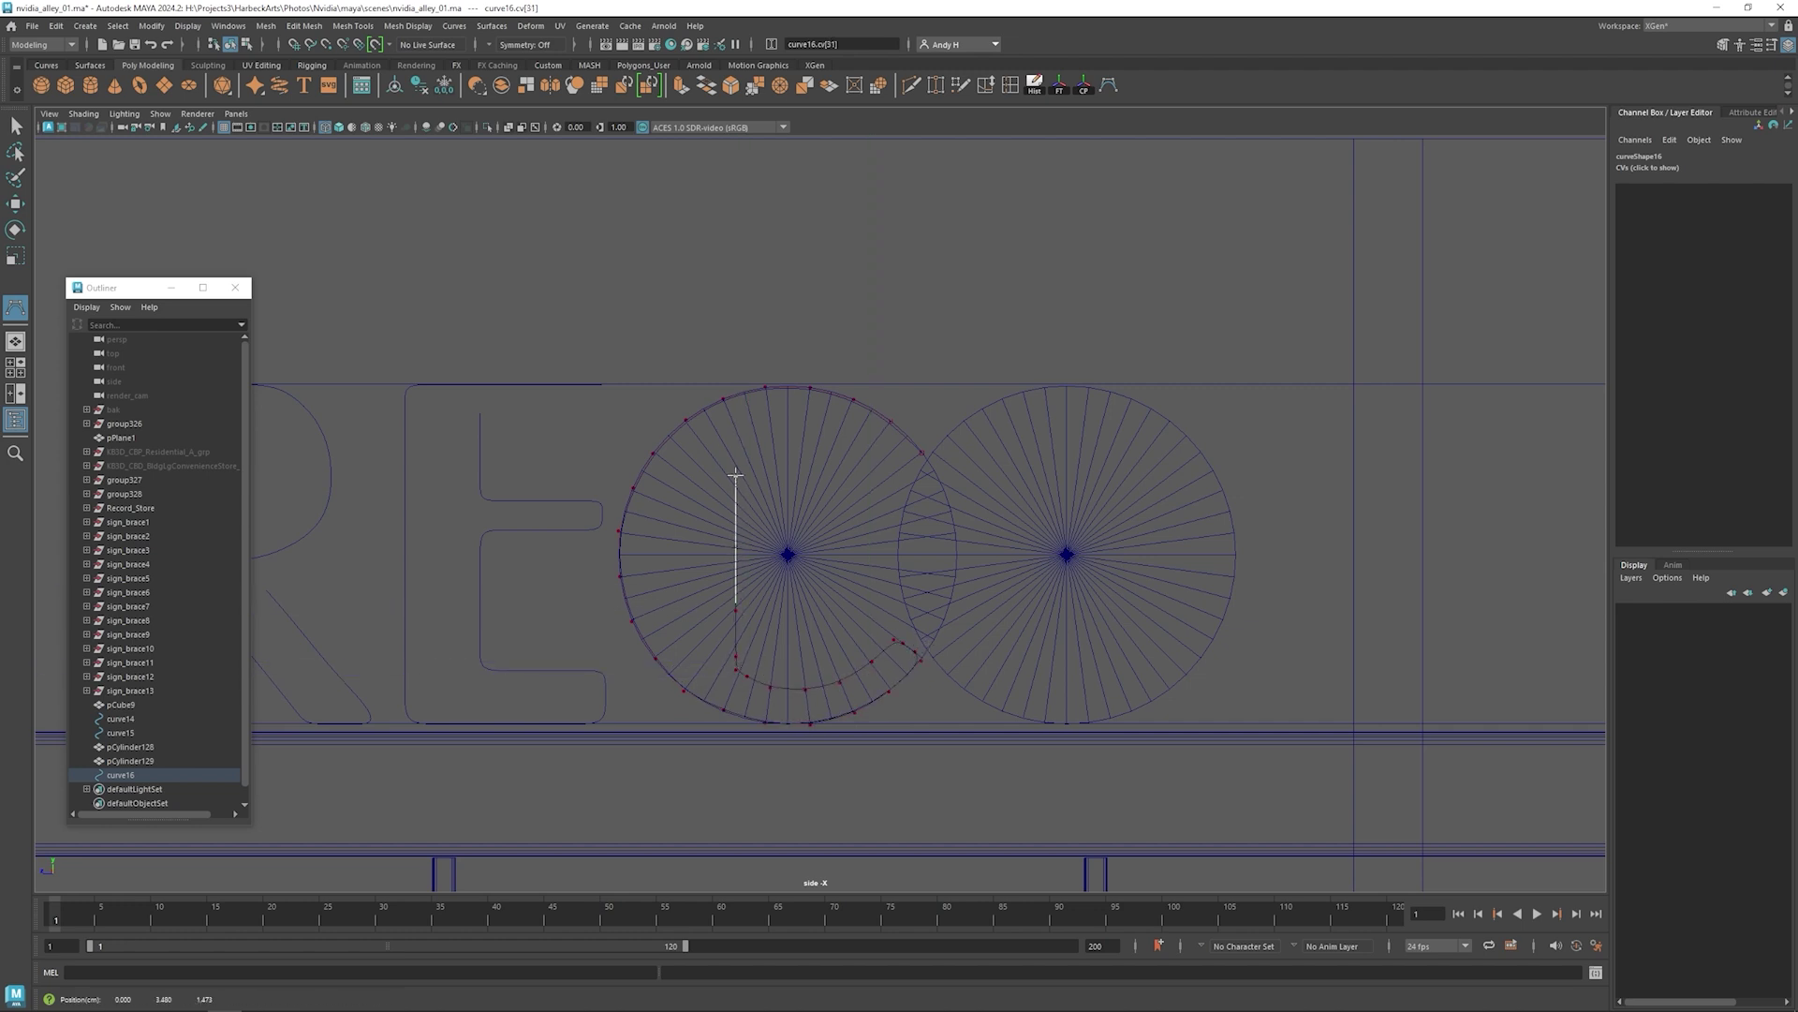
- Build concentric circles inside the O of RECORDS and cut them into vinyl-groove arcs
{"action": "left_click_drag", "start_coordinate": [824, 493], "coordinate": [822, 492]}
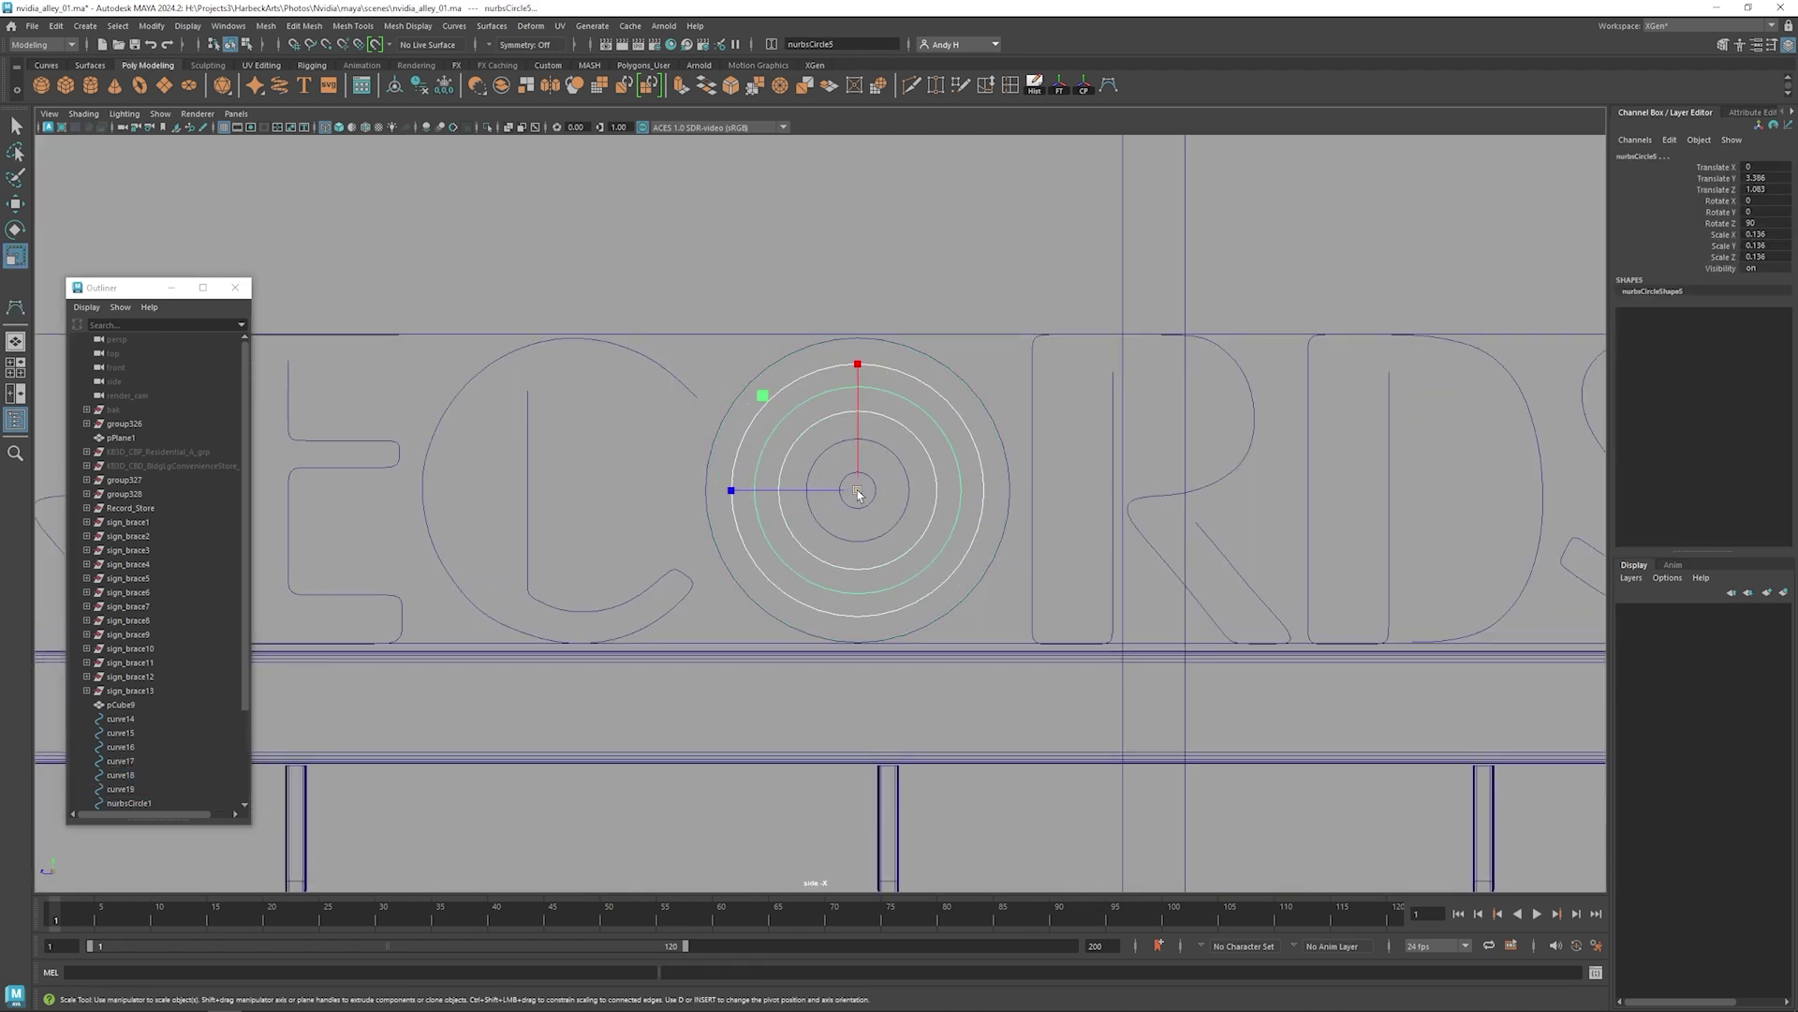
{"action": "left_click", "coordinate": [455, 26]}
{"action": "left_click", "coordinate": [715, 221]}
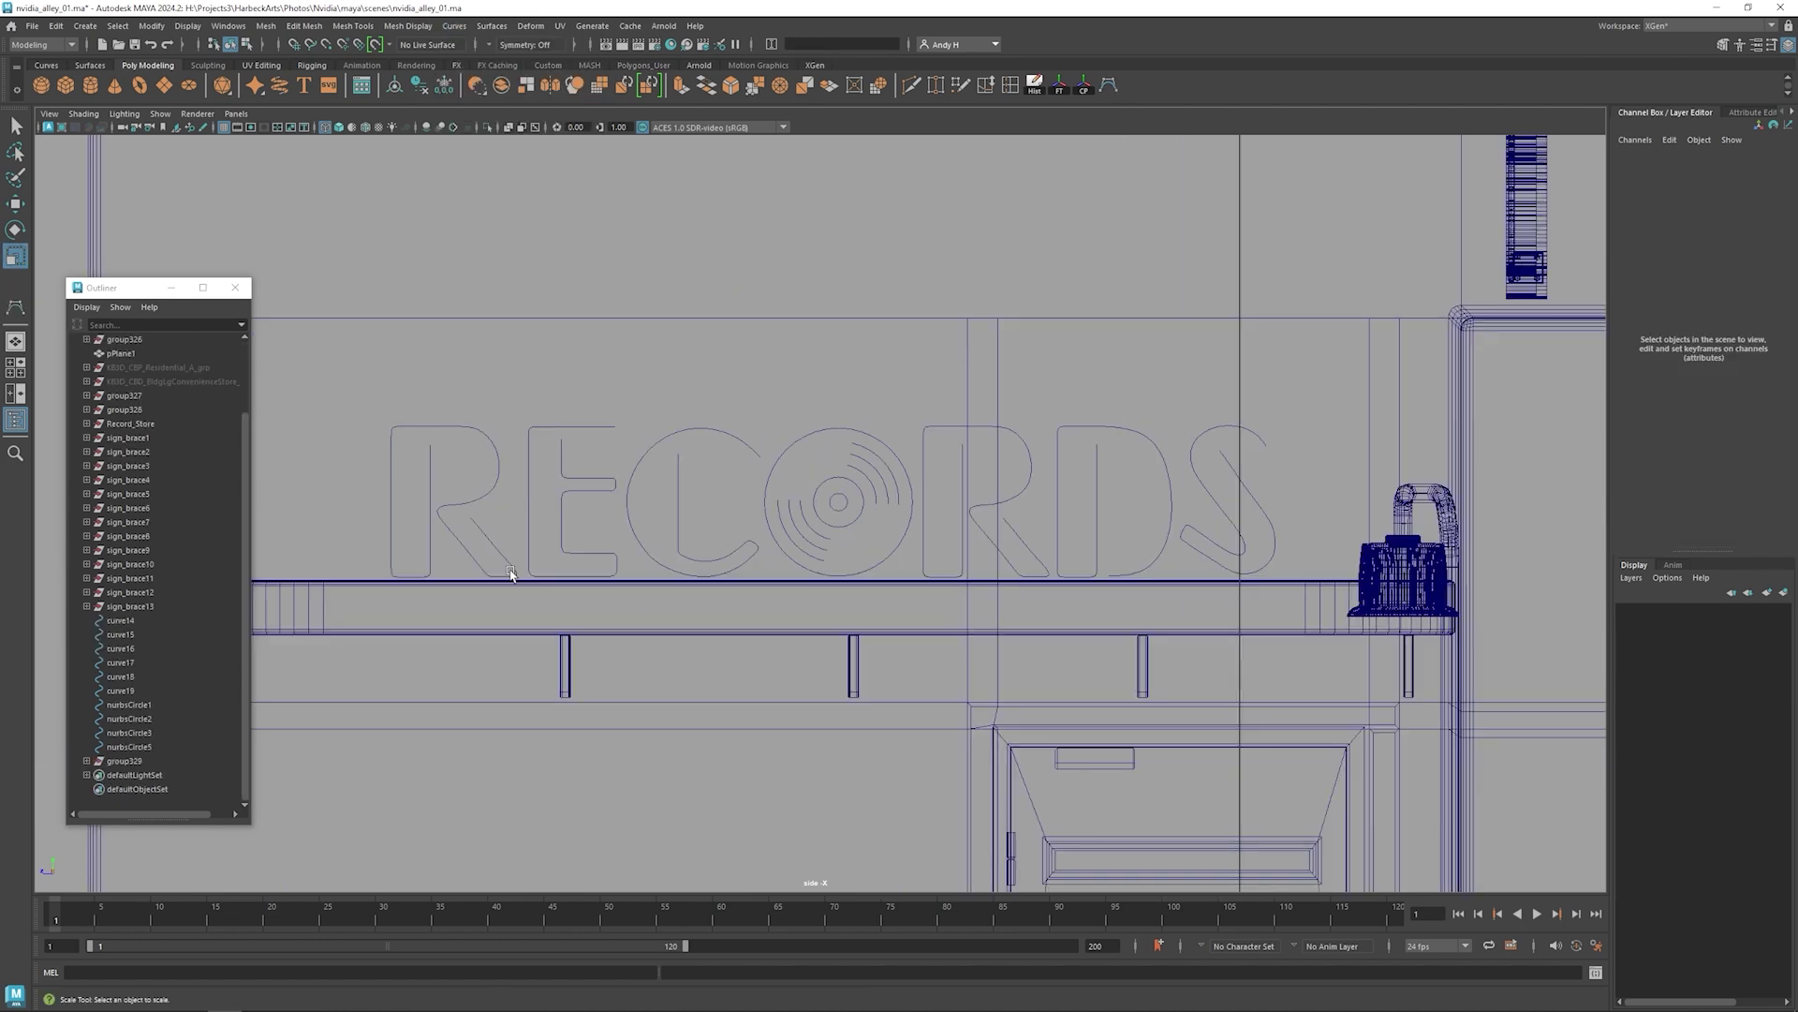
- Create sweep meshes from all the RECORDS curves with a profile scale of 0.1 and precision 100, and select the meshes
{"action": "left_click_drag", "start_coordinate": [512, 570], "coordinate": [1246, 441]}
{"action": "left_click", "coordinate": [85, 26]}
{"action": "left_click", "coordinate": [122, 201]}
{"action": "left_click_drag", "start_coordinate": [1604, 406], "coordinate": [1500, 405]}
{"action": "type", "text": "0.1"}
{"action": "left_click_drag", "start_coordinate": [1604, 522], "coordinate": [1554, 525]}
{"action": "type", "text": "100"}
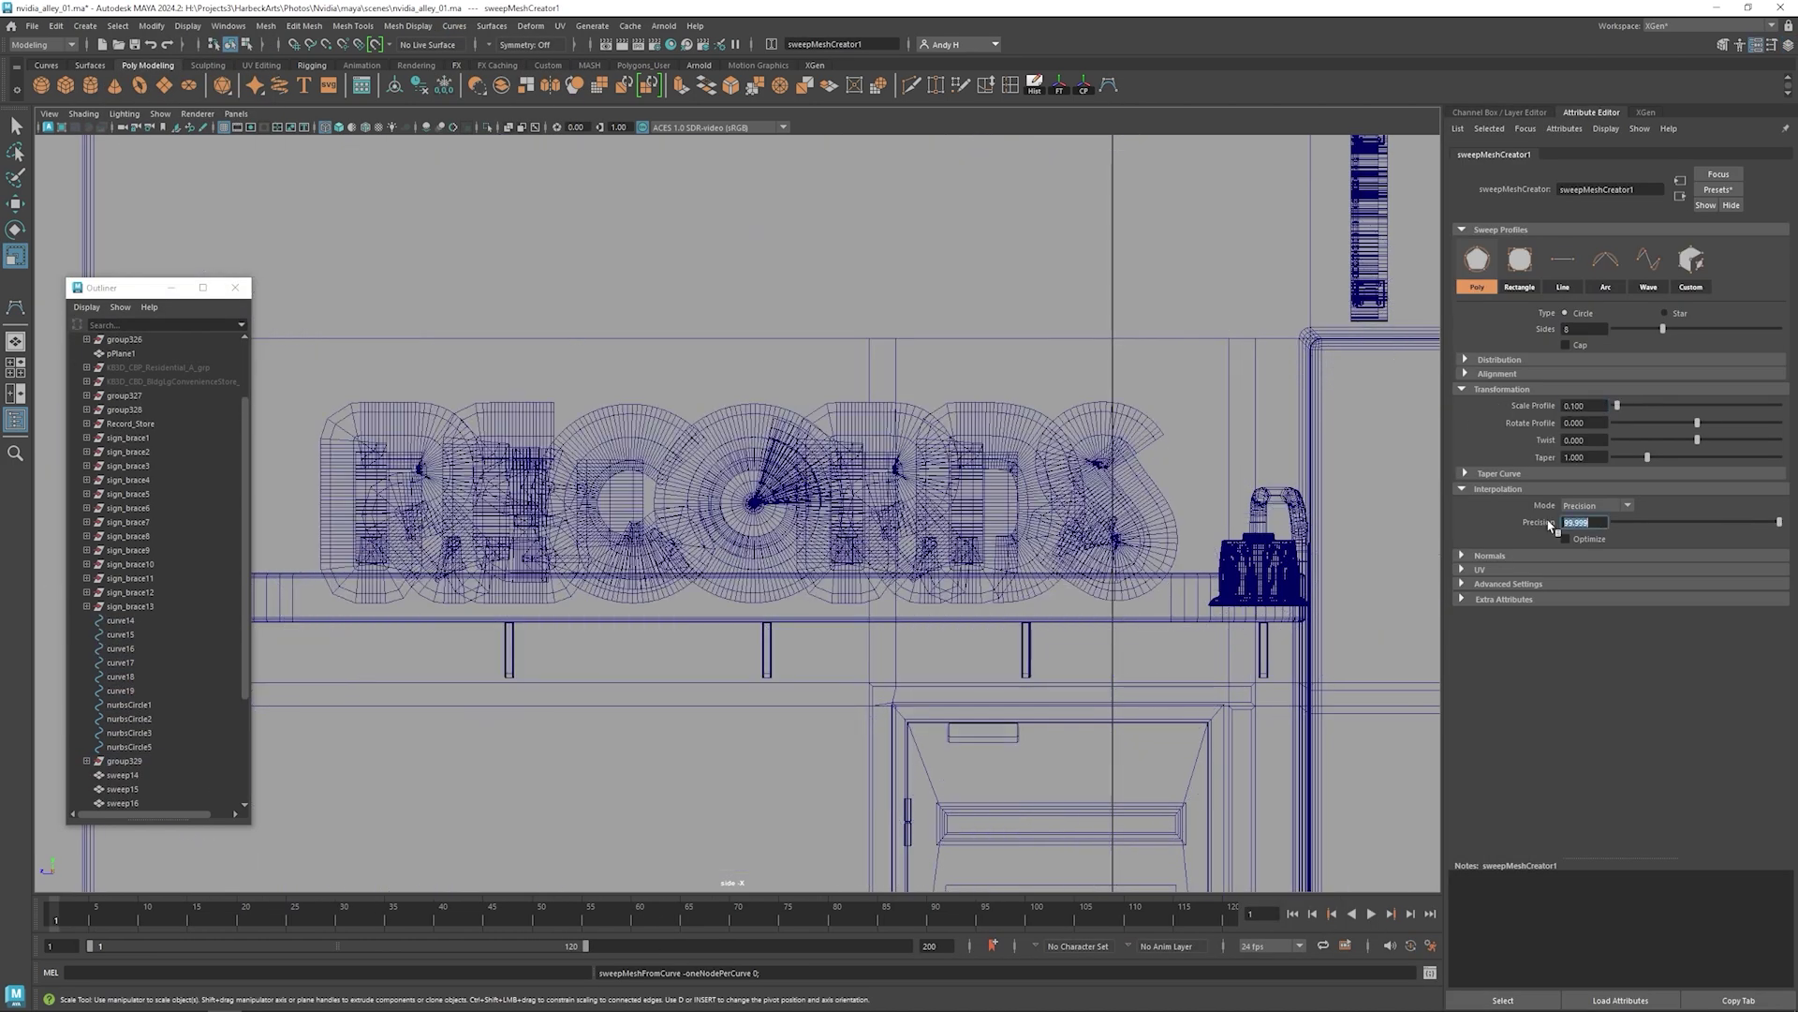
{"action": "left_click_drag", "start_coordinate": [1604, 405], "coordinate": [1518, 409]}
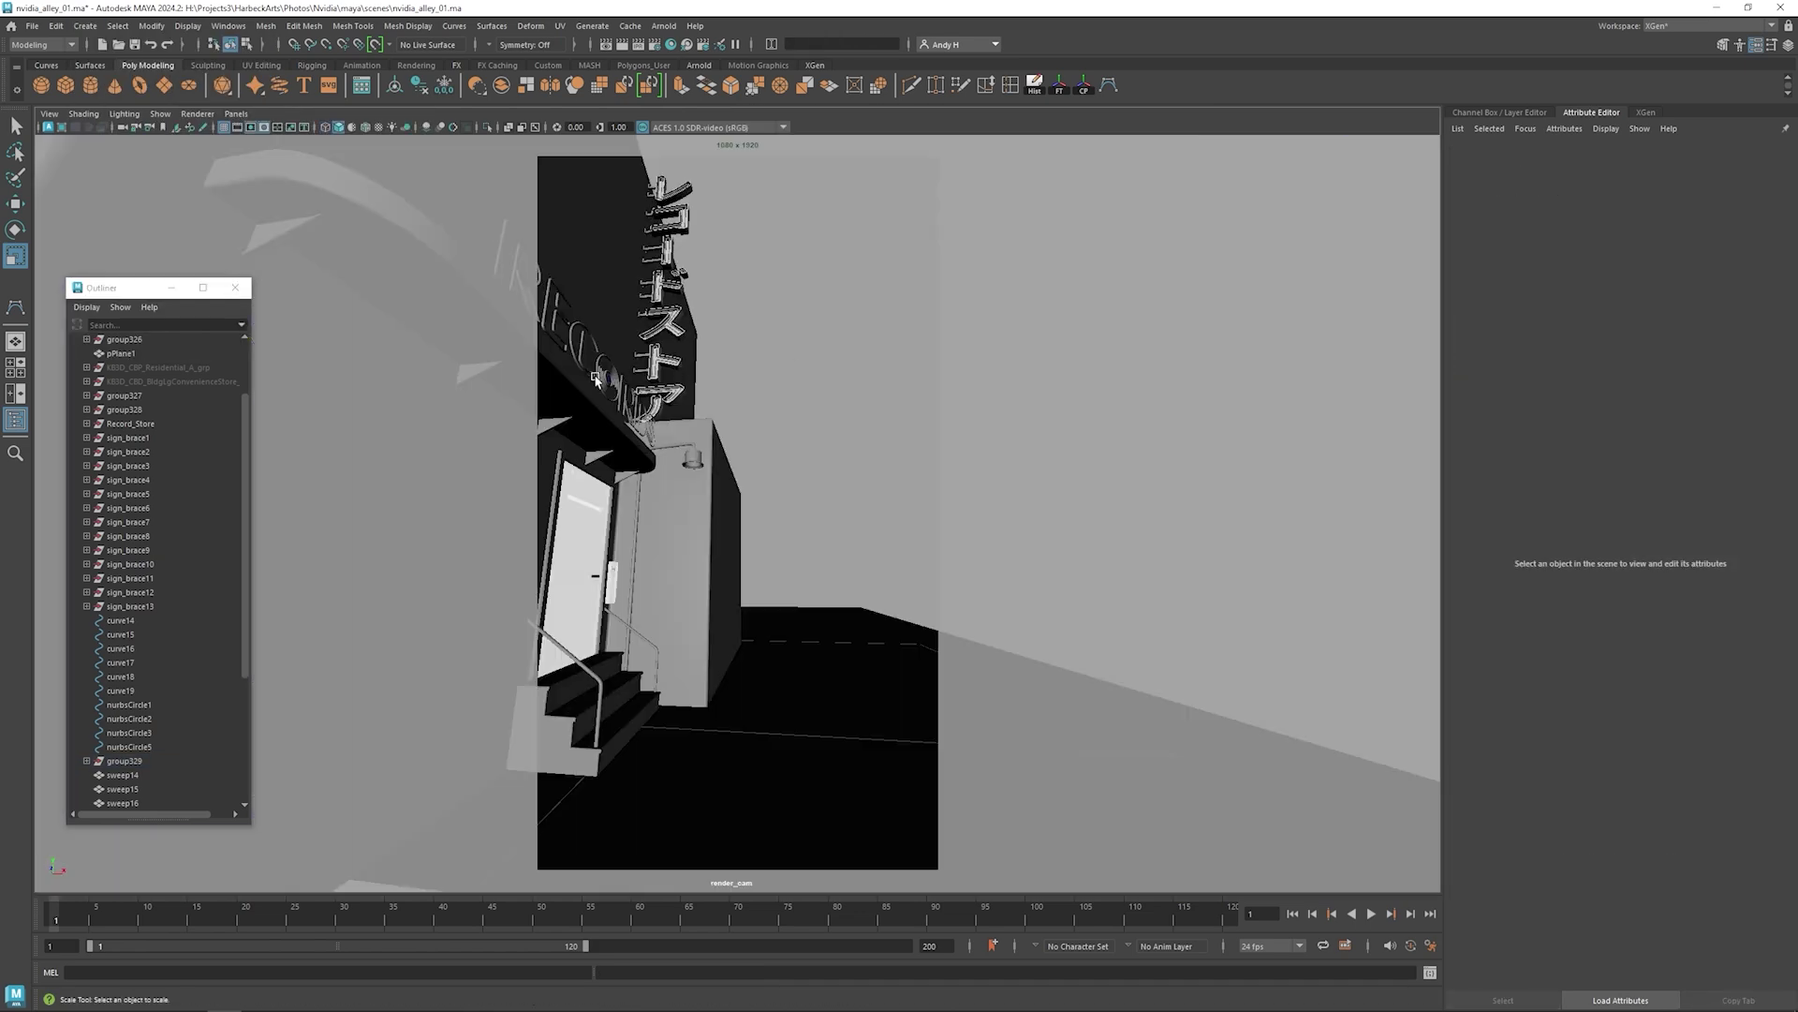
{"action": "scroll", "coordinate": [117, 581], "scroll_direction": "down", "scroll_amount": 5}
{"action": "left_click_drag", "start_coordinate": [117, 580], "coordinate": [127, 760]}
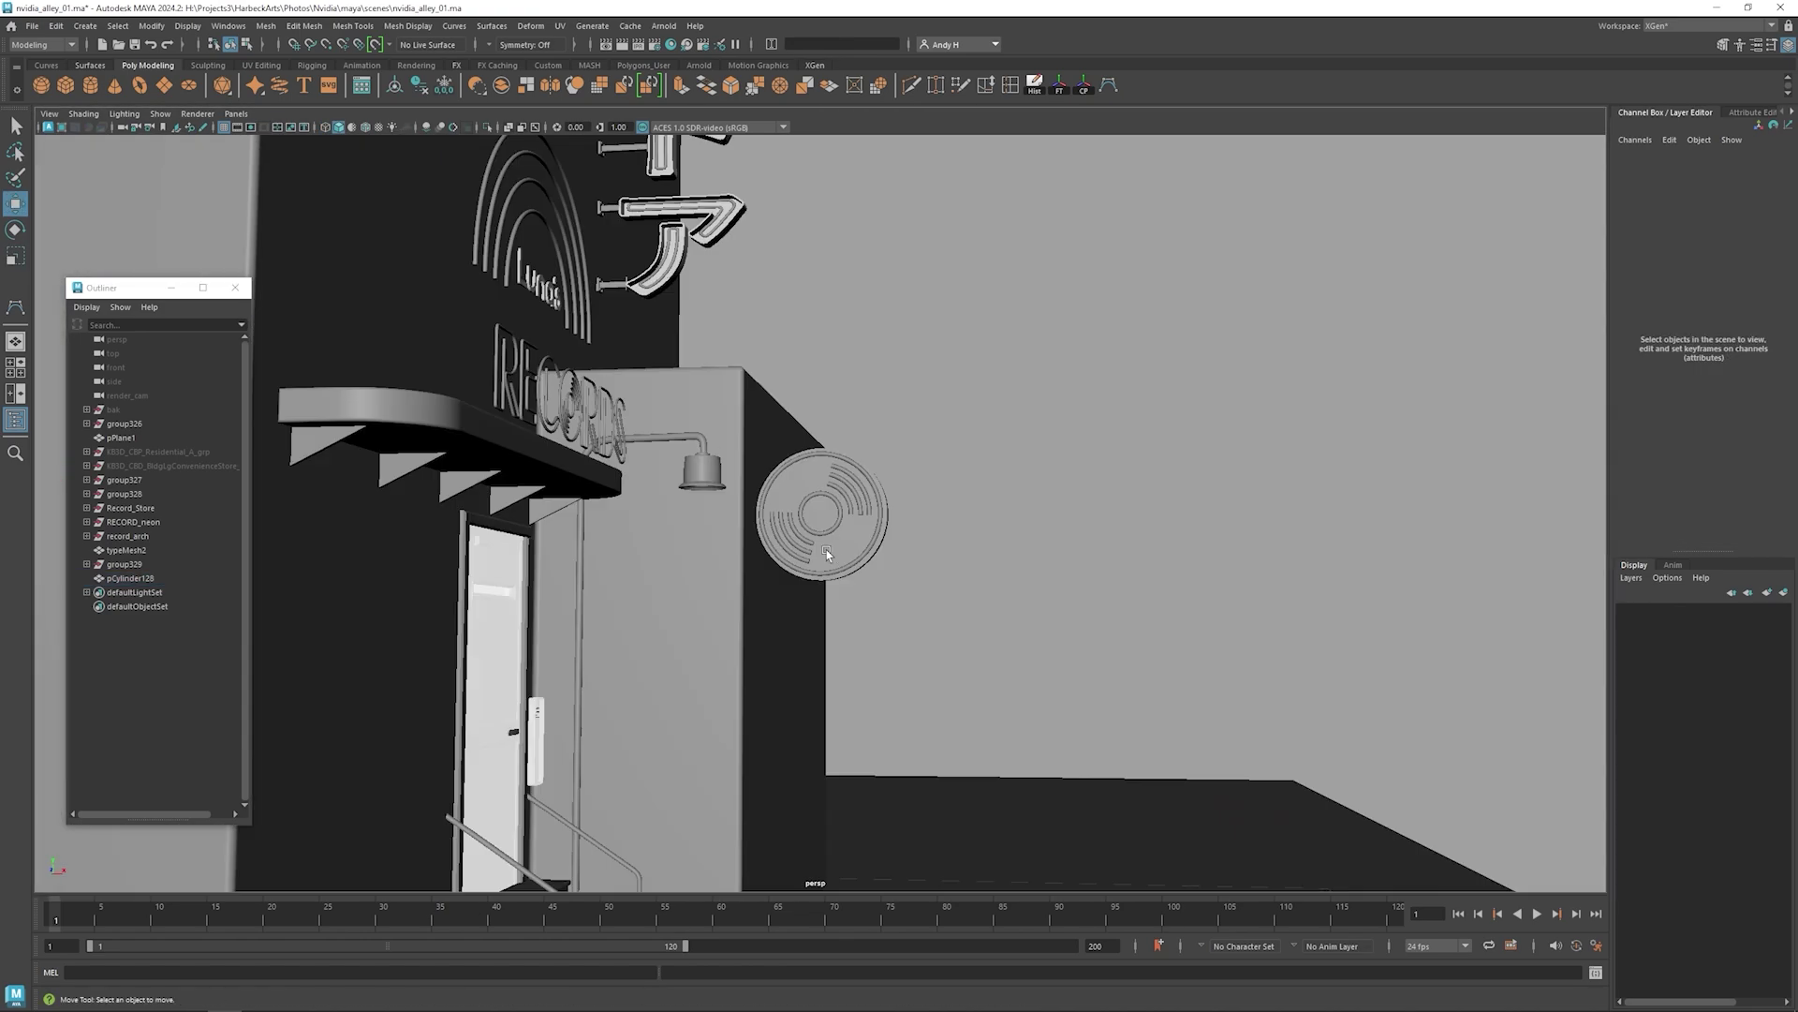
- Place the stacked neon letters over the upper part of the round record sign
{"action": "left_click", "coordinate": [123, 564]}
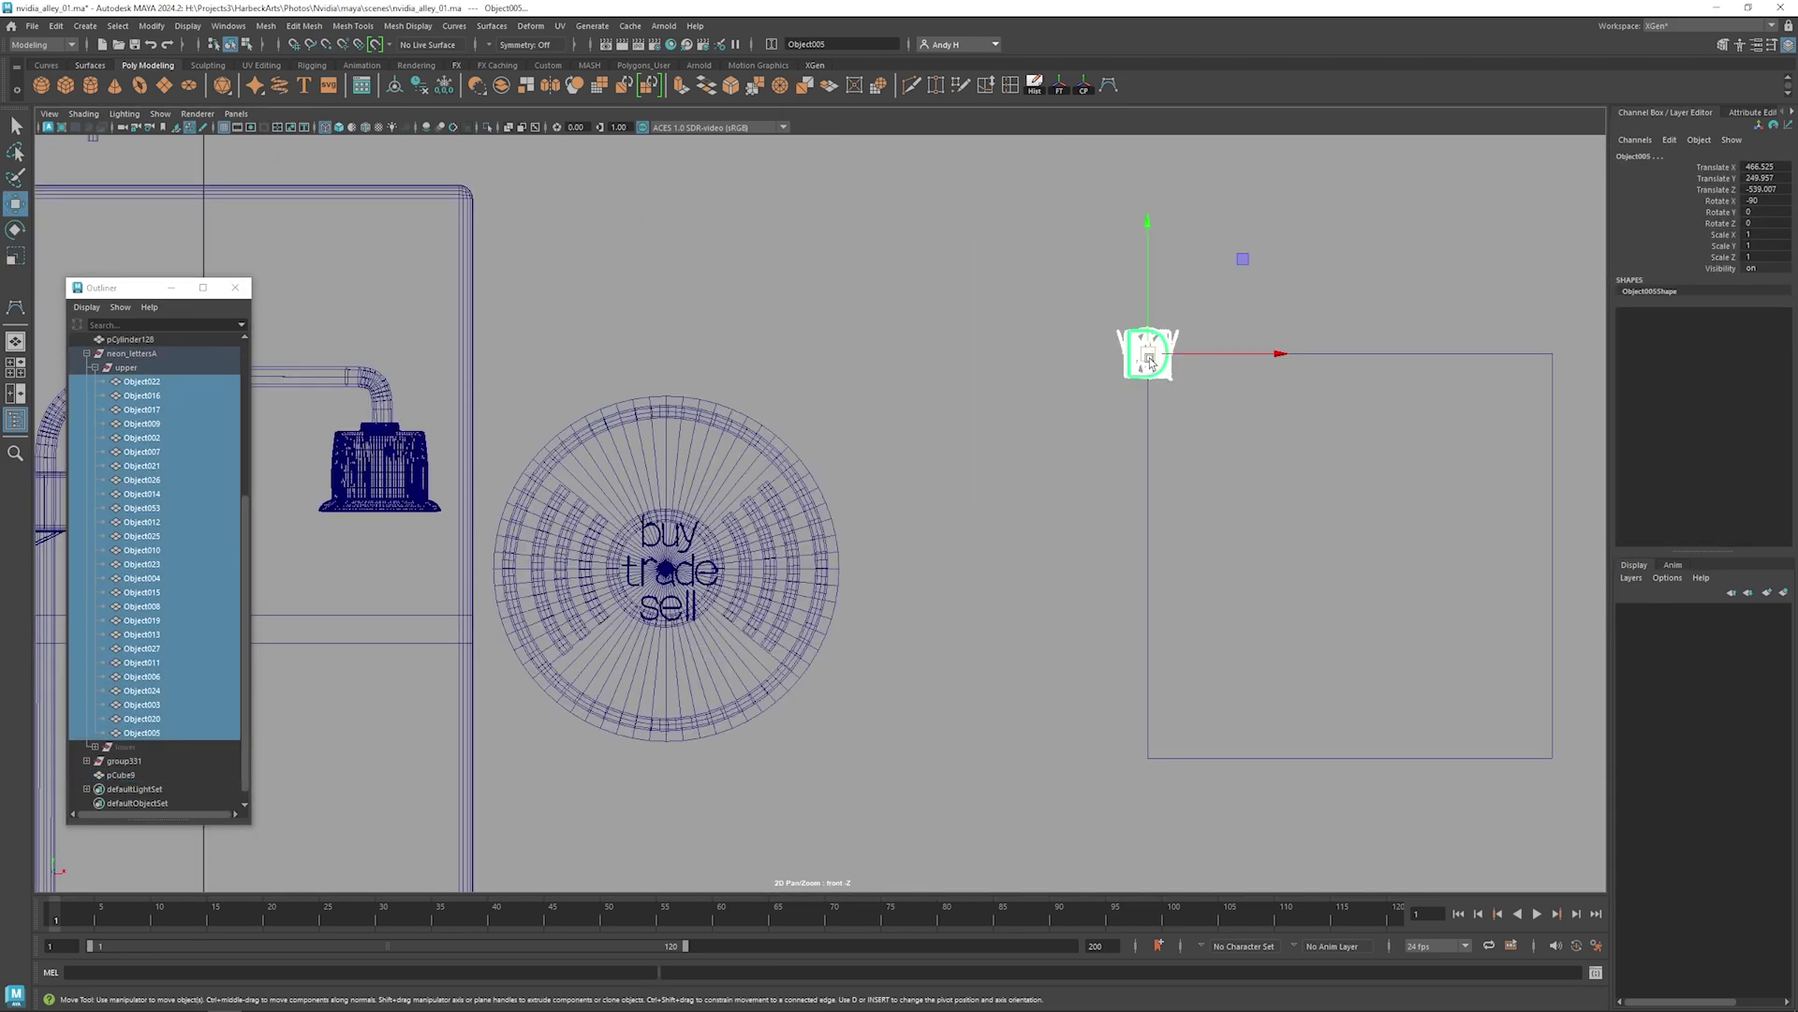
{"action": "scroll", "coordinate": [964, 435], "scroll_direction": "up", "scroll_amount": 5}
{"action": "scroll", "coordinate": [870, 192], "scroll_direction": "down", "scroll_amount": 5}
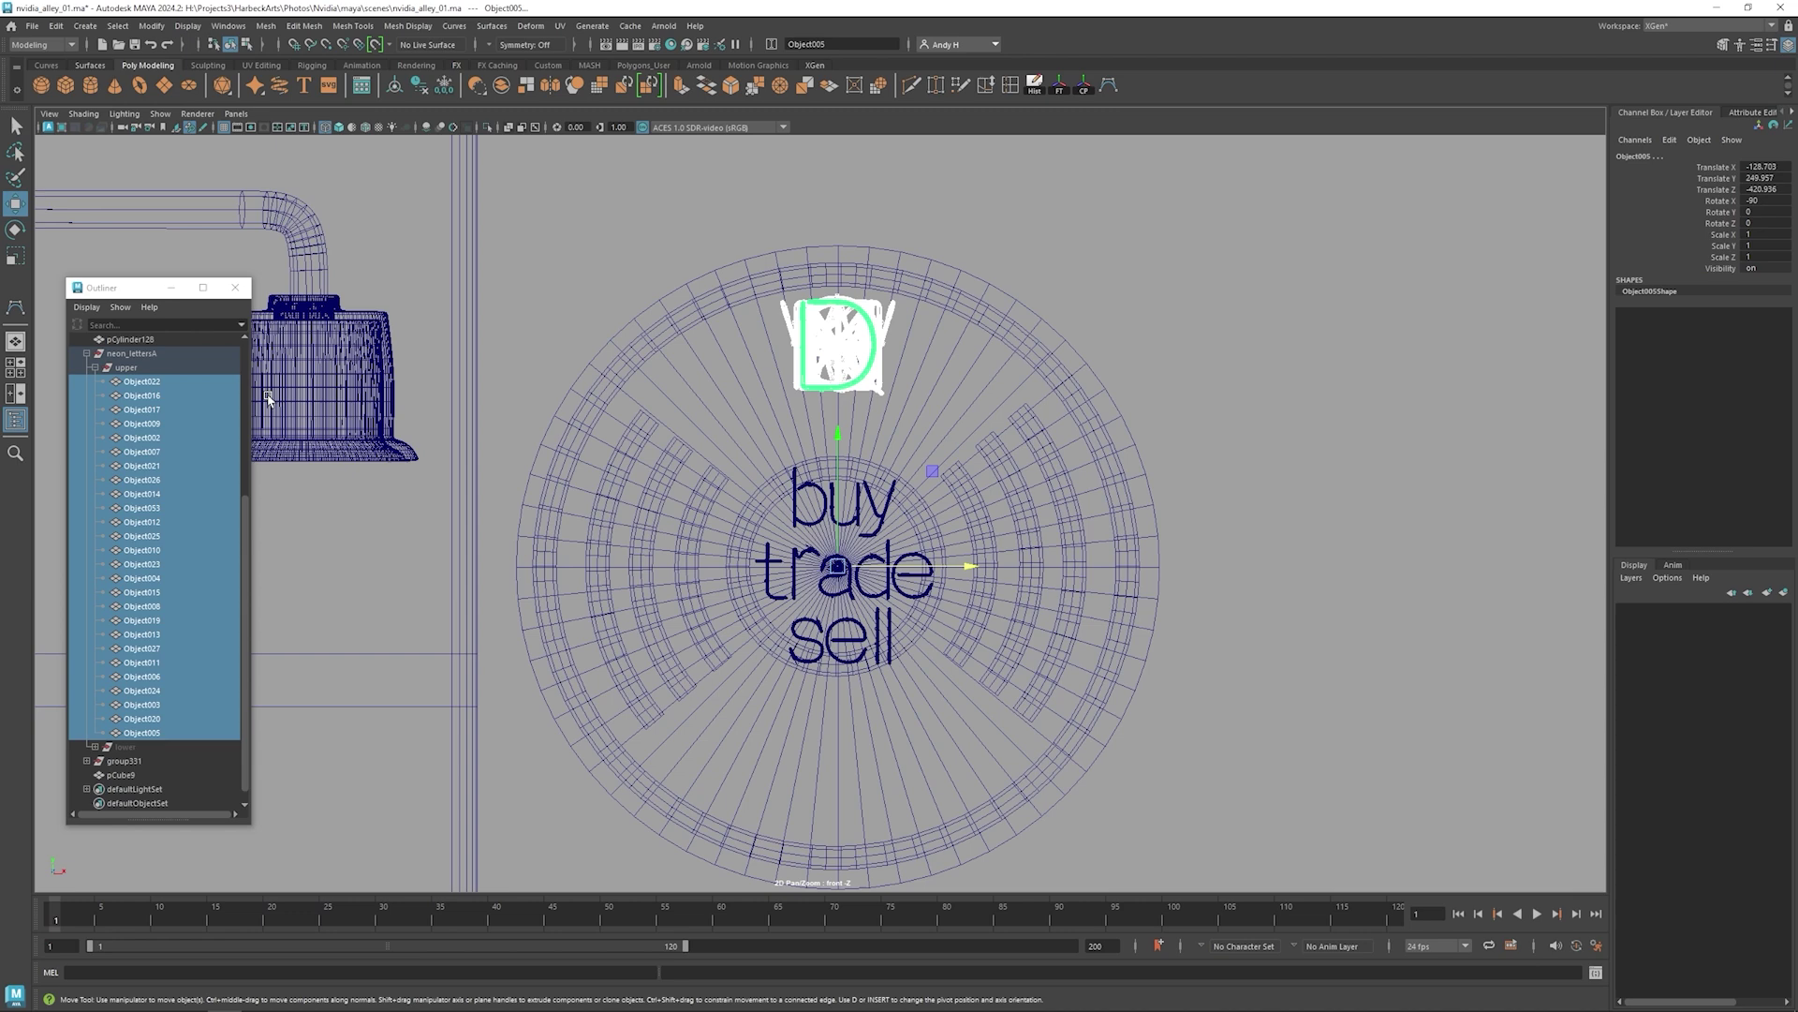
- Hide unused letters in the upper set and rotate the R about the round sign's centre to begin the RECORD arc
{"action": "left_click", "coordinate": [828, 333]}
{"action": "key", "text": "e"}
{"action": "left_click_drag", "start_coordinate": [775, 453], "coordinate": [819, 442]}
{"action": "key", "text": "ctrl+h"}
{"action": "left_click", "coordinate": [867, 377]}
{"action": "left_click", "coordinate": [142, 409]}
{"action": "key", "text": "ctrl+h"}
{"action": "left_click", "coordinate": [165, 437]}
{"action": "left_click_drag", "start_coordinate": [921, 476], "coordinate": [963, 556]}
{"action": "key", "text": "ctrl+h"}
{"action": "left_click", "coordinate": [165, 493]}
{"action": "key", "text": "ctrl+z"}
- Duplicate the upper letter group and hide the copy
{"action": "left_click", "coordinate": [163, 370]}
{"action": "key", "text": "ctrl+d"}
{"action": "key", "text": "ctrl+h"}
- Hide the remaining letters of the upper group that are not needed to spell RECORD
{"action": "left_click", "coordinate": [160, 494]}
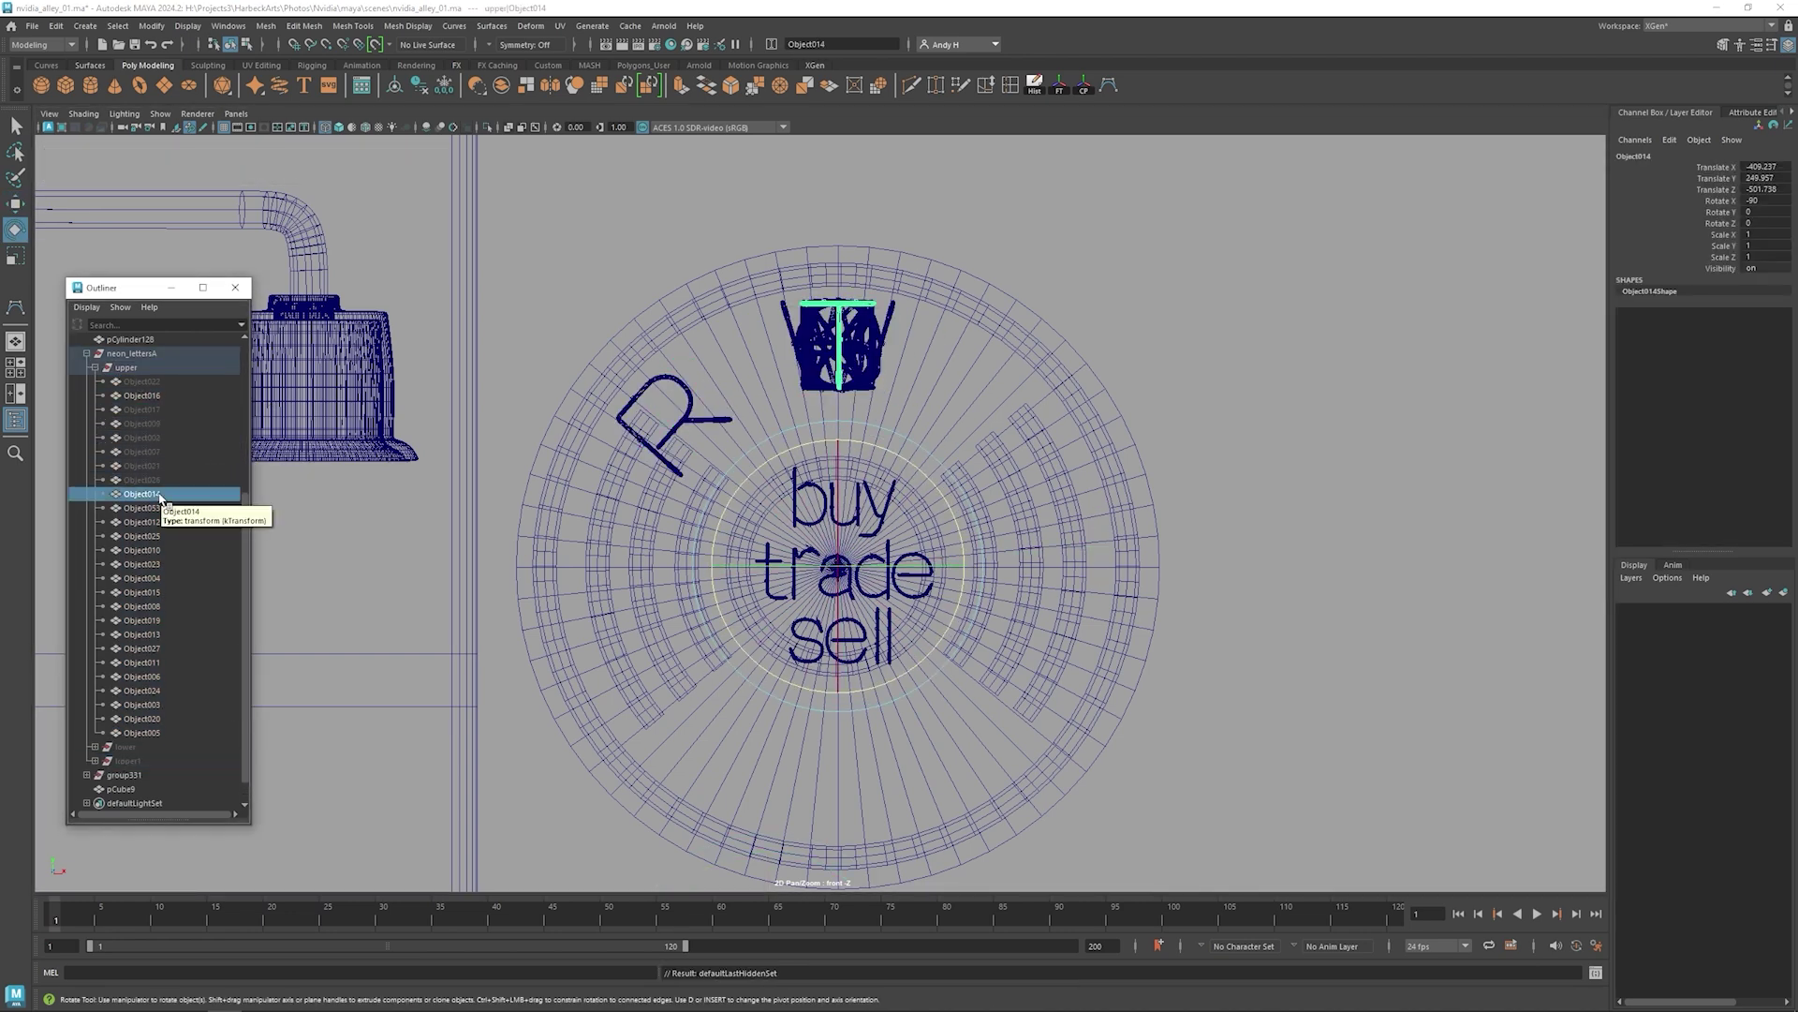
{"action": "key", "text": "ctrl+h"}
{"action": "left_click", "coordinate": [160, 508]}
{"action": "key", "text": "ctrl+h"}
{"action": "left_click", "coordinate": [160, 521]}
{"action": "key", "text": "ctrl+h"}
- Rotate the E, C, O and D around the round sign's centre to space them along the upper arc
{"action": "left_click", "coordinate": [165, 732]}
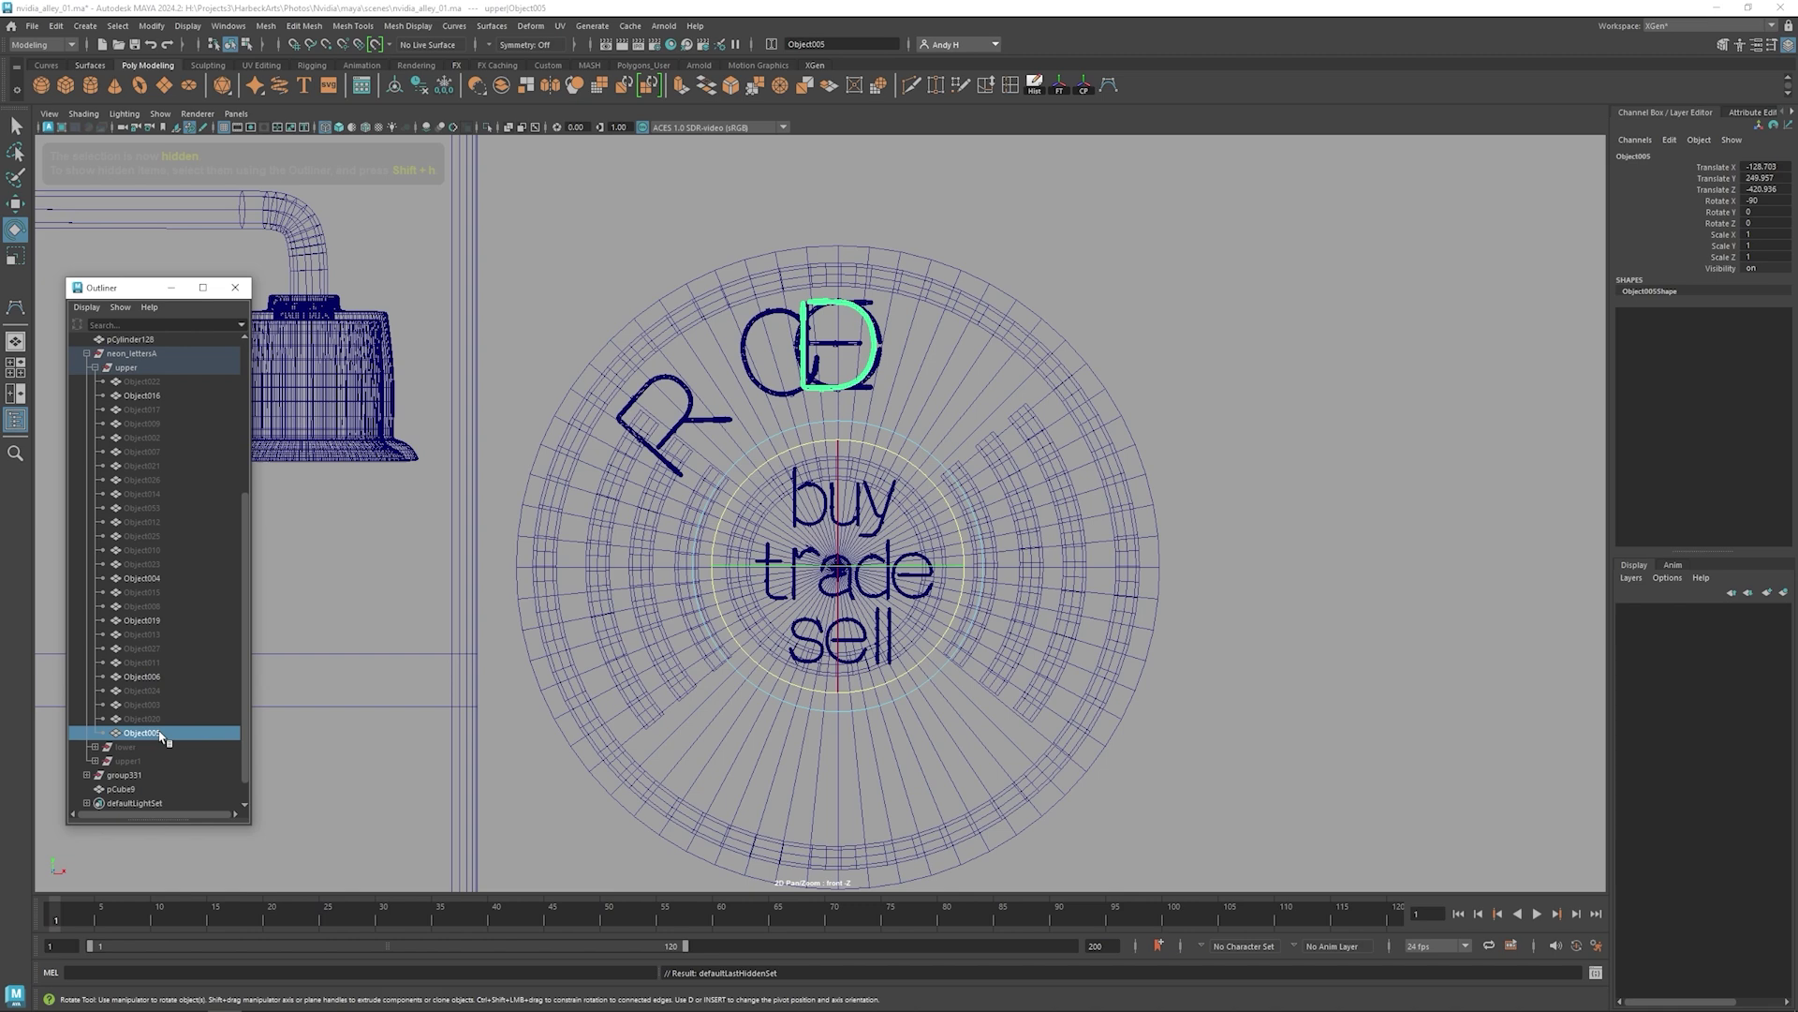
{"action": "mouse_move", "coordinate": [867, 443]}
{"action": "left_mouse_down"}
{"action": "mouse_move", "coordinate": [975, 476]}
{"action": "mouse_move", "coordinate": [835, 444]}
{"action": "mouse_move", "coordinate": [897, 456]}
{"action": "left_mouse_up"}
{"action": "left_click", "coordinate": [864, 386]}
{"action": "left_click", "coordinate": [794, 391]}
{"action": "left_click", "coordinate": [863, 382]}
- Duplicate the R, rotate the copy in as the second R of RECORD, and adjust the D's spacing
{"action": "left_click", "coordinate": [690, 408]}
{"action": "key", "text": "ctrl+d"}
{"action": "left_click_drag", "start_coordinate": [836, 441], "coordinate": [1115, 579]}
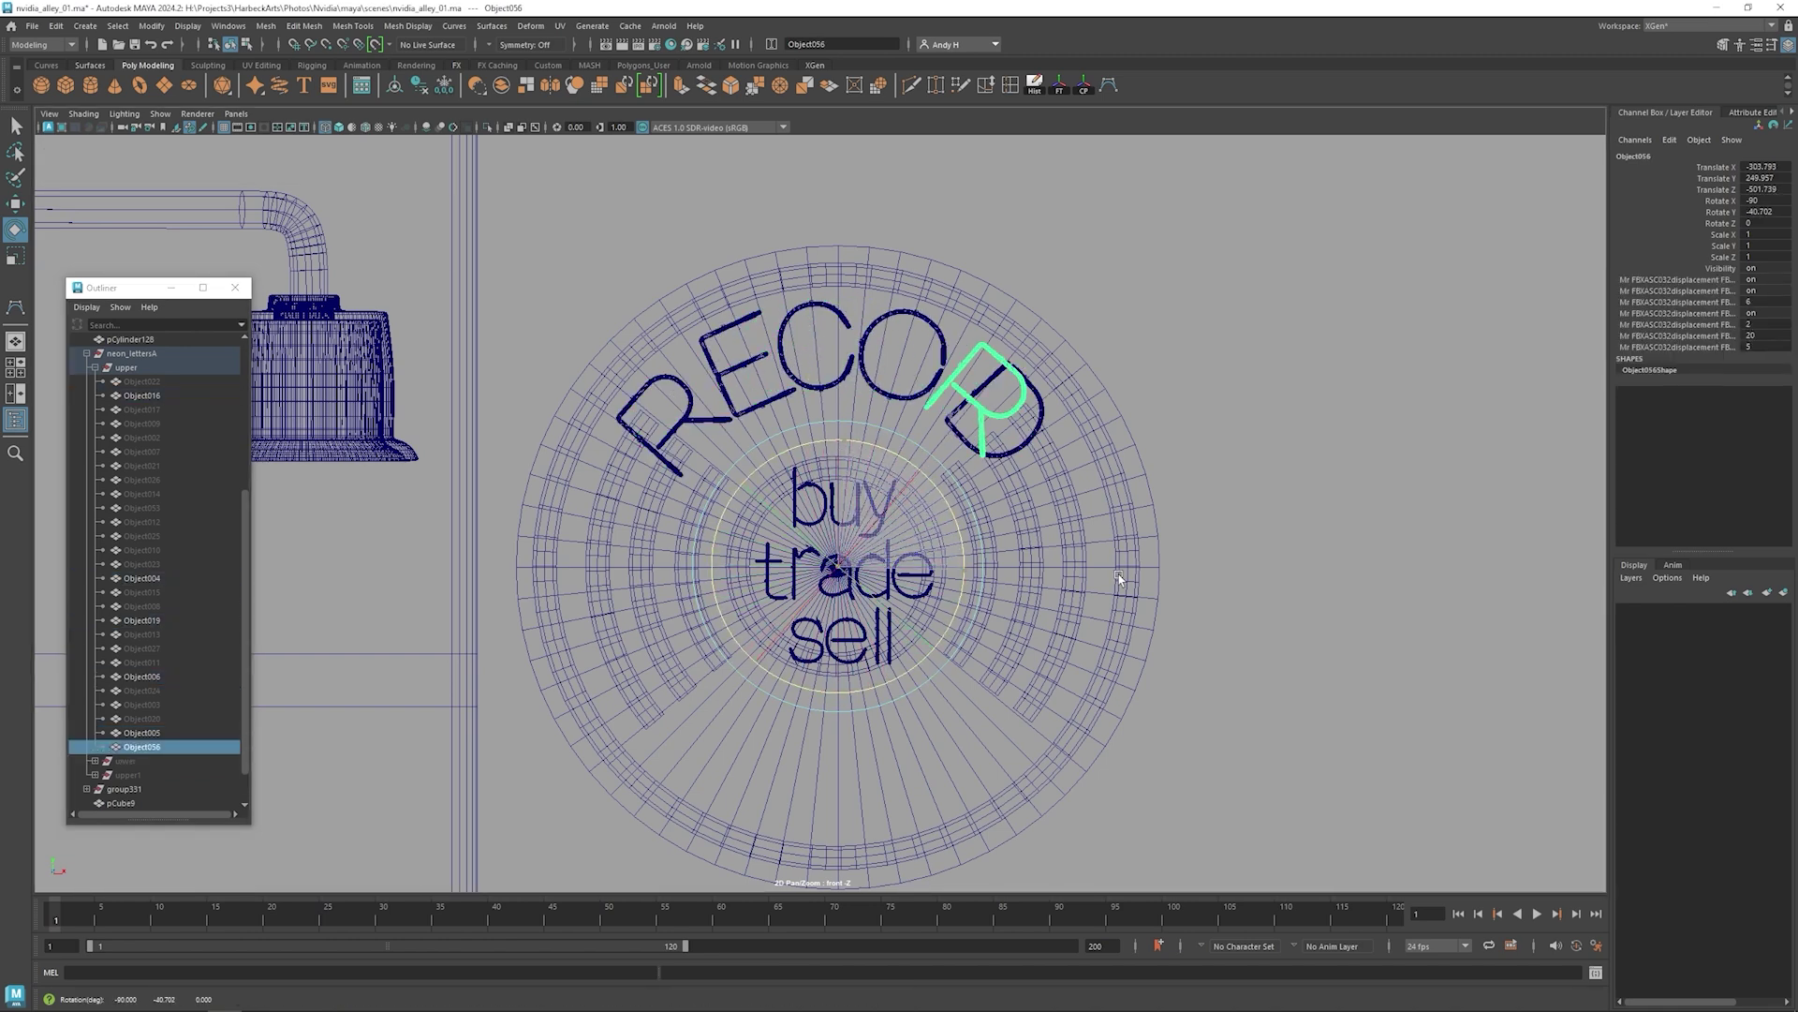
{"action": "left_click", "coordinate": [1036, 433]}
{"action": "left_click_drag", "start_coordinate": [927, 478], "coordinate": [951, 512]}
- Delete the unused hidden letters and rotate the whole word RECORD so it is centred on the upper arc
{"action": "key", "text": "Delete"}
{"action": "left_click", "coordinate": [142, 690], "text": "shift"}
{"action": "left_click_drag", "start_coordinate": [822, 447], "coordinate": [890, 441]}
{"action": "left_click", "coordinate": [1265, 313]}
- Show the duplicated letter group and move its visible letters down to the lower part of the round sign
{"action": "left_click", "coordinate": [94, 606]}
{"action": "left_click", "coordinate": [128, 634]}
{"action": "key", "text": "shift+h"}
{"action": "left_click", "coordinate": [691, 405]}
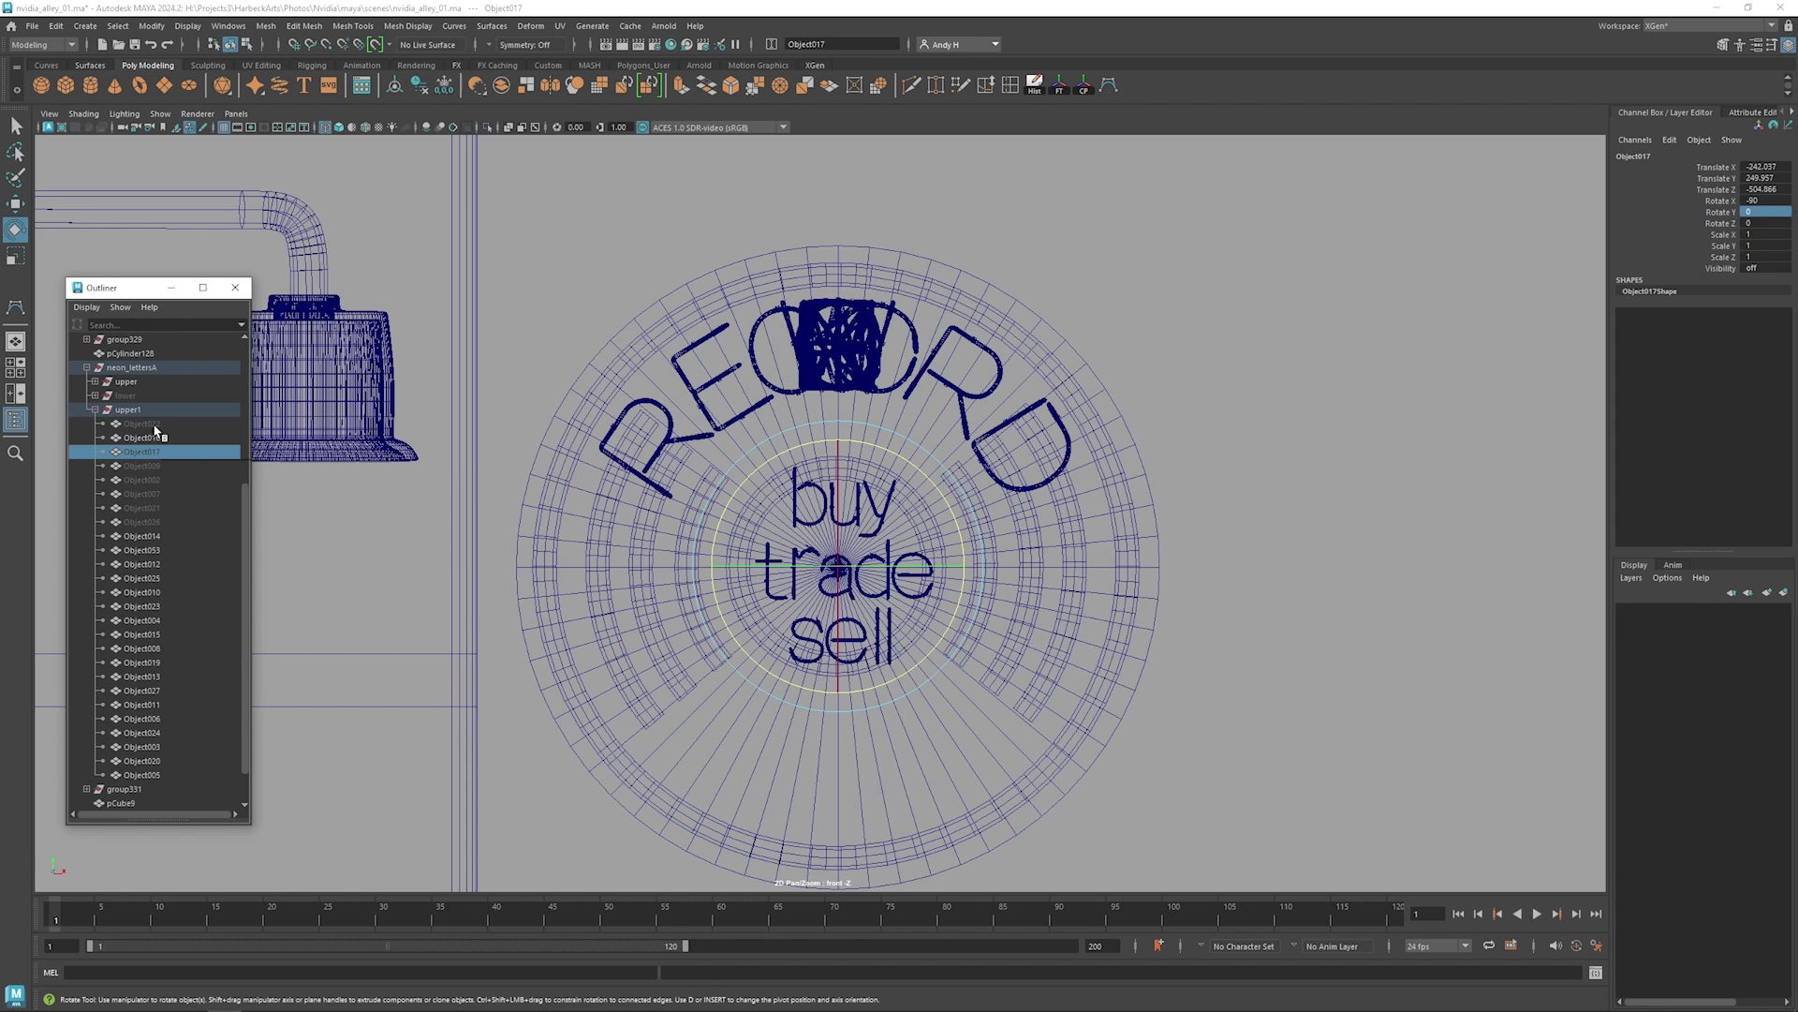
{"action": "left_click", "coordinate": [142, 536], "text": "ctrl"}
{"action": "left_click", "coordinate": [142, 775], "text": "shift"}
{"action": "key", "text": "w"}
{"action": "left_click_drag", "start_coordinate": [842, 247], "coordinate": [836, 661]}
- Unhide the letters of the duplicated group that are still hidden
{"action": "left_click", "coordinate": [141, 423]}
{"action": "key", "text": "shift+h"}
{"action": "left_click_drag", "start_coordinate": [142, 451], "coordinate": [147, 522]}
{"action": "key", "text": "shift+h"}
- Delete every letter from the duplicated group except the S, T, O, R and E
{"action": "left_click", "coordinate": [145, 423]}
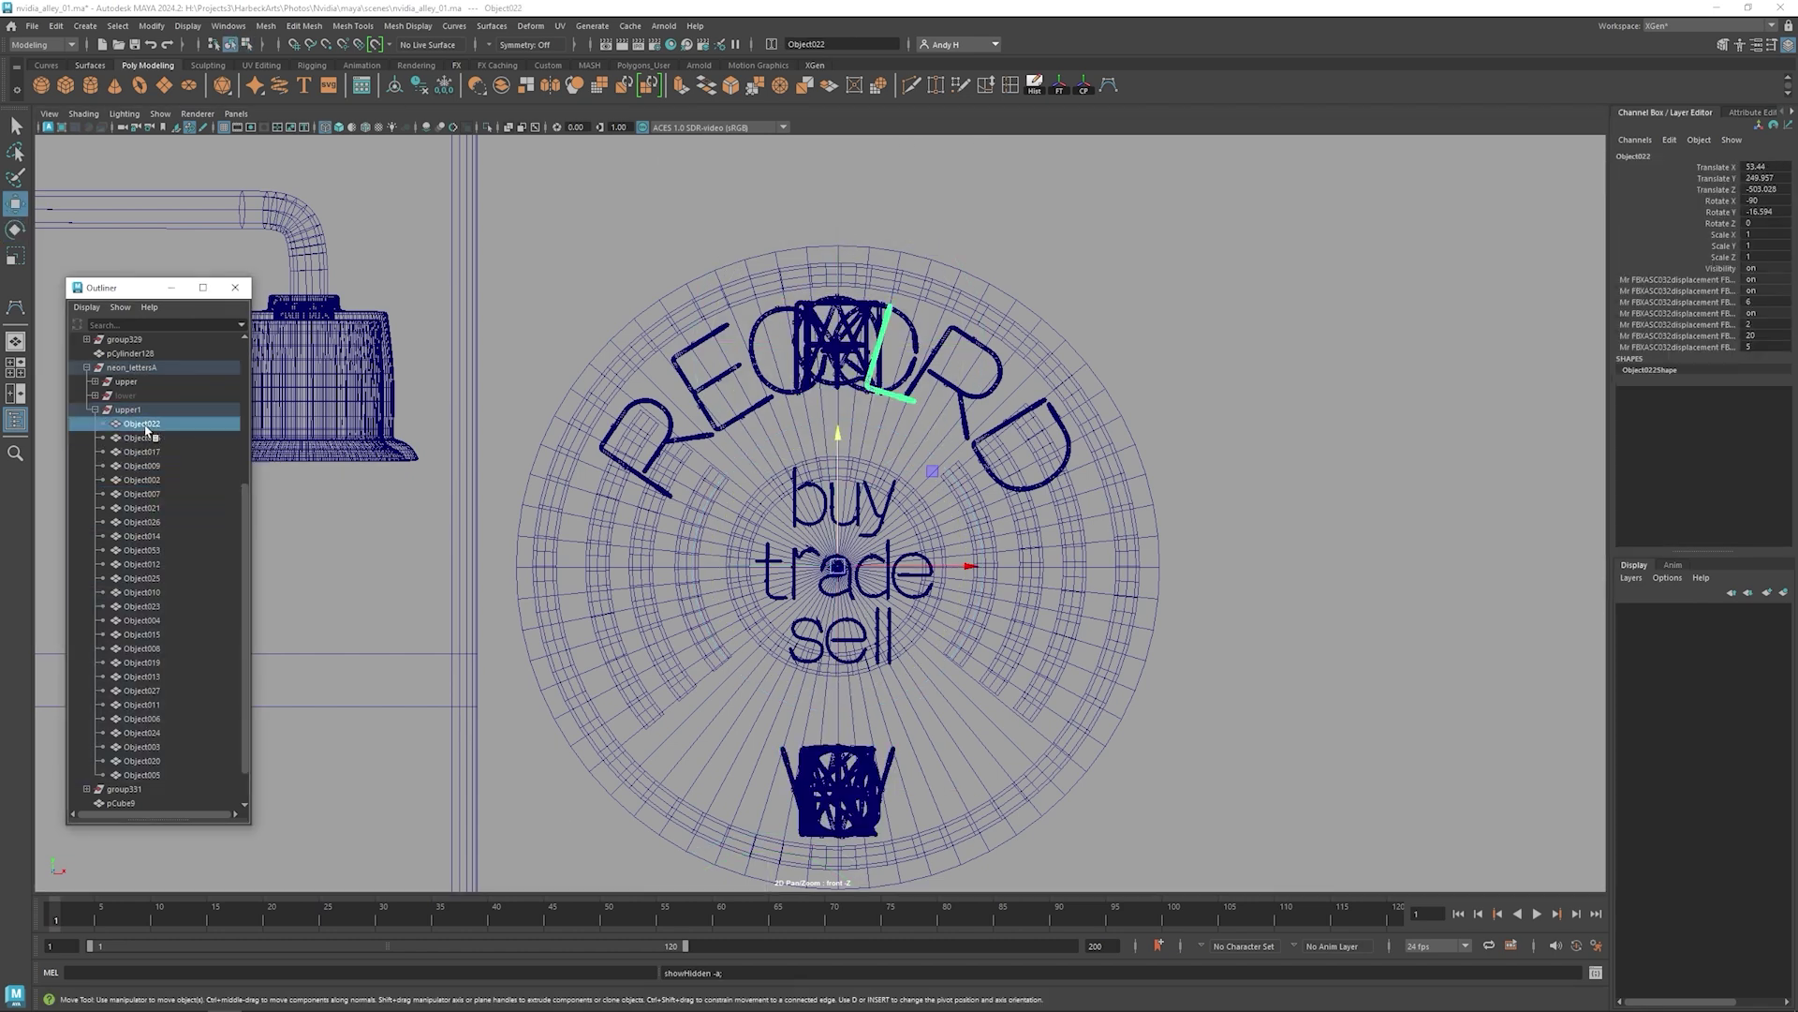
{"action": "left_click_drag", "start_coordinate": [146, 438], "coordinate": [151, 466]}
{"action": "key", "text": "Delete"}
{"action": "left_click", "coordinate": [146, 524]}
{"action": "key", "text": "Delete"}
{"action": "left_click", "coordinate": [147, 593]}
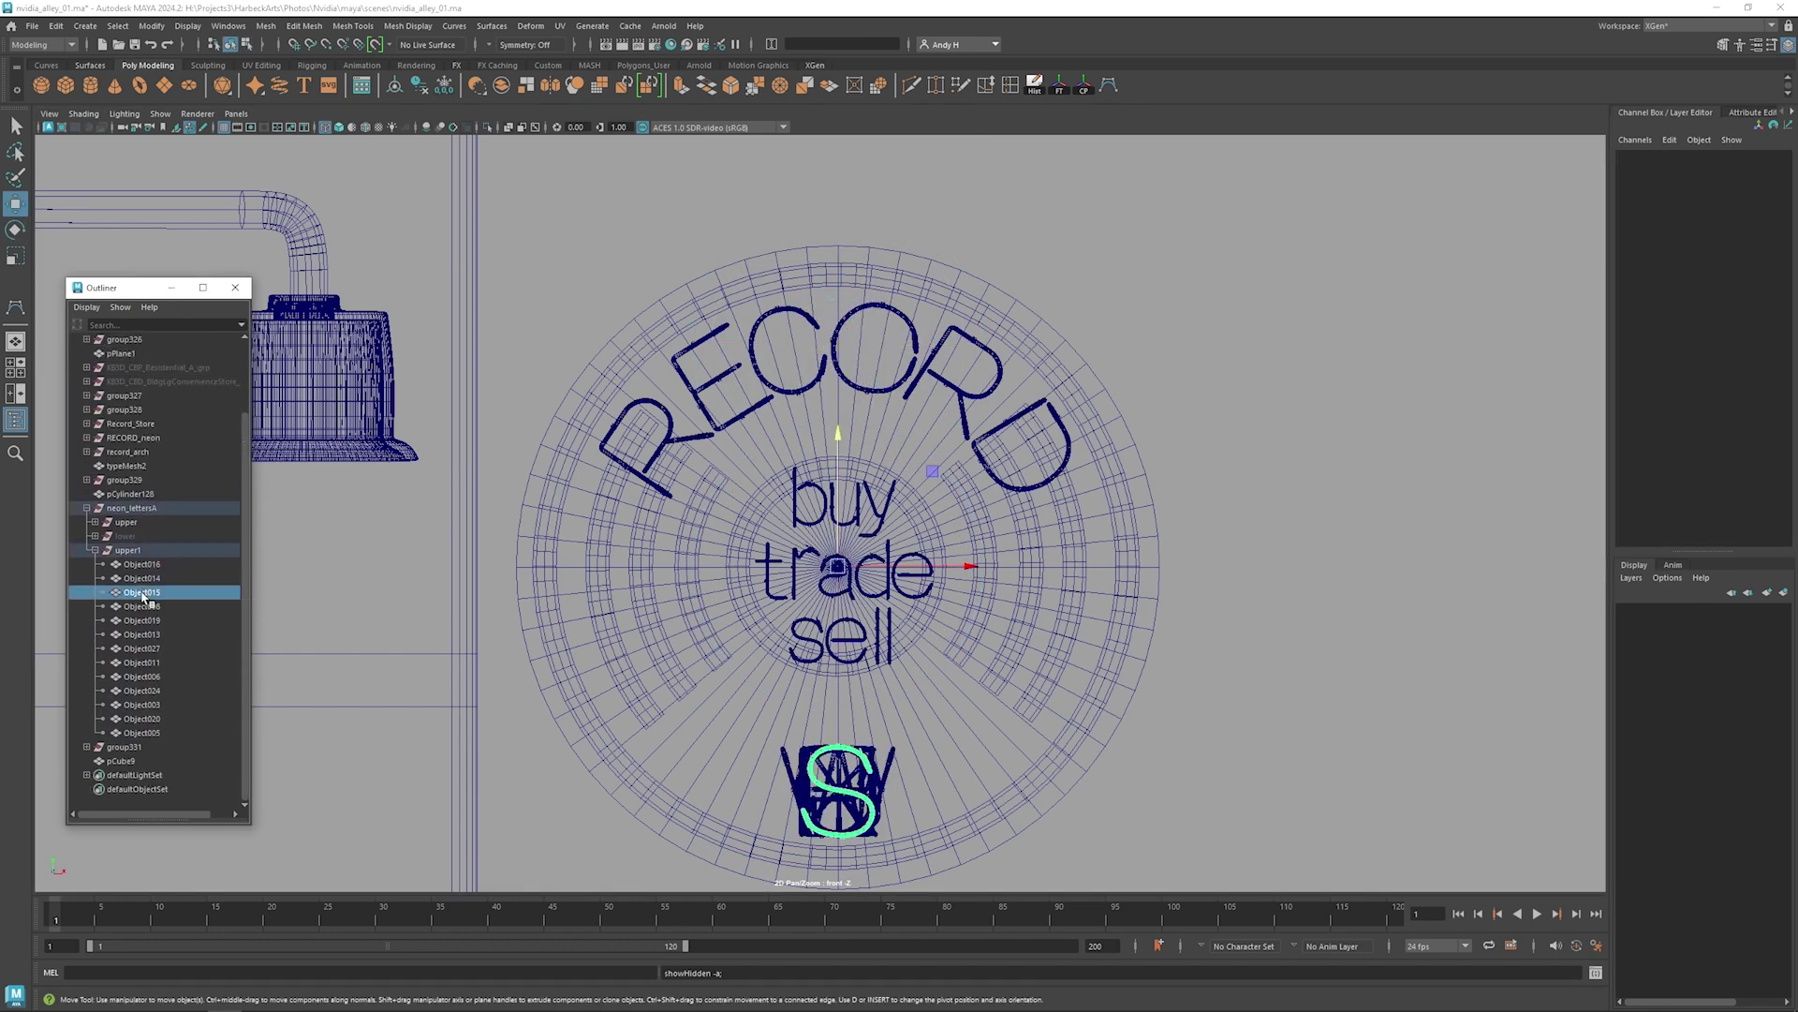
{"action": "key", "text": "Delete"}
{"action": "left_click", "coordinate": [151, 680]}
{"action": "left_click_drag", "start_coordinate": [148, 634], "coordinate": [148, 732]}
{"action": "key", "text": "Delete"}
- Rotate the S, T, O, R and E around the sign's centre to spell STORE along the lower arc
{"action": "left_click", "coordinate": [141, 676]}
{"action": "key", "text": "e"}
{"action": "left_click", "coordinate": [141, 663]}
{"action": "left_click", "coordinate": [141, 648]}
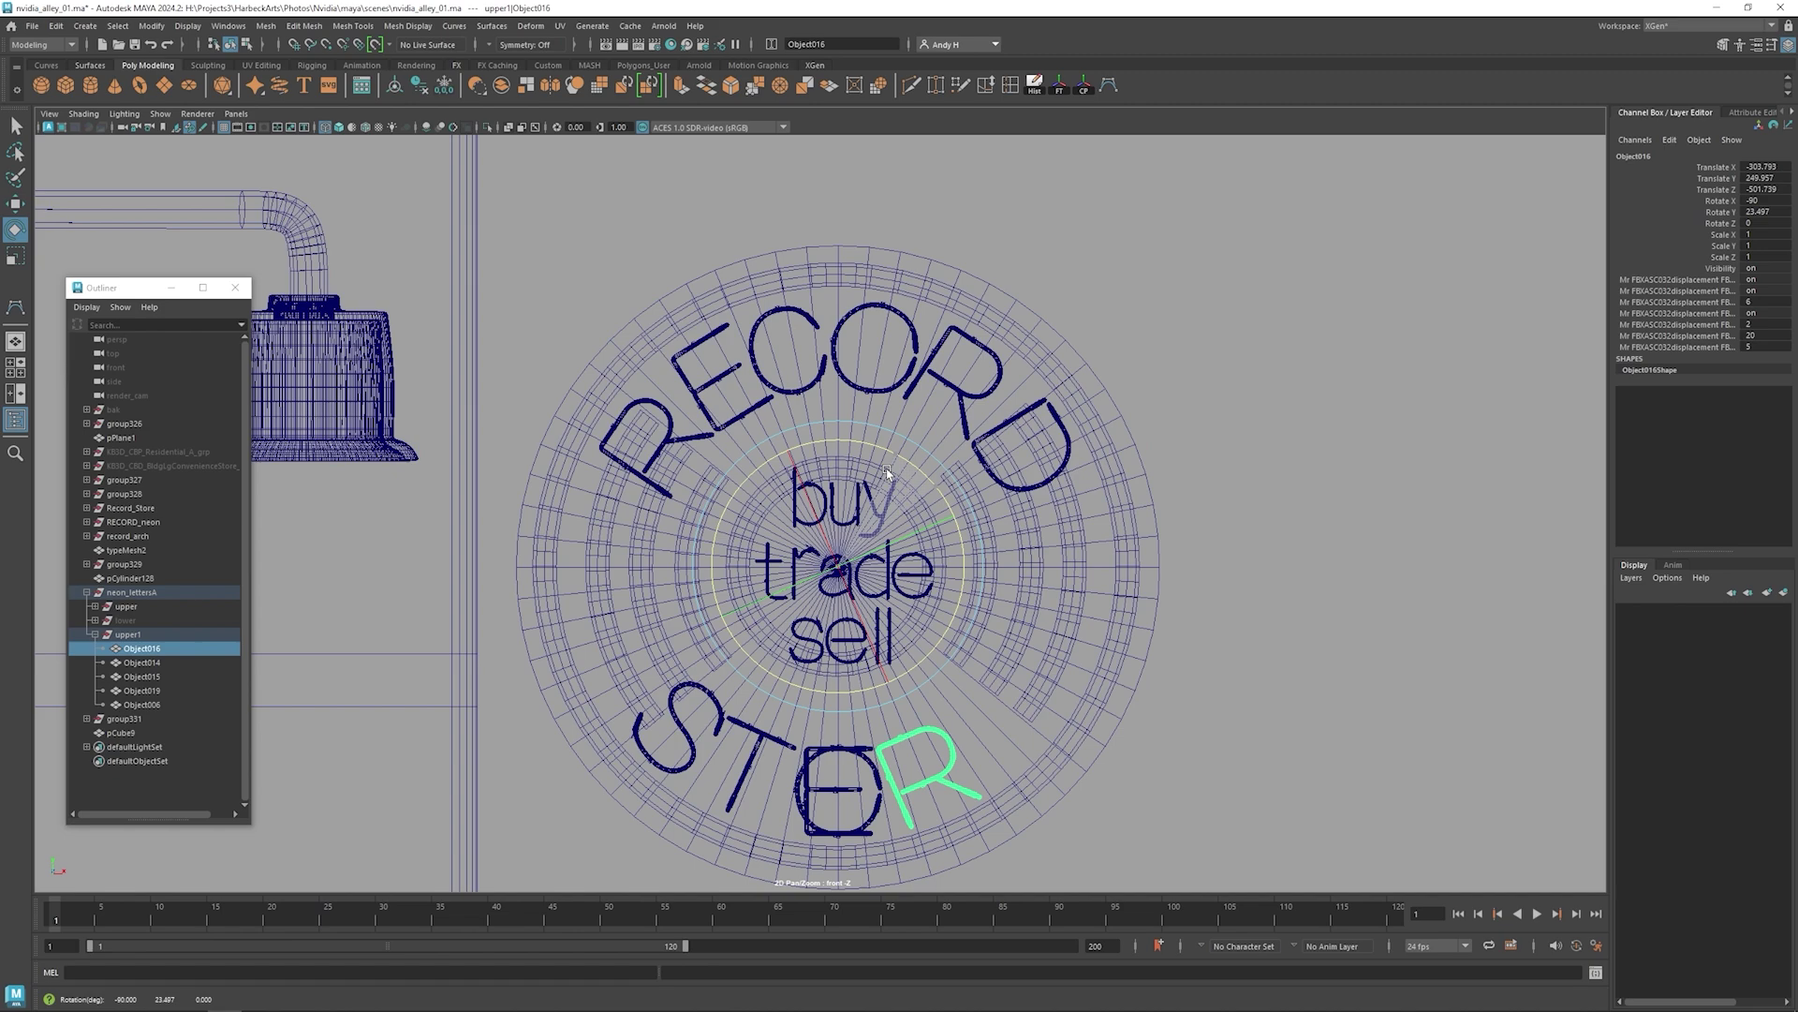
{"action": "left_click", "coordinate": [141, 704]}
{"action": "left_click_drag", "start_coordinate": [838, 693], "coordinate": [1261, 874]}
{"action": "left_click", "coordinate": [1261, 874]}
- Adjust the tube thickness of the round sign's outer ring by applying Transform to its vertices
{"action": "scroll", "coordinate": [1261, 874], "scroll_direction": "down", "scroll_amount": 1}
{"action": "left_click", "coordinate": [1099, 491]}
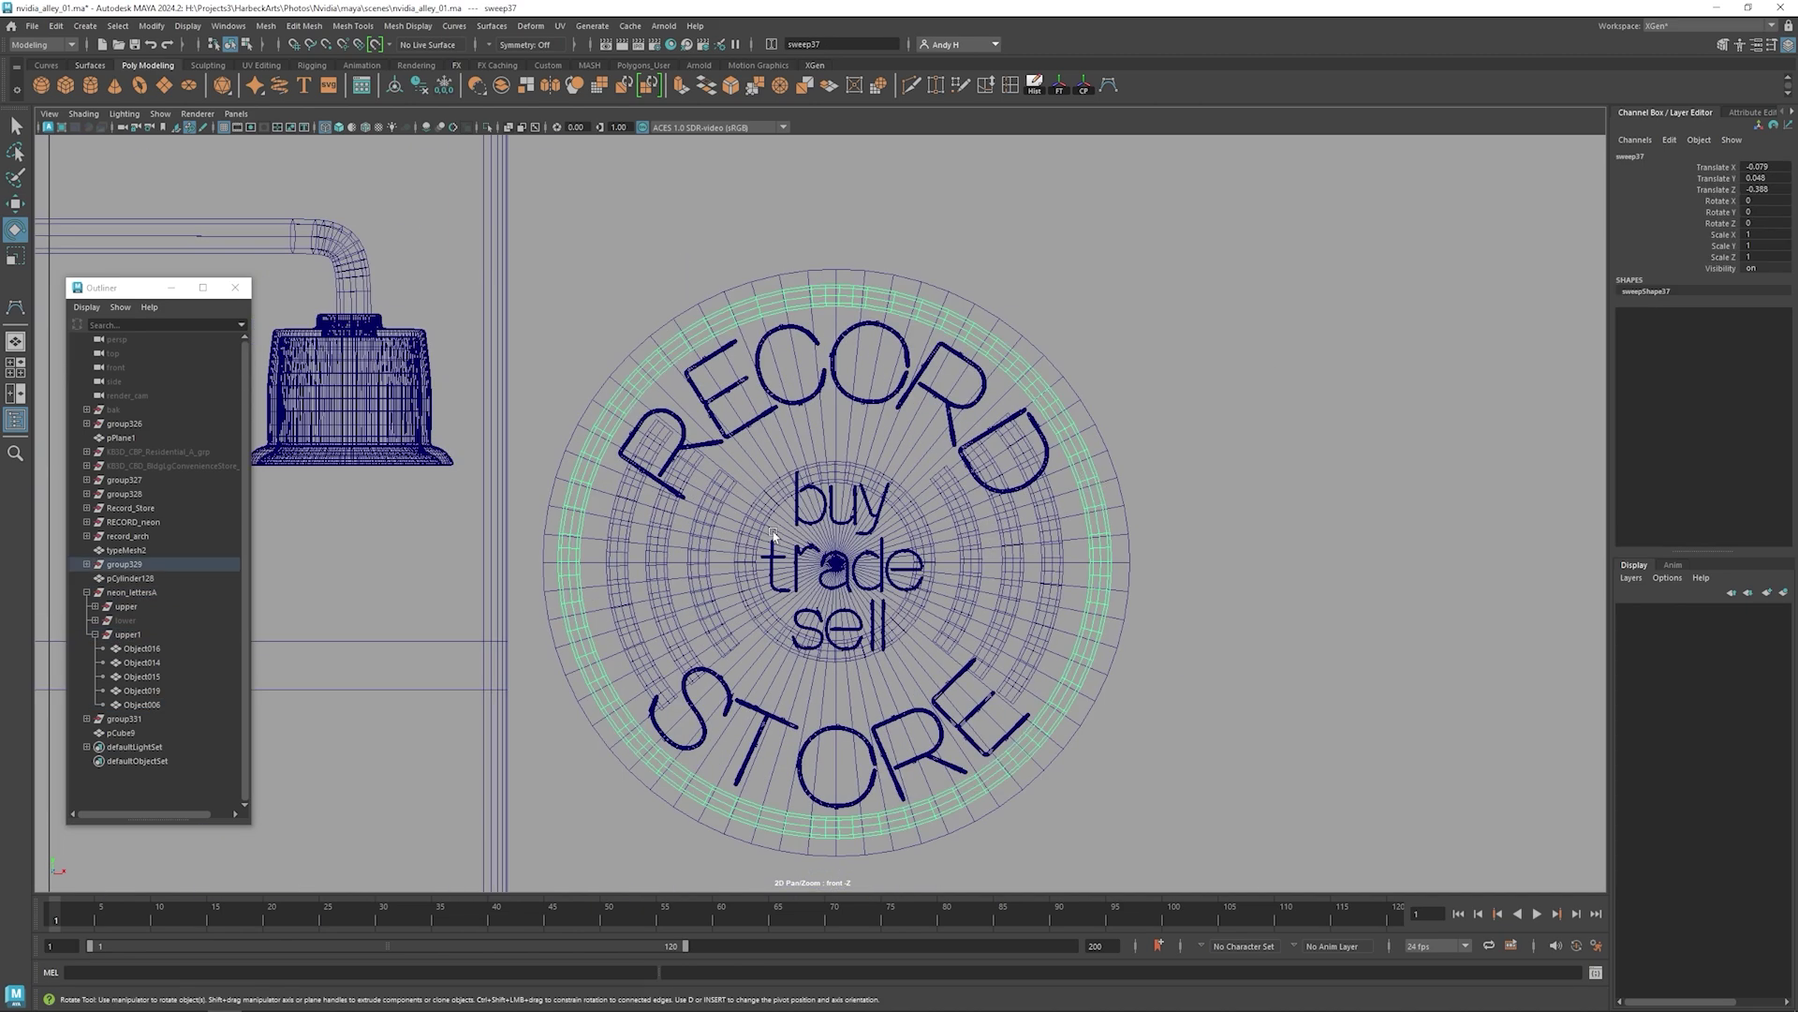
{"action": "key", "text": "ctrl+F9"}
{"action": "left_click", "coordinate": [151, 25]}
{"action": "mouse_move", "coordinate": [303, 26]}
{"action": "left_click", "coordinate": [313, 204]}
{"action": "left_click_drag", "start_coordinate": [957, 557], "coordinate": [961, 558]}
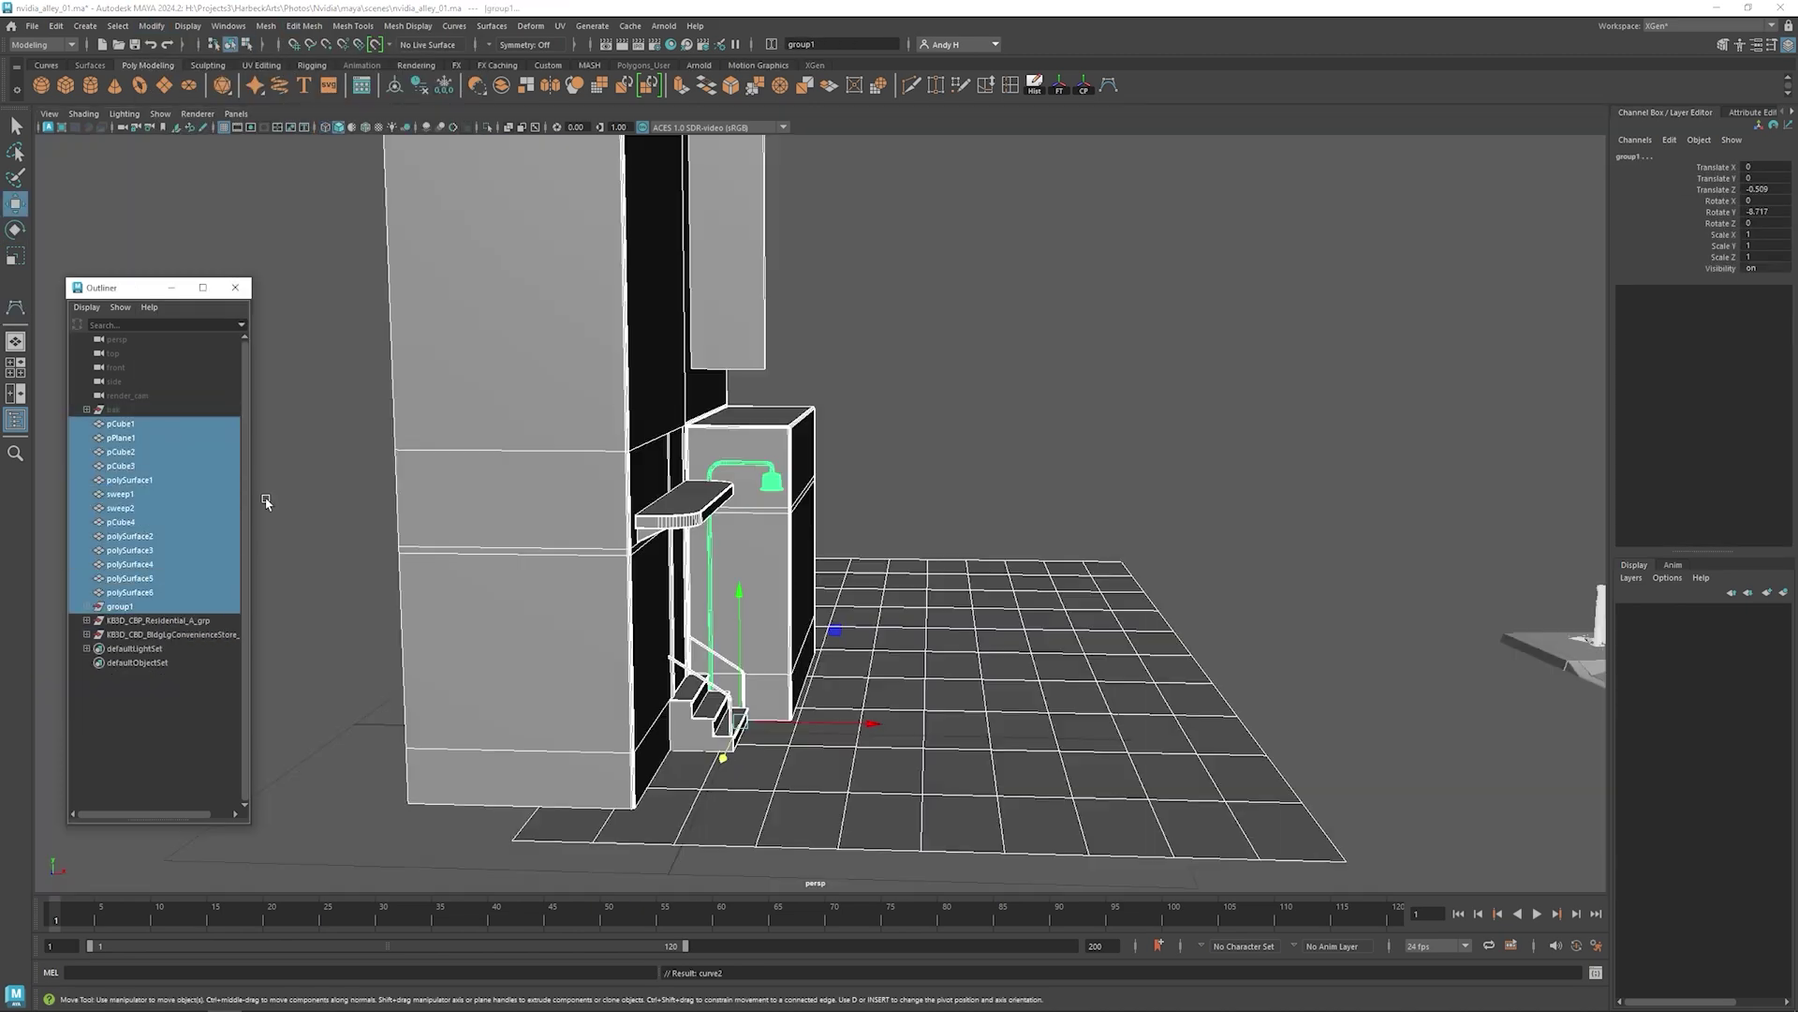
- Set the Y rotation of the two imported kit building groups to -90 and shift them along the alley
{"action": "left_click", "coordinate": [159, 465]}
{"action": "left_click", "coordinate": [150, 452], "text": "shift"}
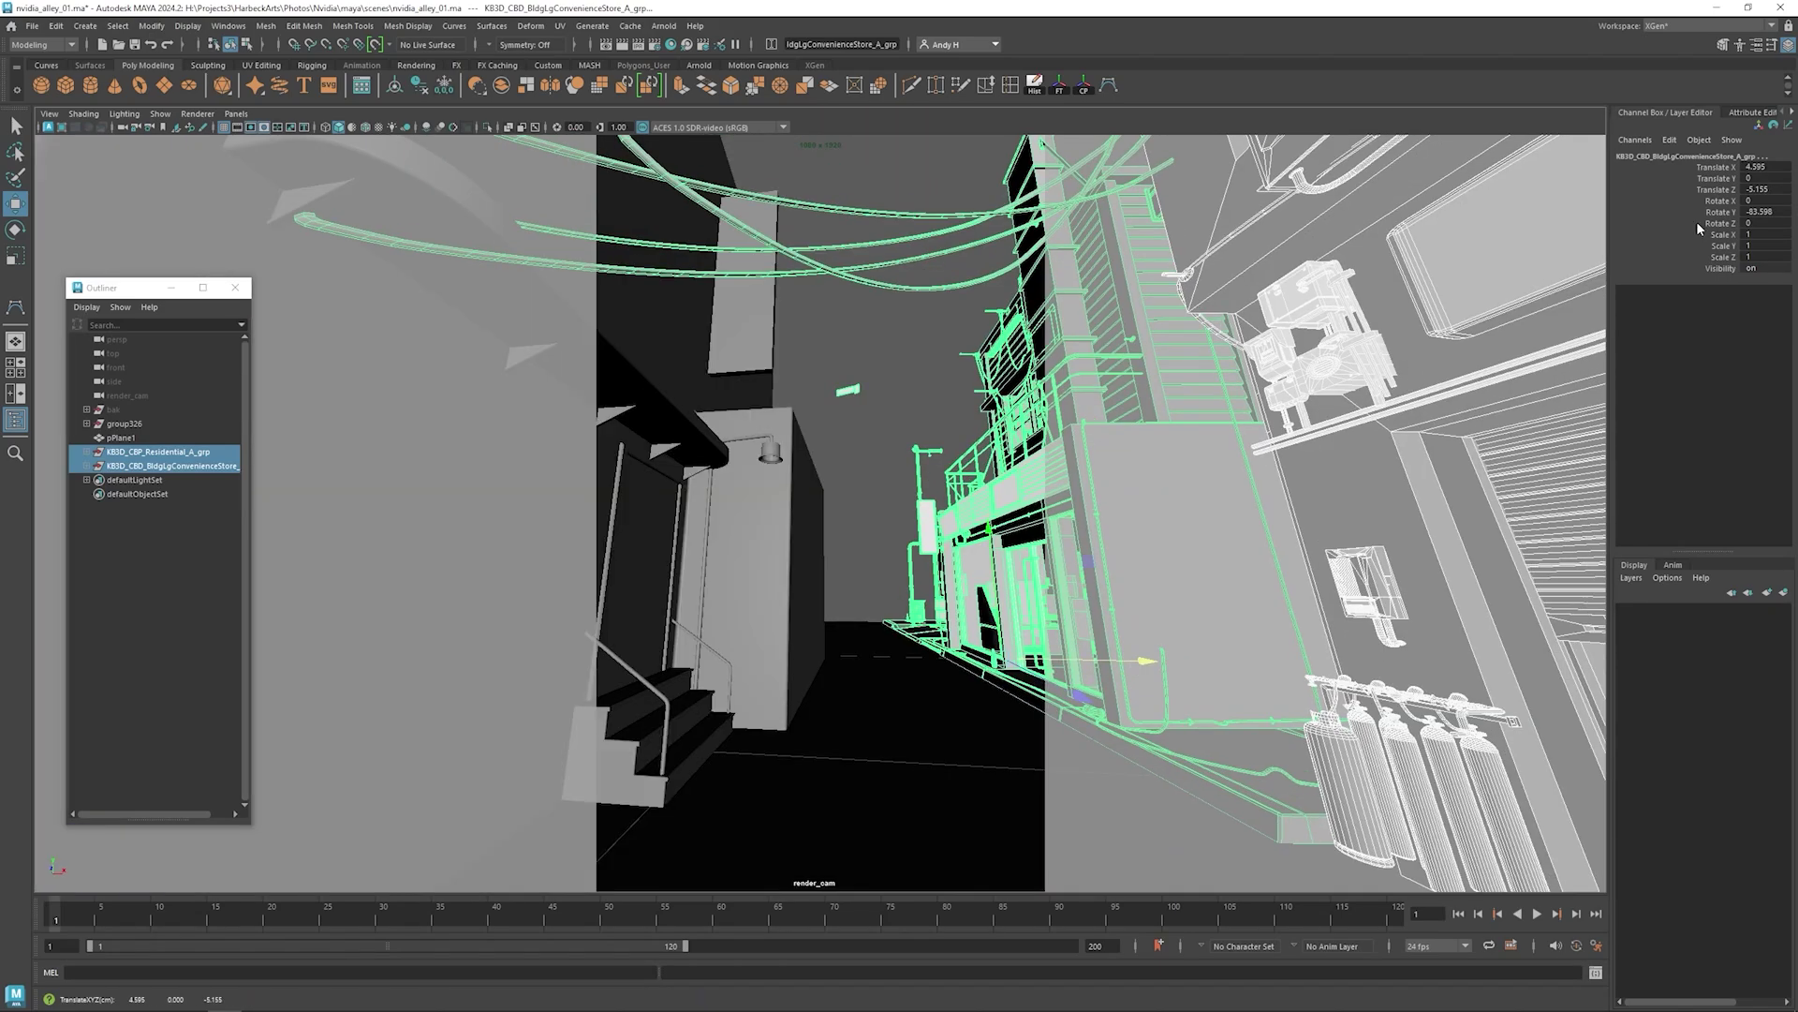
{"action": "left_click", "coordinate": [1764, 212]}
{"action": "type", "text": "-90"}
{"action": "key", "text": "Return"}
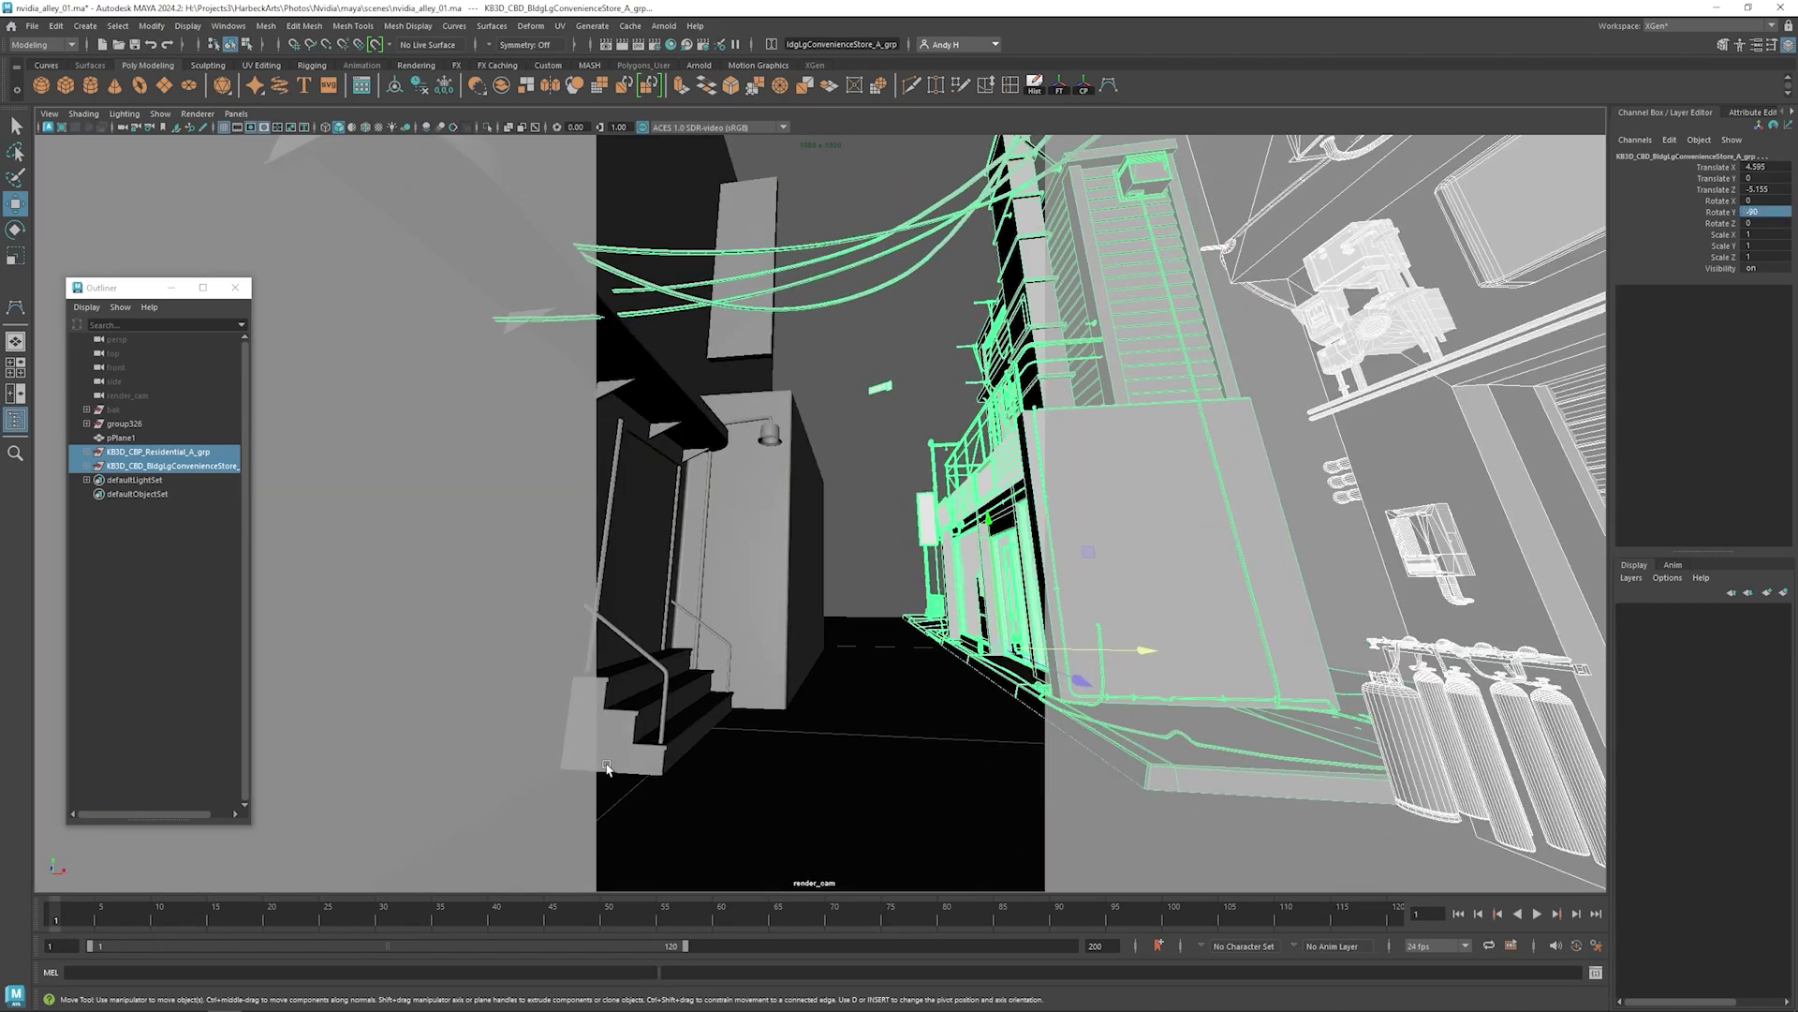
{"action": "left_click_drag", "start_coordinate": [1082, 696], "coordinate": [1110, 710]}
{"action": "left_click", "coordinate": [651, 412]}
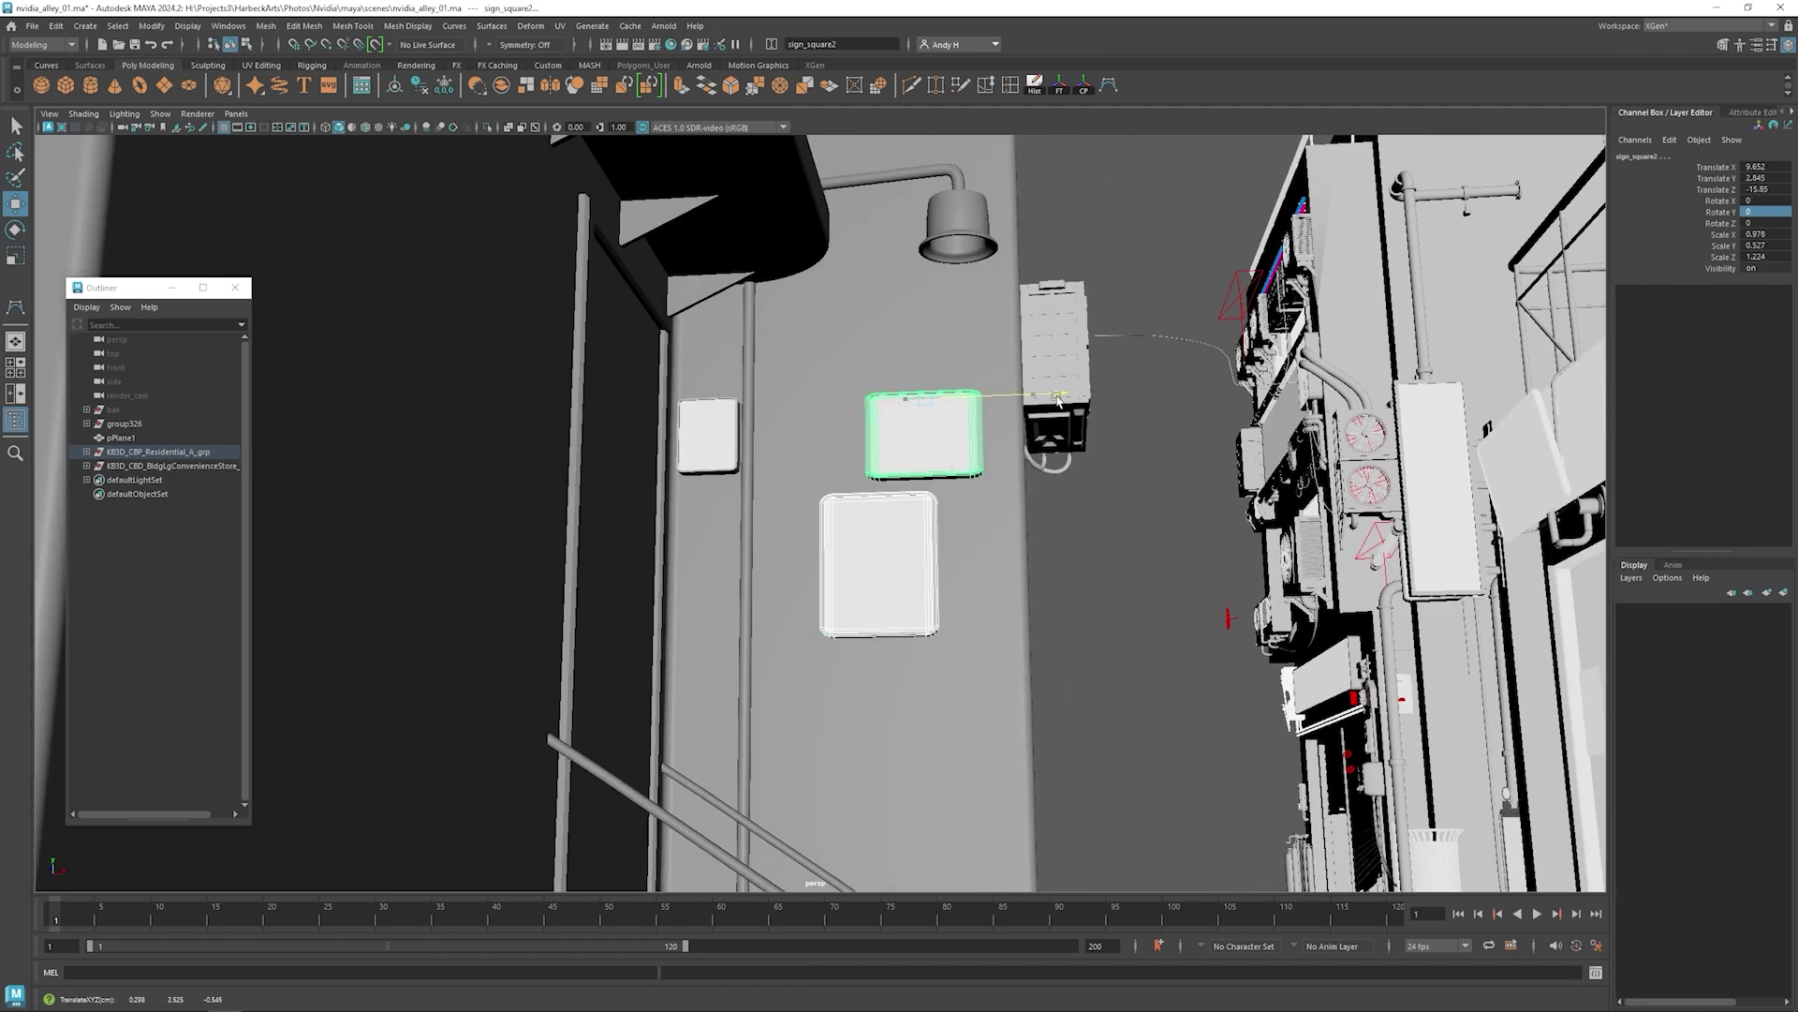
- Reposition the air-conditioning units on the wall above the canopy in the render camera view
{"action": "left_click", "coordinate": [883, 562]}
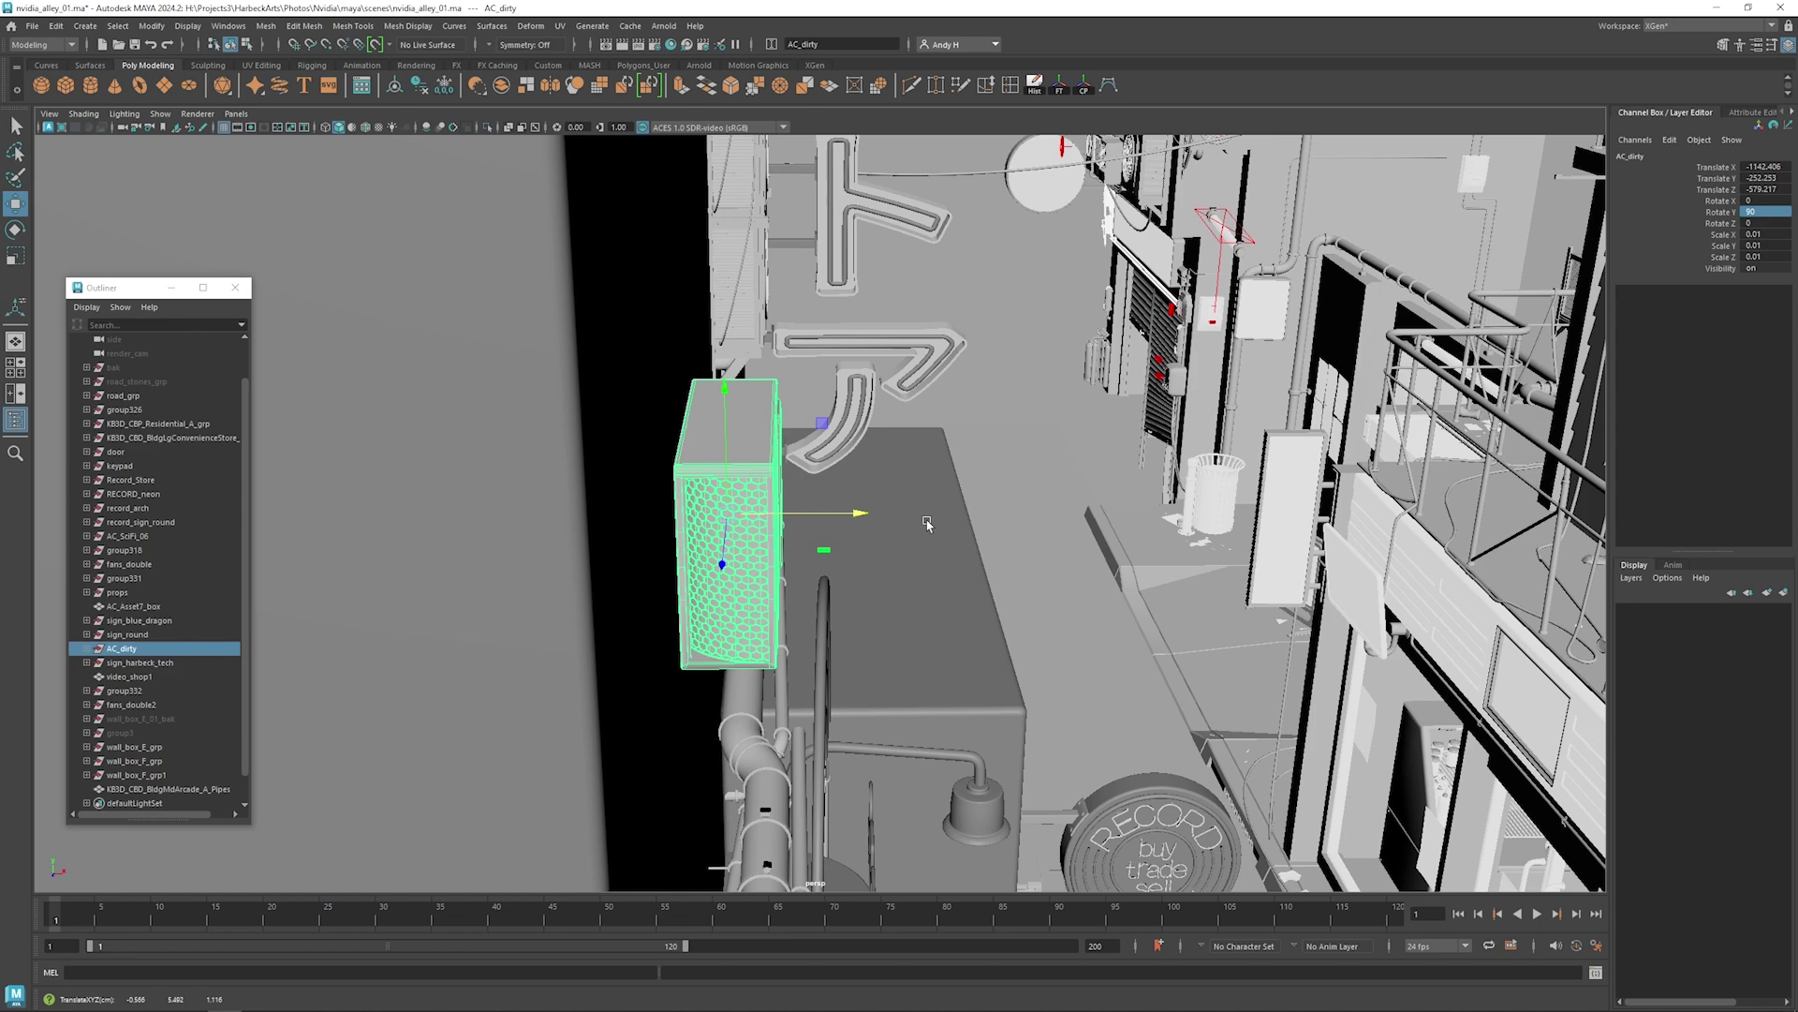
{"action": "key", "text": "space"}
{"action": "key", "text": "space"}
{"action": "key", "text": "ctrl+a"}
{"action": "left_click_drag", "start_coordinate": [582, 155], "coordinate": [580, 183]}
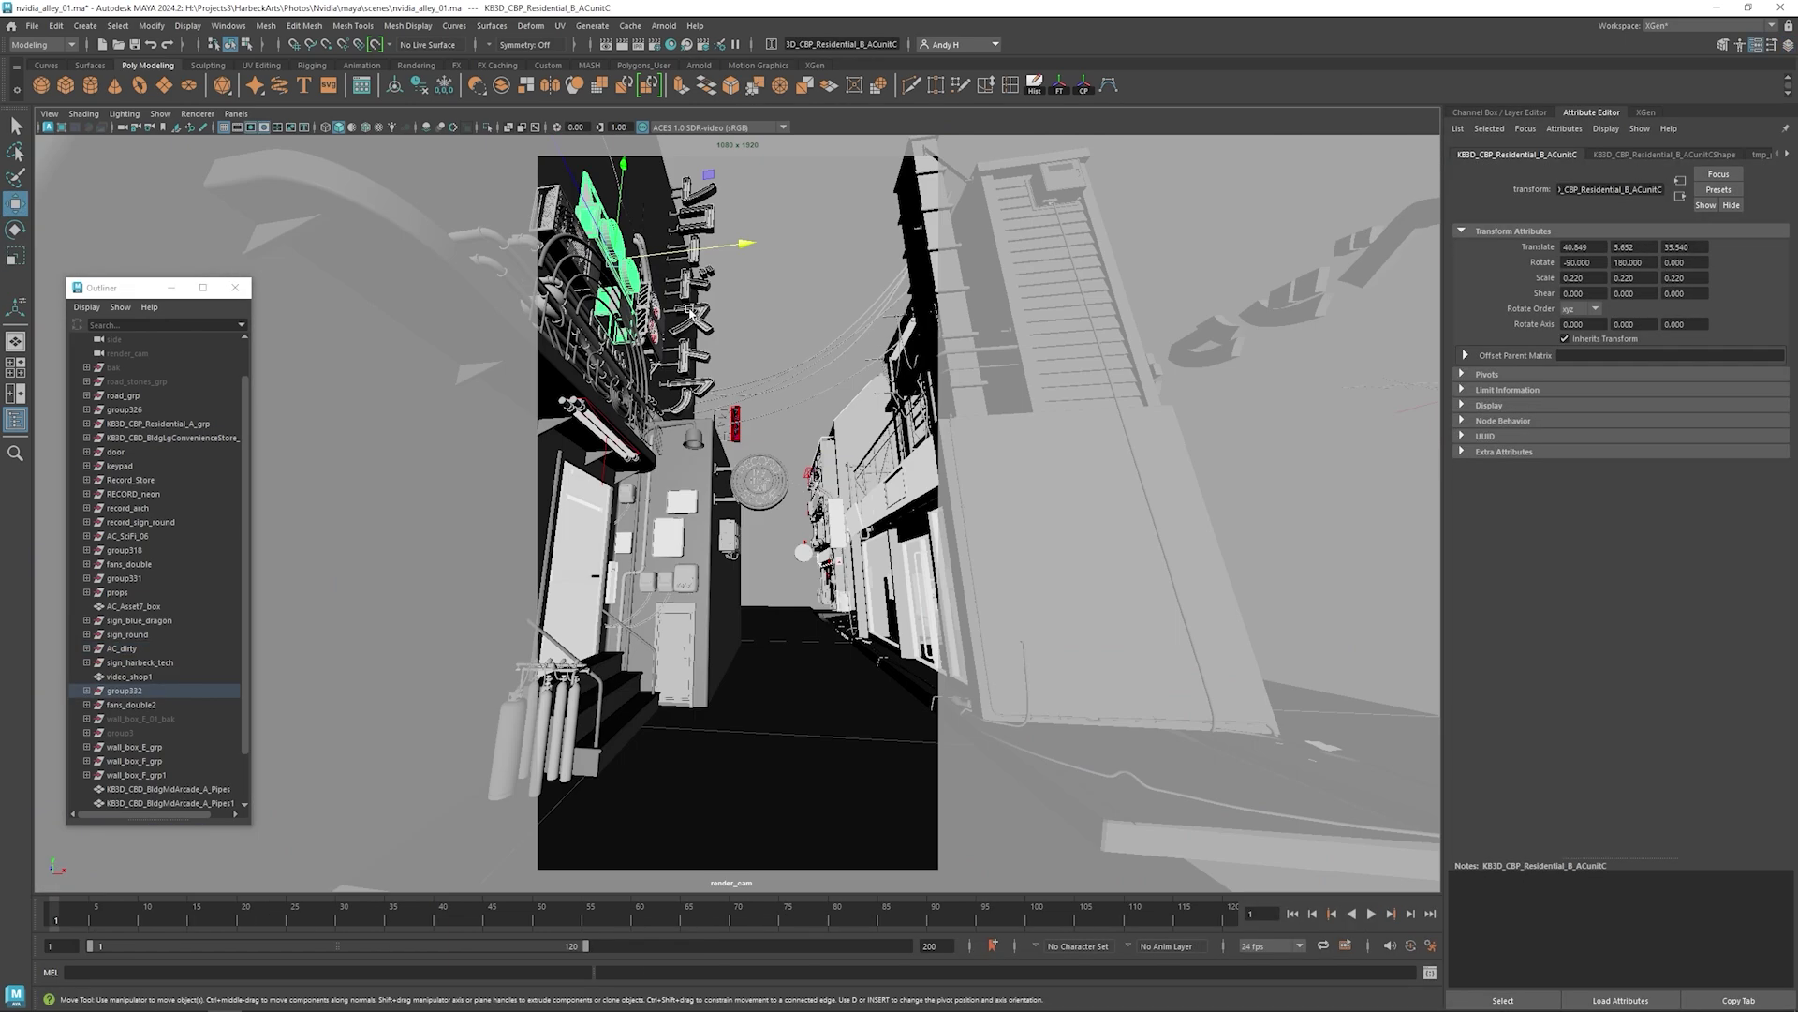
{"action": "left_click", "coordinate": [611, 245]}
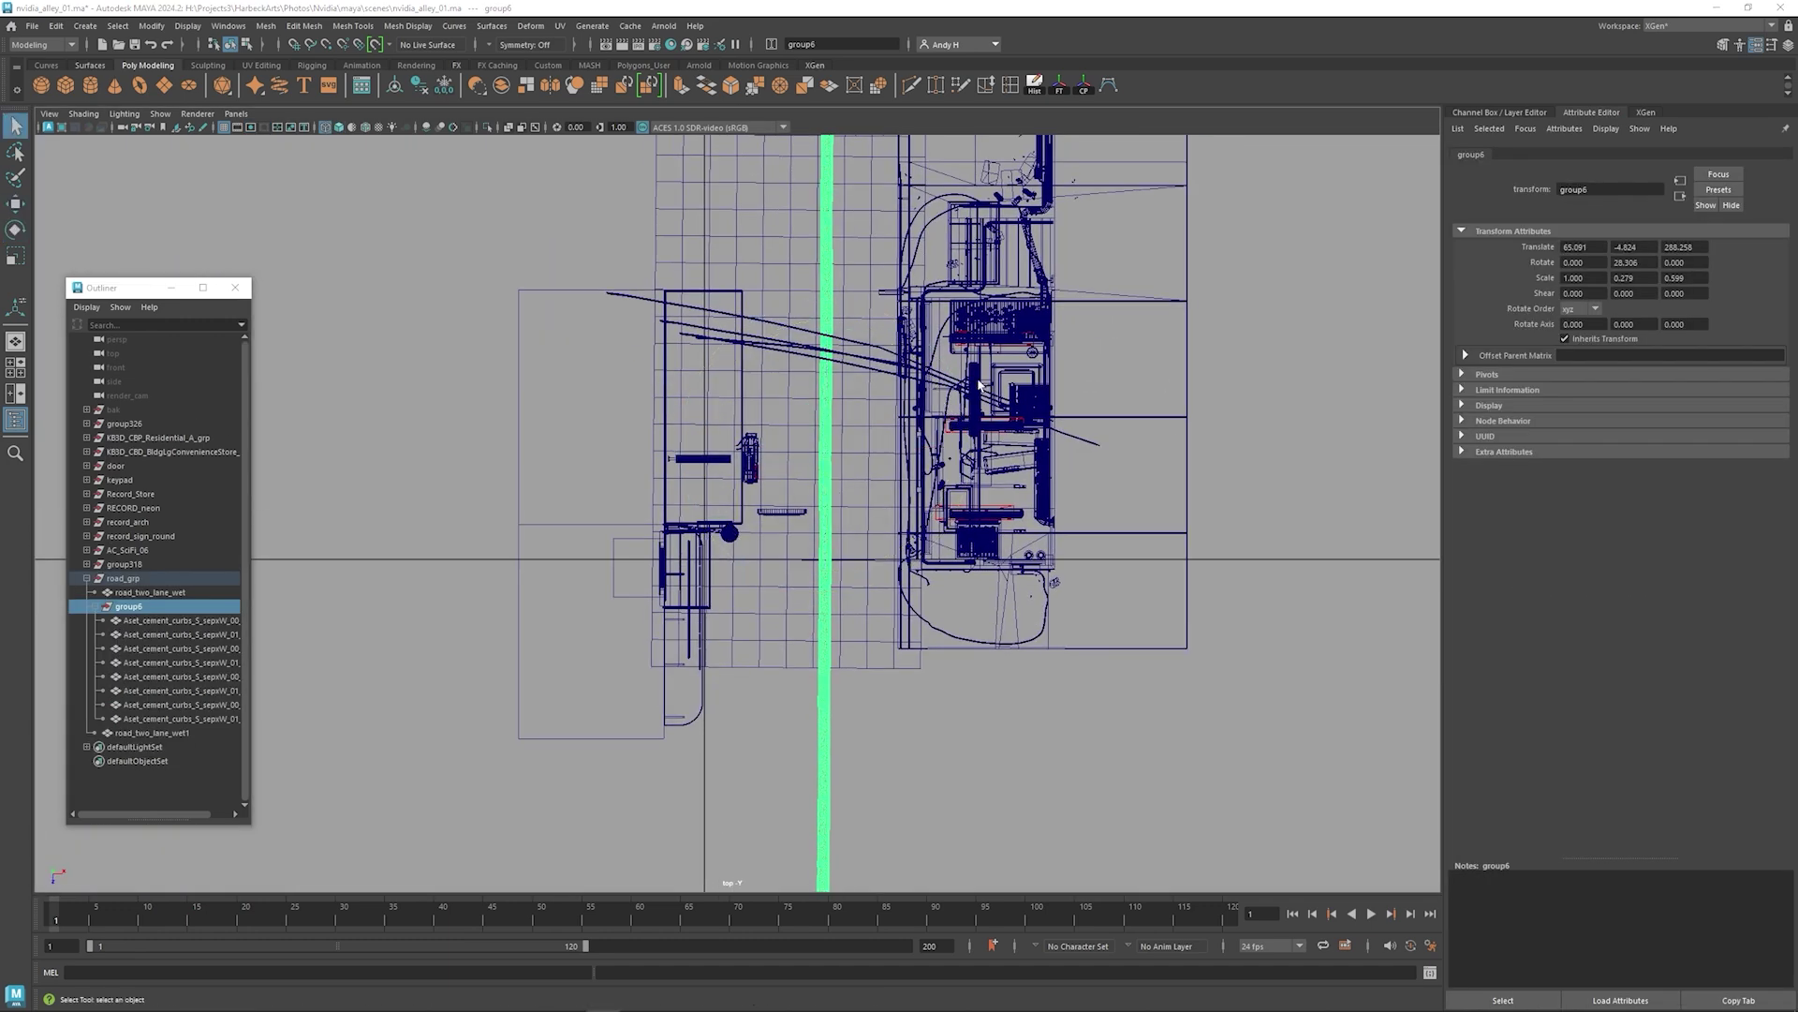
- Line up the cement curb pieces side by side in the alley from the top view
{"action": "left_click", "coordinate": [825, 401]}
{"action": "key", "text": "w"}
{"action": "left_click", "coordinate": [824, 516]}
{"action": "left_click_drag", "start_coordinate": [823, 516], "coordinate": [813, 406]}
{"action": "left_click", "coordinate": [824, 644]}
{"action": "left_click_drag", "start_coordinate": [824, 645], "coordinate": [836, 406]}
{"action": "left_click", "coordinate": [824, 736]}
{"action": "left_click_drag", "start_coordinate": [824, 736], "coordinate": [801, 388]}
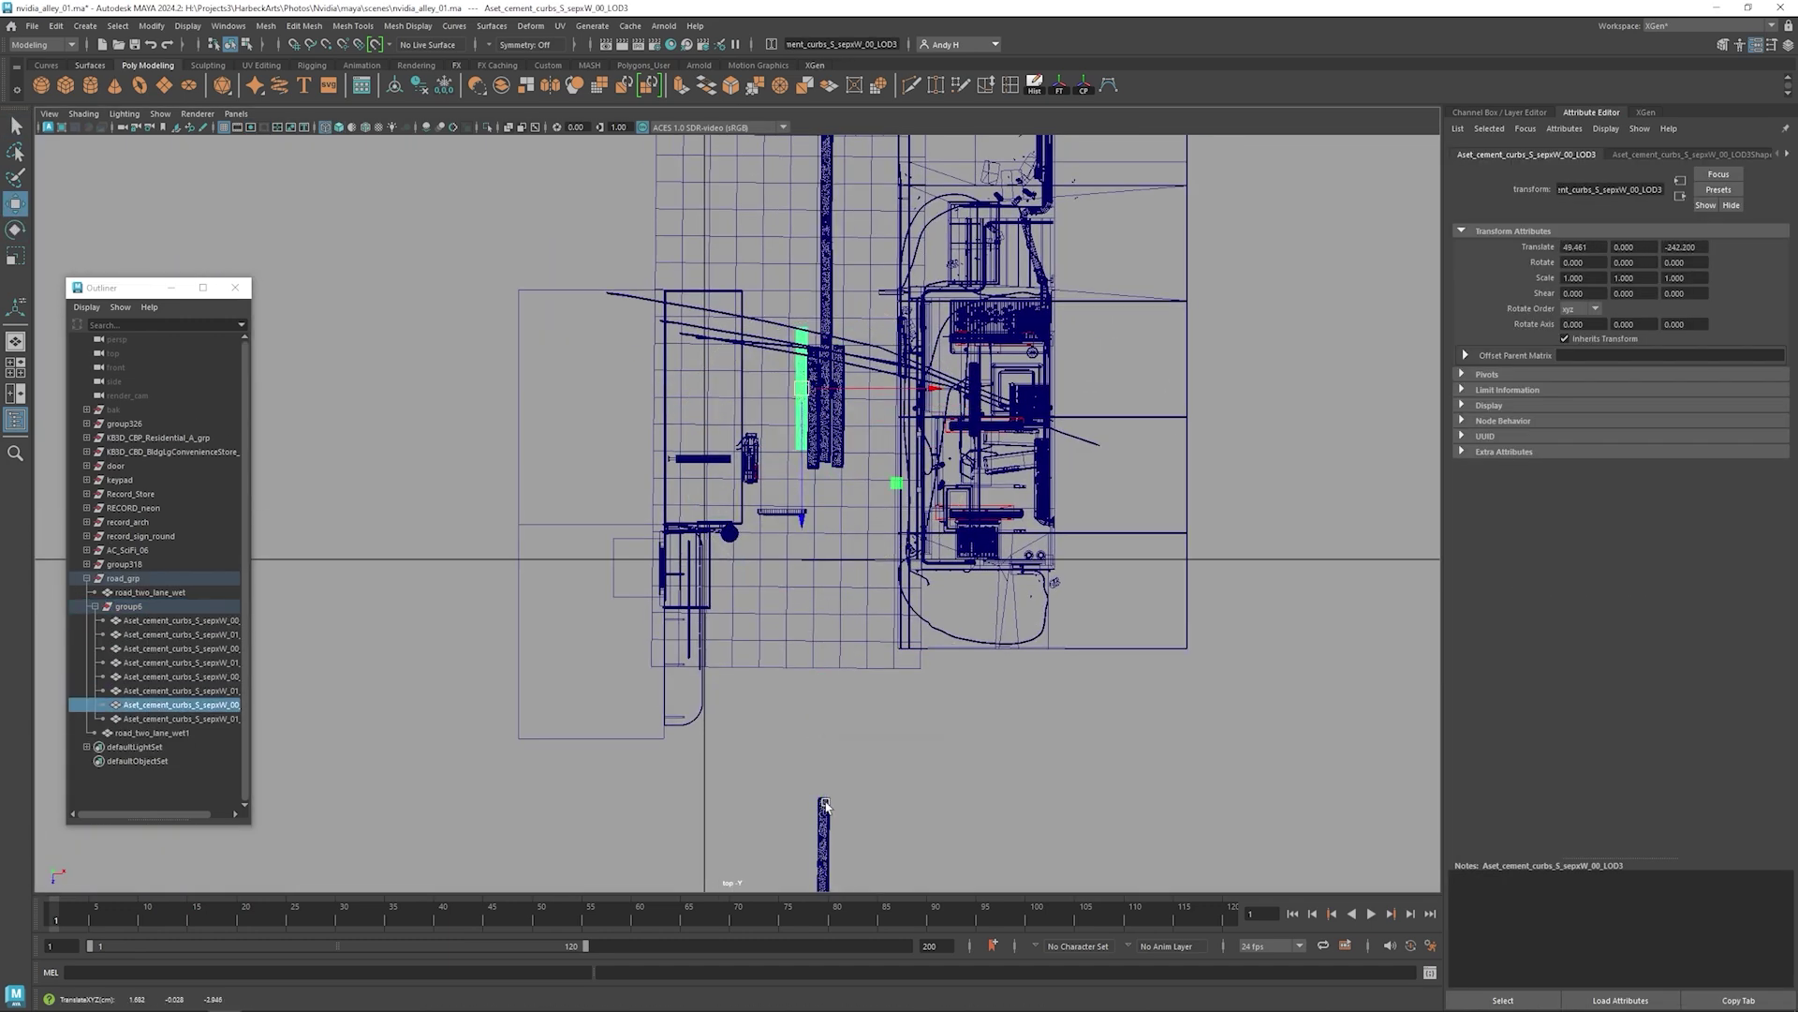
{"action": "left_click", "coordinate": [826, 802]}
{"action": "left_click_drag", "start_coordinate": [824, 848], "coordinate": [856, 453]}
- Move the remaining cement curb pieces in beside the others to complete a compact block
{"action": "middle_click_drag", "start_coordinate": [855, 453], "coordinate": [838, 671], "text": "alt"}
{"action": "left_click_drag", "start_coordinate": [813, 242], "coordinate": [795, 655]}
{"action": "left_click_drag", "start_coordinate": [813, 494], "coordinate": [762, 646]}
{"action": "left_click_drag", "start_coordinate": [814, 366], "coordinate": [854, 629]}
- Select the curb group and move it into the foreground of the render camera view
{"action": "key", "text": "Up"}
{"action": "key", "text": "space"}
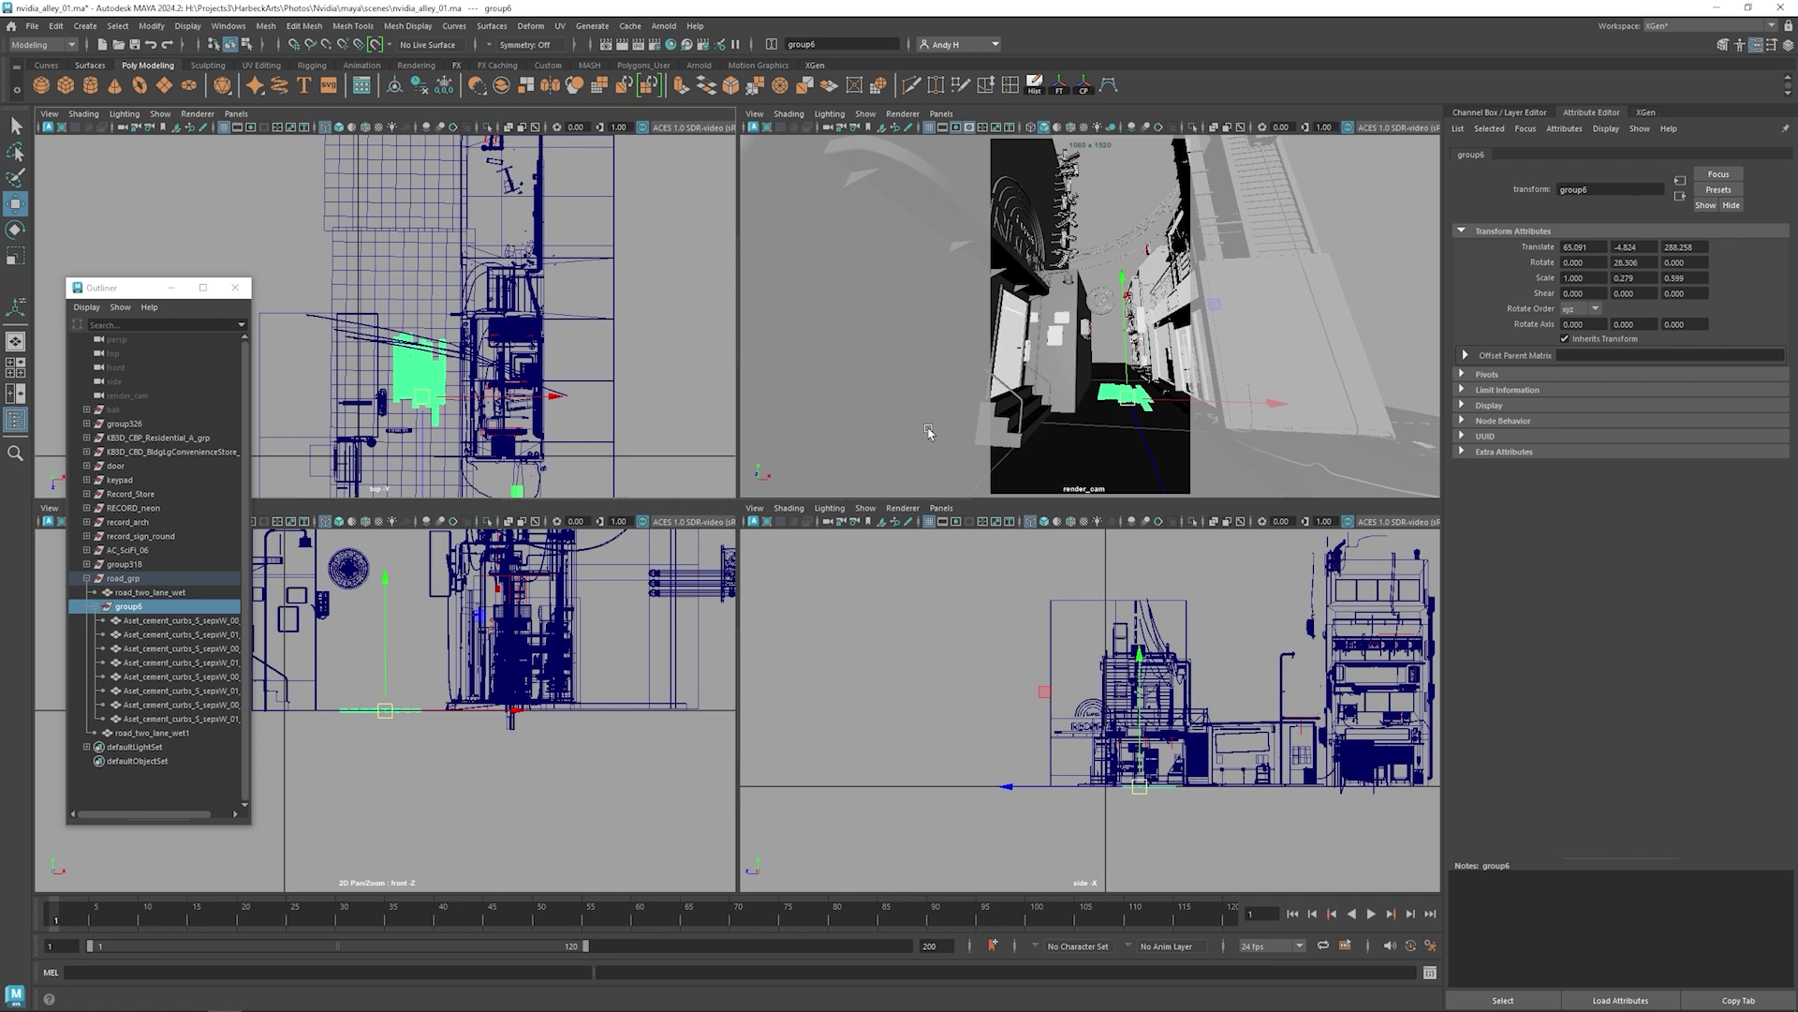
{"action": "key", "text": "space"}
{"action": "left_click_drag", "start_coordinate": [850, 763], "coordinate": [948, 876]}
- Spread individual cement curb pieces across the foreground road surface
{"action": "left_click", "coordinate": [897, 813]}
{"action": "left_click_drag", "start_coordinate": [1030, 801], "coordinate": [1056, 803]}
{"action": "left_click", "coordinate": [904, 761]}
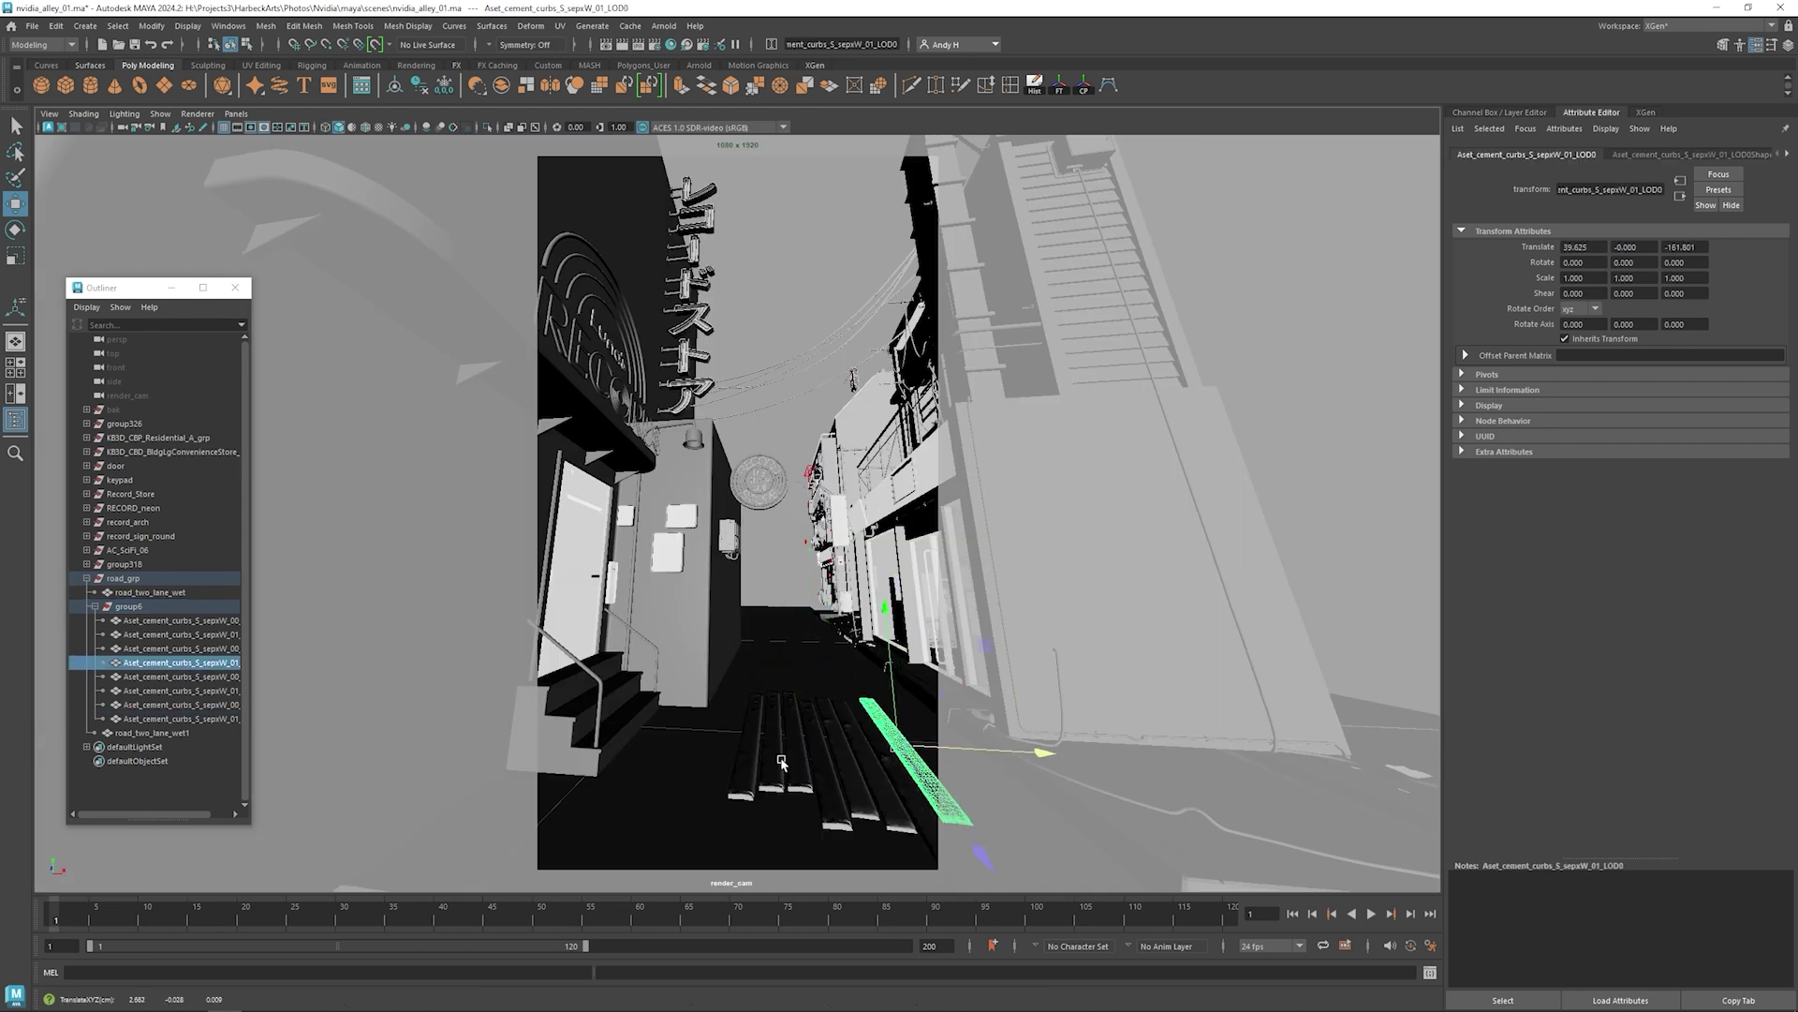
{"action": "left_click", "coordinate": [823, 768]}
{"action": "left_click_drag", "start_coordinate": [845, 859], "coordinate": [833, 811]}
- Duplicate a curb piece and move the copy farther down the alley in the top view
{"action": "left_click", "coordinate": [850, 778]}
{"action": "key", "text": "ctrl+d"}
{"action": "key", "text": "space"}
{"action": "key", "text": "space"}
{"action": "left_click_drag", "start_coordinate": [866, 608], "coordinate": [838, 399]}
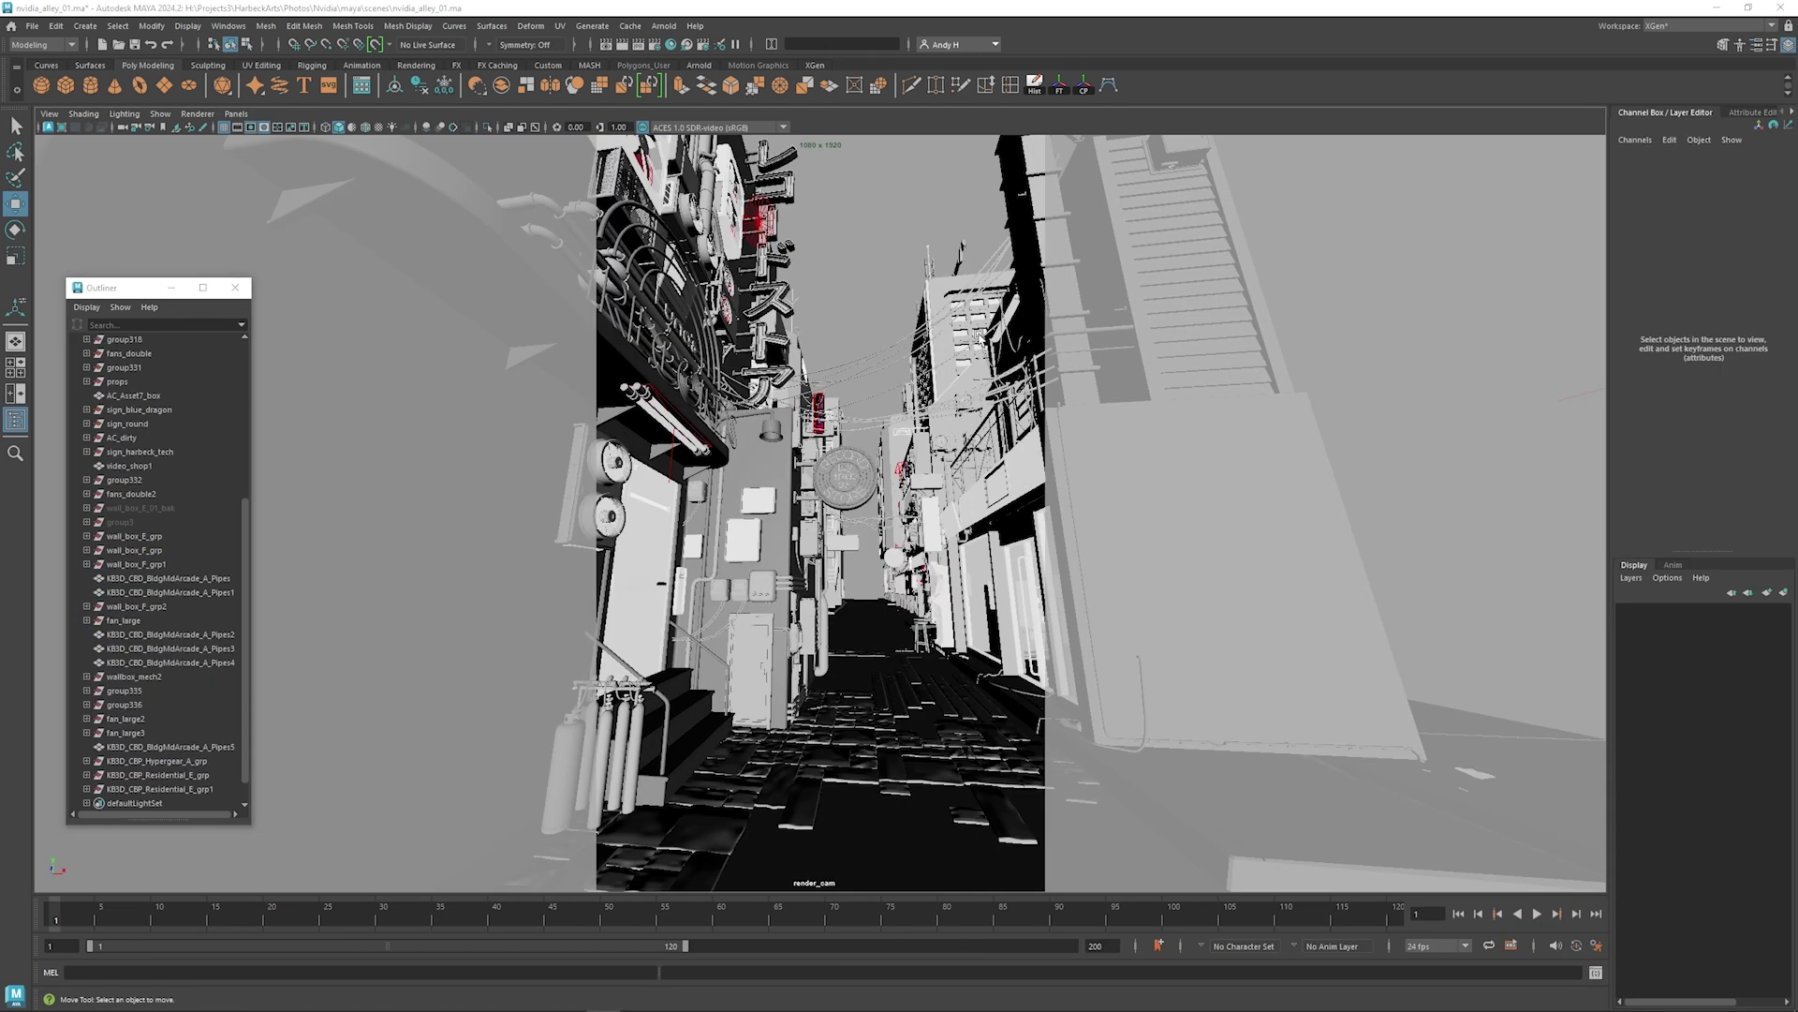
- Set the Y rotation of the rooftop tech sign to 0 so it faces down the alley
{"action": "left_click", "coordinate": [975, 251]}
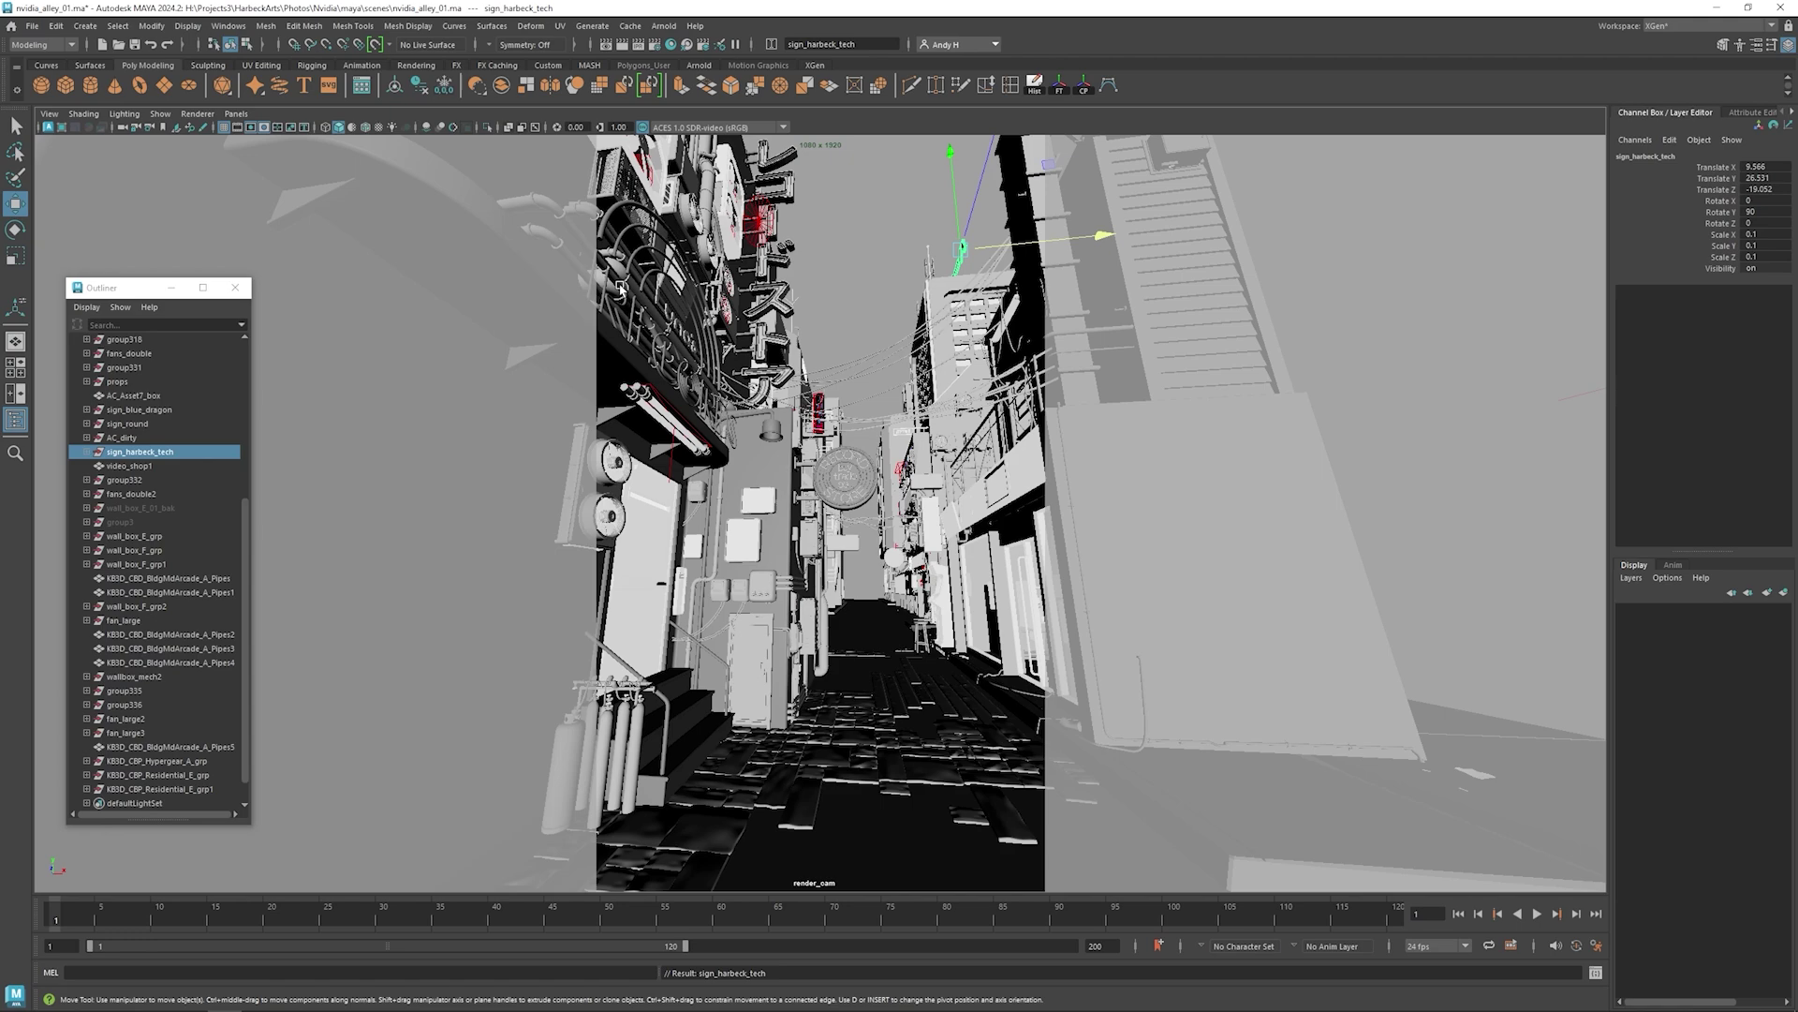
{"action": "key", "text": "e"}
{"action": "left_click_drag", "start_coordinate": [840, 281], "coordinate": [780, 433]}
{"action": "key", "text": "space"}
{"action": "key", "text": "space"}
{"action": "left_click_drag", "start_coordinate": [1030, 468], "coordinate": [843, 449], "text": "alt"}
{"action": "left_click", "coordinate": [1757, 212]}
{"action": "type", "text": "0"}
{"action": "key", "text": "Return"}
- Move the tech sign onto the roof edge of the tall building at the alley's far end
{"action": "key", "text": "w"}
{"action": "left_click_drag", "start_coordinate": [838, 524], "coordinate": [898, 440]}
{"action": "left_click_drag", "start_coordinate": [937, 468], "coordinate": [787, 473], "text": "alt"}
{"action": "key", "text": "space"}
{"action": "key", "text": "space"}
- Scale the tech sign uniformly to 0.12 and deselect it
{"action": "key", "text": "r"}
{"action": "left_click_drag", "start_coordinate": [926, 281], "coordinate": [956, 285]}
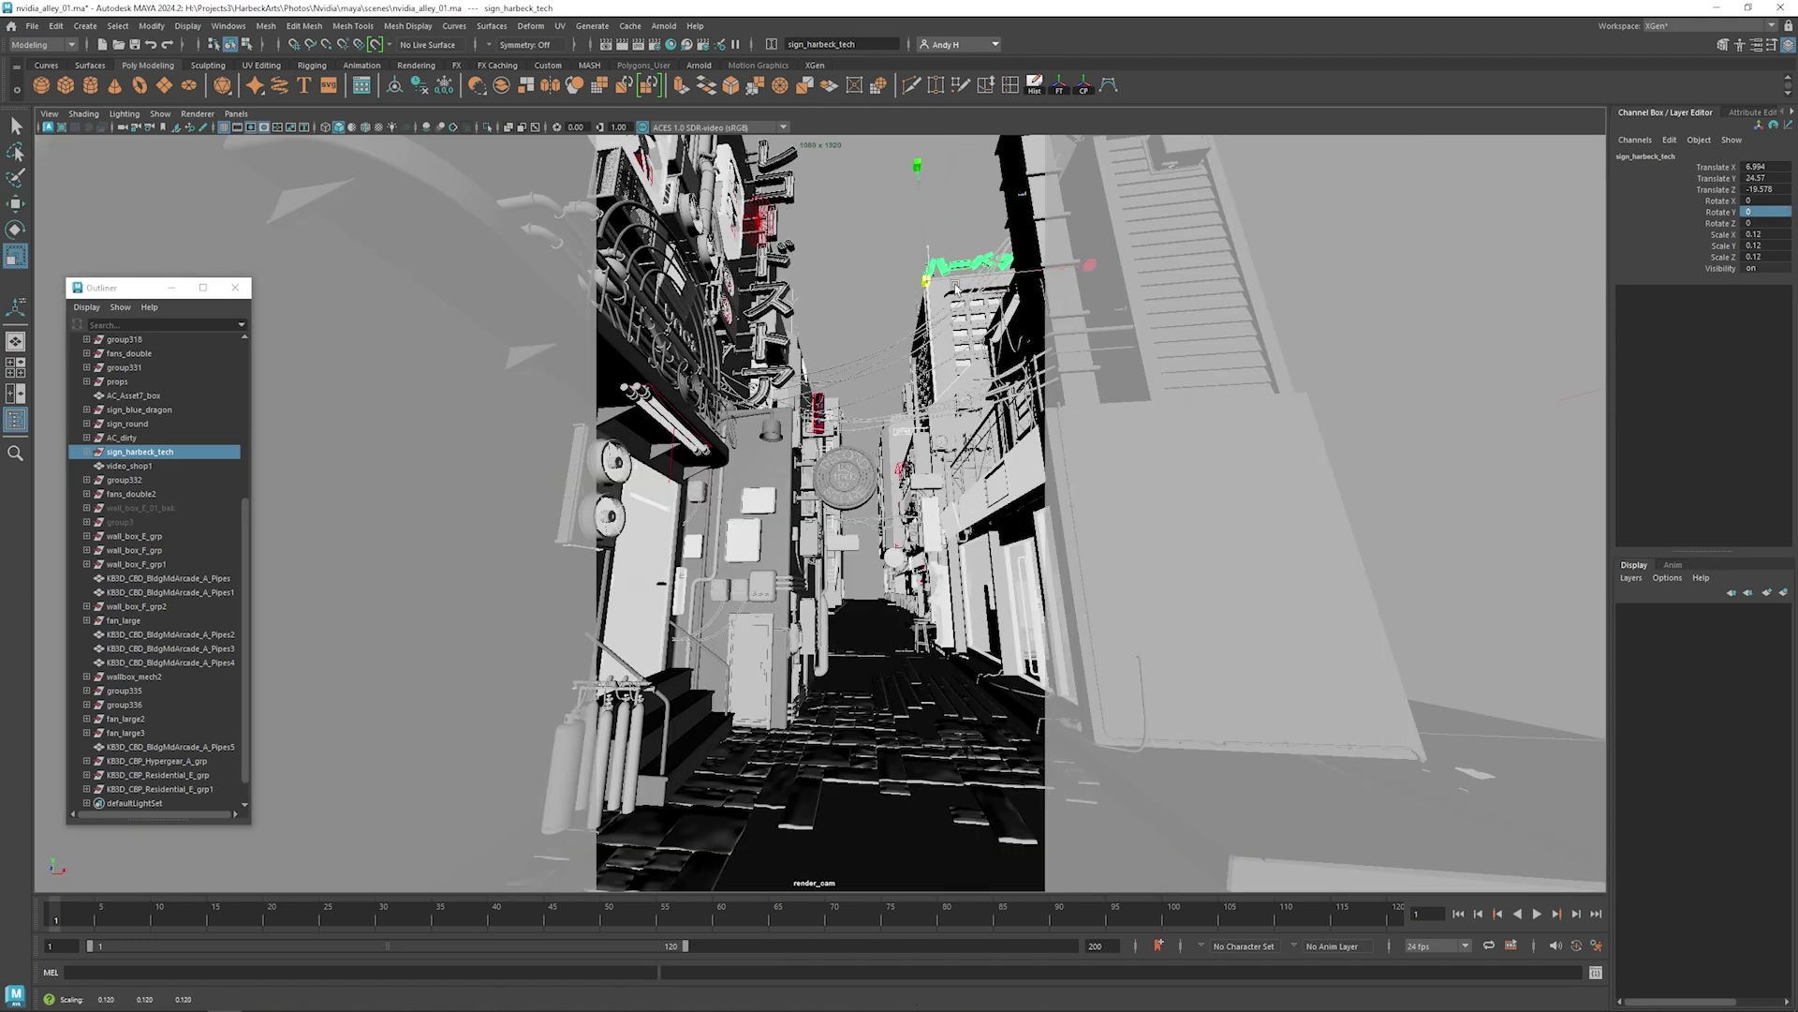
{"action": "left_click", "coordinate": [840, 263]}
{"action": "left_click", "coordinate": [957, 255]}
{"action": "key", "text": "w"}
{"action": "left_click", "coordinate": [887, 246]}
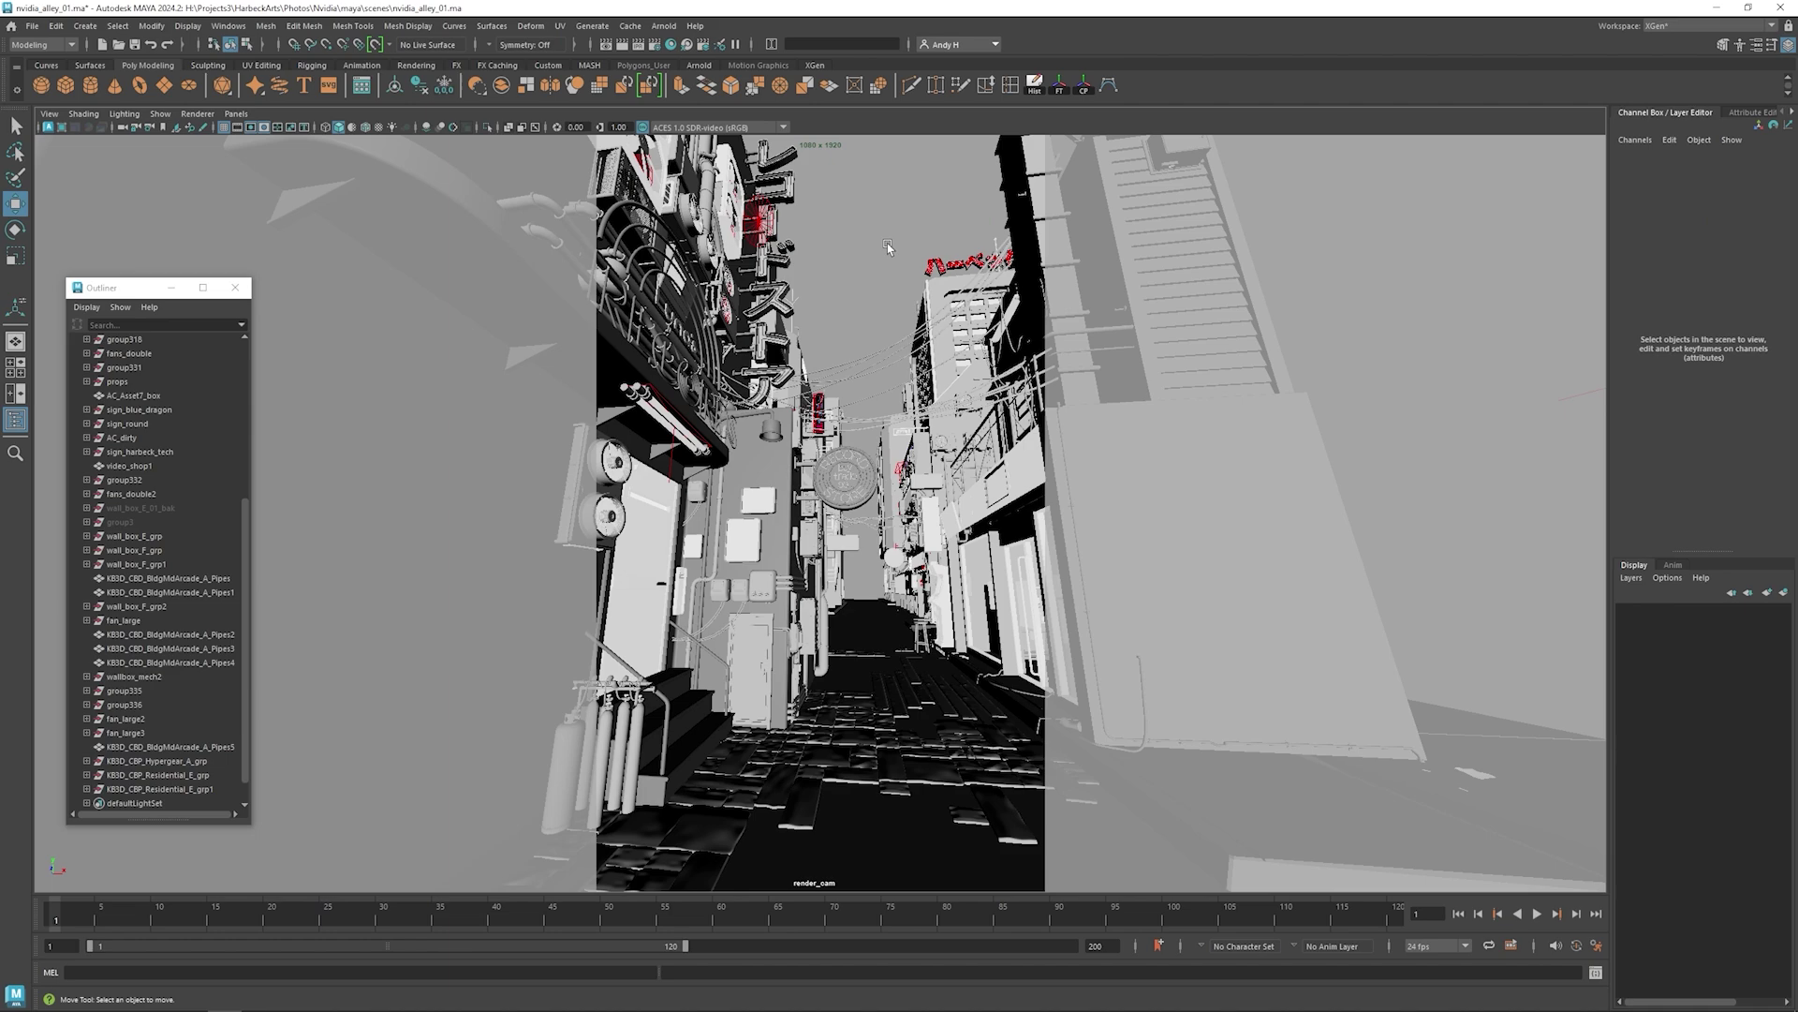
- Move the vertical video shop sign sideways along X to fit against the corner of the far building, then deselect it
{"action": "left_click", "coordinate": [1000, 266]}
{"action": "key", "text": "ctrl+d"}
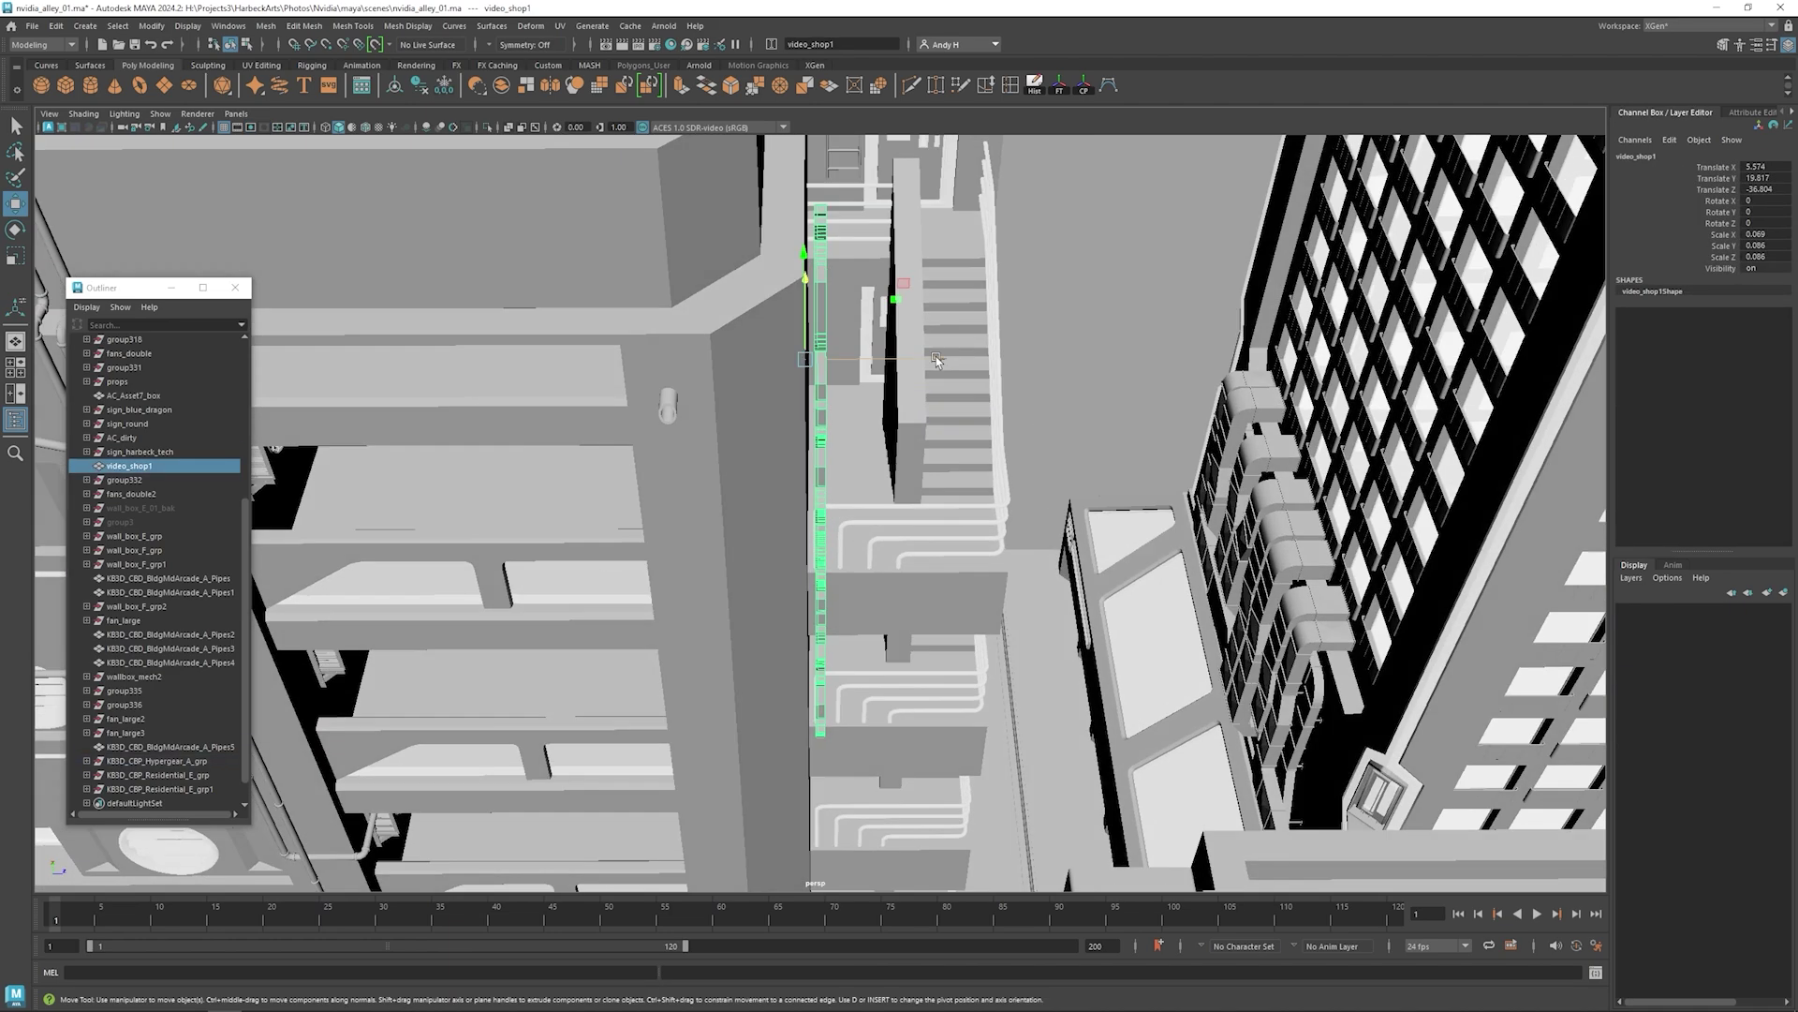
{"action": "left_click_drag", "start_coordinate": [936, 356], "coordinate": [1035, 393], "text": "alt"}
{"action": "key", "text": "space"}
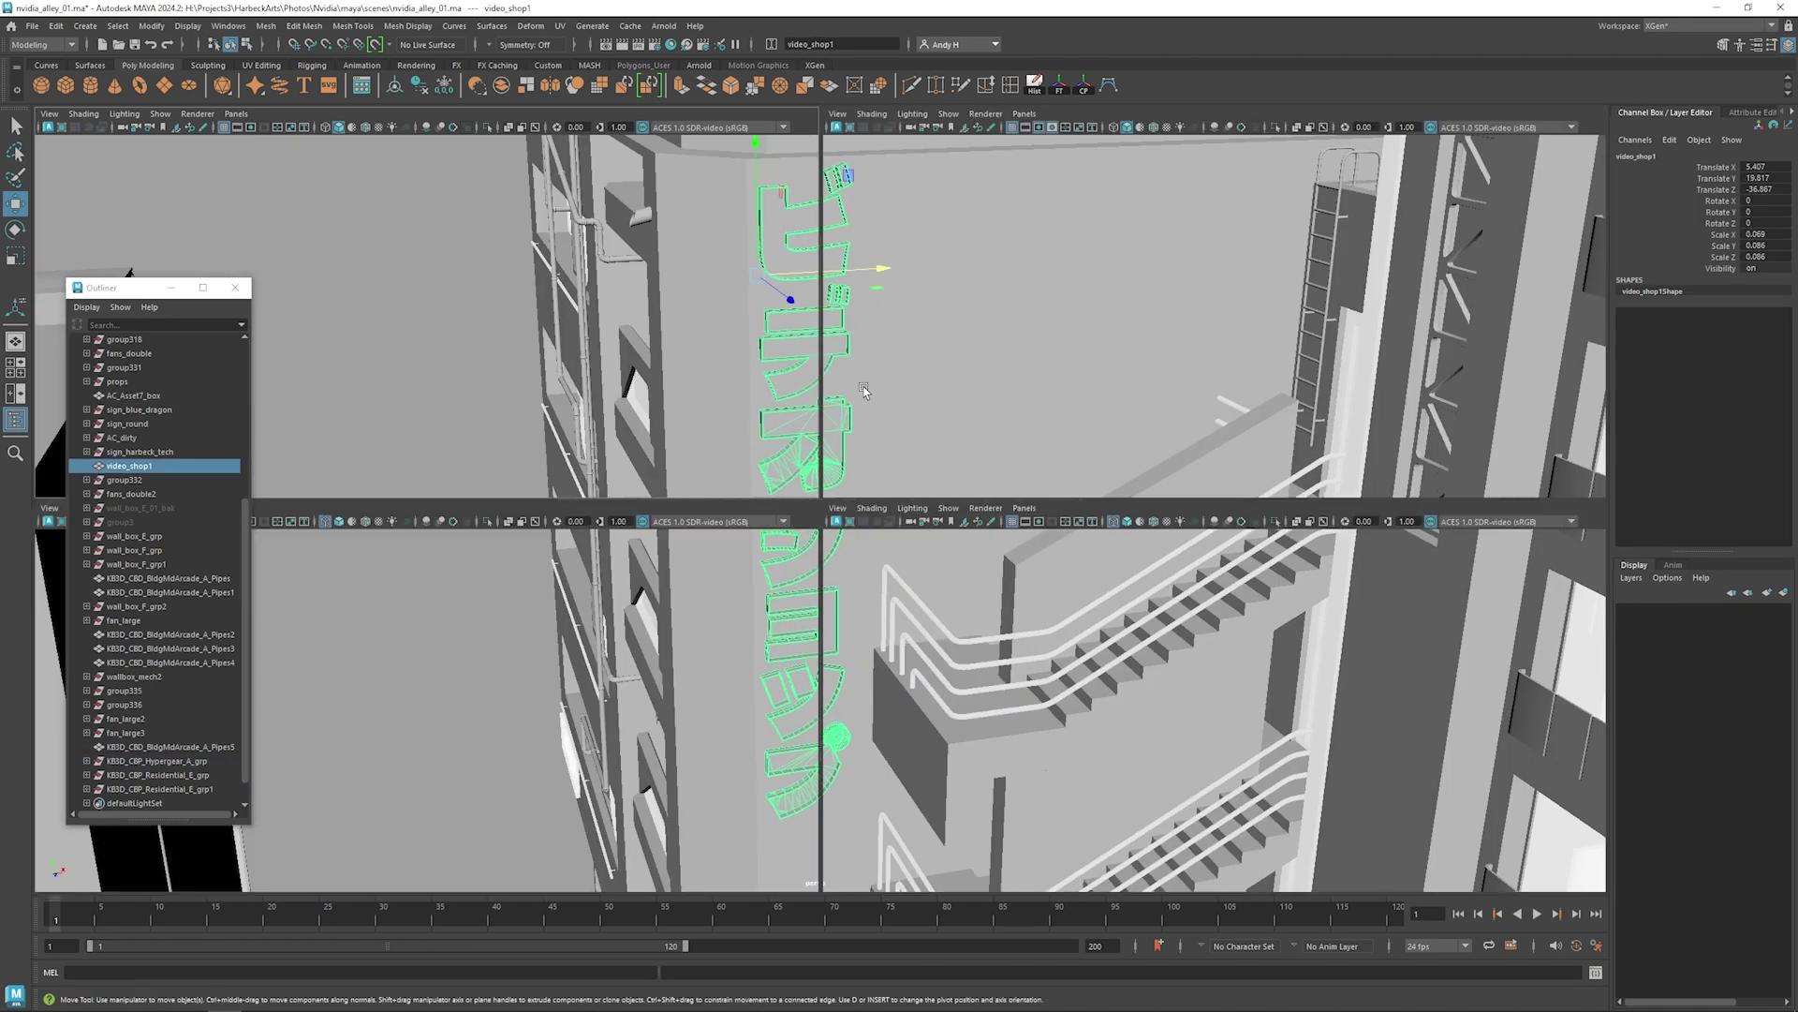
{"action": "key", "text": "space"}
{"action": "left_click", "coordinate": [864, 293]}
{"action": "left_click", "coordinate": [925, 436]}
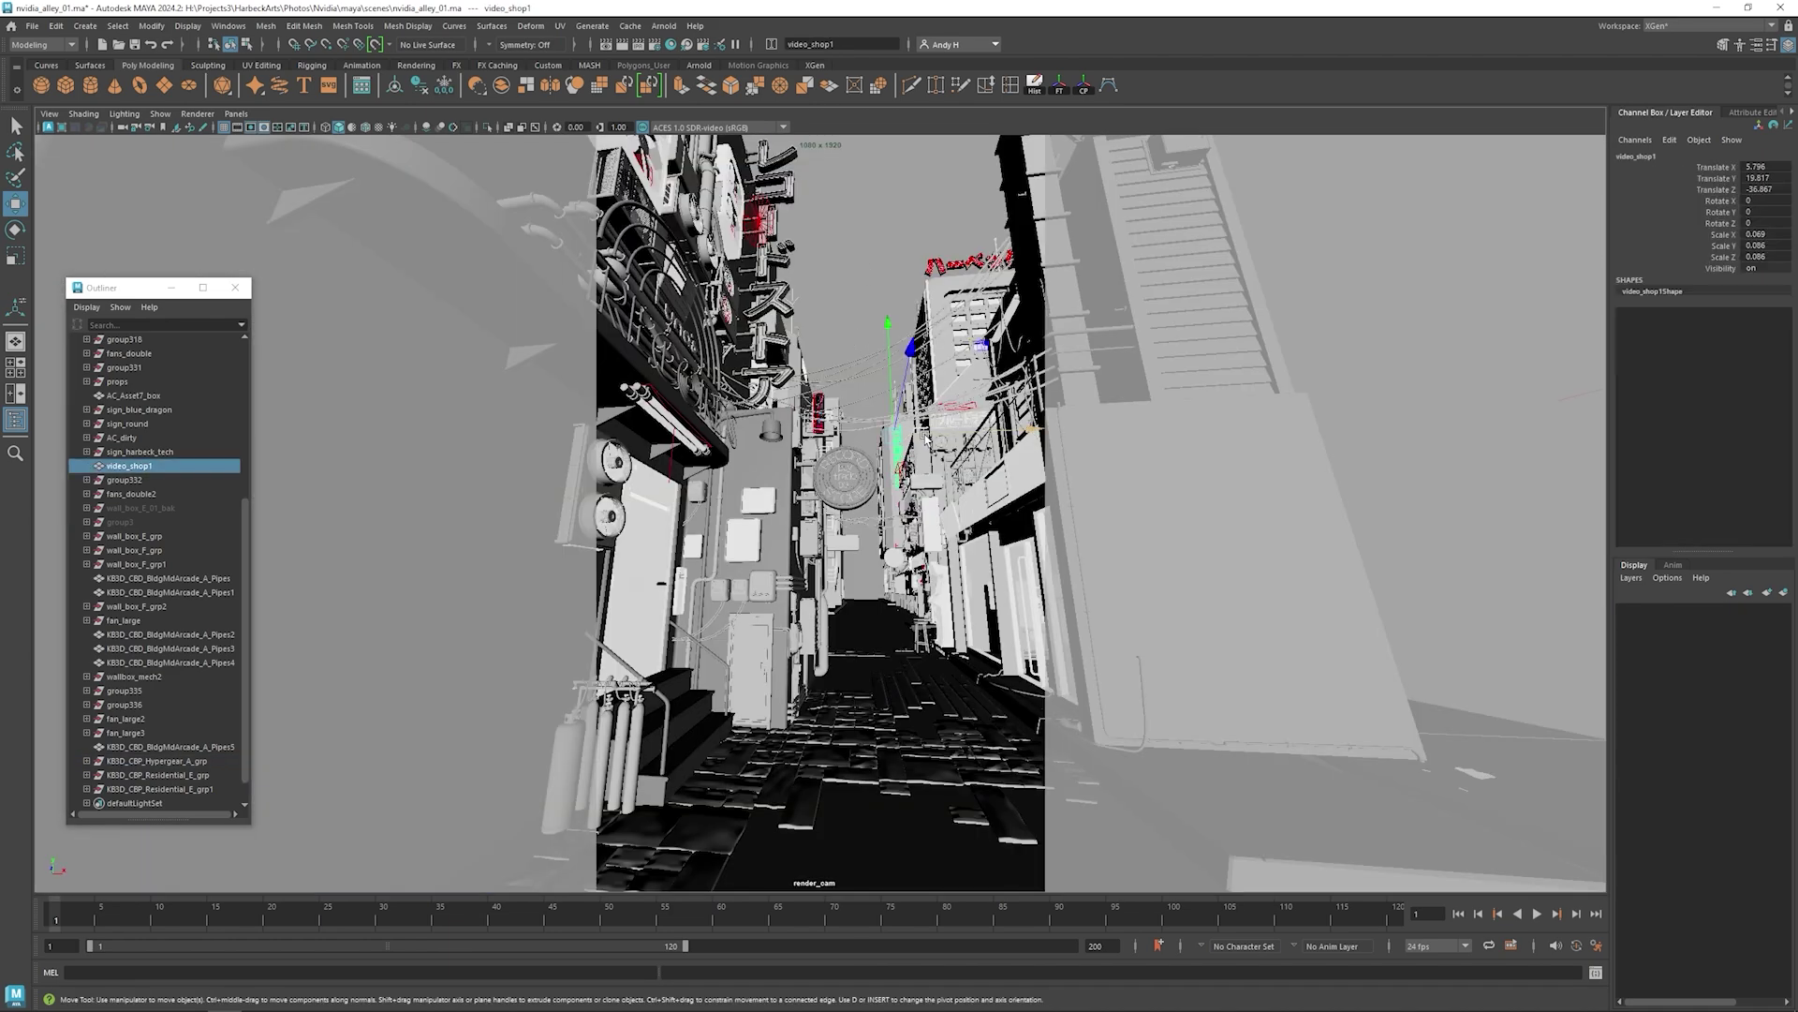
{"action": "left_click", "coordinate": [996, 242]}
{"action": "left_click", "coordinate": [900, 248]}
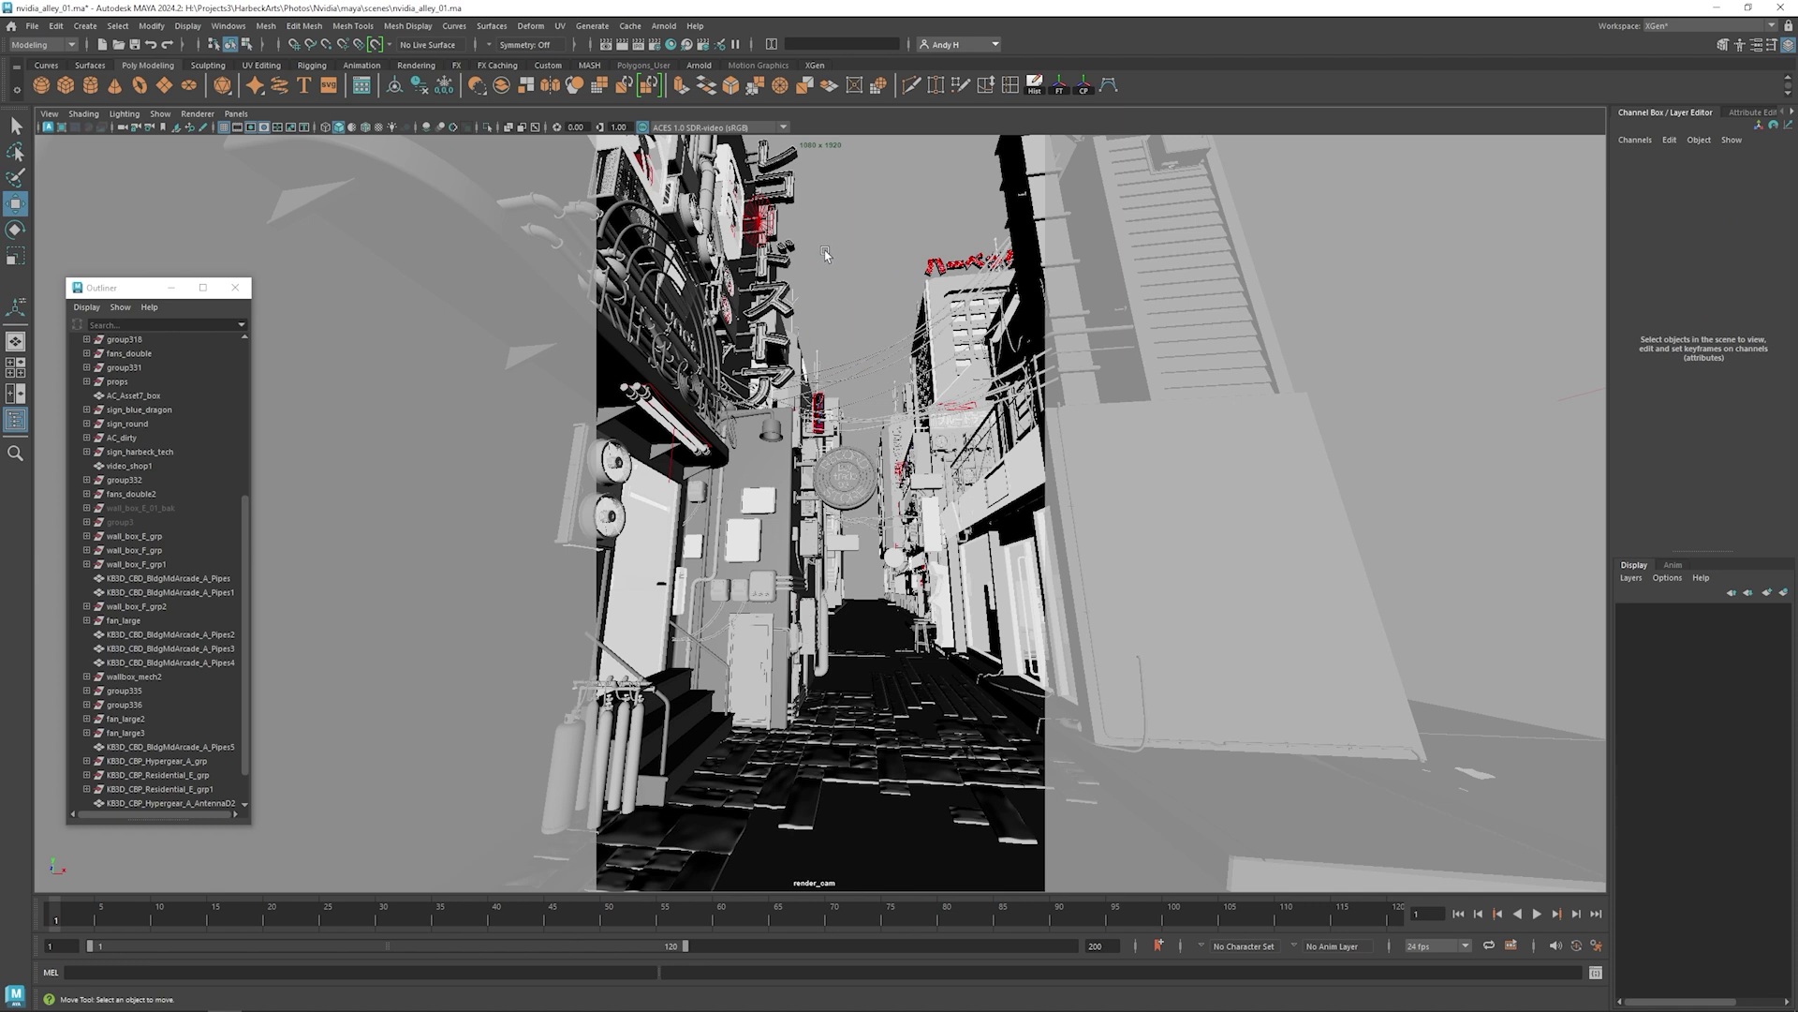
- Shift the wall-end vertices of the round record store sign's bracket arms and bolts in the front view
{"action": "left_click", "coordinate": [870, 464]}
{"action": "key", "text": "Up"}
{"action": "key", "text": "space"}
{"action": "key", "text": "space"}
{"action": "key", "text": "f"}
{"action": "key", "text": "F9"}
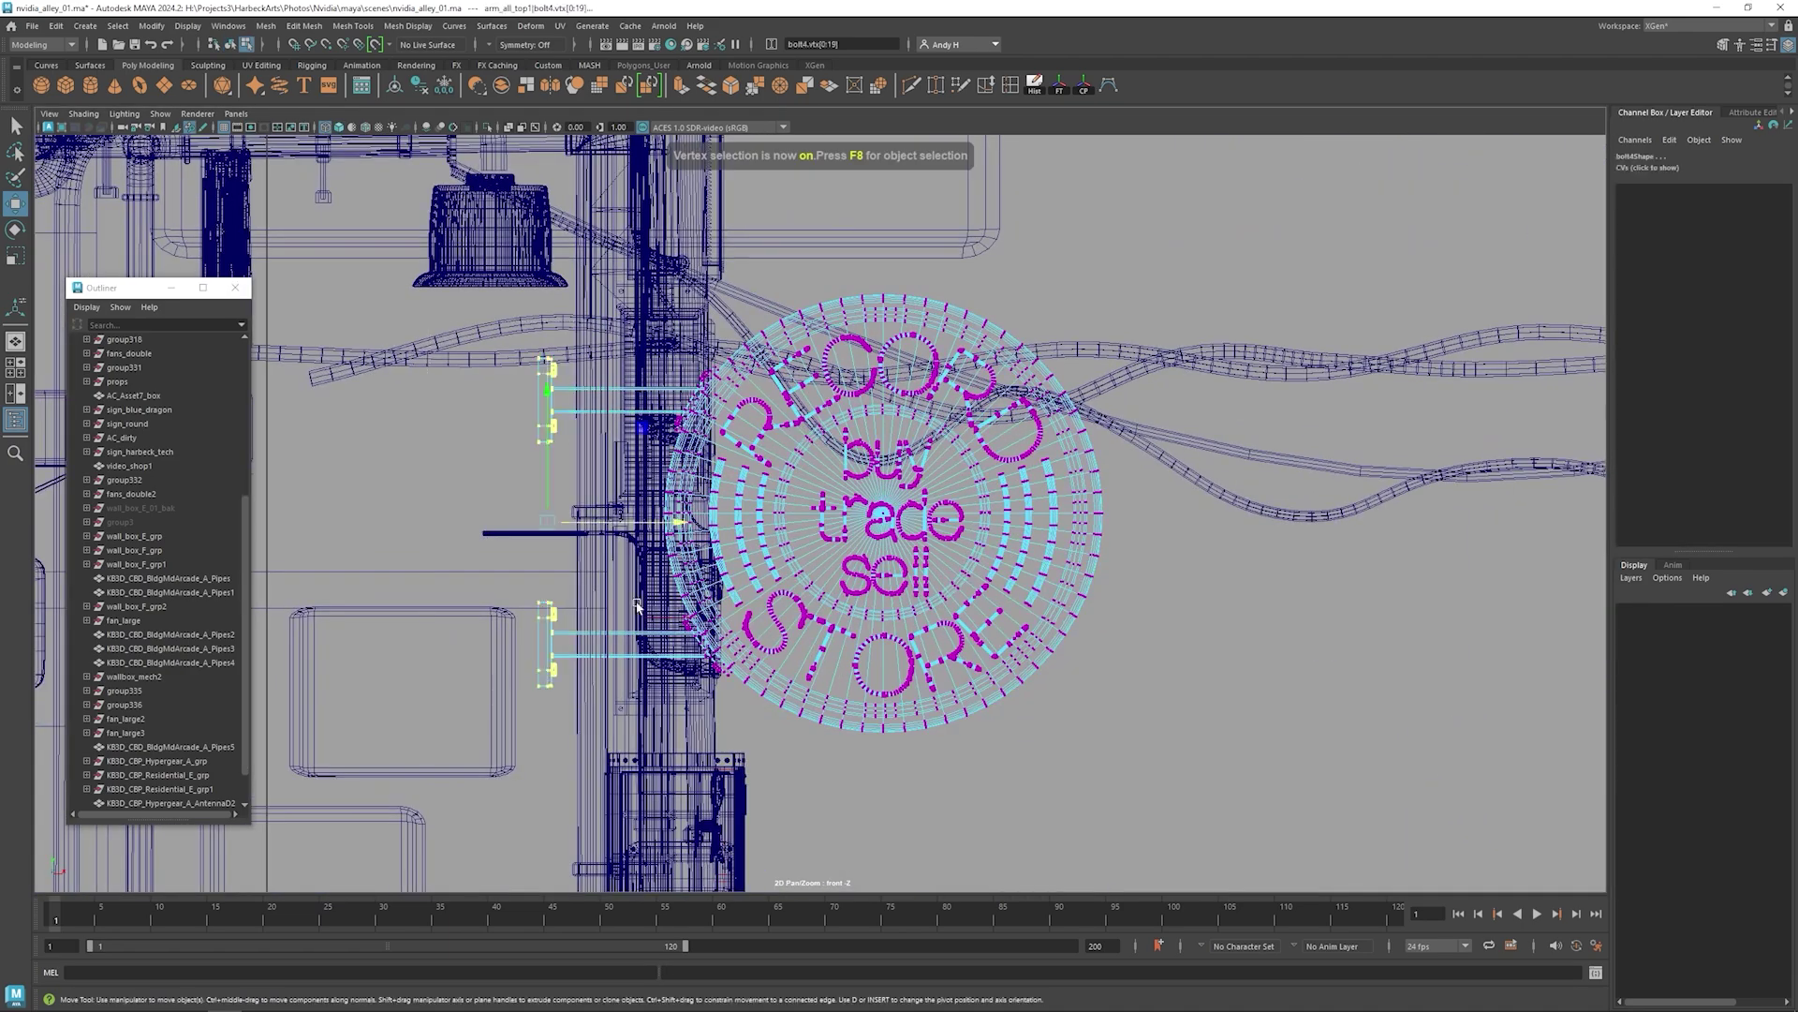
{"action": "key", "text": "space"}
{"action": "key", "text": "space"}
{"action": "key", "text": "F8"}
{"action": "left_click", "coordinate": [1074, 327]}
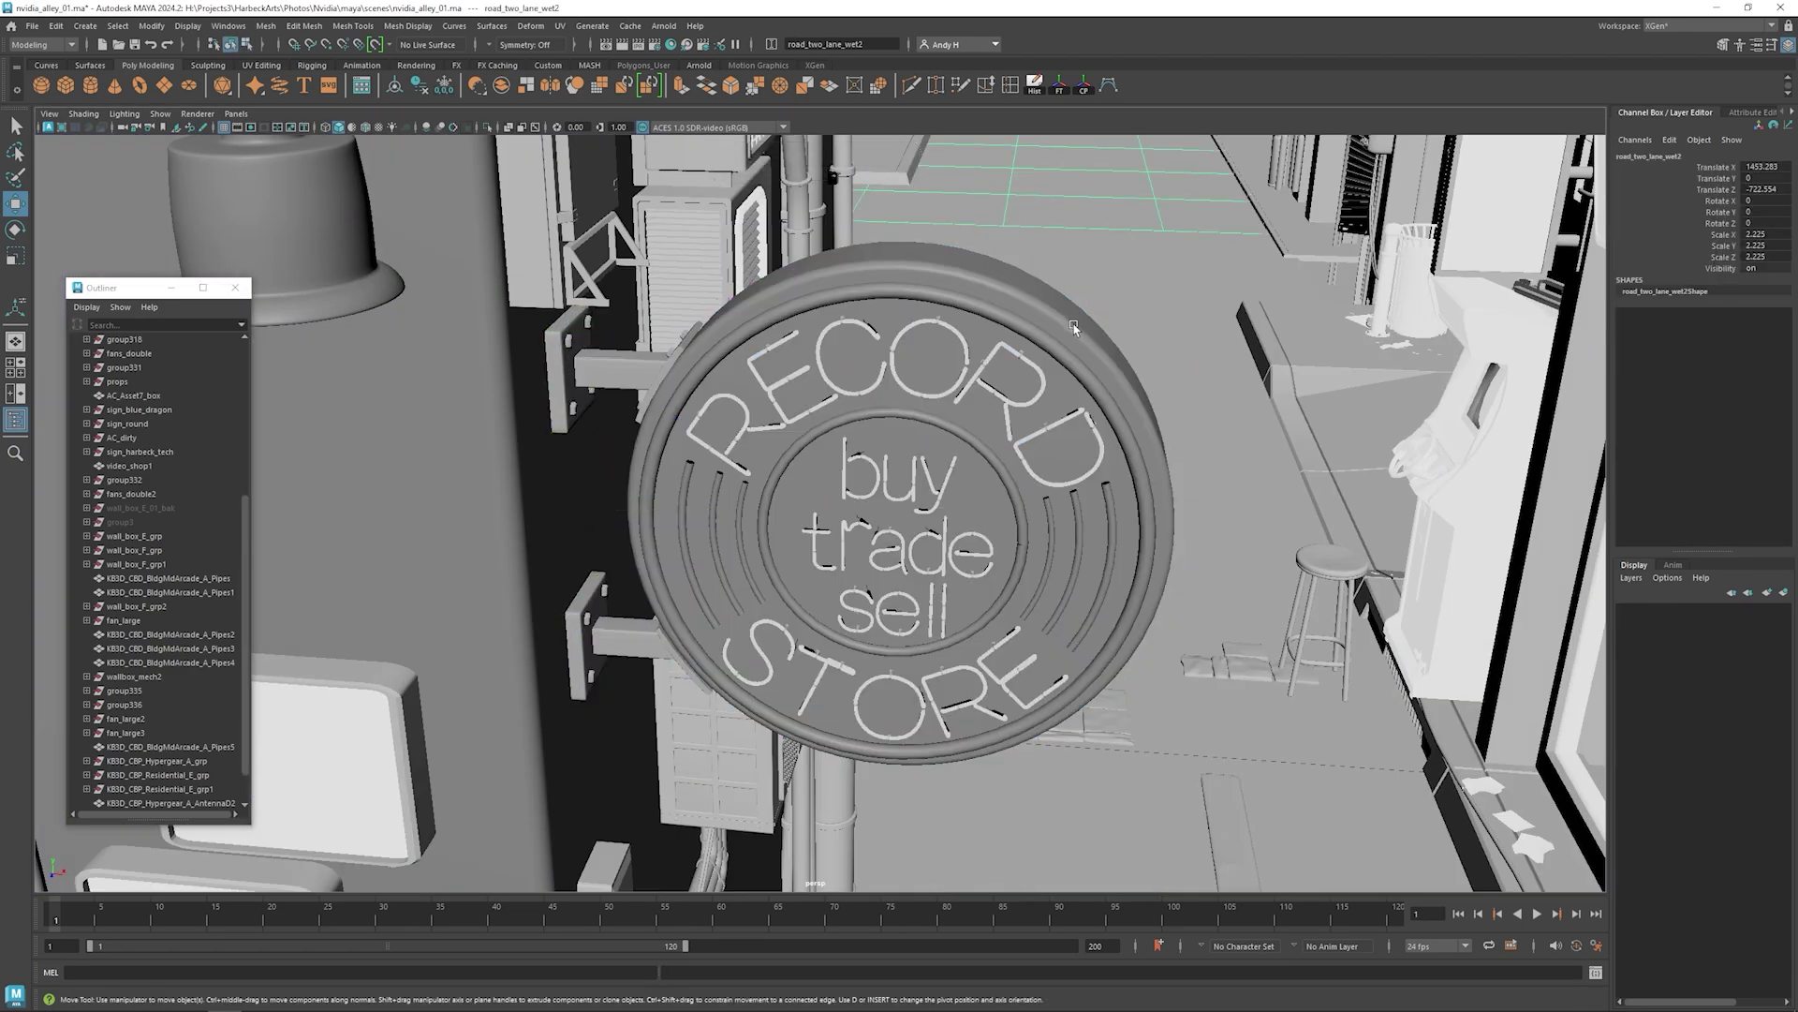
{"action": "left_click", "coordinate": [1330, 562]}
{"action": "key", "text": "e"}
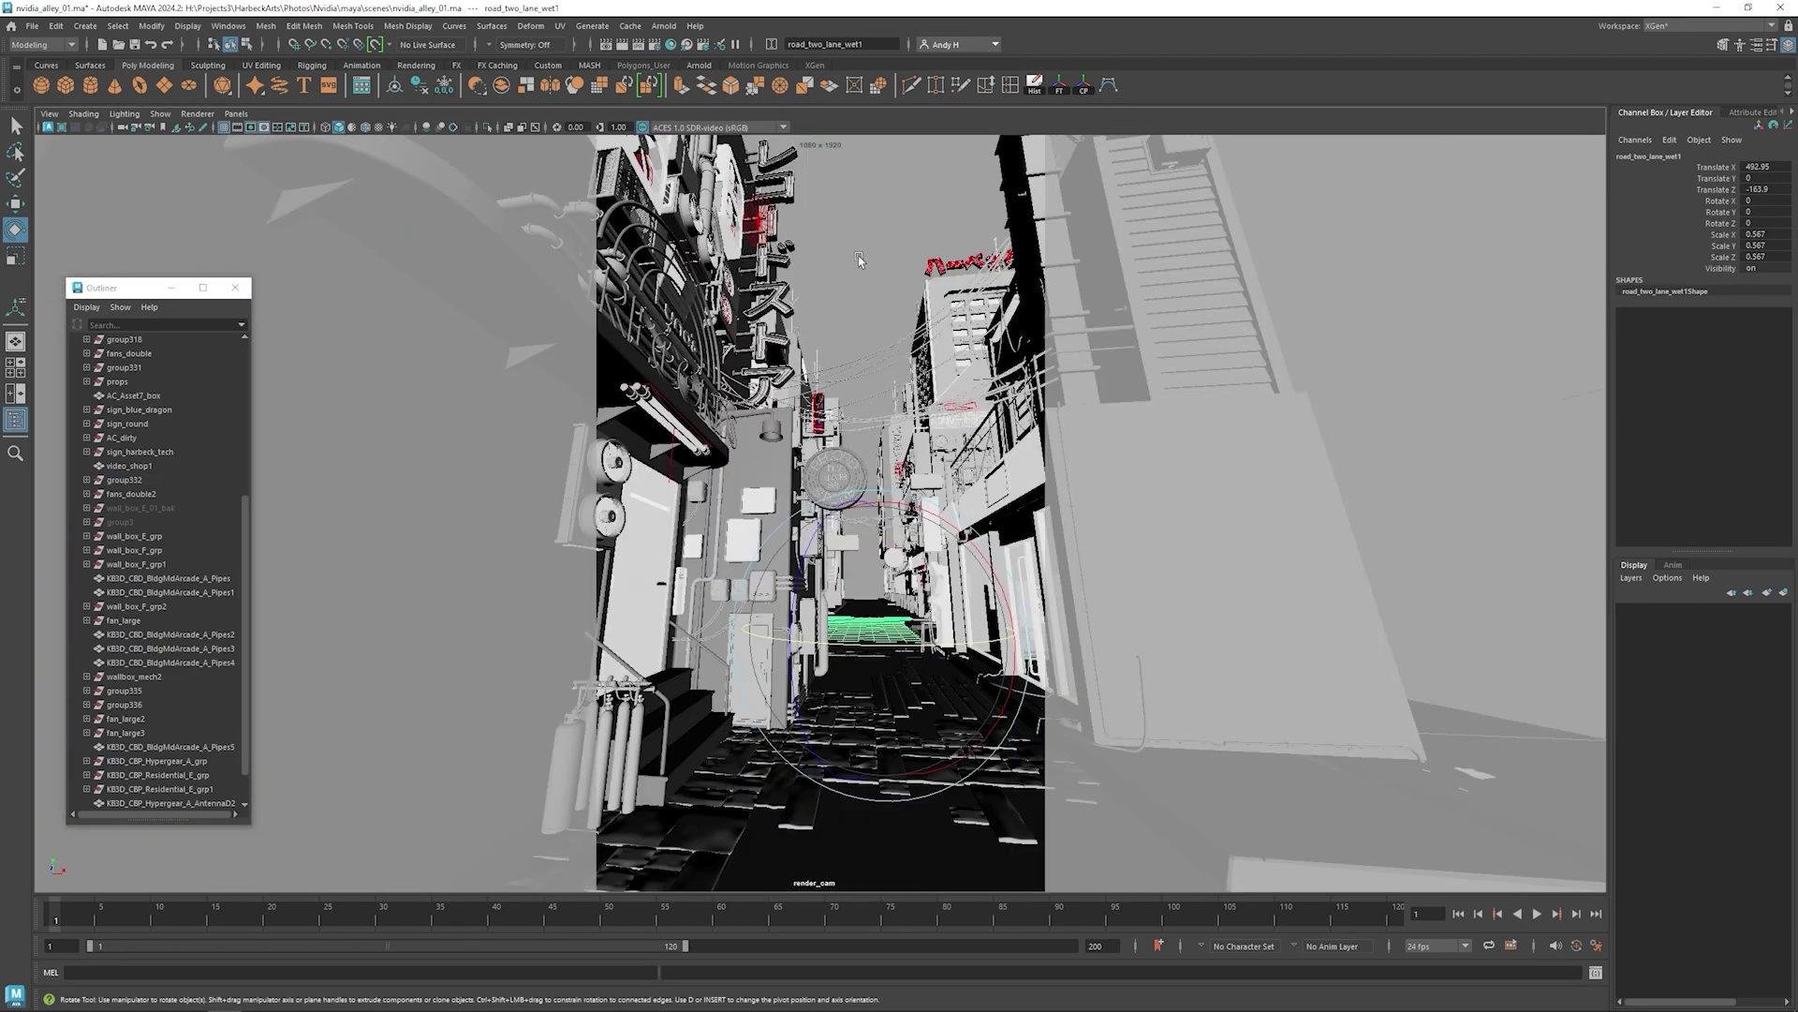
{"action": "left_click", "coordinate": [867, 219]}
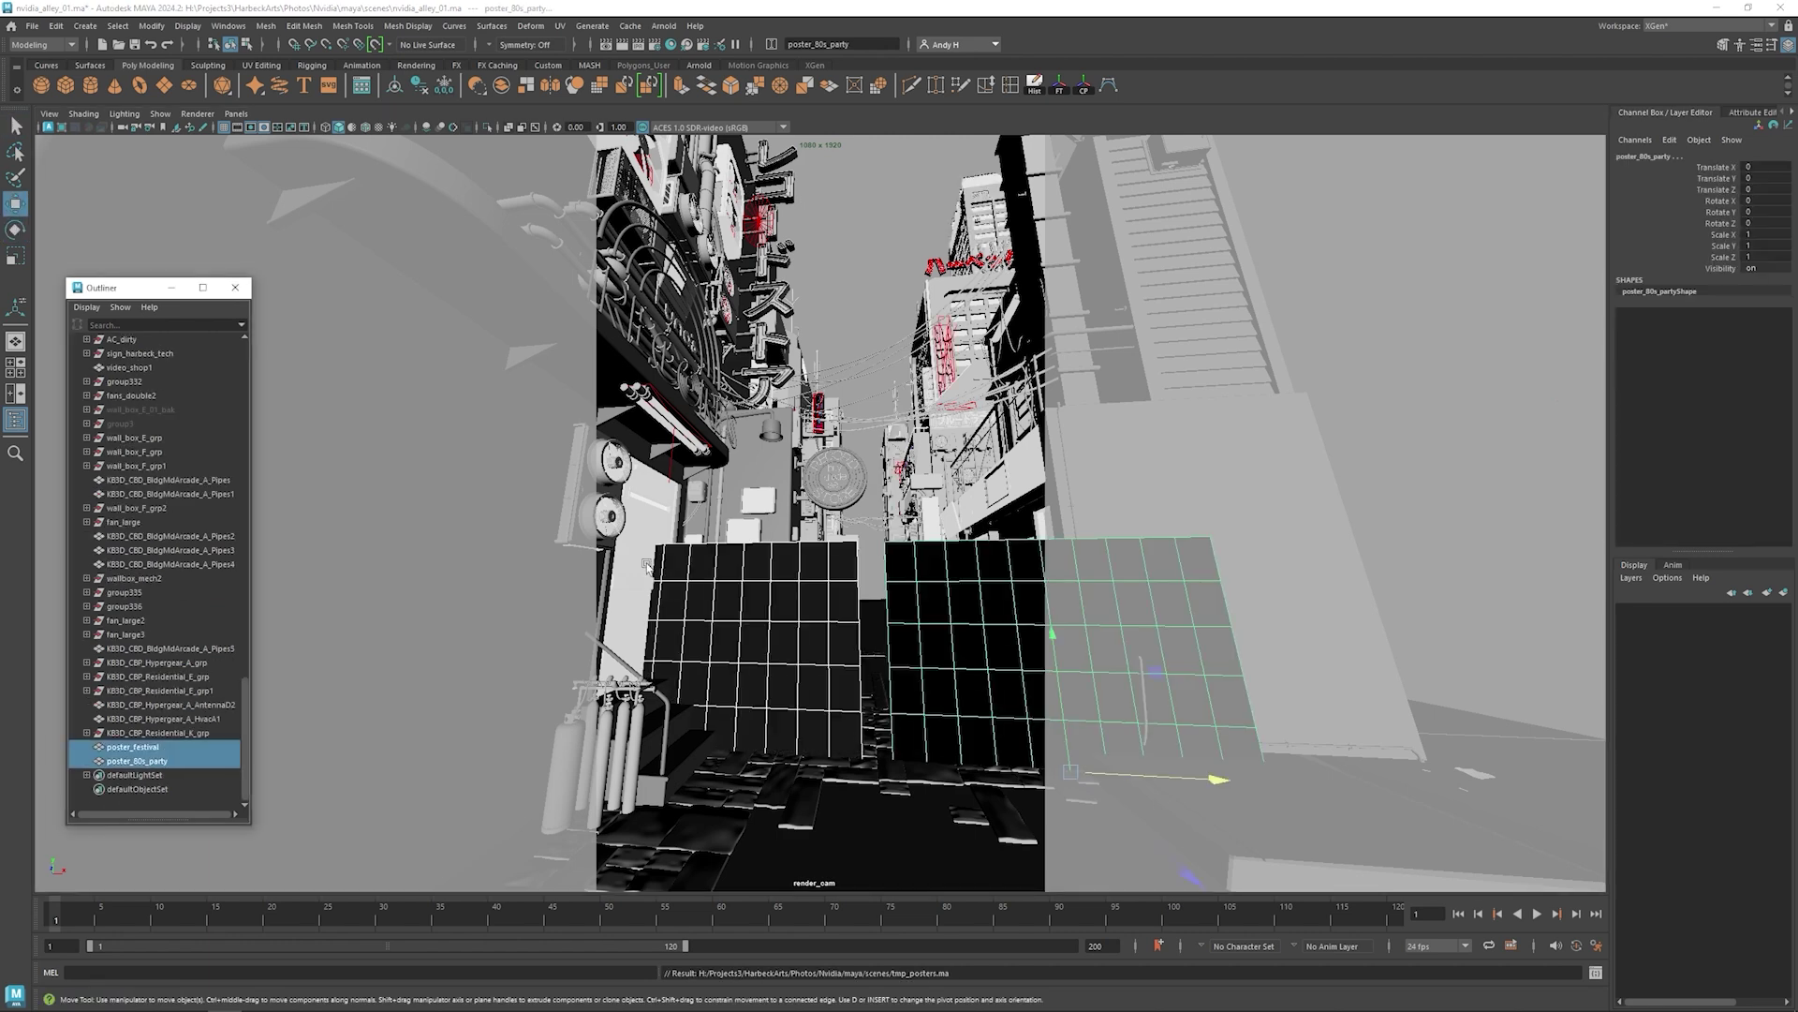
- Set the Y rotation of the two imported posters to 180 and scale them uniformly to about 0.244 near the shop's side wall
{"action": "left_click_drag", "start_coordinate": [1049, 637], "coordinate": [676, 486]}
{"action": "key", "text": "e"}
{"action": "left_click", "coordinate": [1763, 212]}
{"action": "type", "text": "180"}
{"action": "key", "text": "Return"}
{"action": "key", "text": "r"}
{"action": "key", "text": "w"}
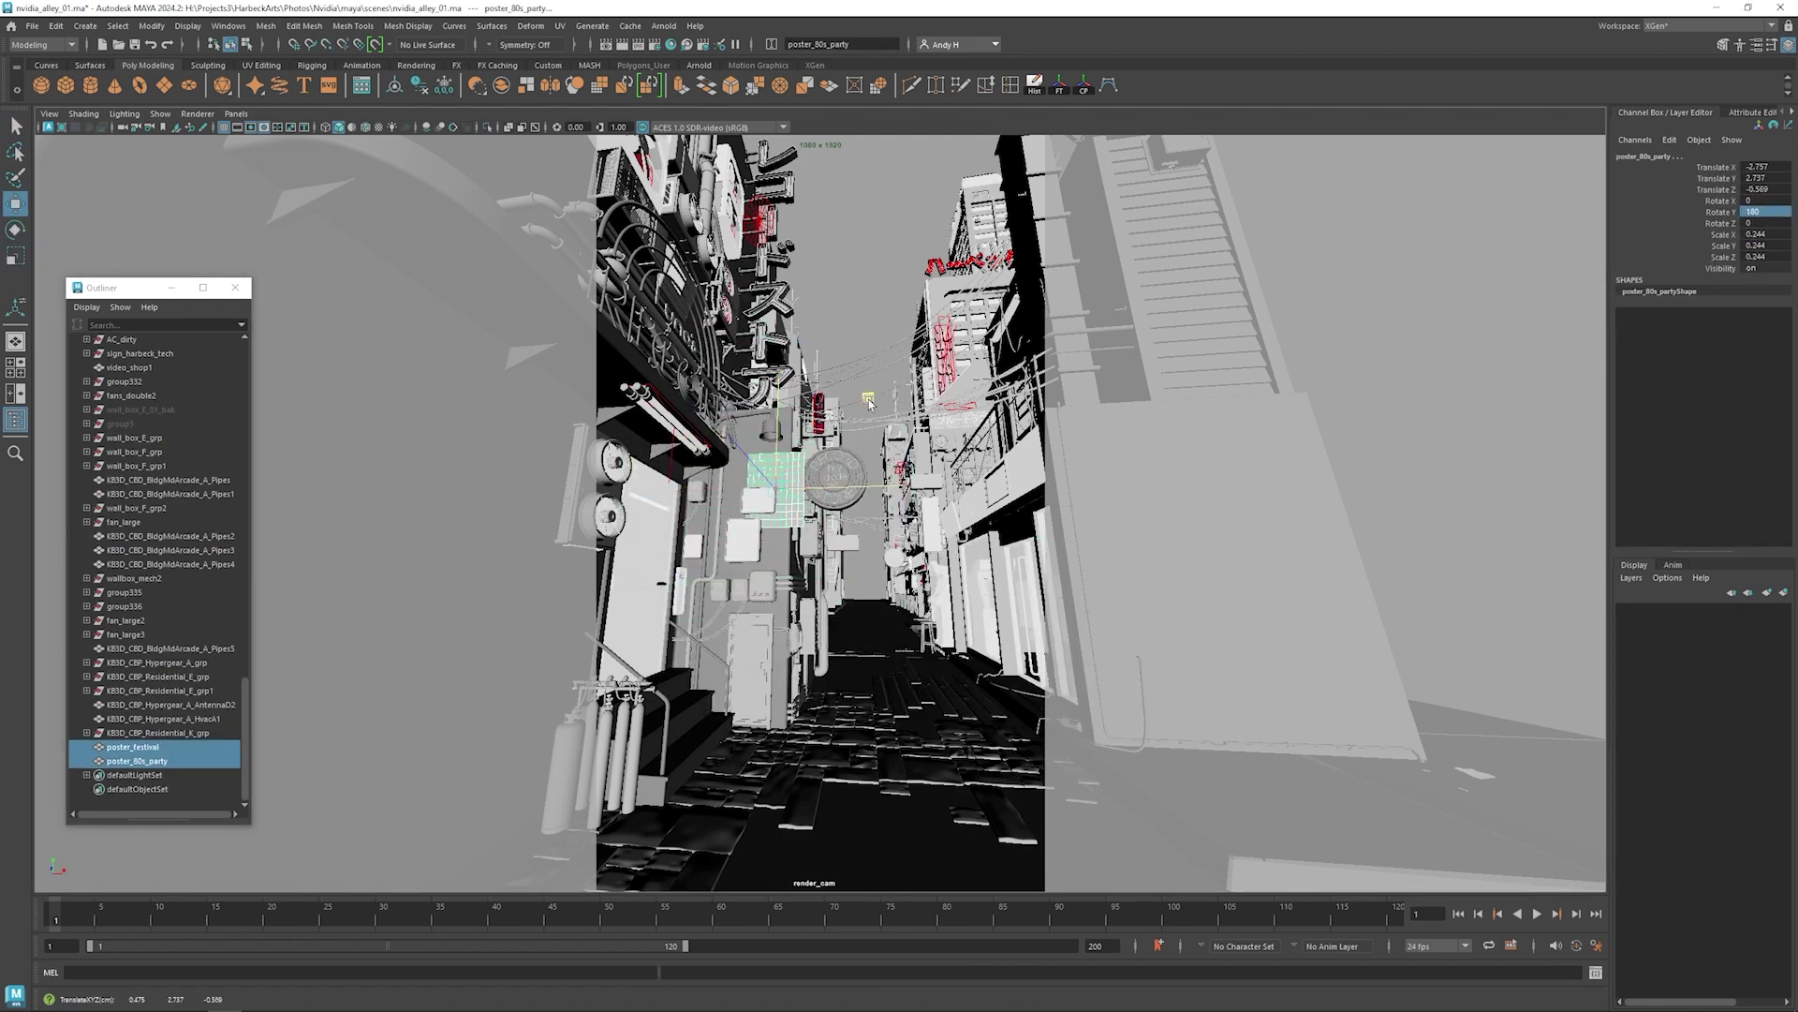
- Scale both posters uniformly to 0.18 and move them against the side wall over the square signs
{"action": "left_click_drag", "start_coordinate": [867, 397], "coordinate": [841, 429]}
{"action": "key", "text": "r"}
{"action": "left_click_drag", "start_coordinate": [745, 520], "coordinate": [723, 519]}
{"action": "key", "text": "w"}
{"action": "key", "text": "space"}
{"action": "key", "text": "space"}
{"action": "right_click_drag", "start_coordinate": [963, 325], "coordinate": [875, 361], "text": "alt"}
{"action": "left_click_drag", "start_coordinate": [873, 361], "coordinate": [844, 393]}
- Separate the festival poster from the 80s party poster by moving it up to the upper square sign on the wall
{"action": "left_click", "coordinate": [133, 746]}
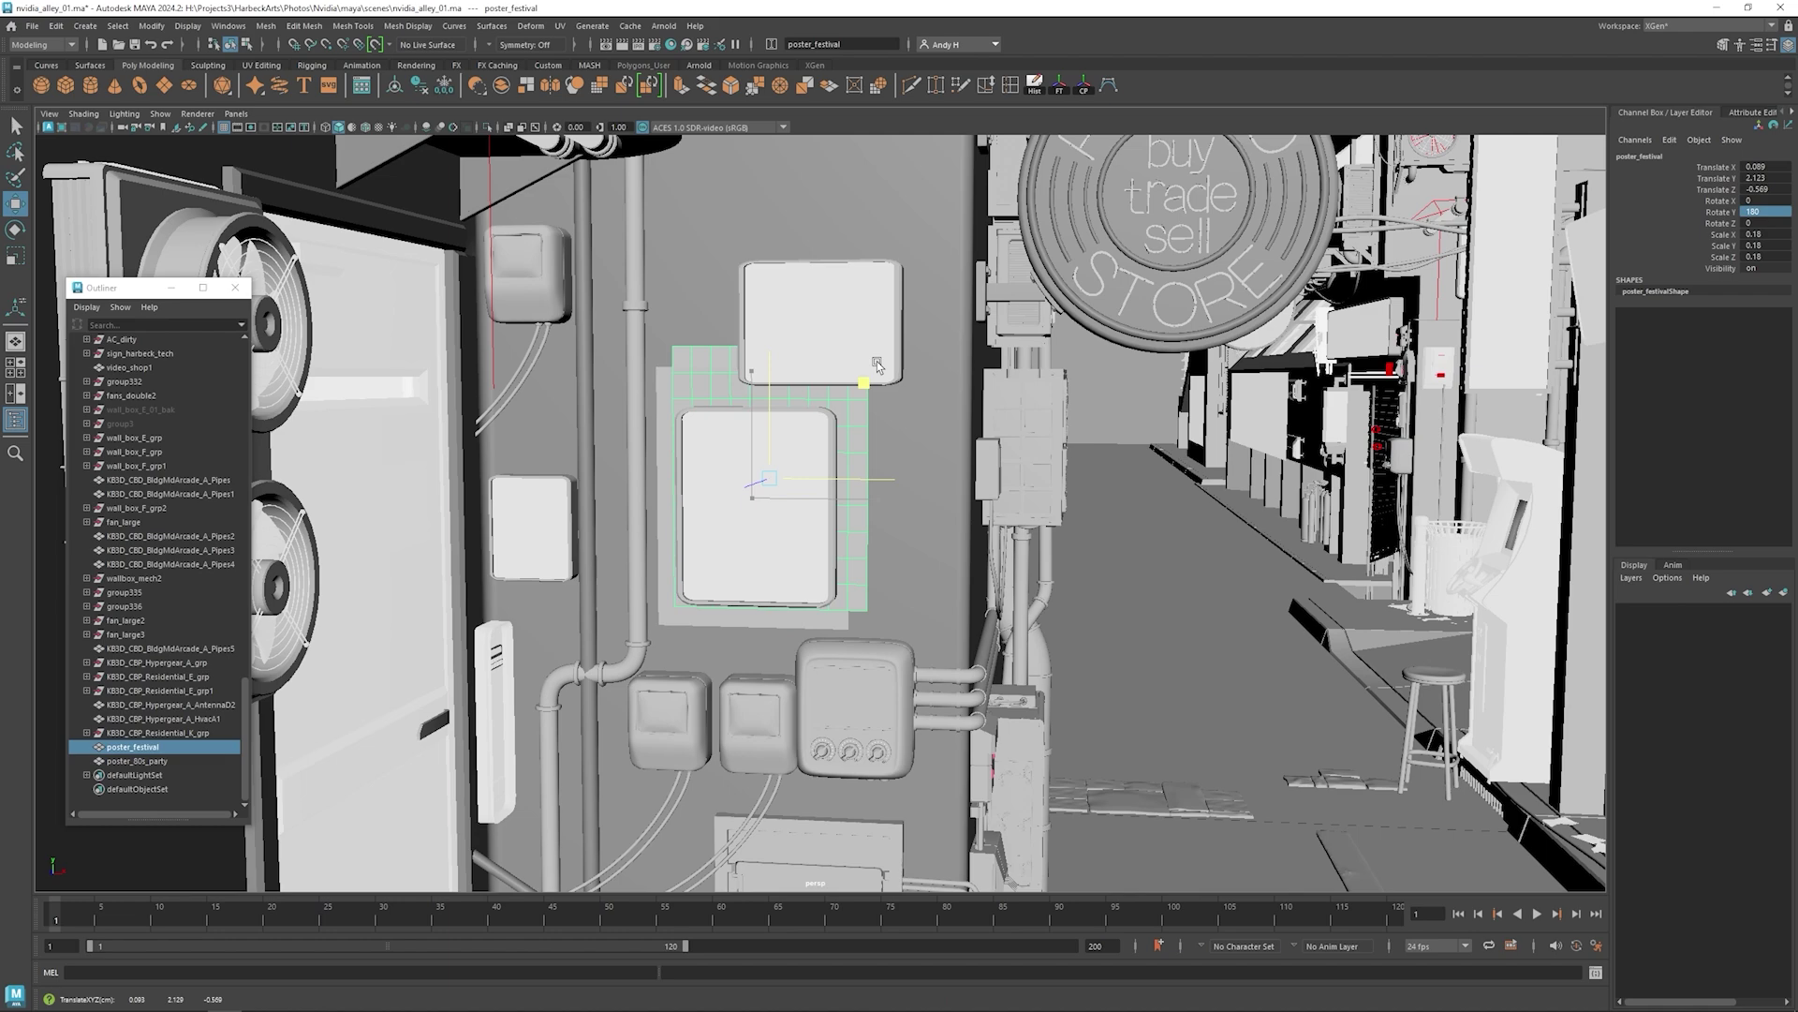
{"action": "right_click_drag", "start_coordinate": [863, 377], "coordinate": [806, 412], "text": "alt"}
{"action": "left_click_drag", "start_coordinate": [871, 445], "coordinate": [937, 283]}
{"action": "key", "text": "r"}
{"action": "key", "text": "w"}
{"action": "middle_click_drag", "start_coordinate": [938, 292], "coordinate": [932, 299]}
- Move the lower square sign off the poster to the wall area beside the fans and resize it to fit there
{"action": "left_click", "coordinate": [790, 509]}
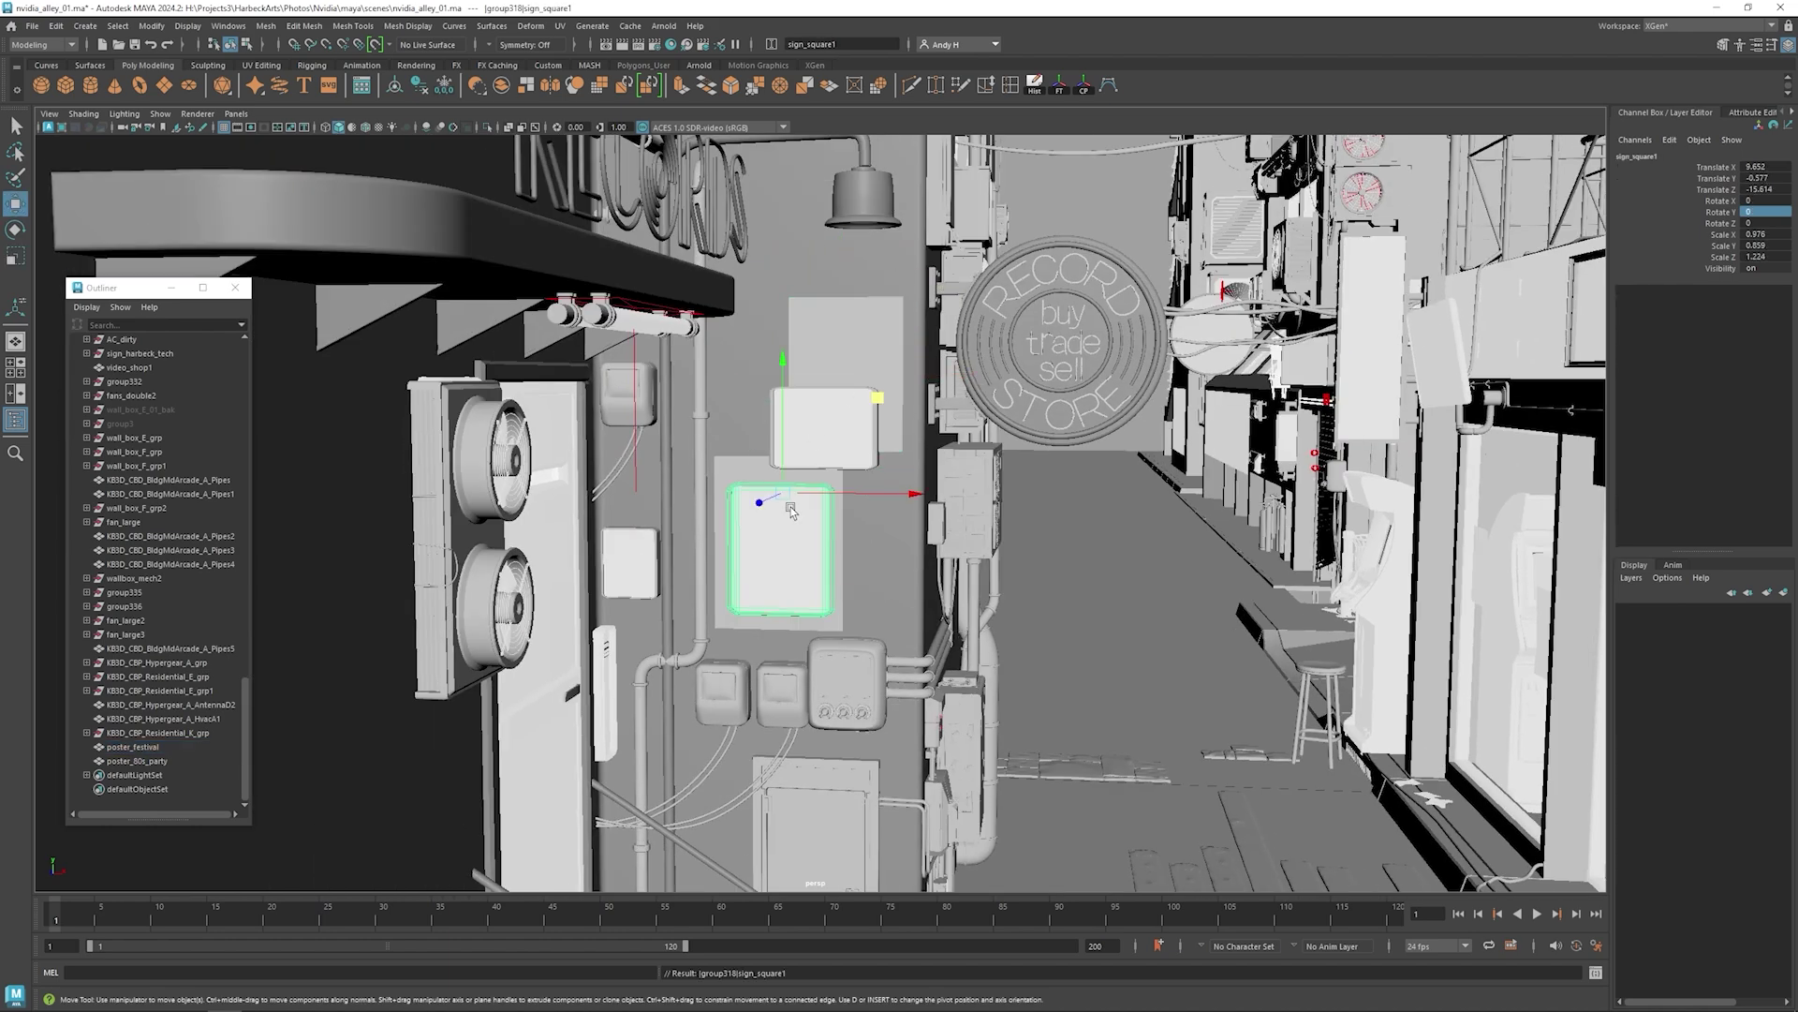
{"action": "middle_click_drag", "start_coordinate": [790, 509], "coordinate": [655, 508]}
{"action": "key", "text": "r"}
{"action": "middle_click_drag", "start_coordinate": [654, 509], "coordinate": [590, 491]}
{"action": "left_click_drag", "start_coordinate": [627, 437], "coordinate": [626, 411]}
{"action": "right_click_drag", "start_coordinate": [627, 411], "coordinate": [600, 431], "text": "alt"}
{"action": "left_click_drag", "start_coordinate": [646, 487], "coordinate": [654, 469], "text": "alt"}
- Move the other square sign farther down the alley, enlarge it to about 3.94 x 2.13 x 4.94 scale and place it above the street
{"action": "key", "text": "r"}
{"action": "left_click_drag", "start_coordinate": [664, 470], "coordinate": [824, 402]}
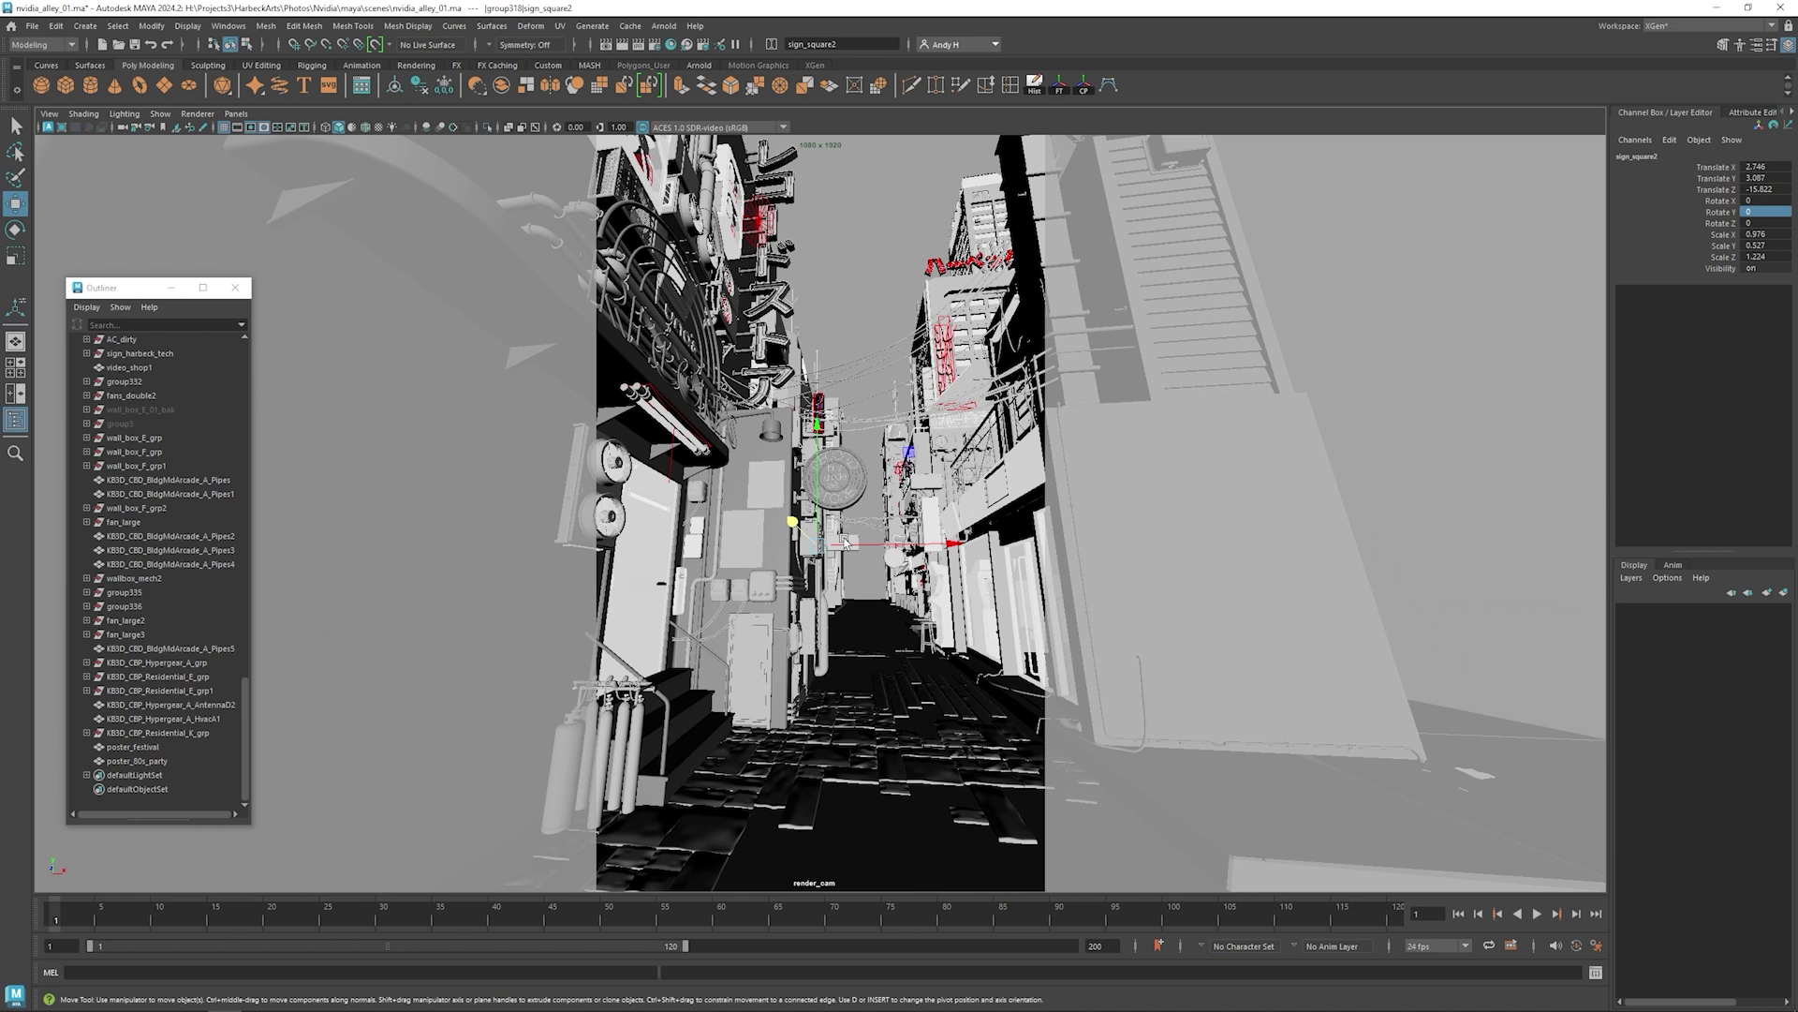
{"action": "key", "text": "r"}
{"action": "left_click_drag", "start_coordinate": [843, 397], "coordinate": [913, 397]}
{"action": "key", "text": "w"}
{"action": "left_click_drag", "start_coordinate": [848, 354], "coordinate": [848, 349]}
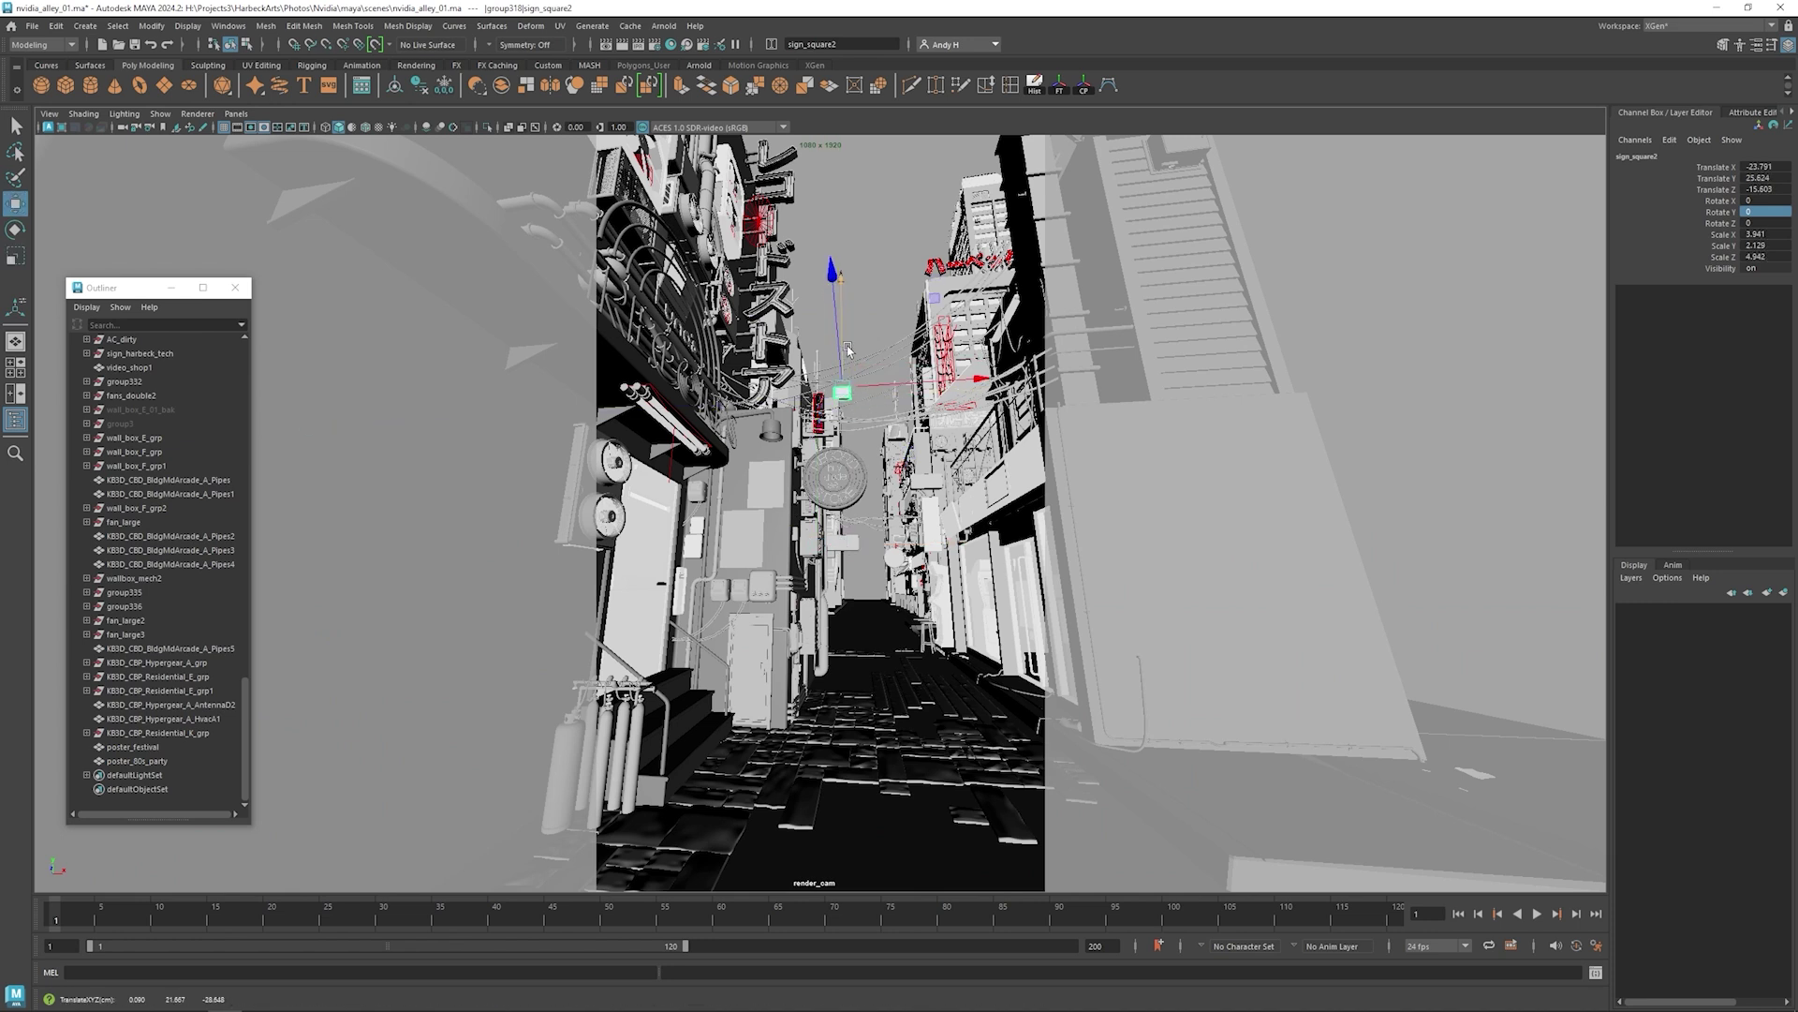
{"action": "left_click", "coordinate": [931, 311]}
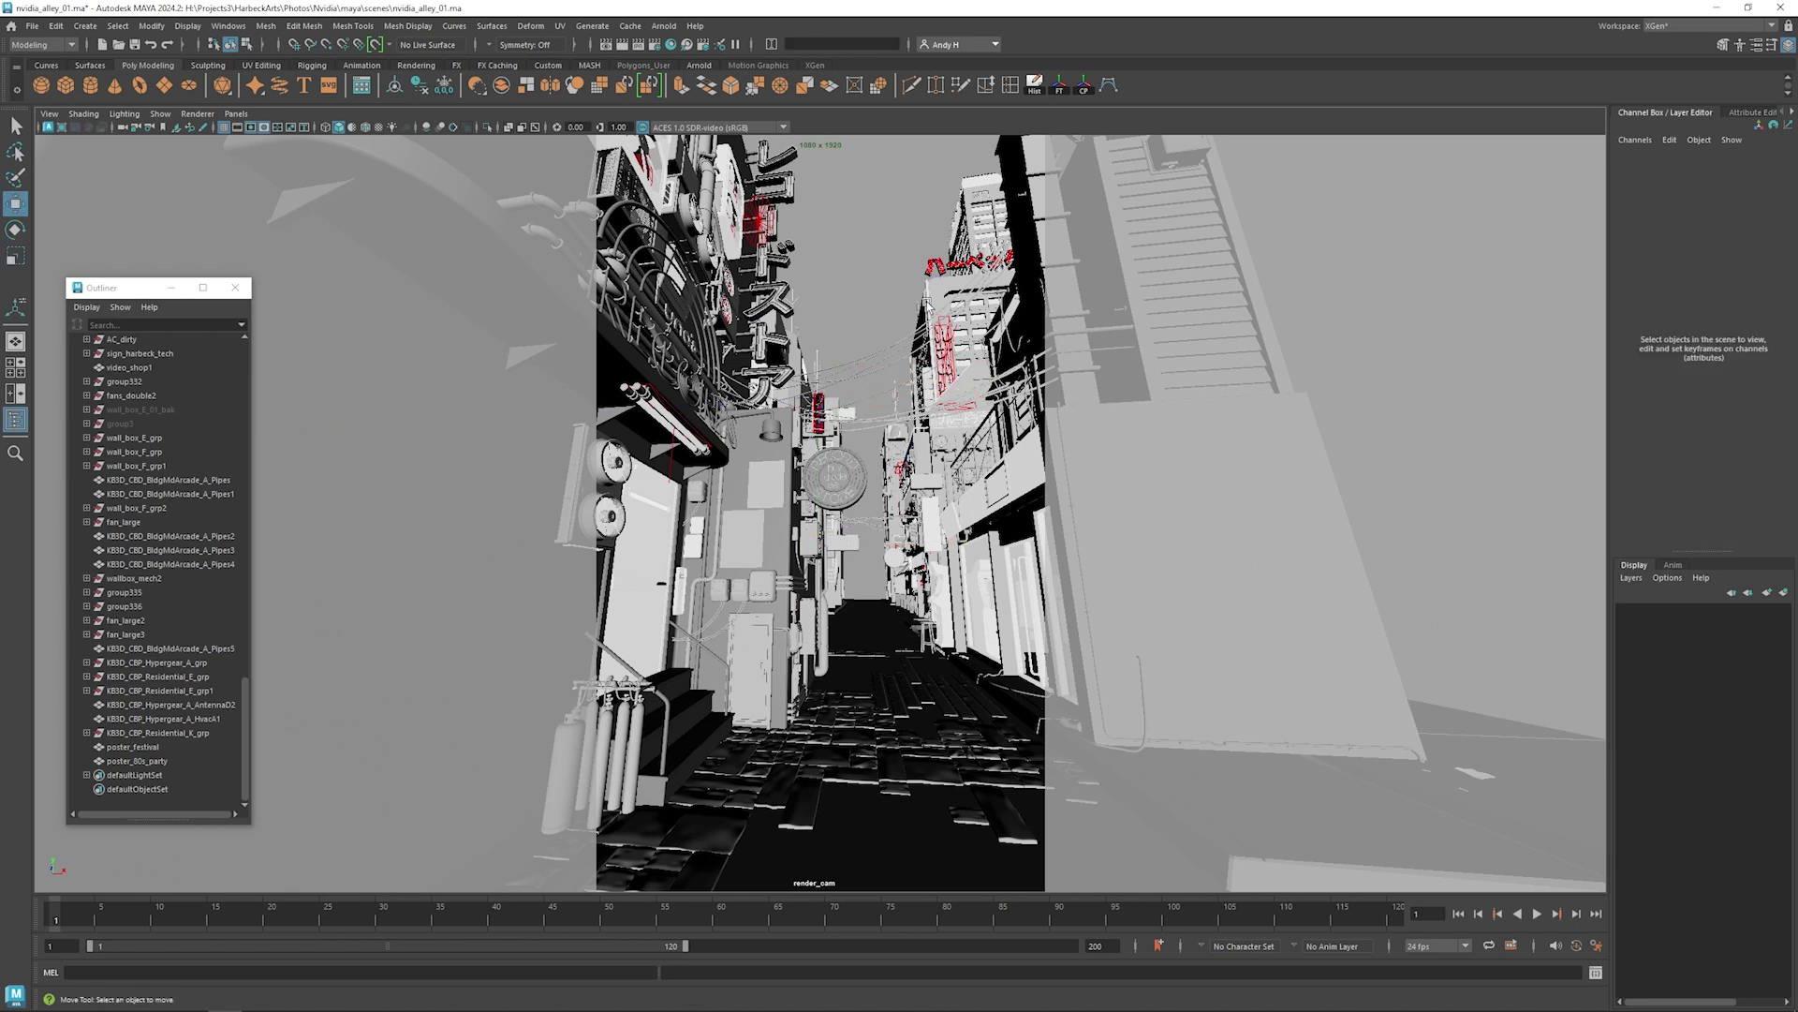
- Scale the red vertical signboard group above the round record sign uniformly to 0.07
{"action": "left_click", "coordinate": [815, 409]}
{"action": "key", "text": "Up"}
{"action": "key", "text": "r"}
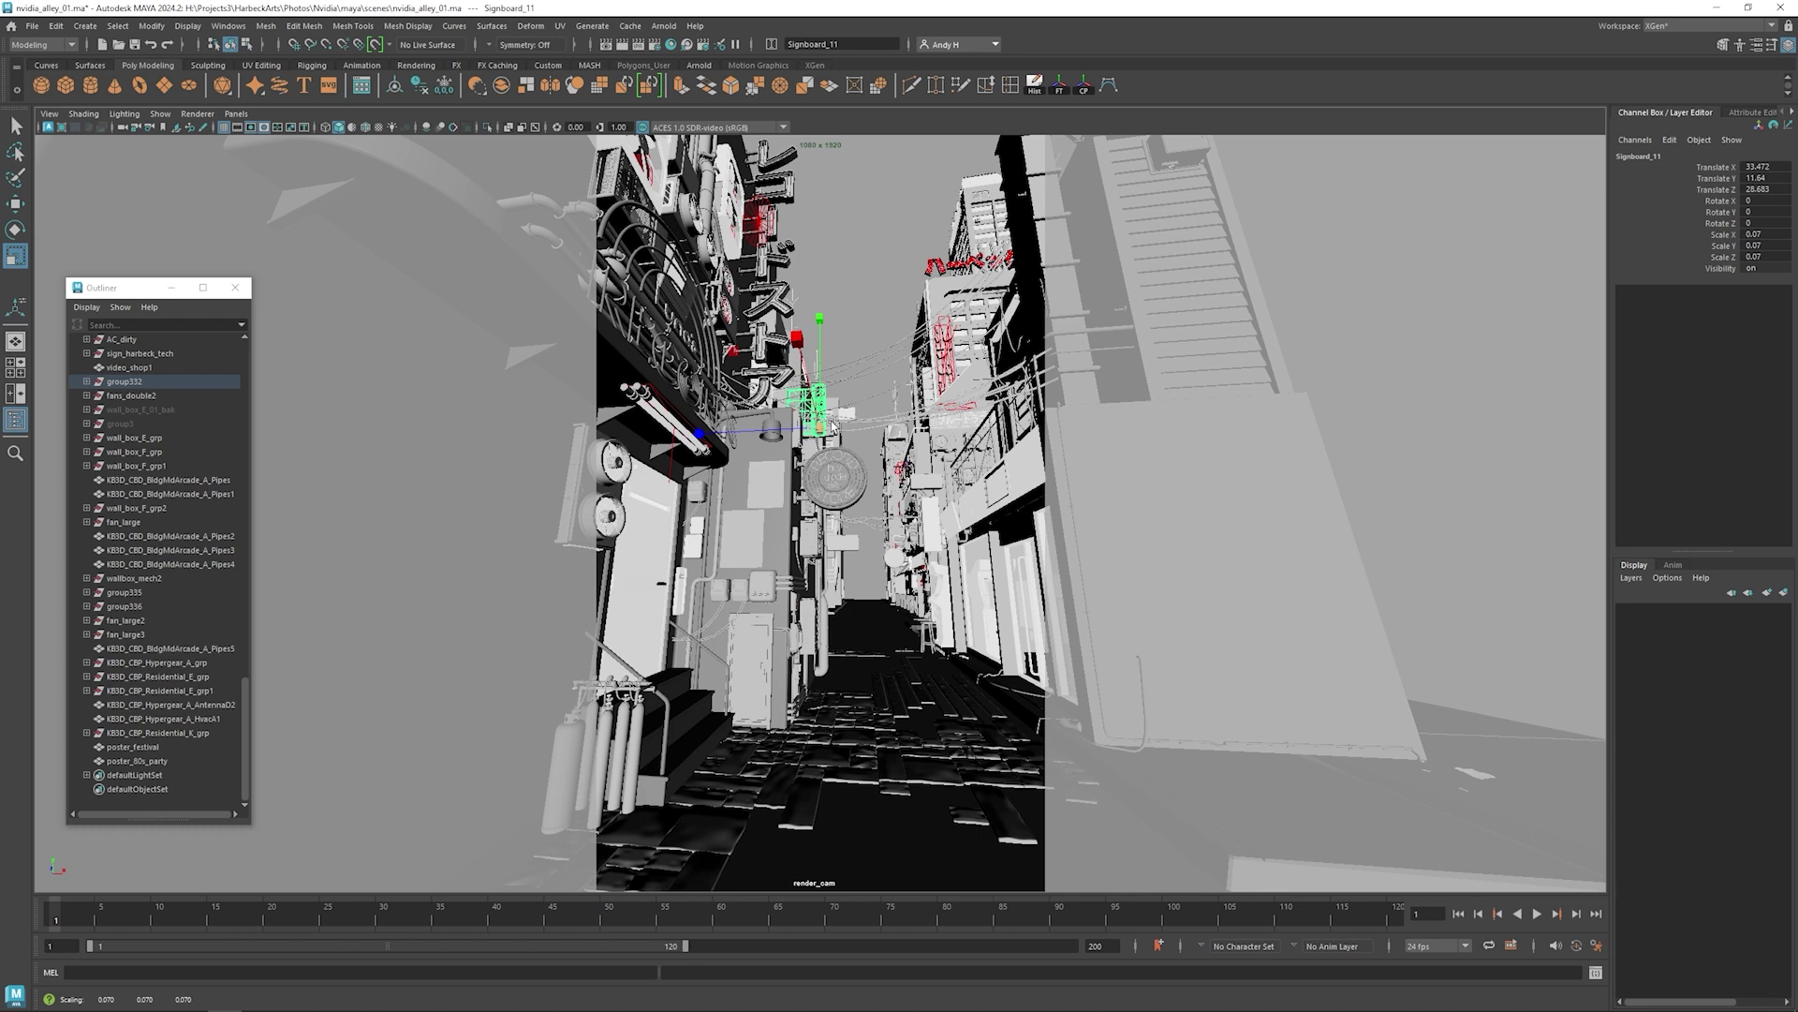